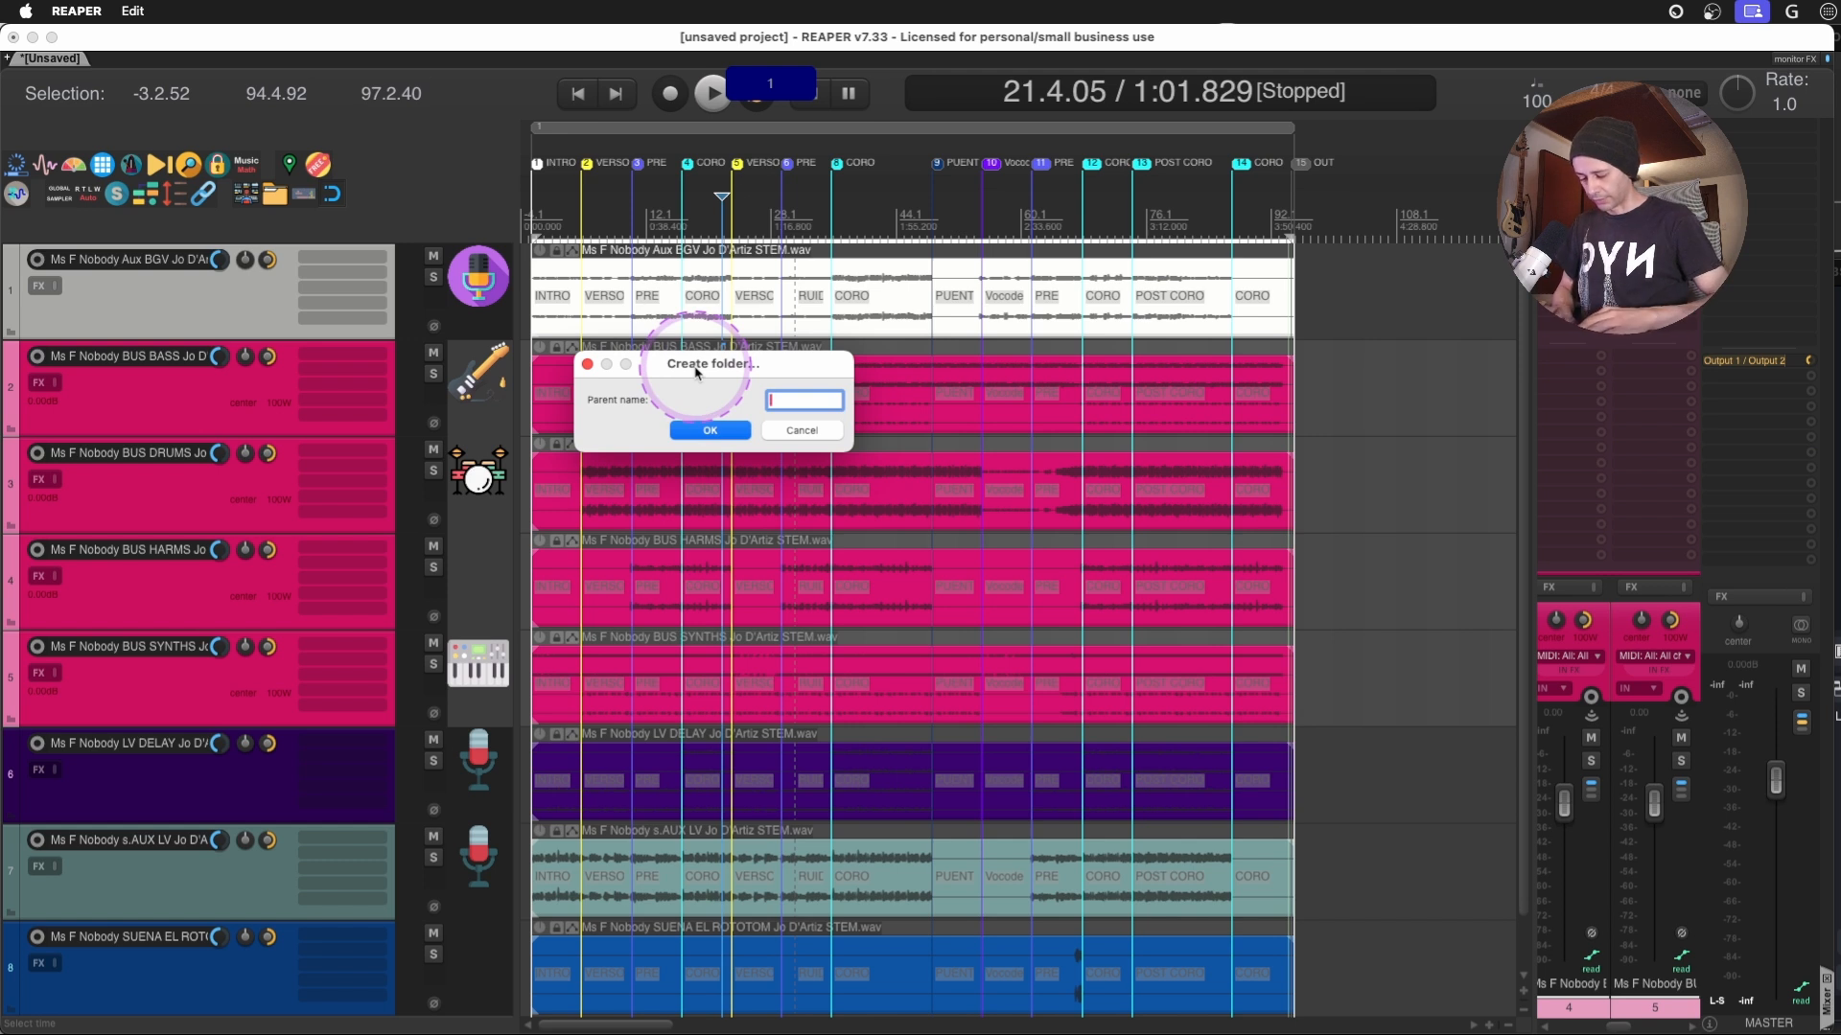
- Group the selected bass, drums, harms and synths stems in a parent folder named BUS and increase the folder track's height
key("Caps_Lock")
type("BUS")
key("Return")
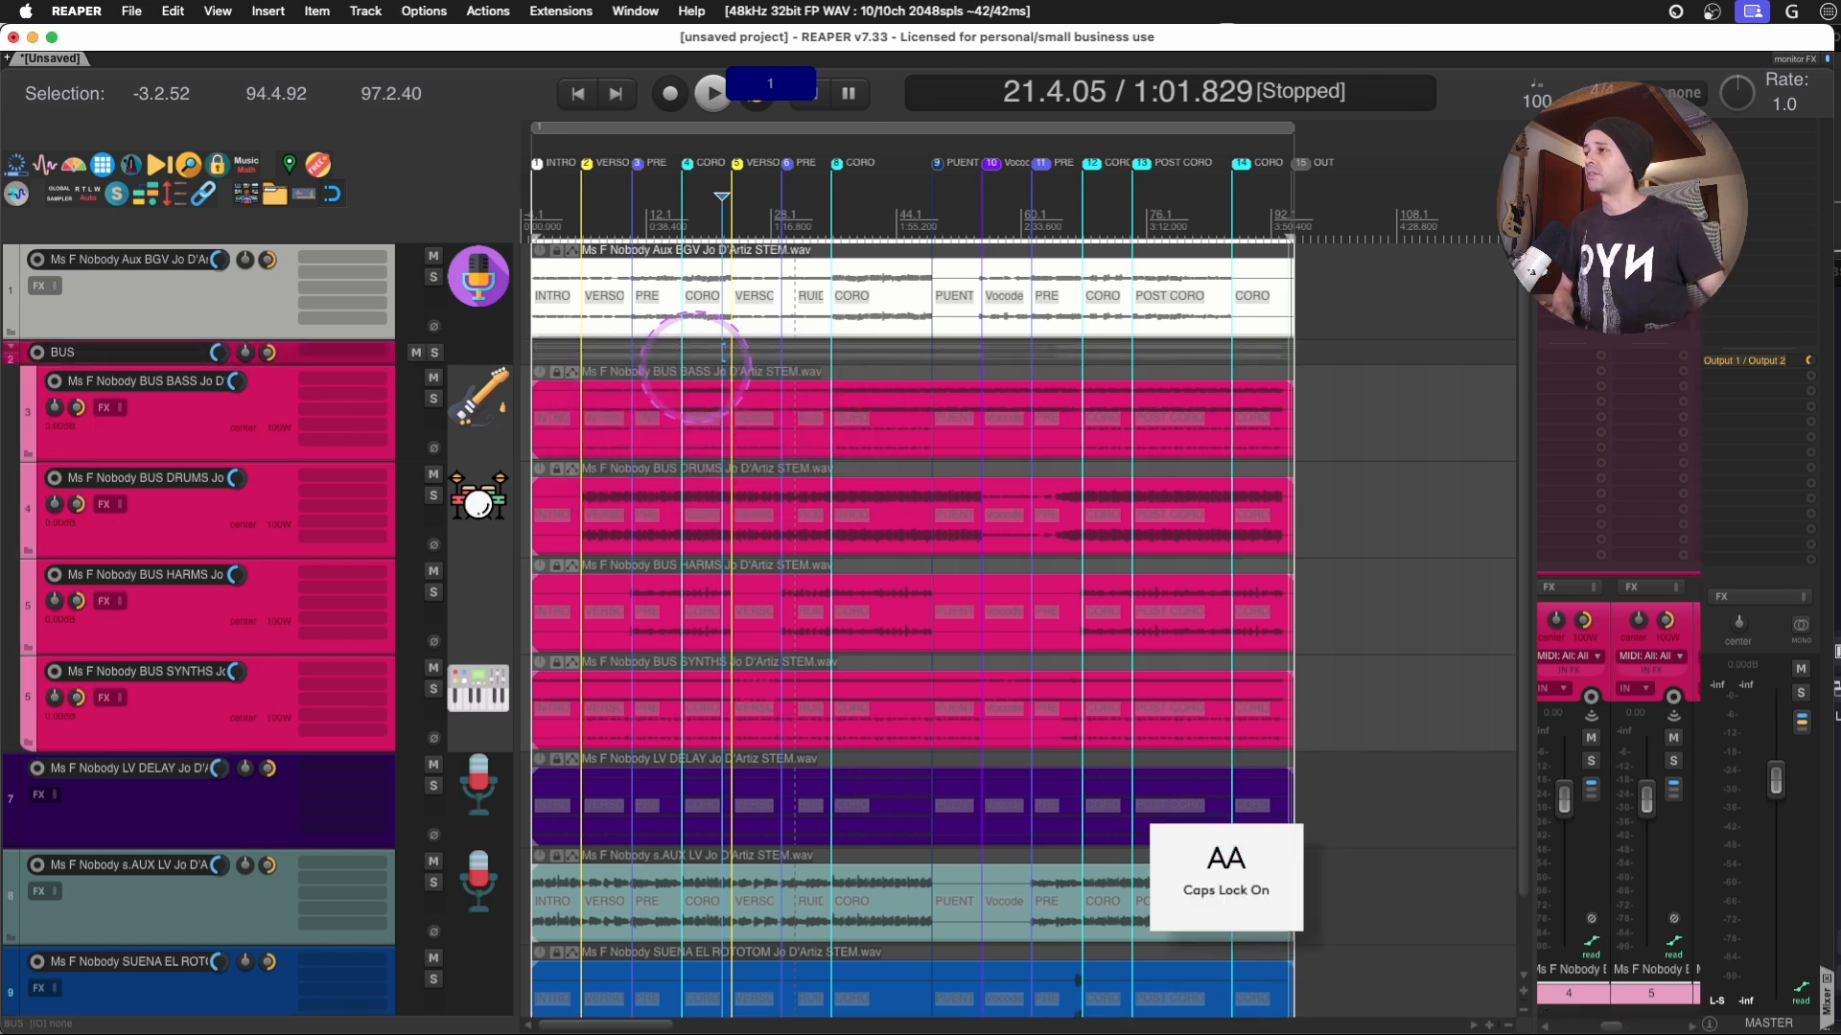
left_click(281, 360)
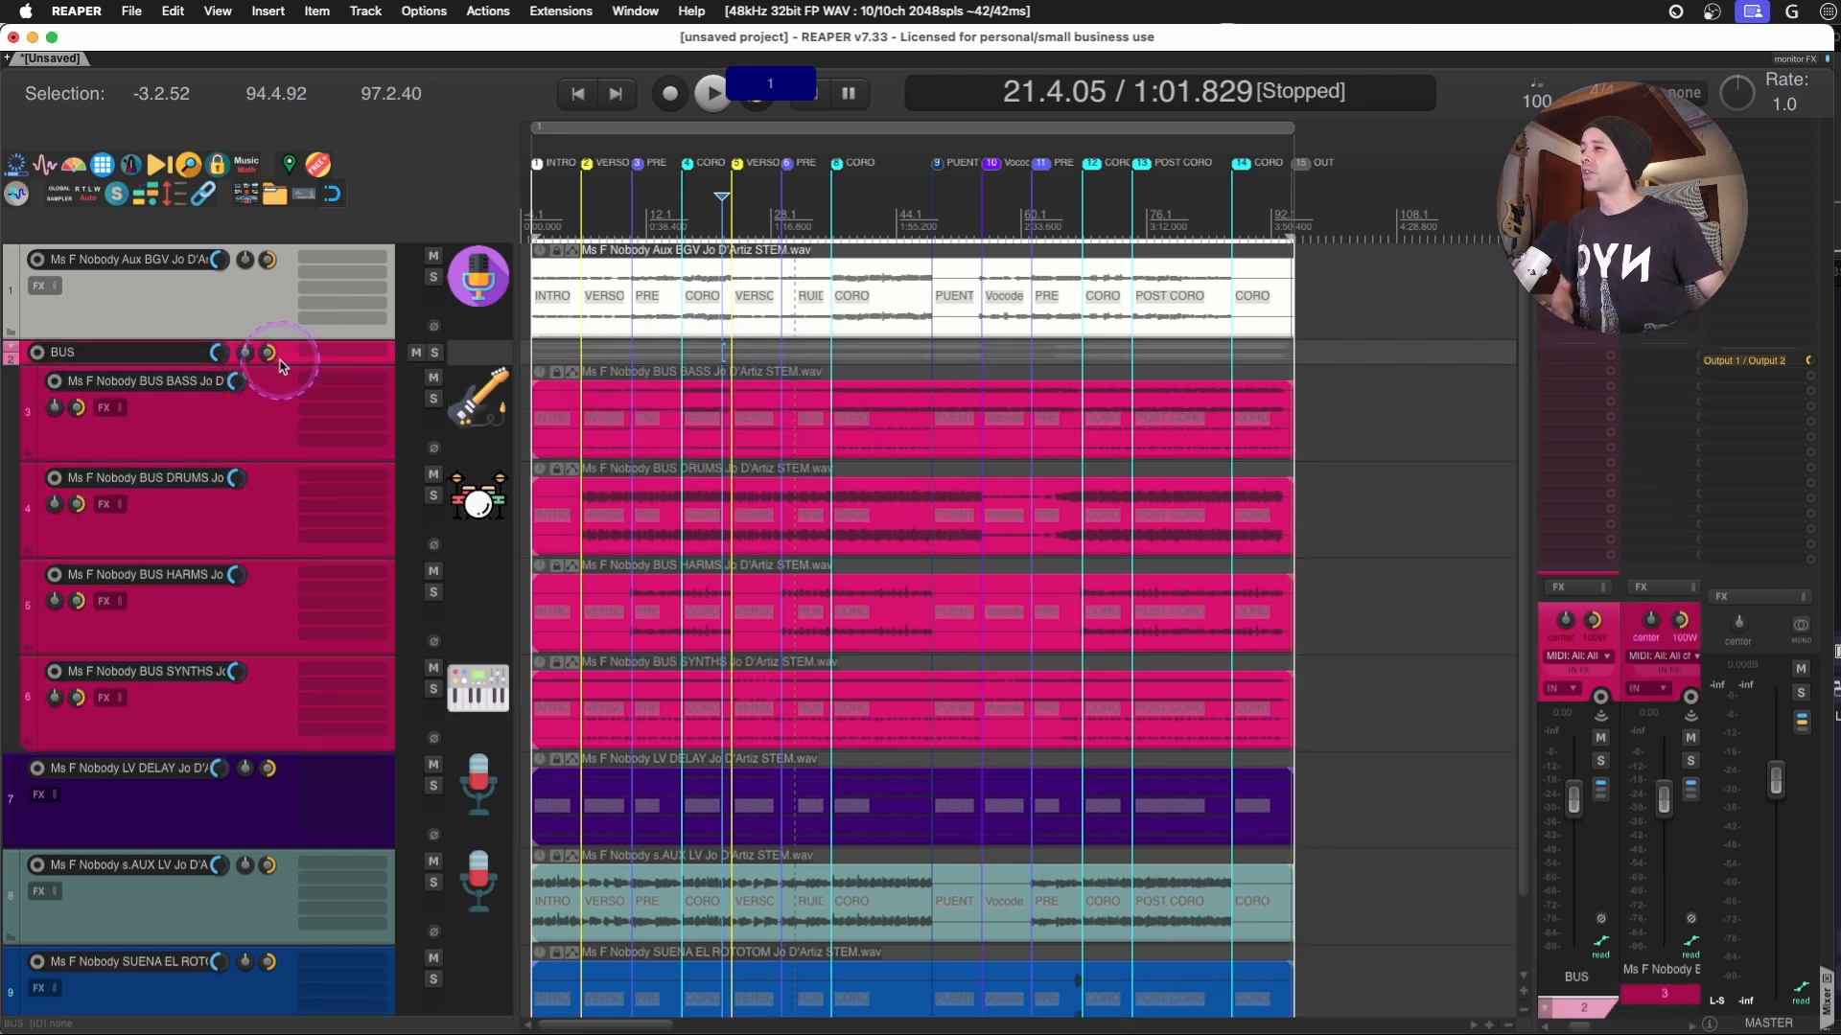
left_click_drag(281, 365, 276, 412)
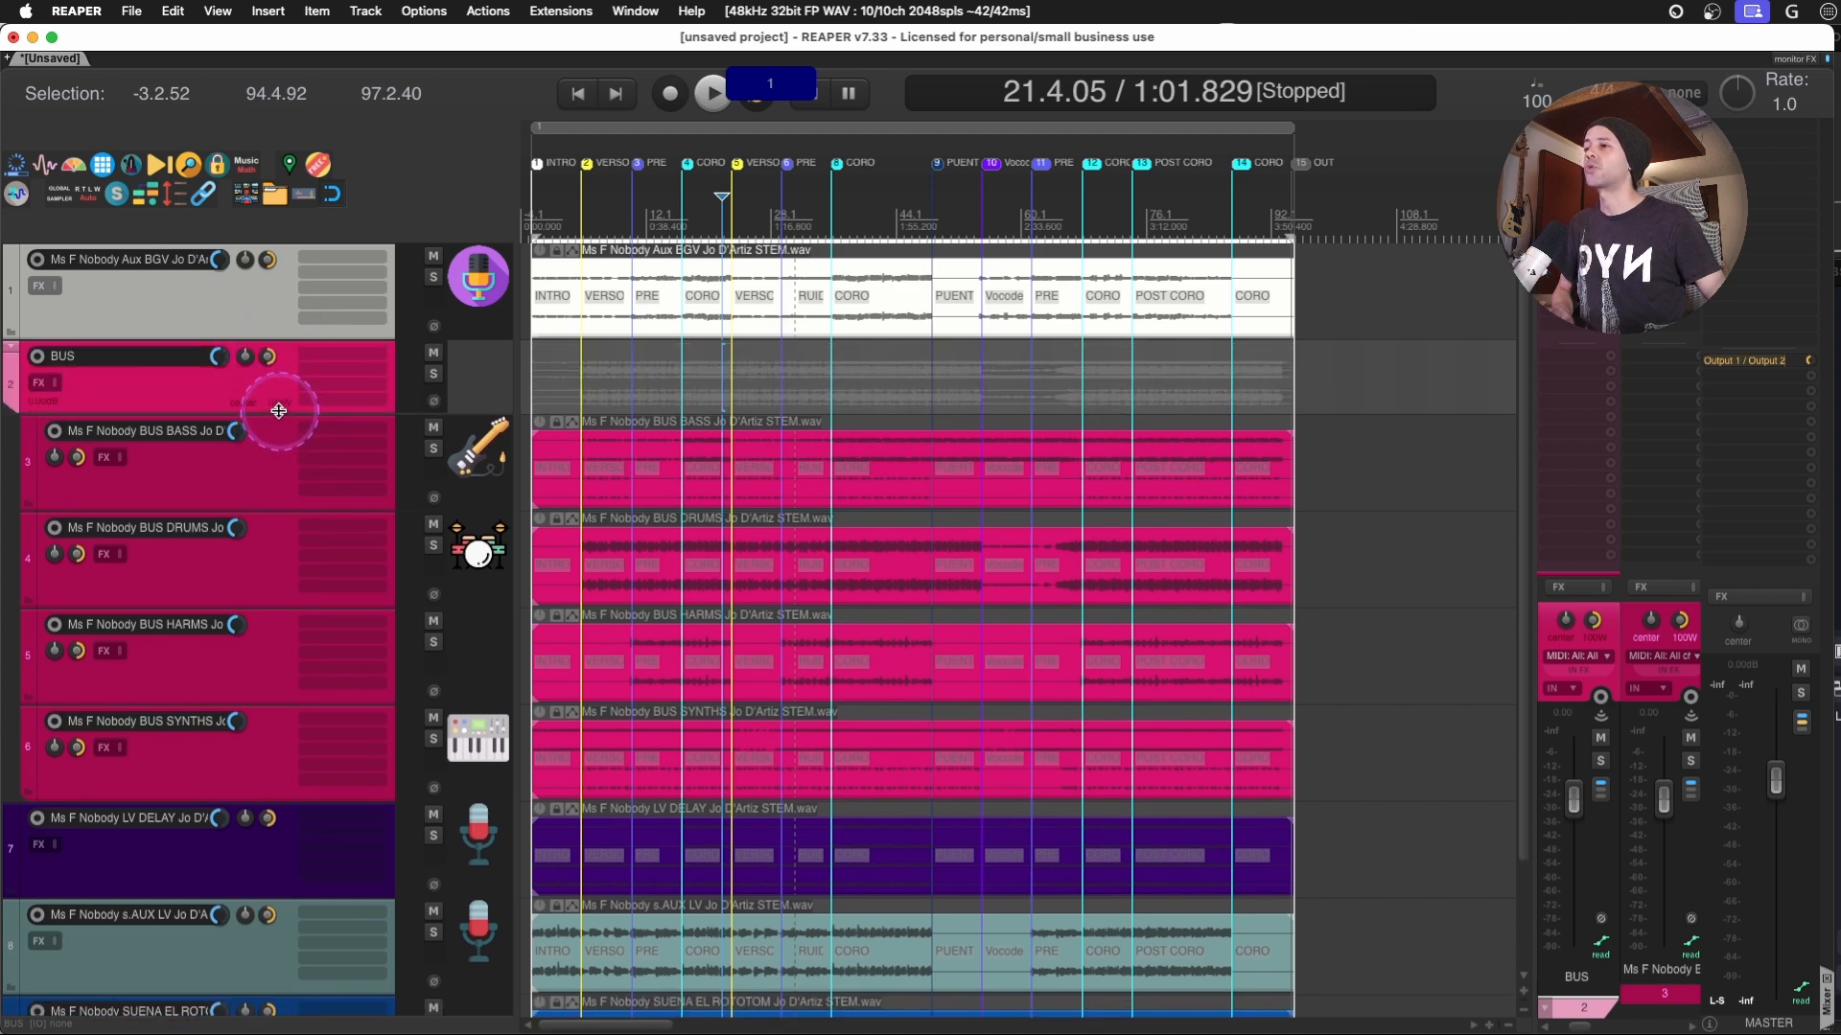
left_click(1747, 619)
left_click(236, 393)
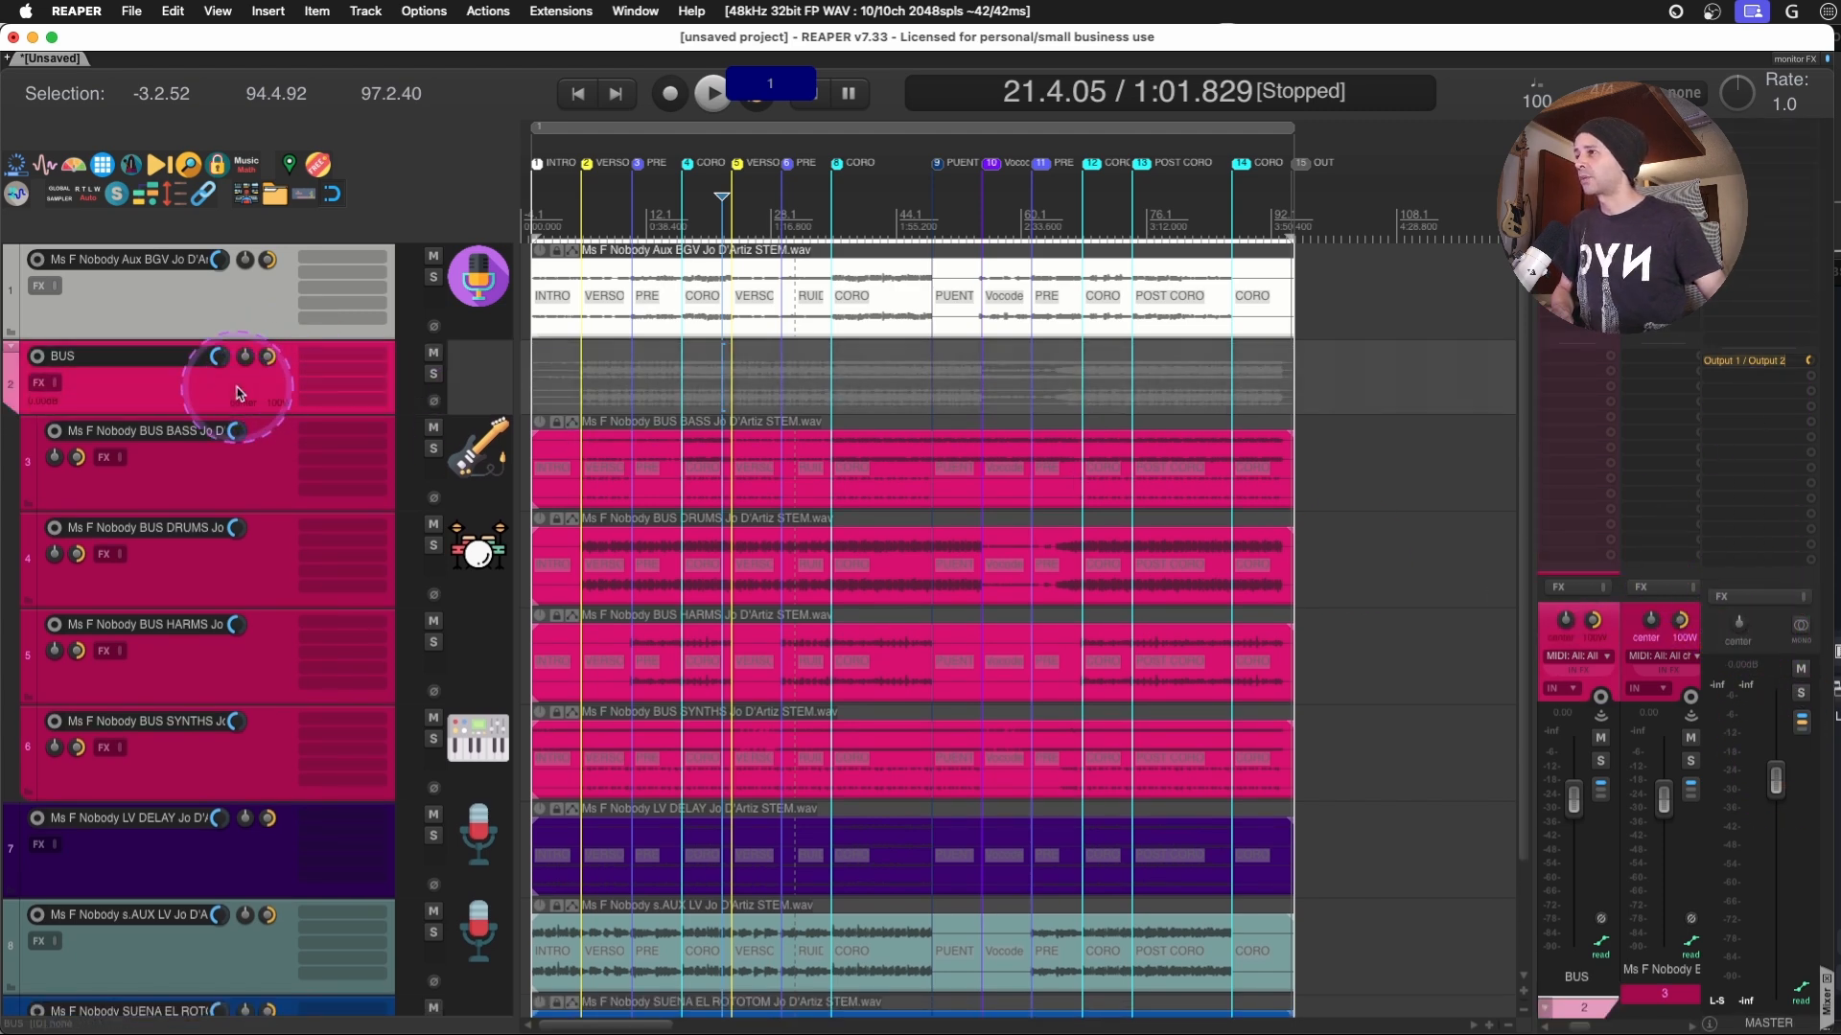
- Group the BUS DRUMS and BUS HARMS tracks in a nested parent folder named AUX and select that folder
left_click(216, 575)
left_click(220, 659, "shift")
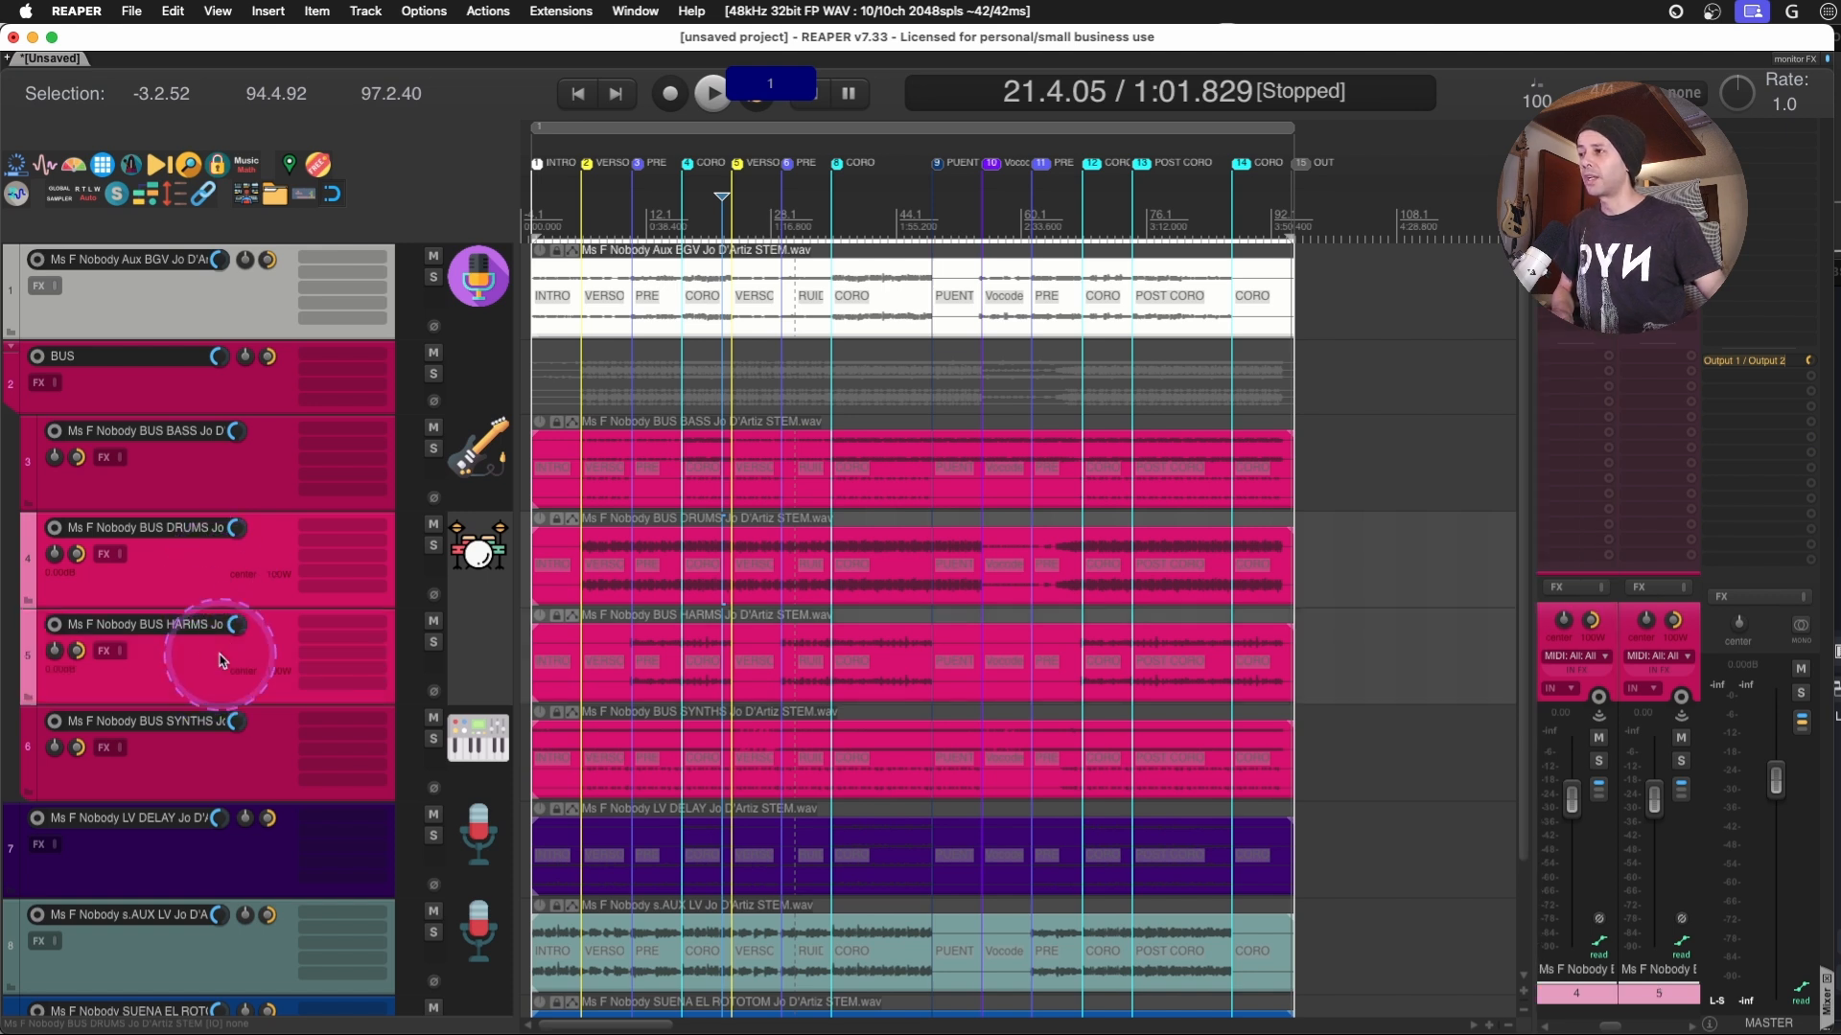
key("super+g")
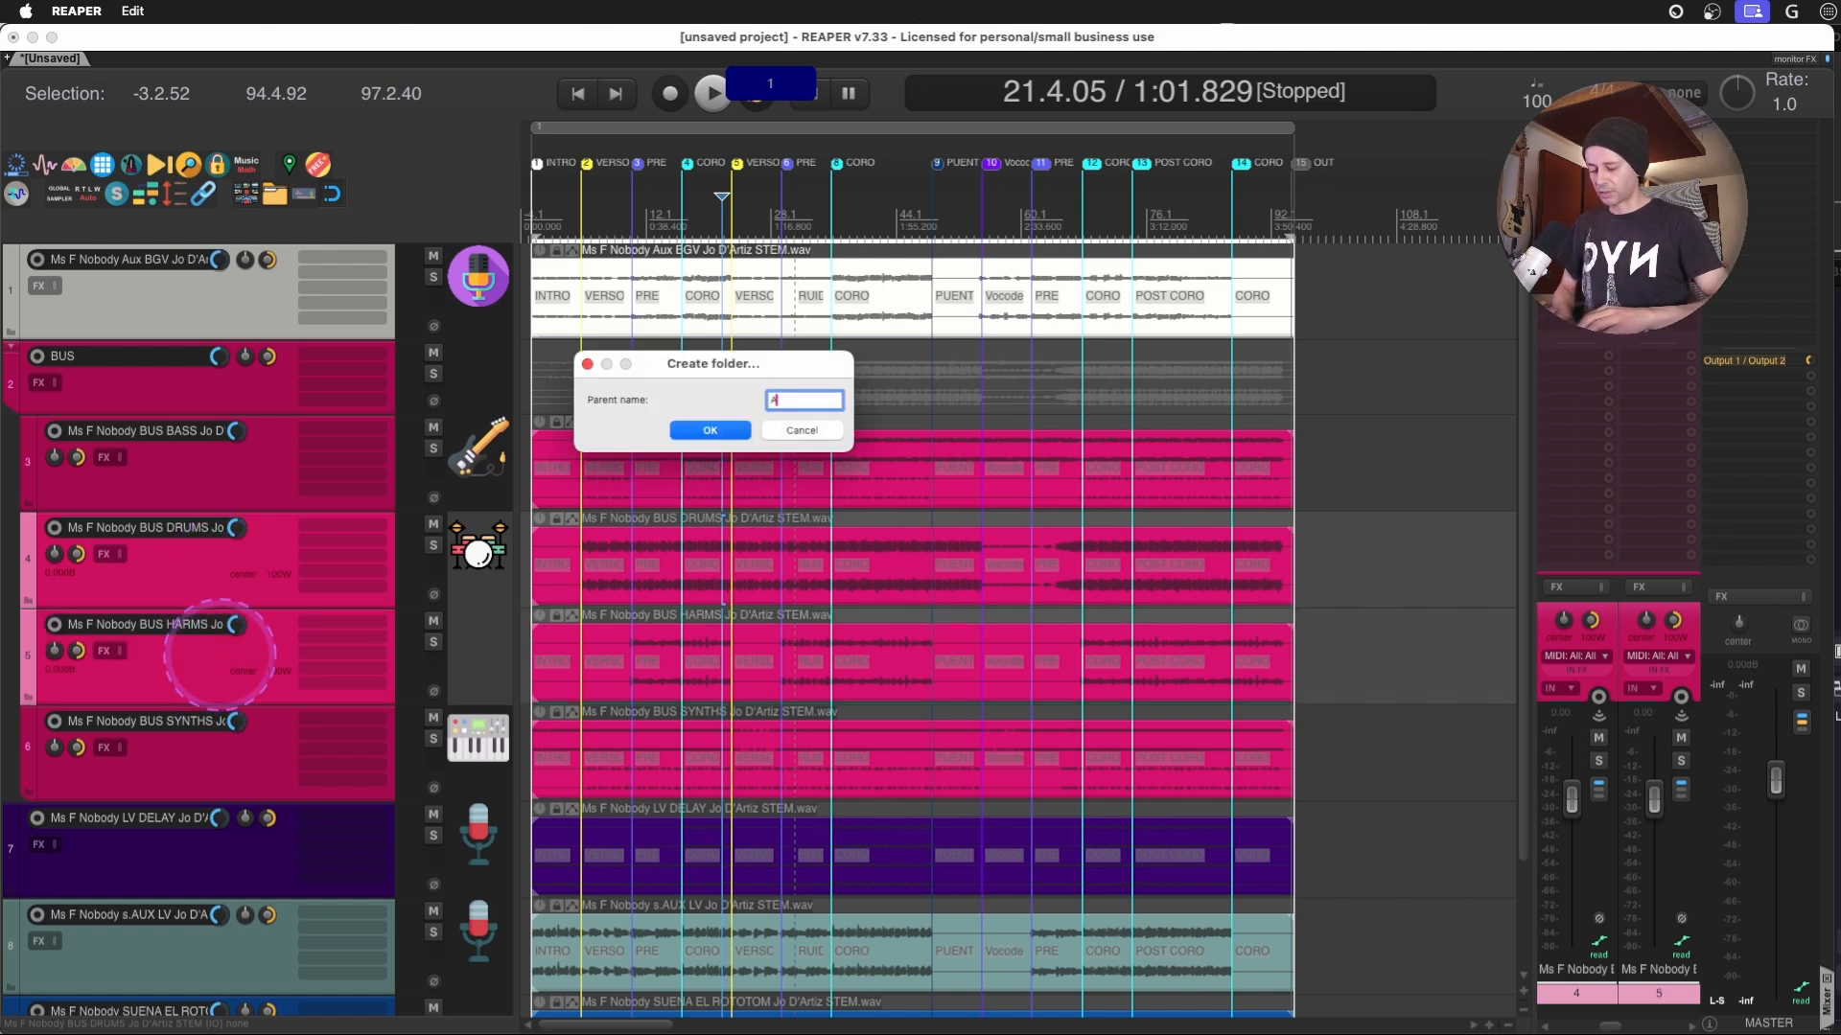
key("Return")
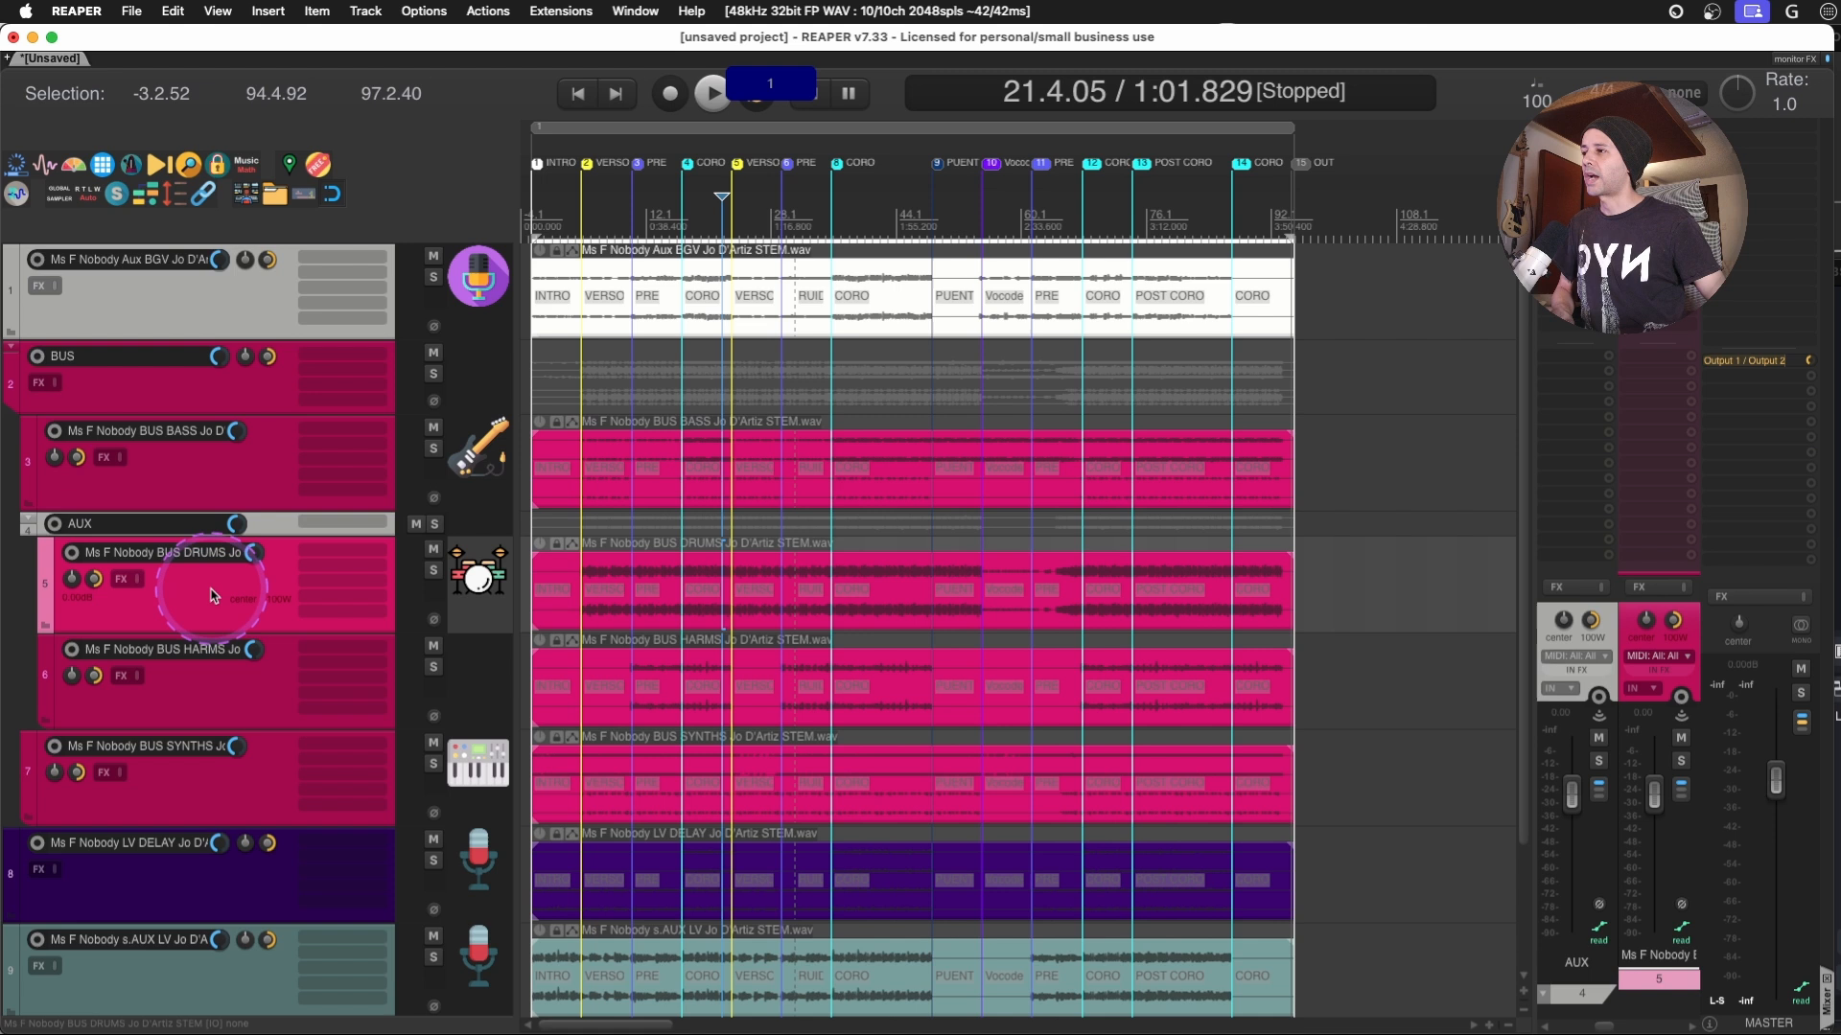
left_click(267, 531)
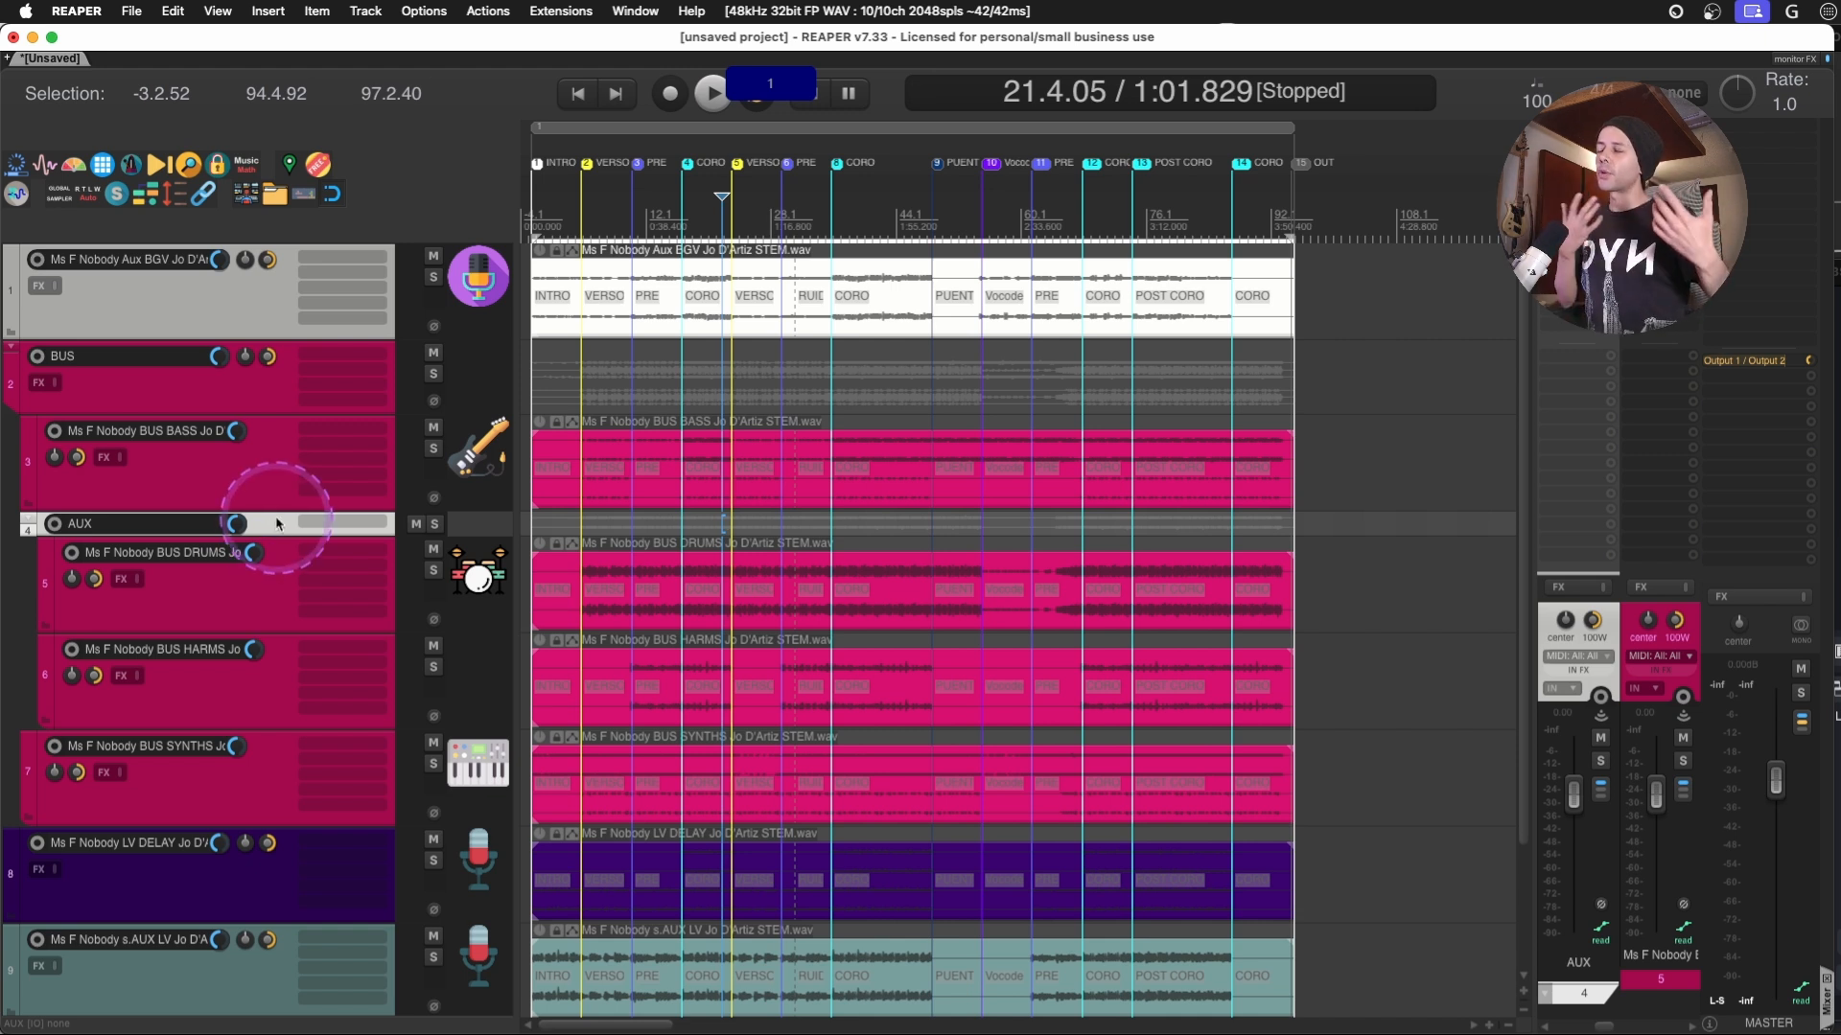
- Filter the action list for FOLDER STATE and select the action Track: Cycle folder collapsed state
key("question")
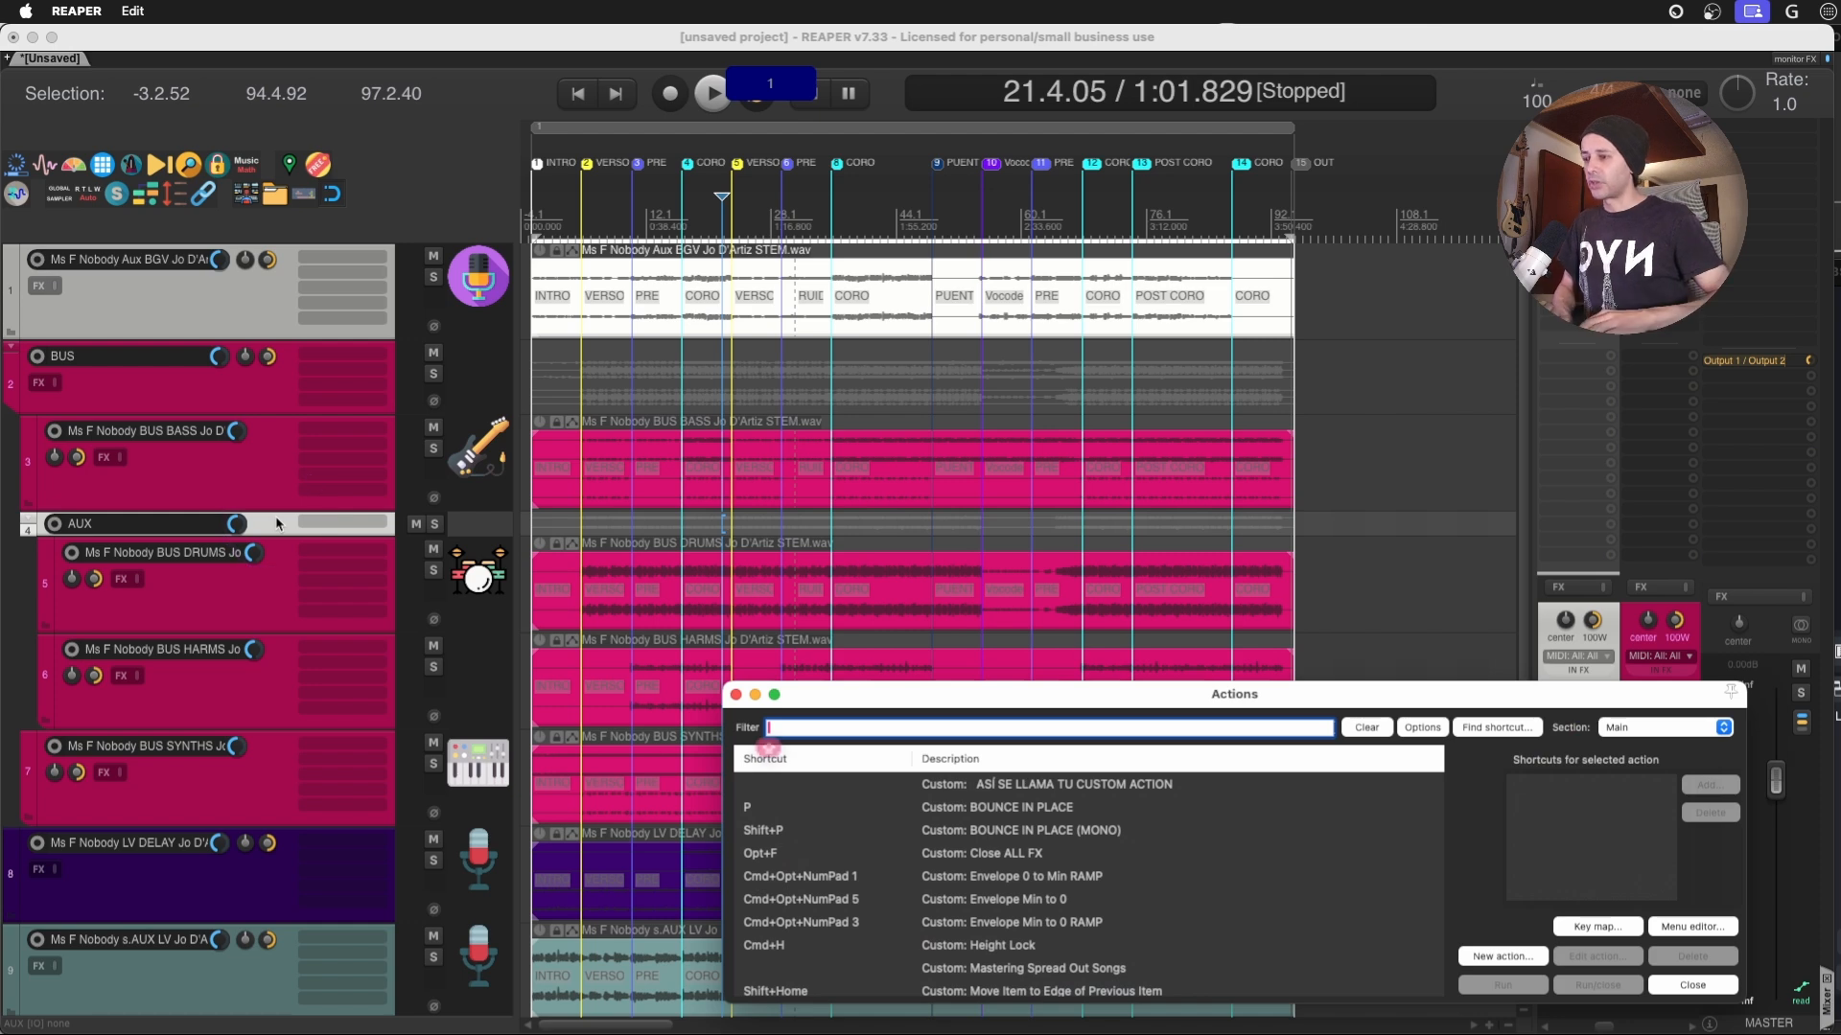
type("FO")
left_click(856, 586)
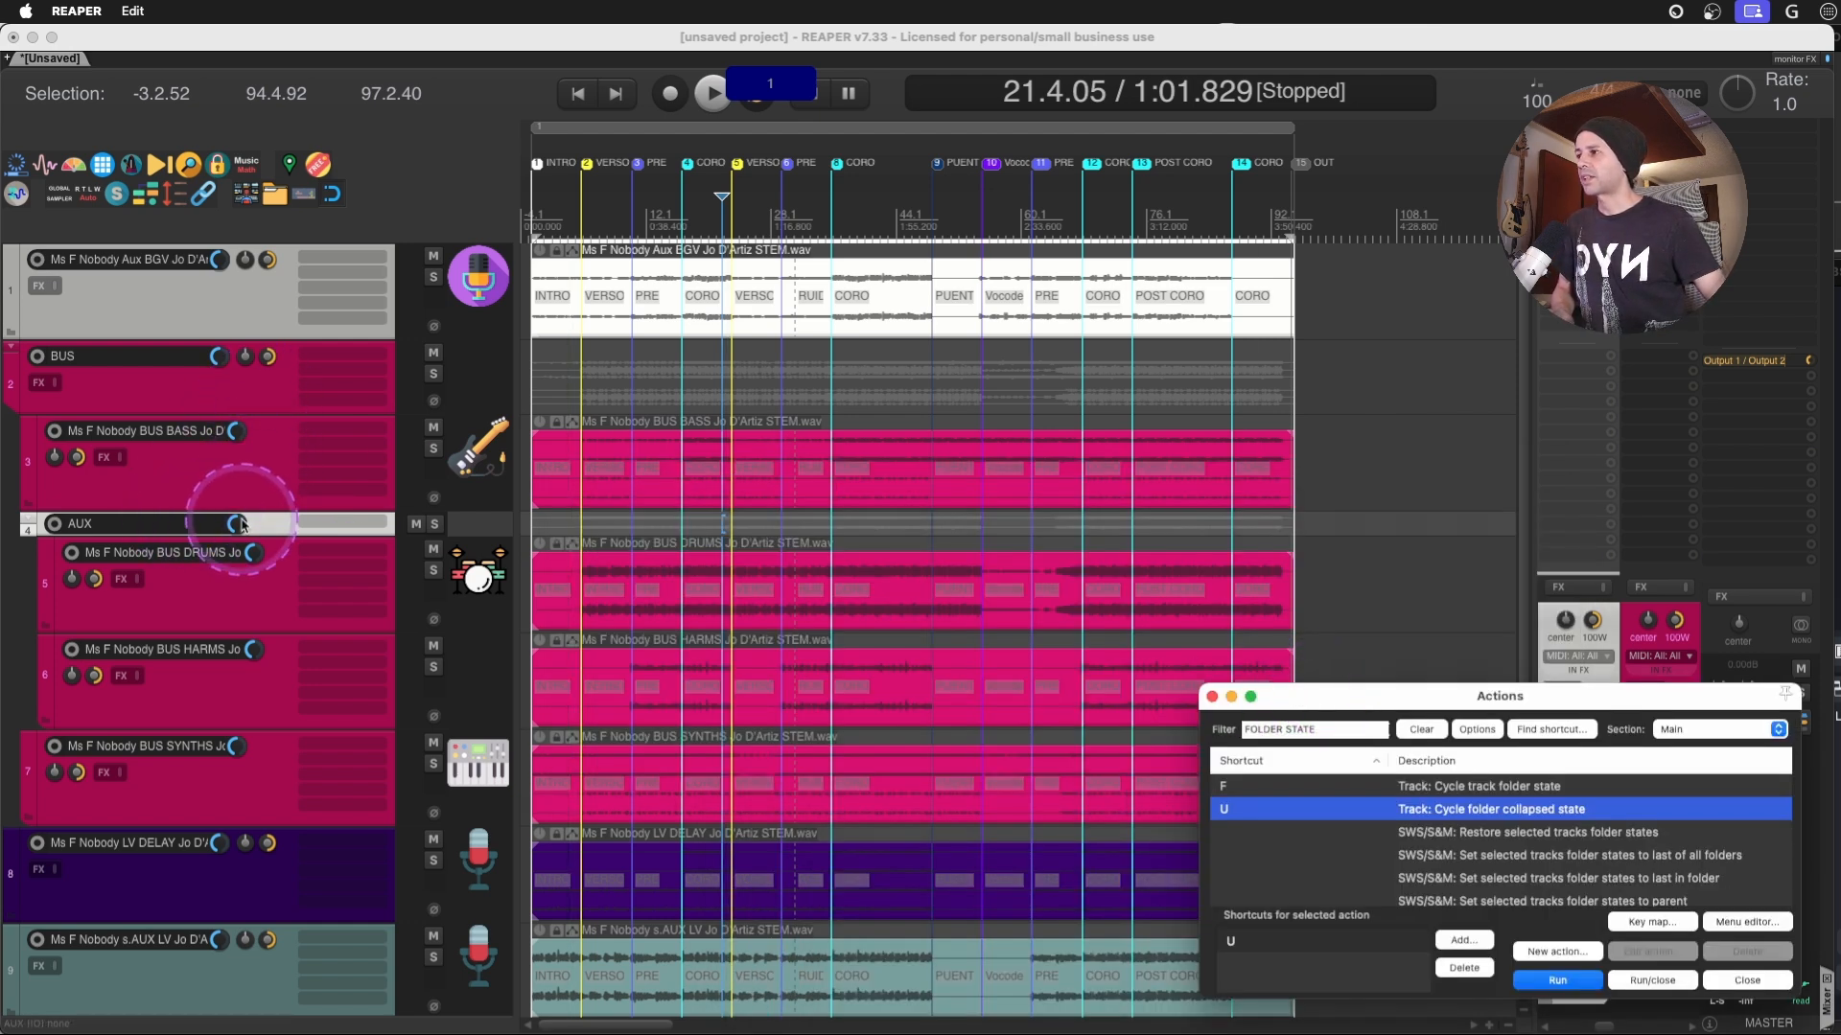
- Cycle the AUX folder through its collapsed states until its child tracks are at full height again
left_click(279, 527)
key("u")
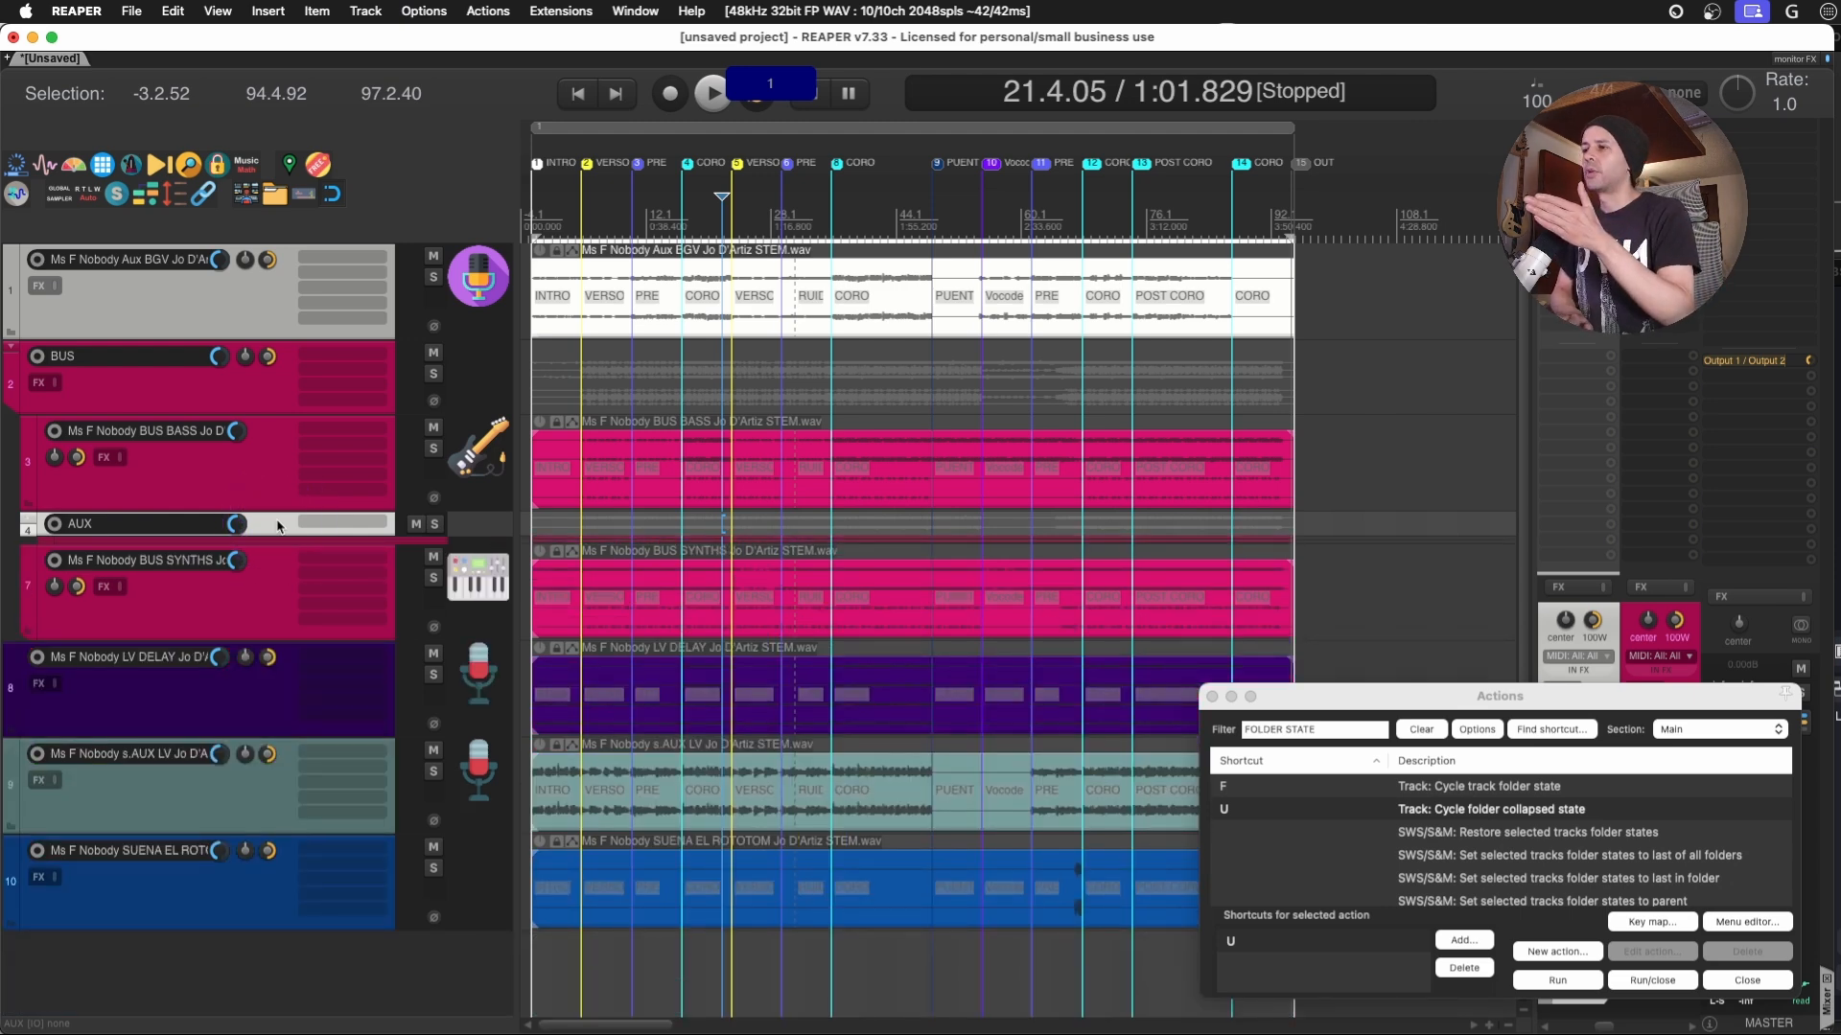
key("u")
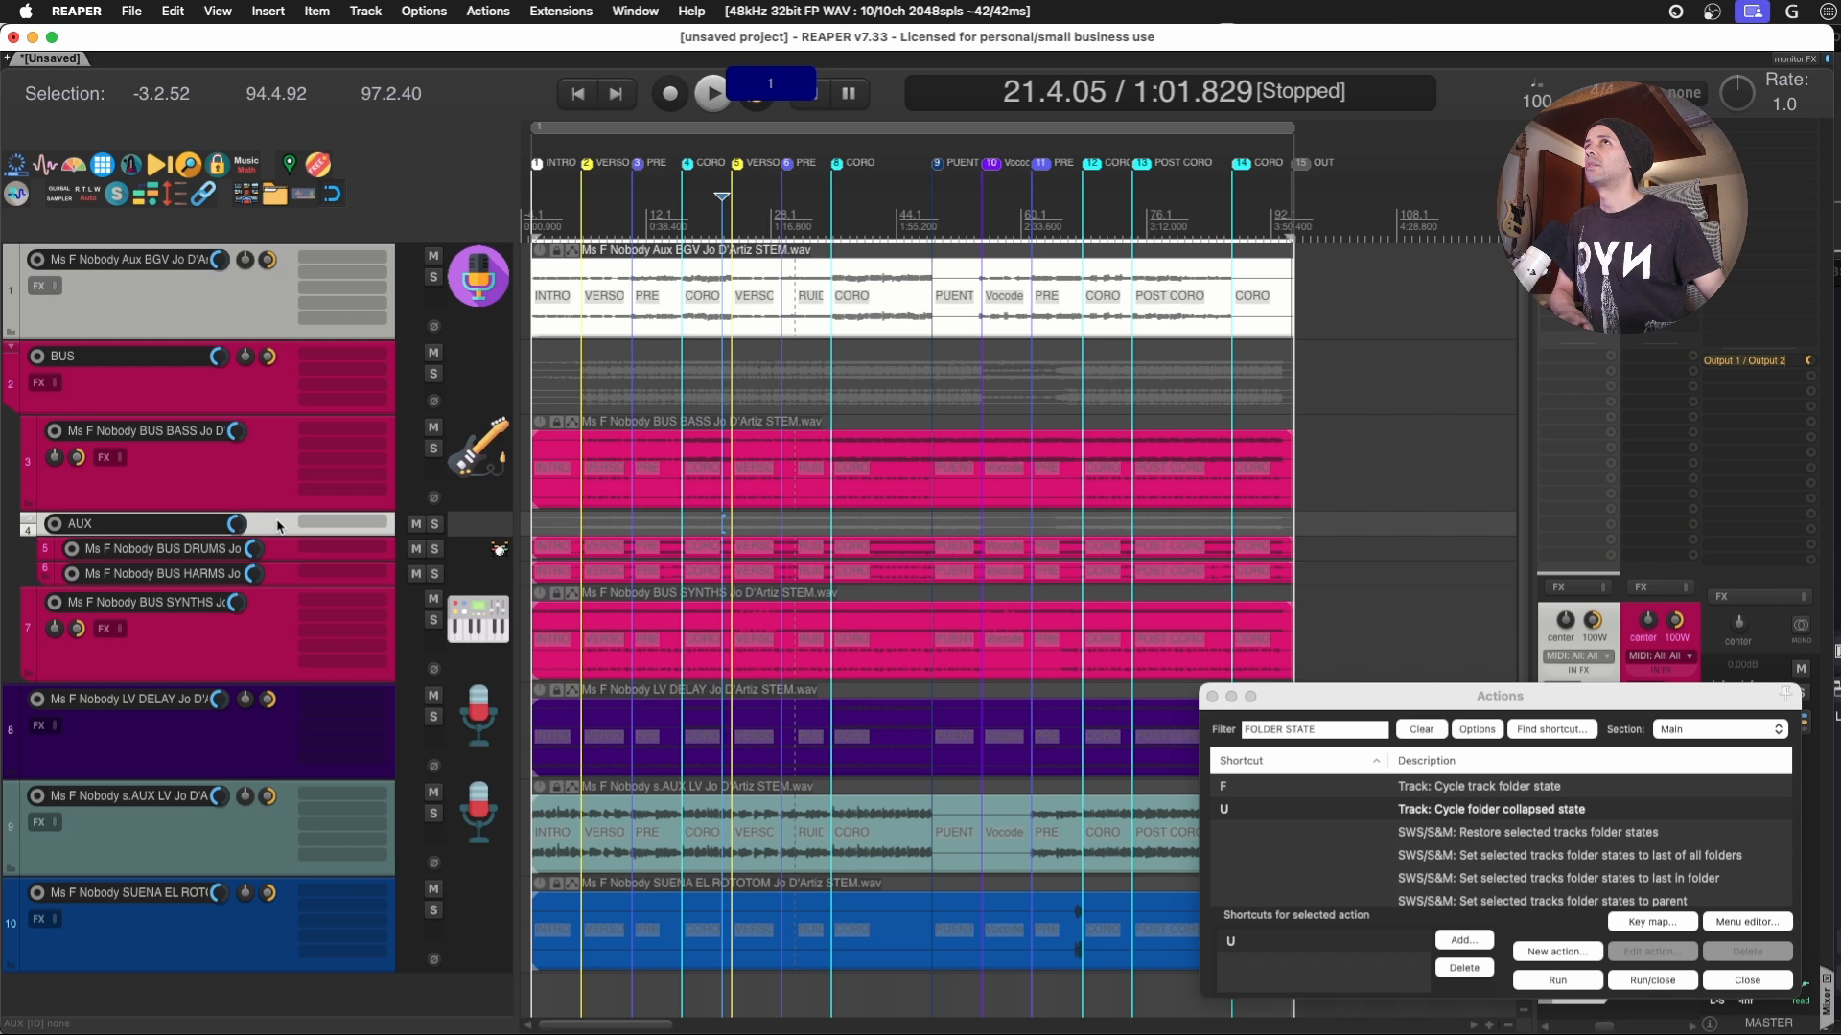
key("u")
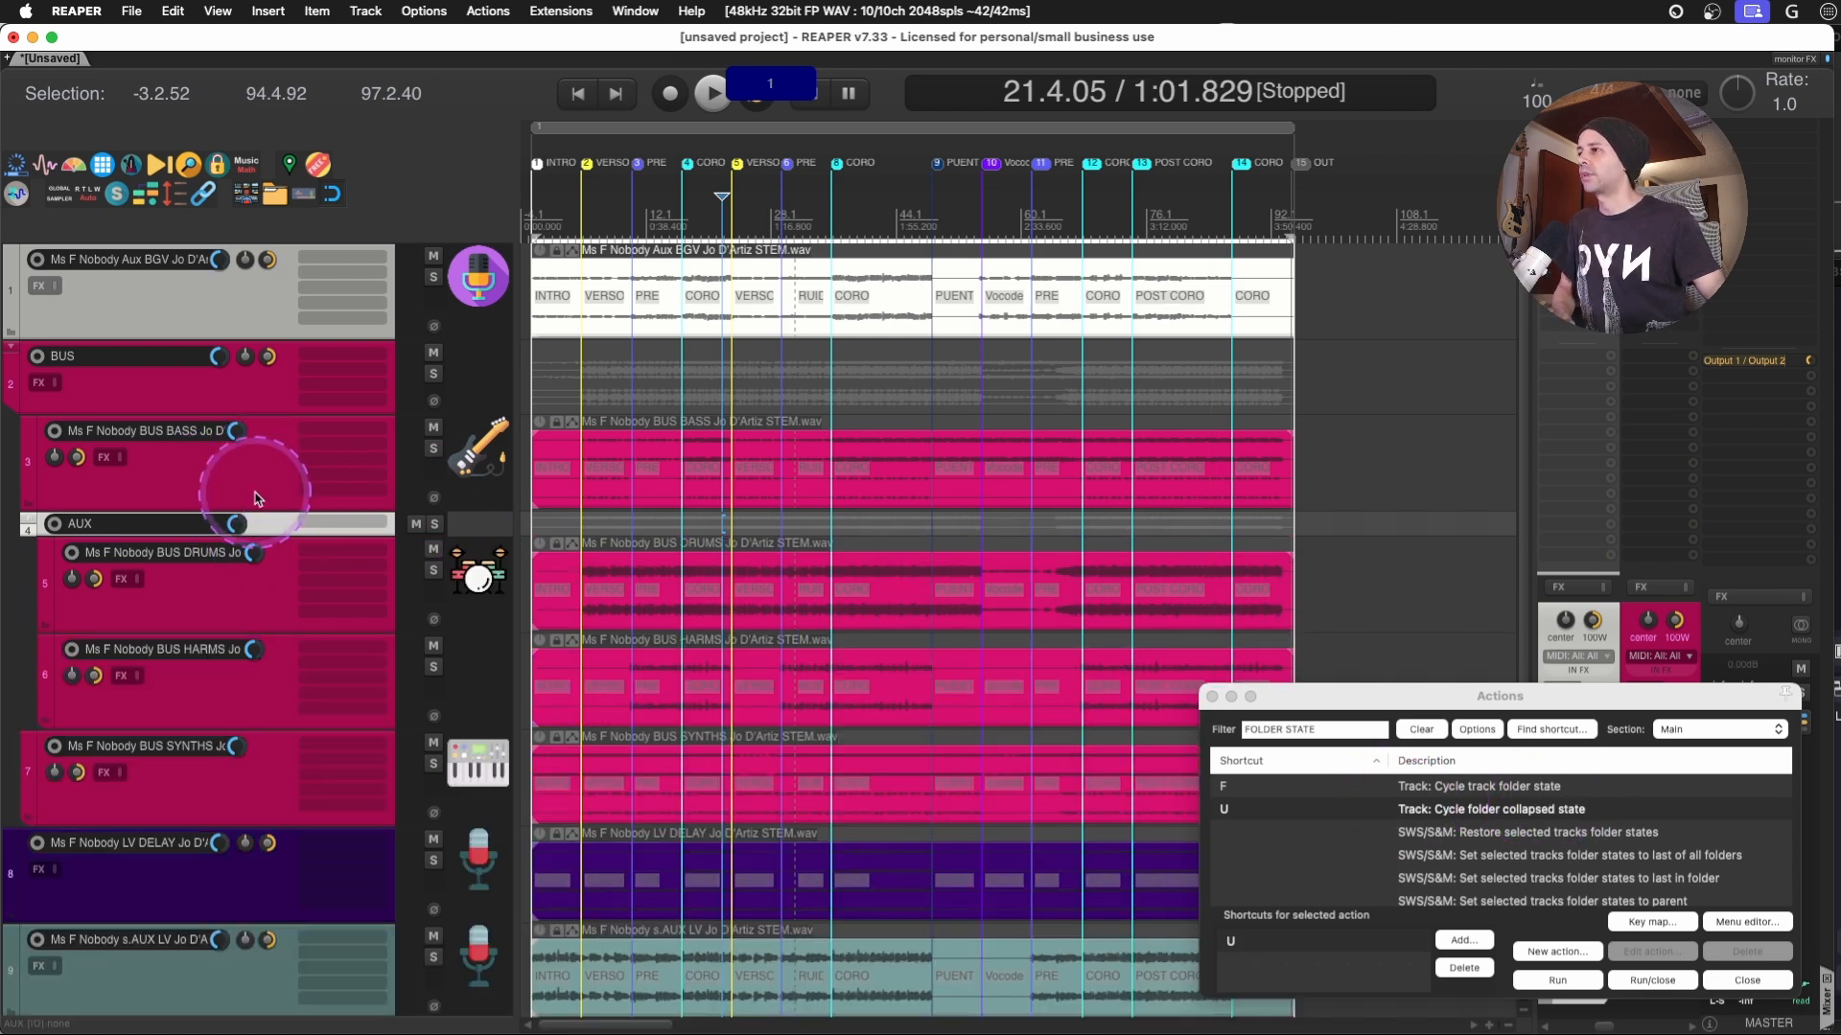
- Turn the AUX track's folder state off and back on, and reselect the AUX folder
key("f")
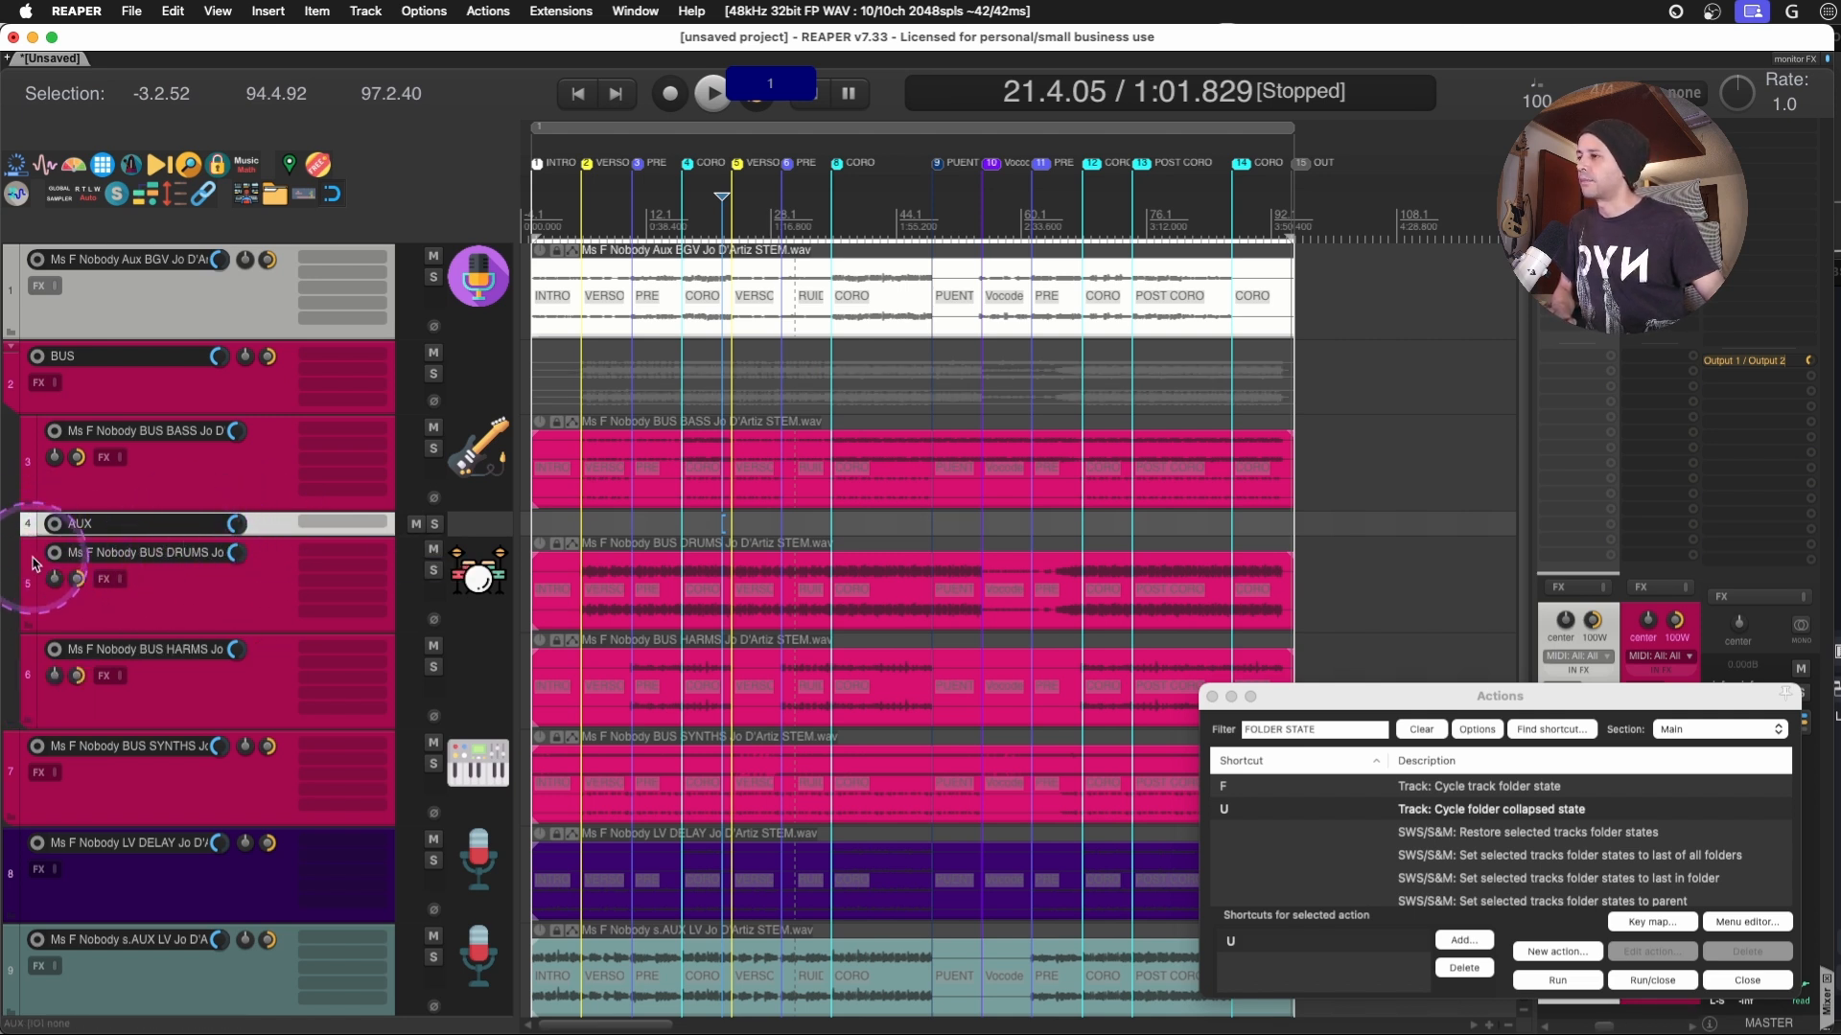
key("f")
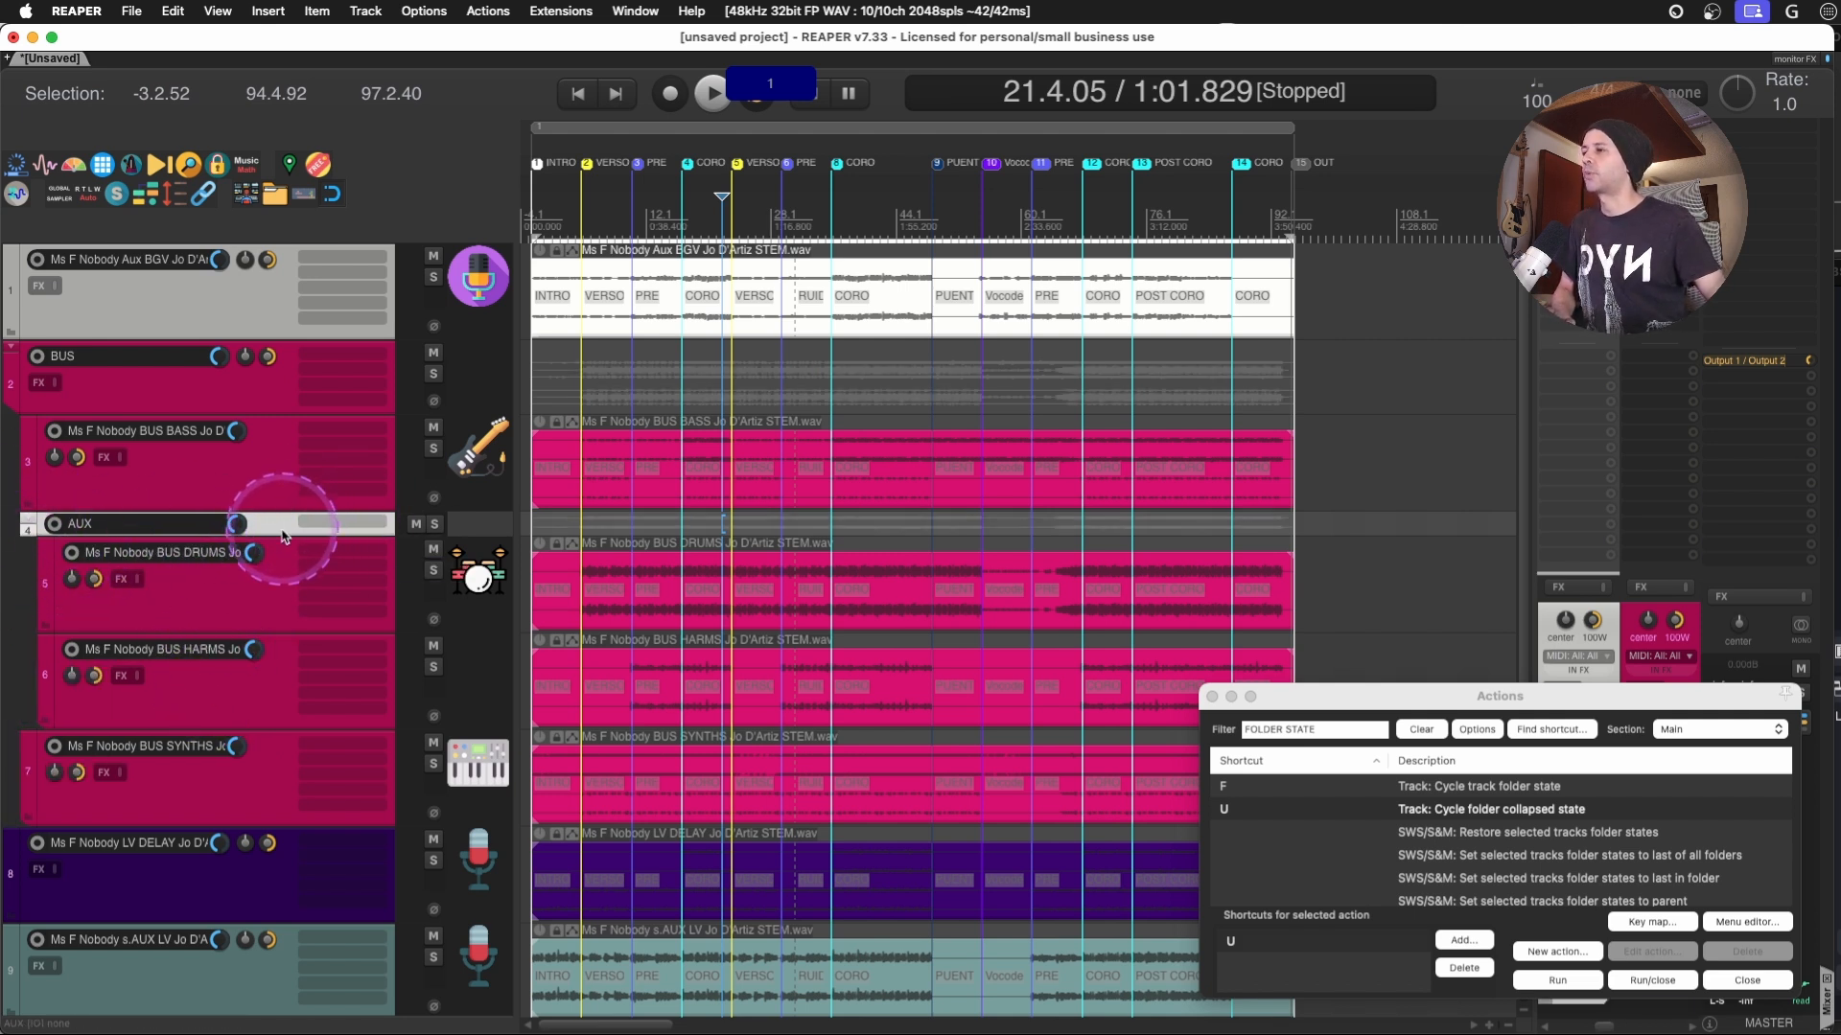
left_click(255, 597)
left_click(245, 677, "shift")
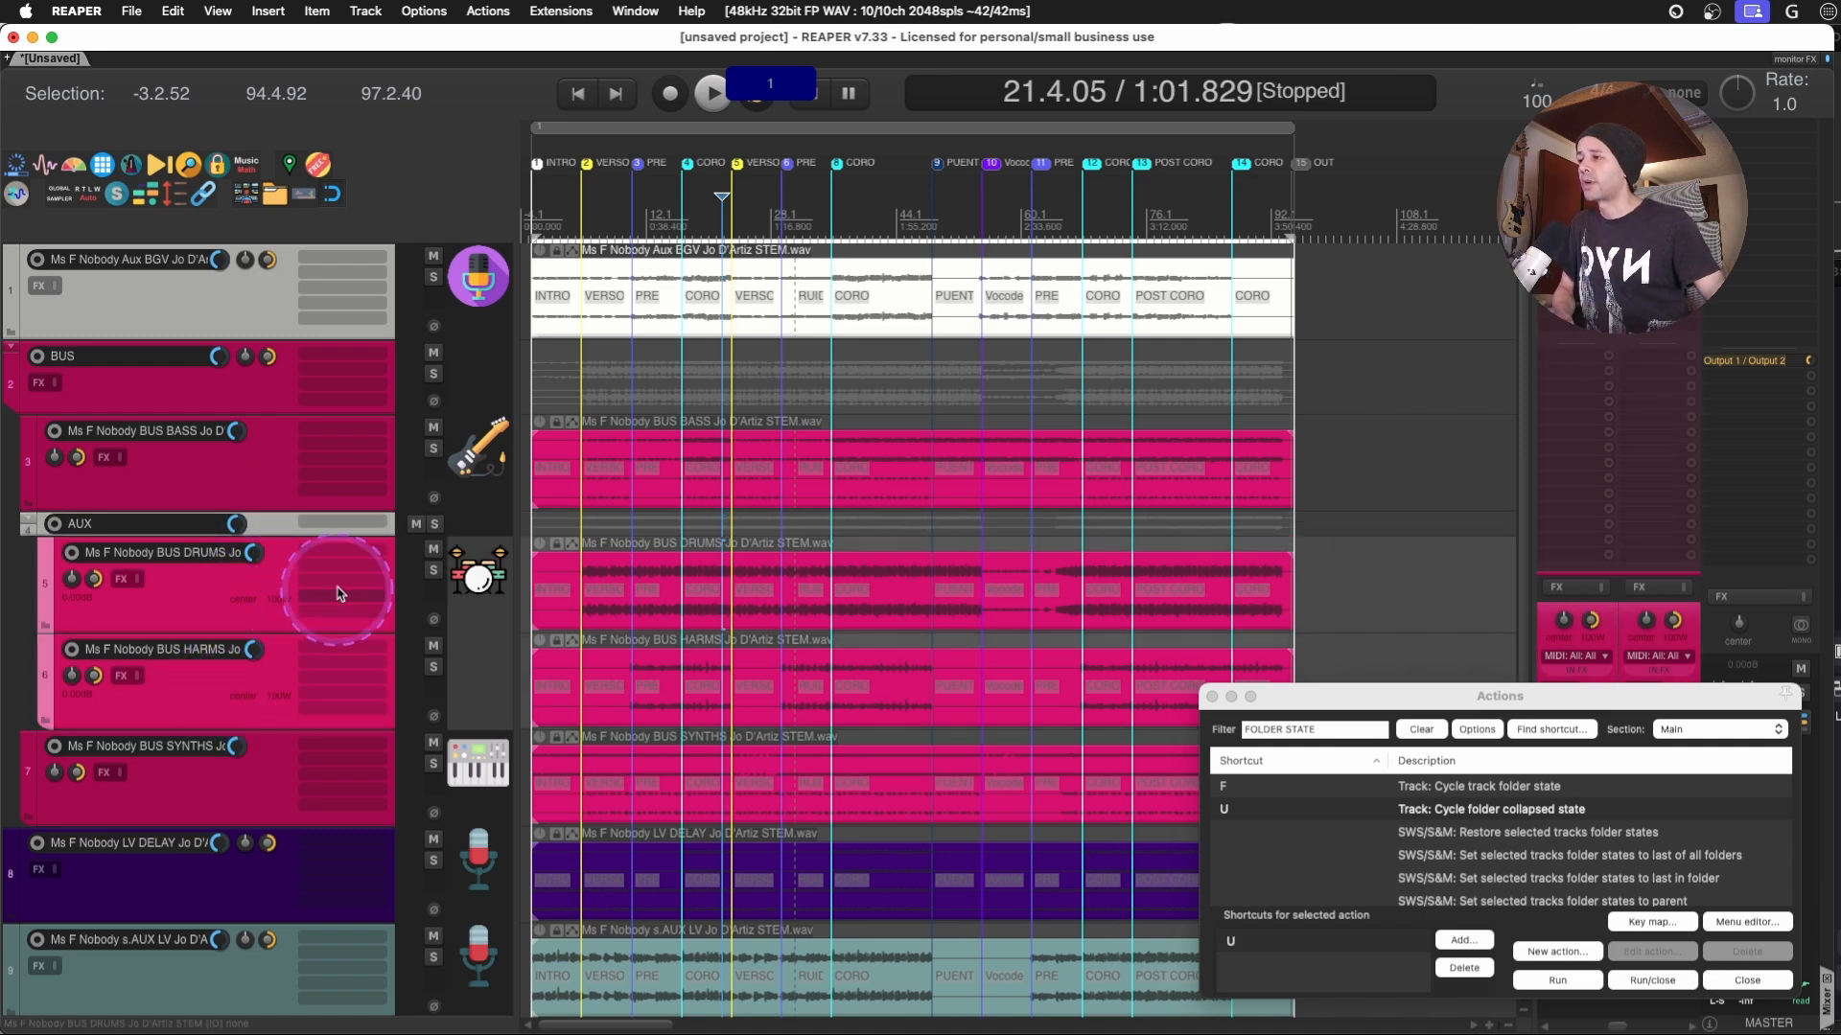
left_click(259, 522)
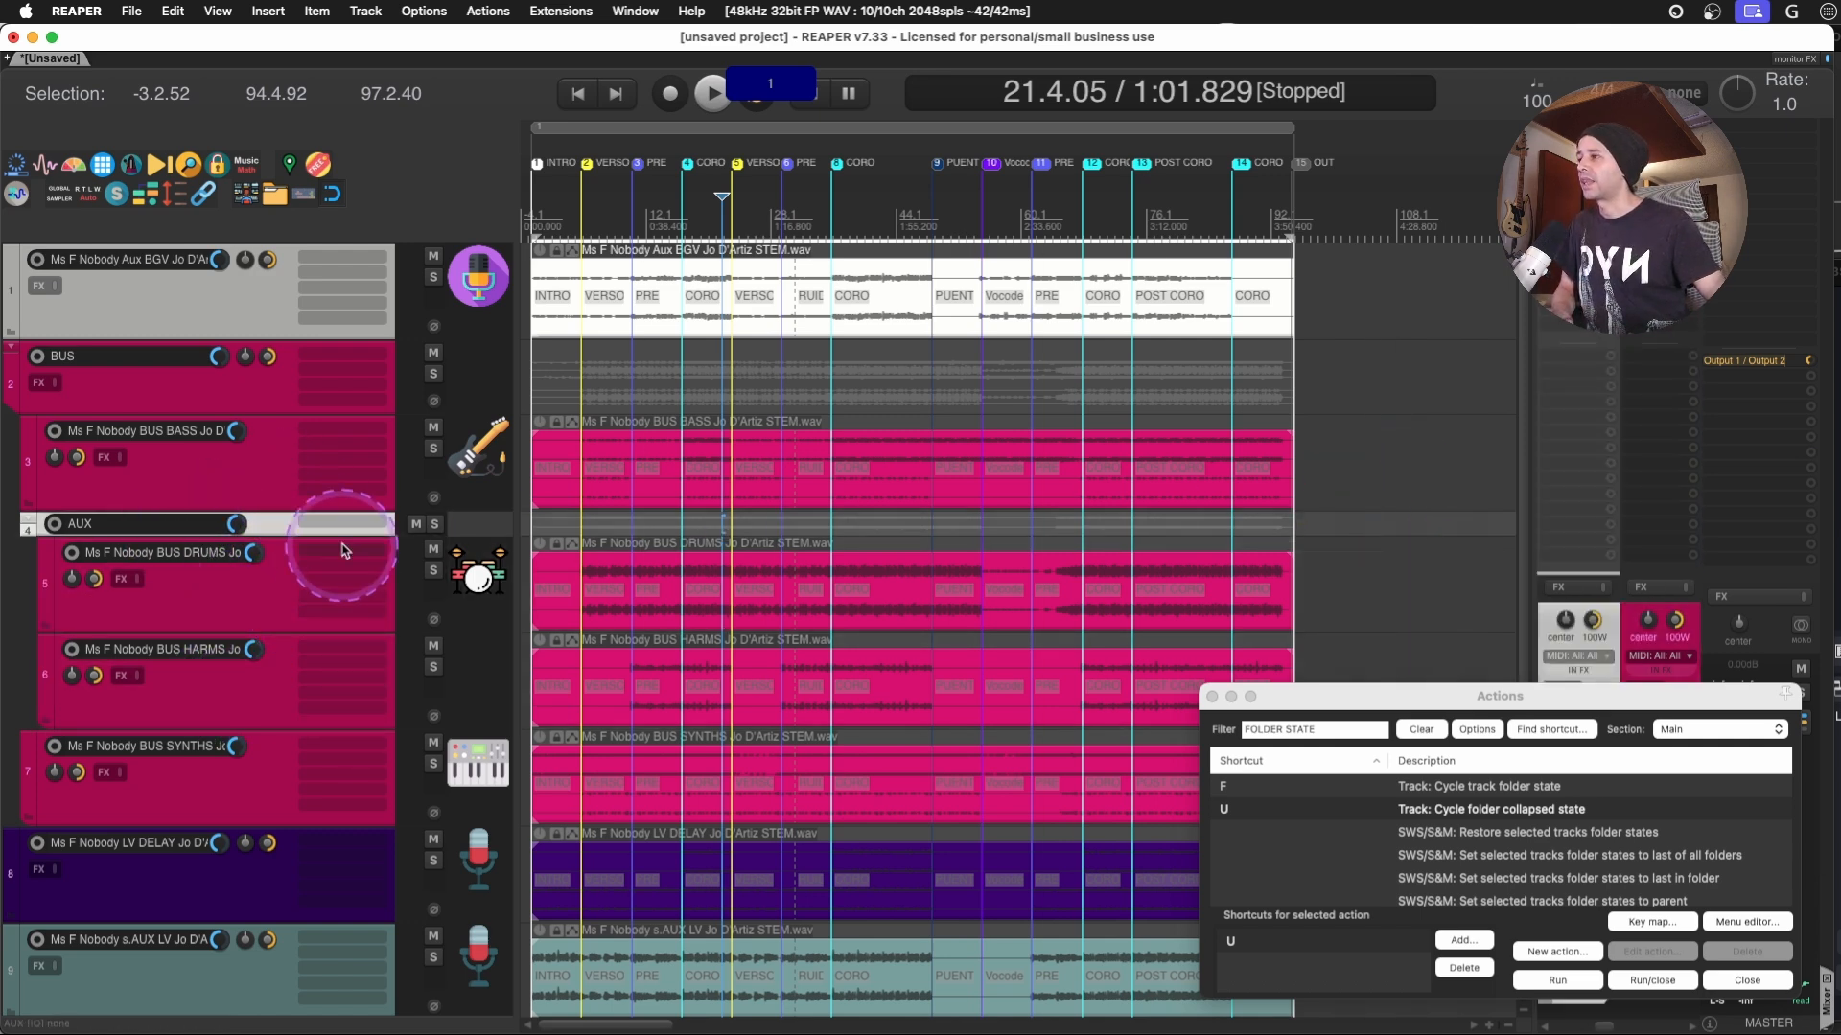
- Mute and solo the AUX folder and play a short passage from the first PRE section
left_click(416, 524)
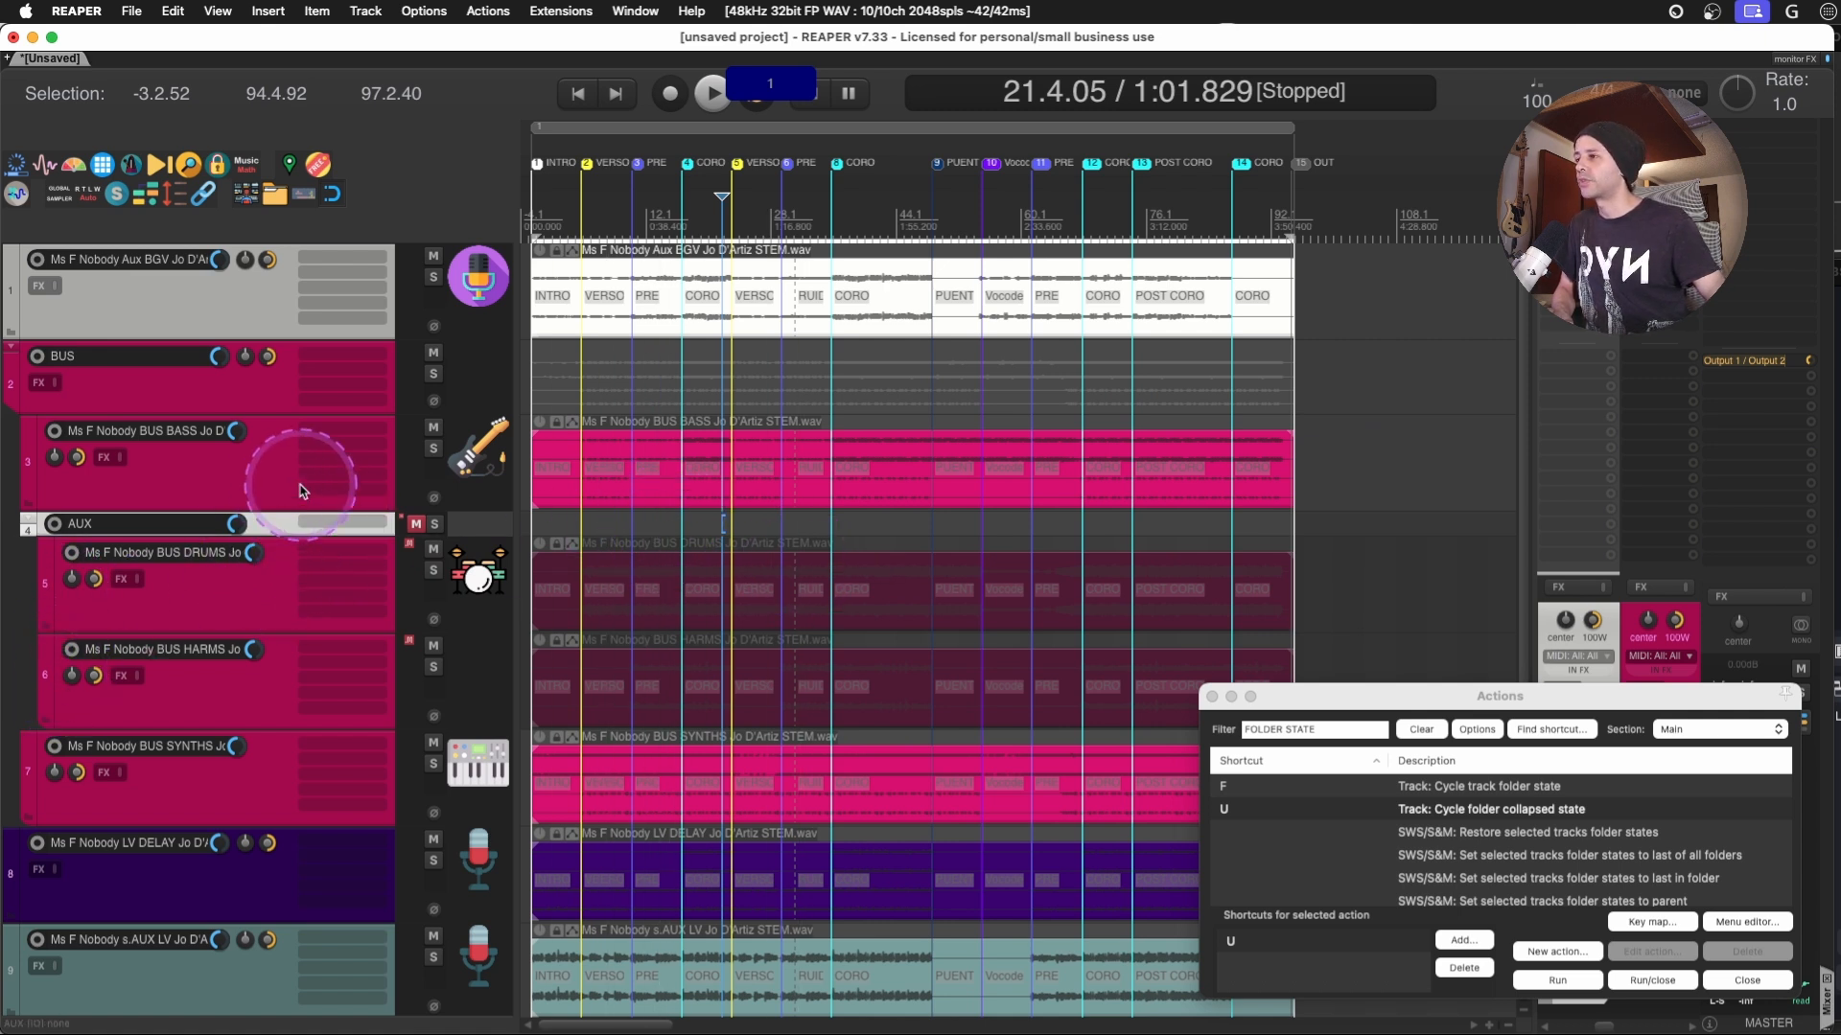
left_click(434, 524)
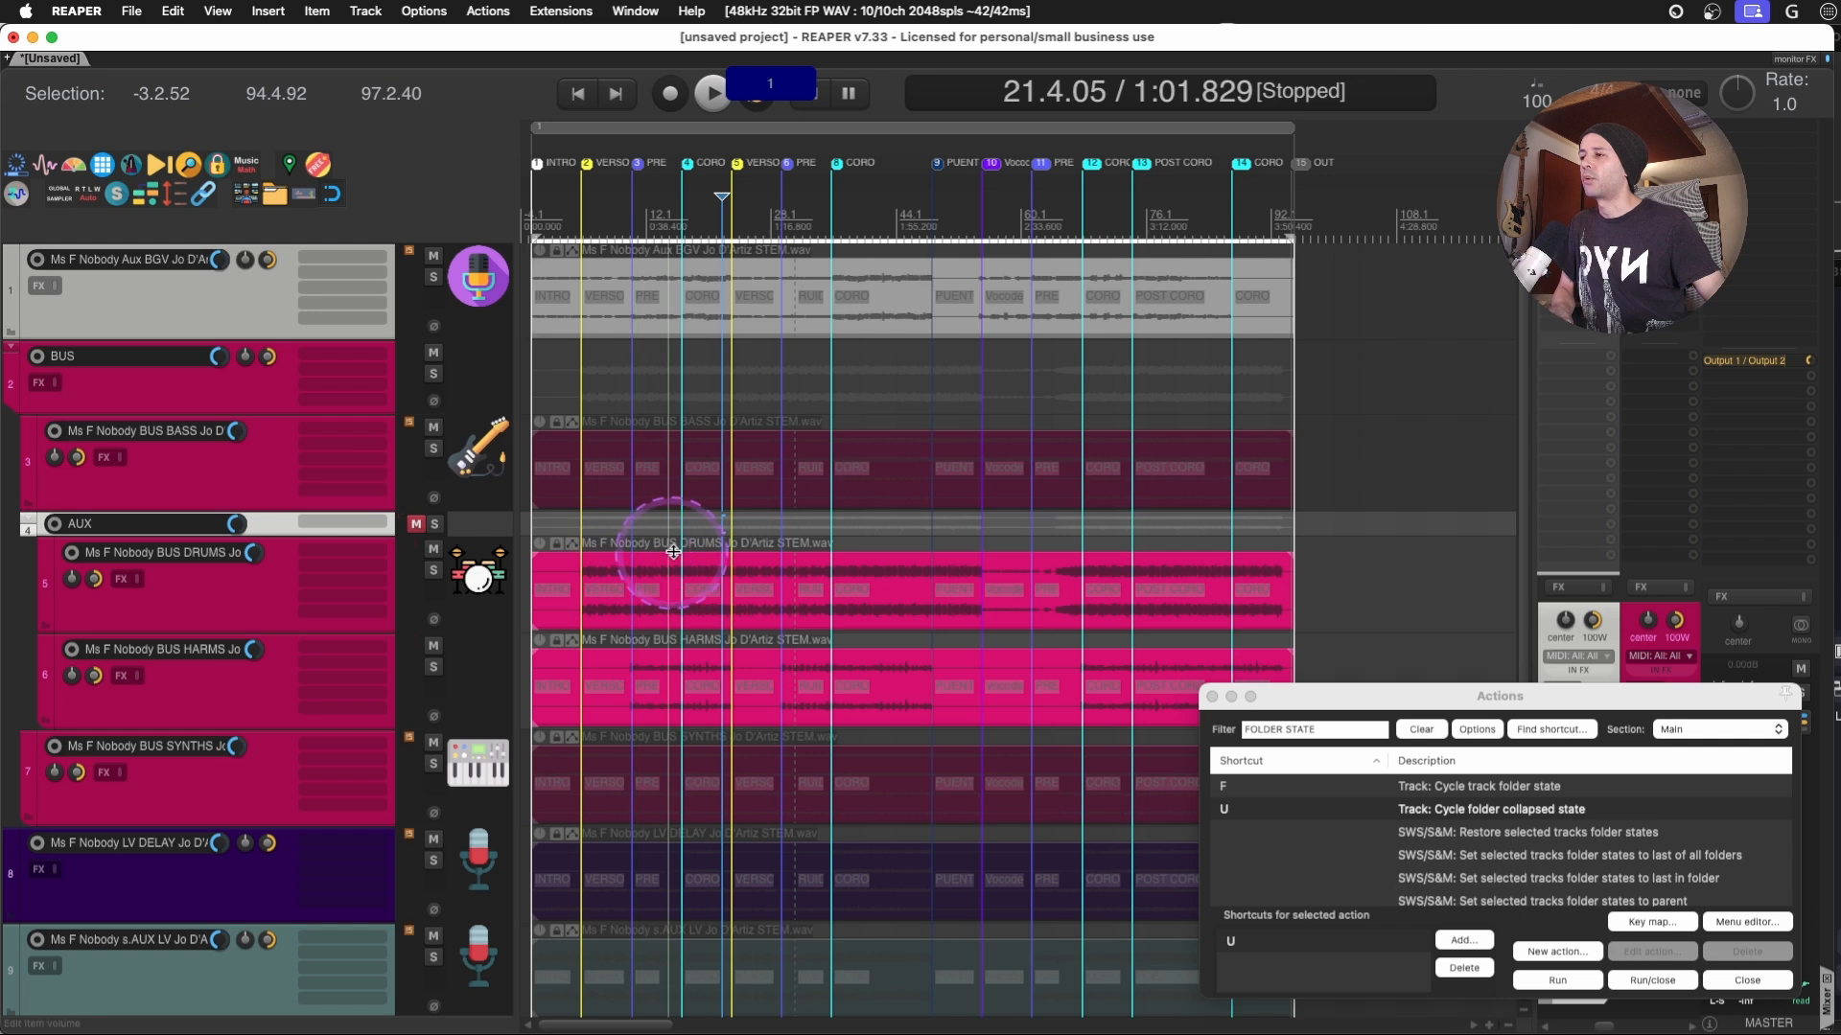
left_click(660, 523)
key("space")
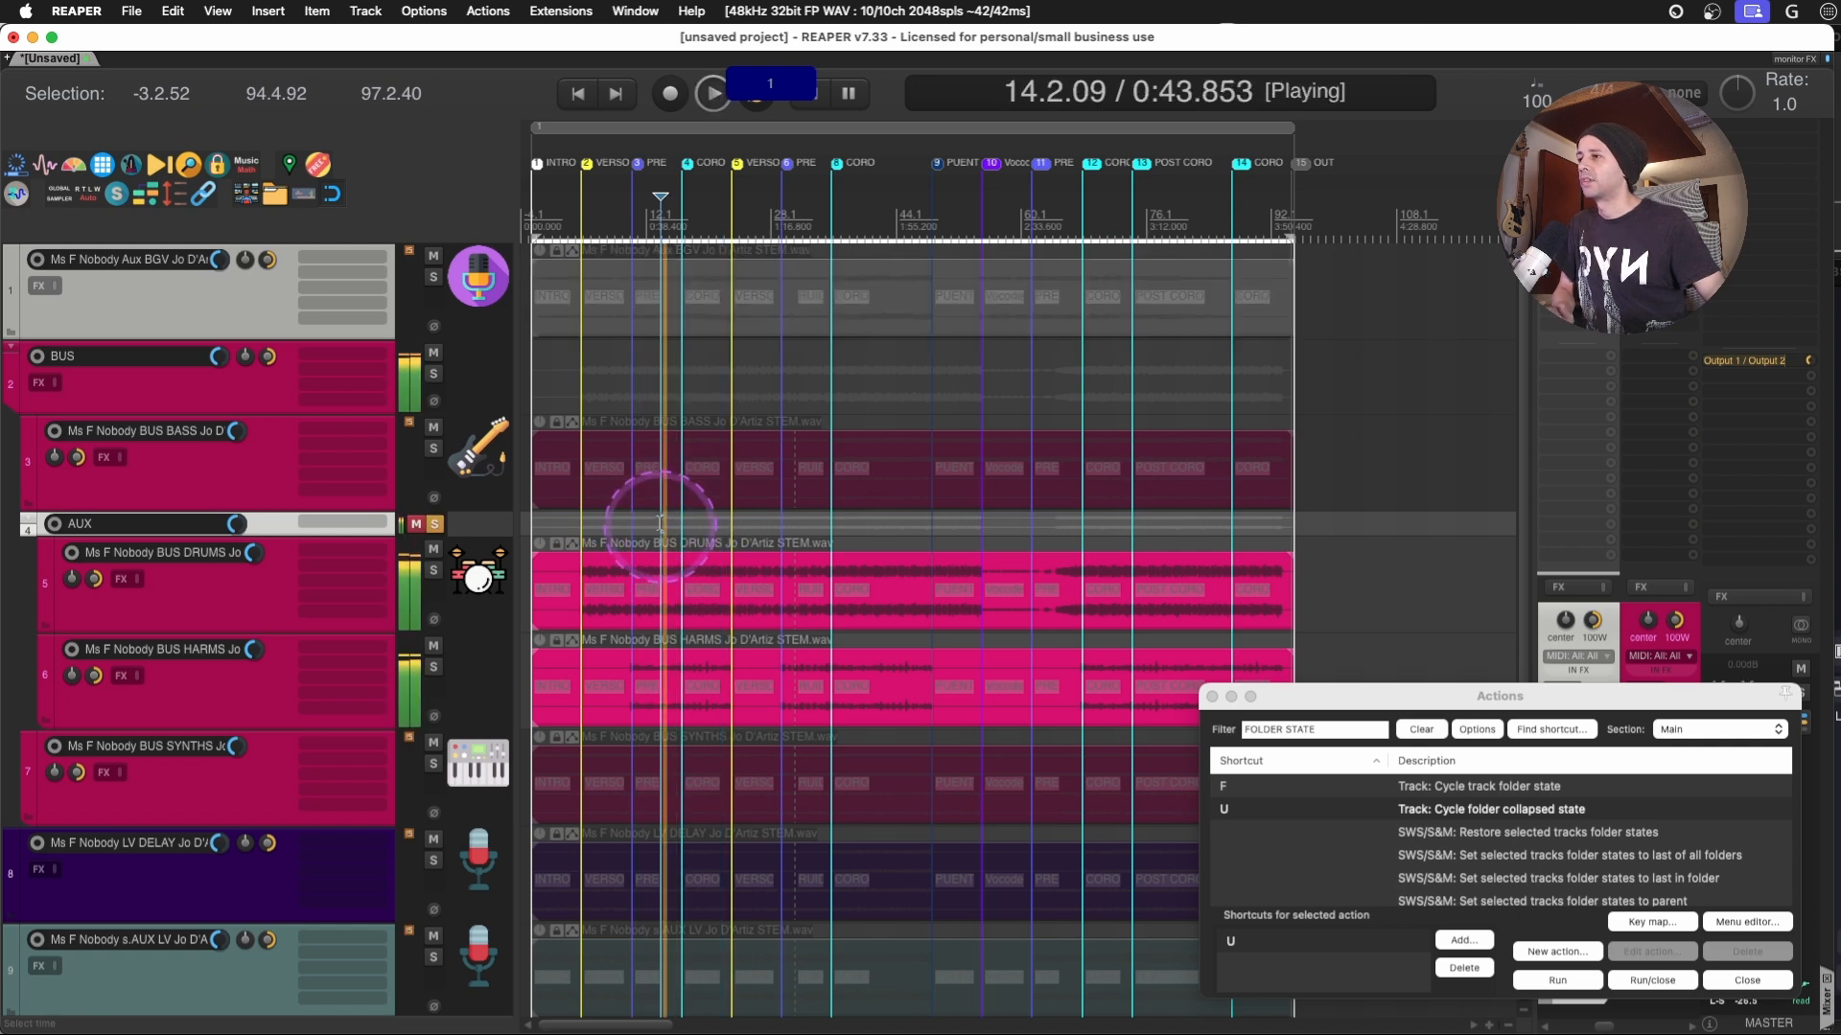
key("space")
- Clear the solo and mute on the AUX folder and play the same passage with all tracks
left_click(434, 525)
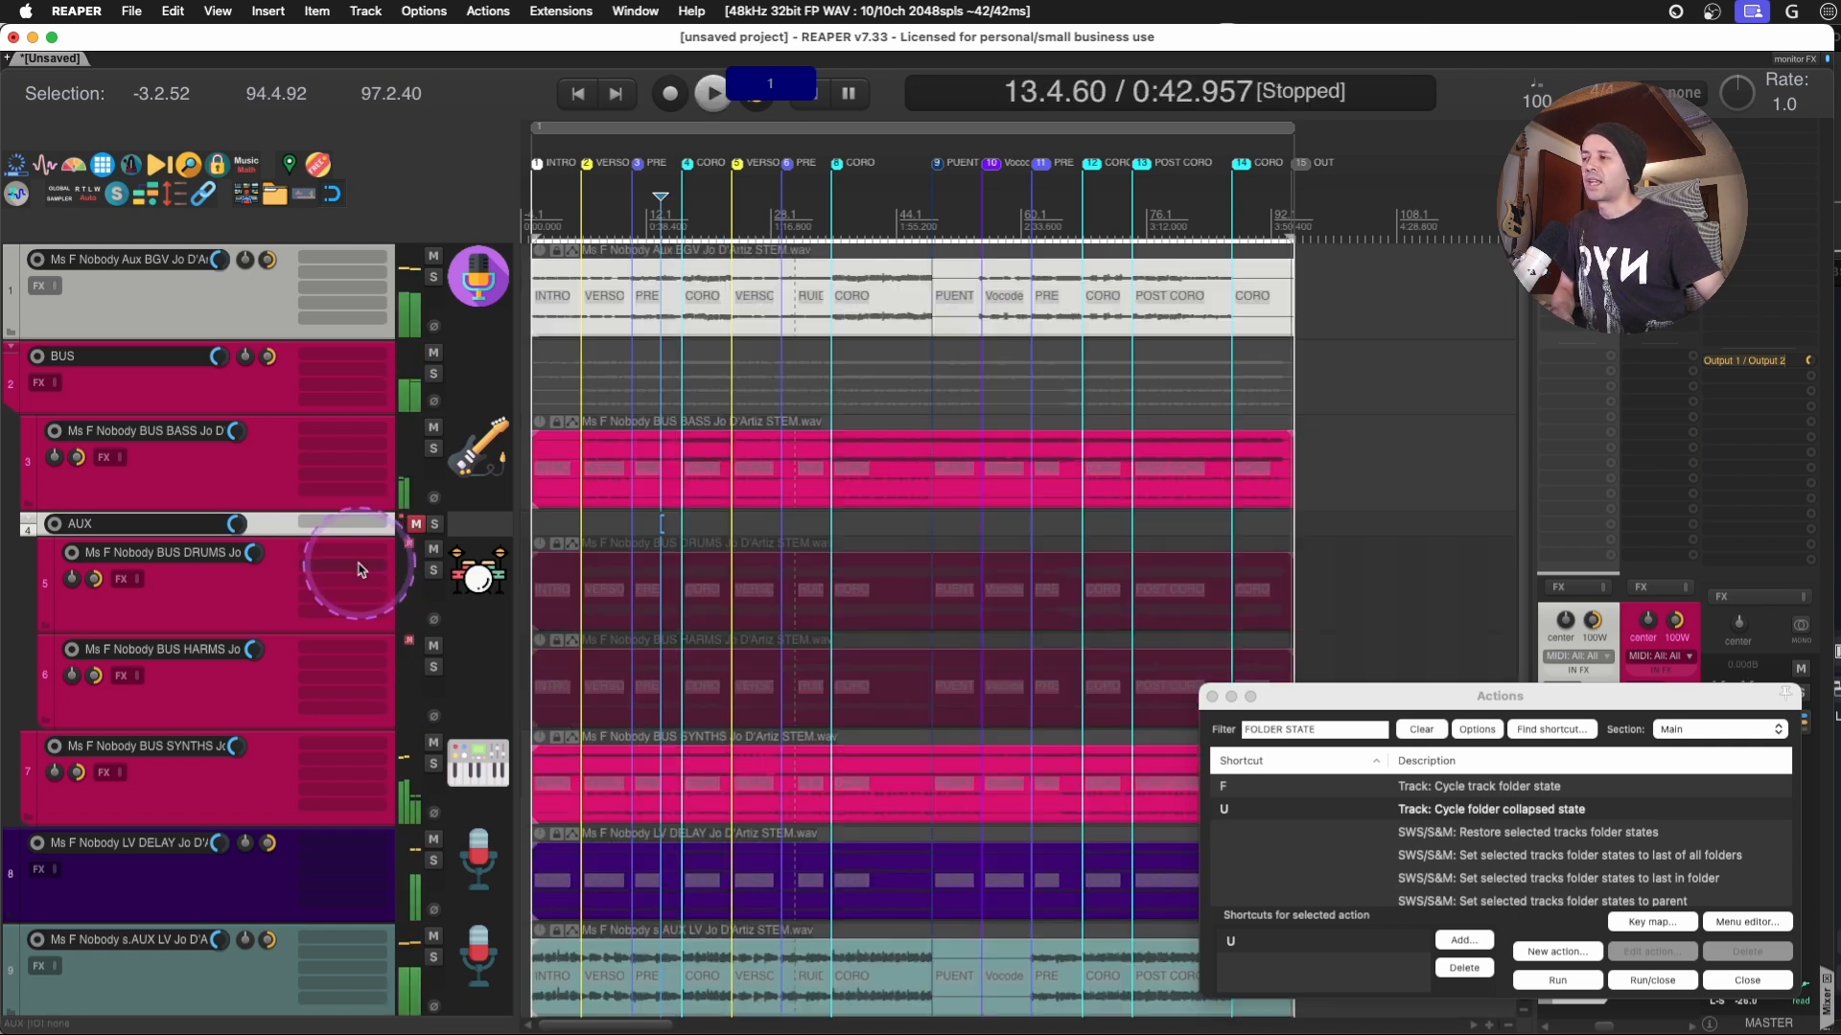
left_click(415, 525)
key("space")
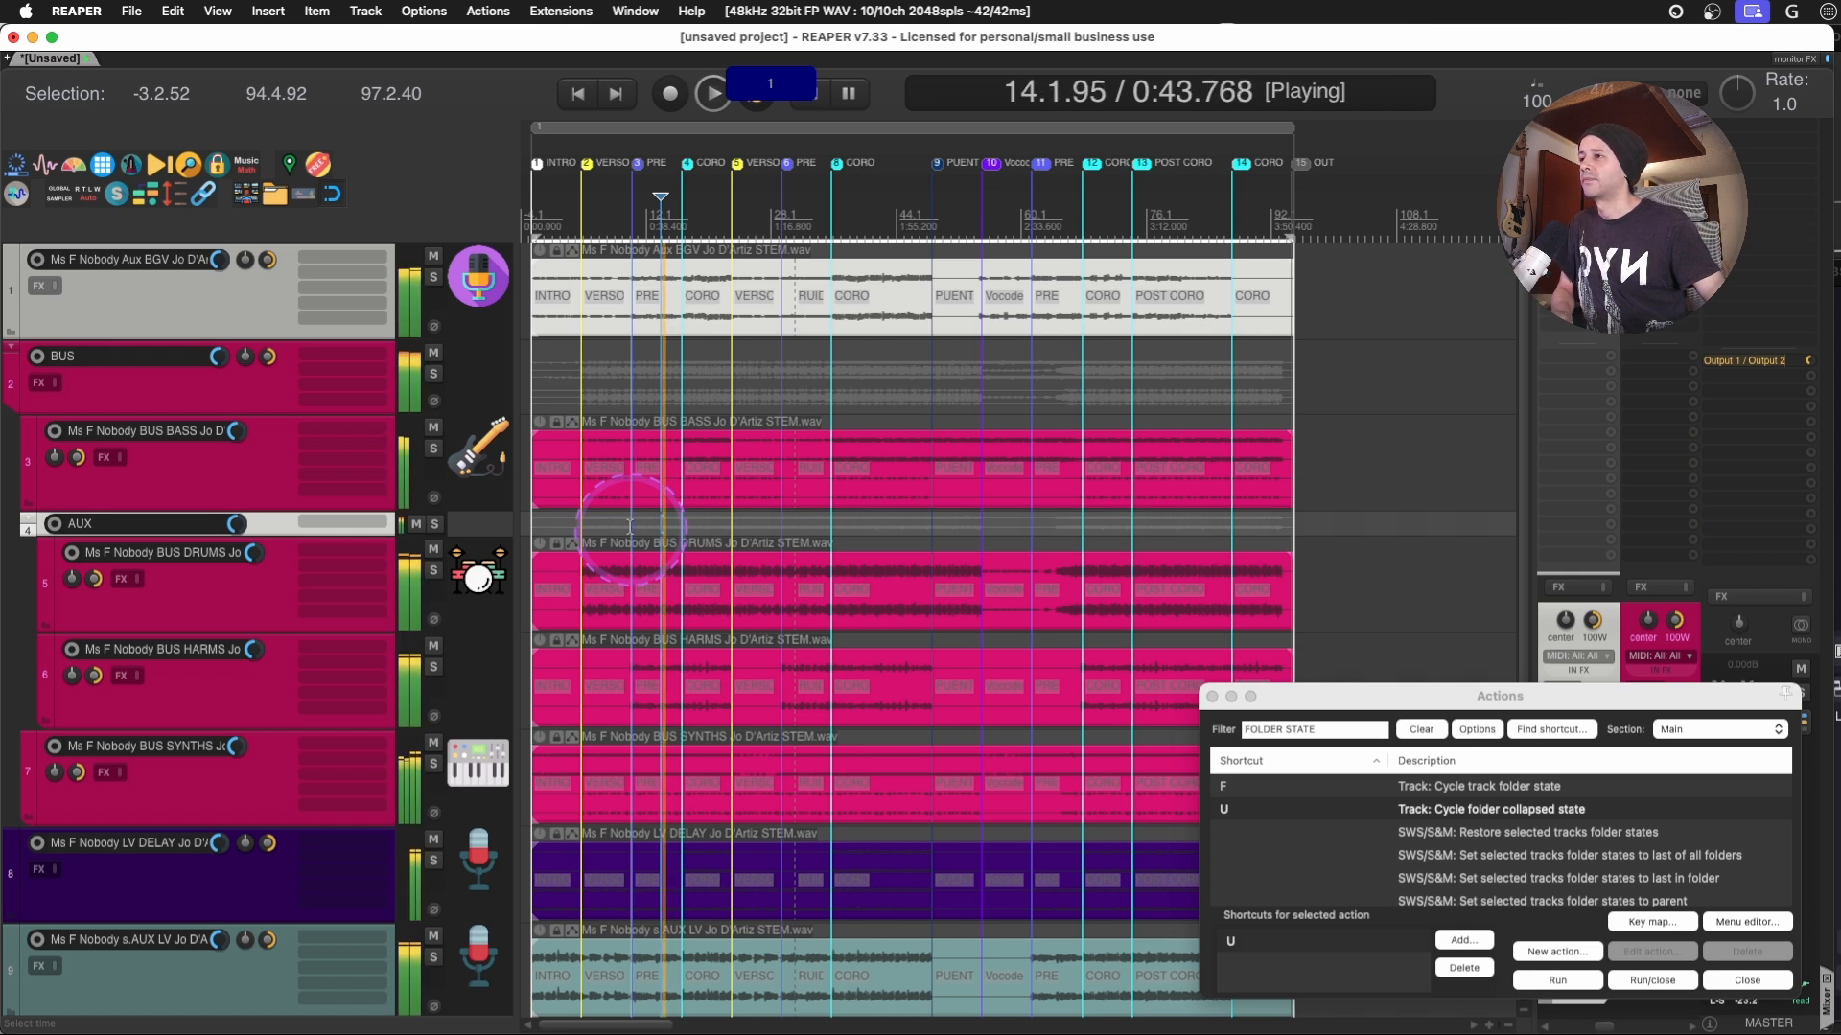
key("space")
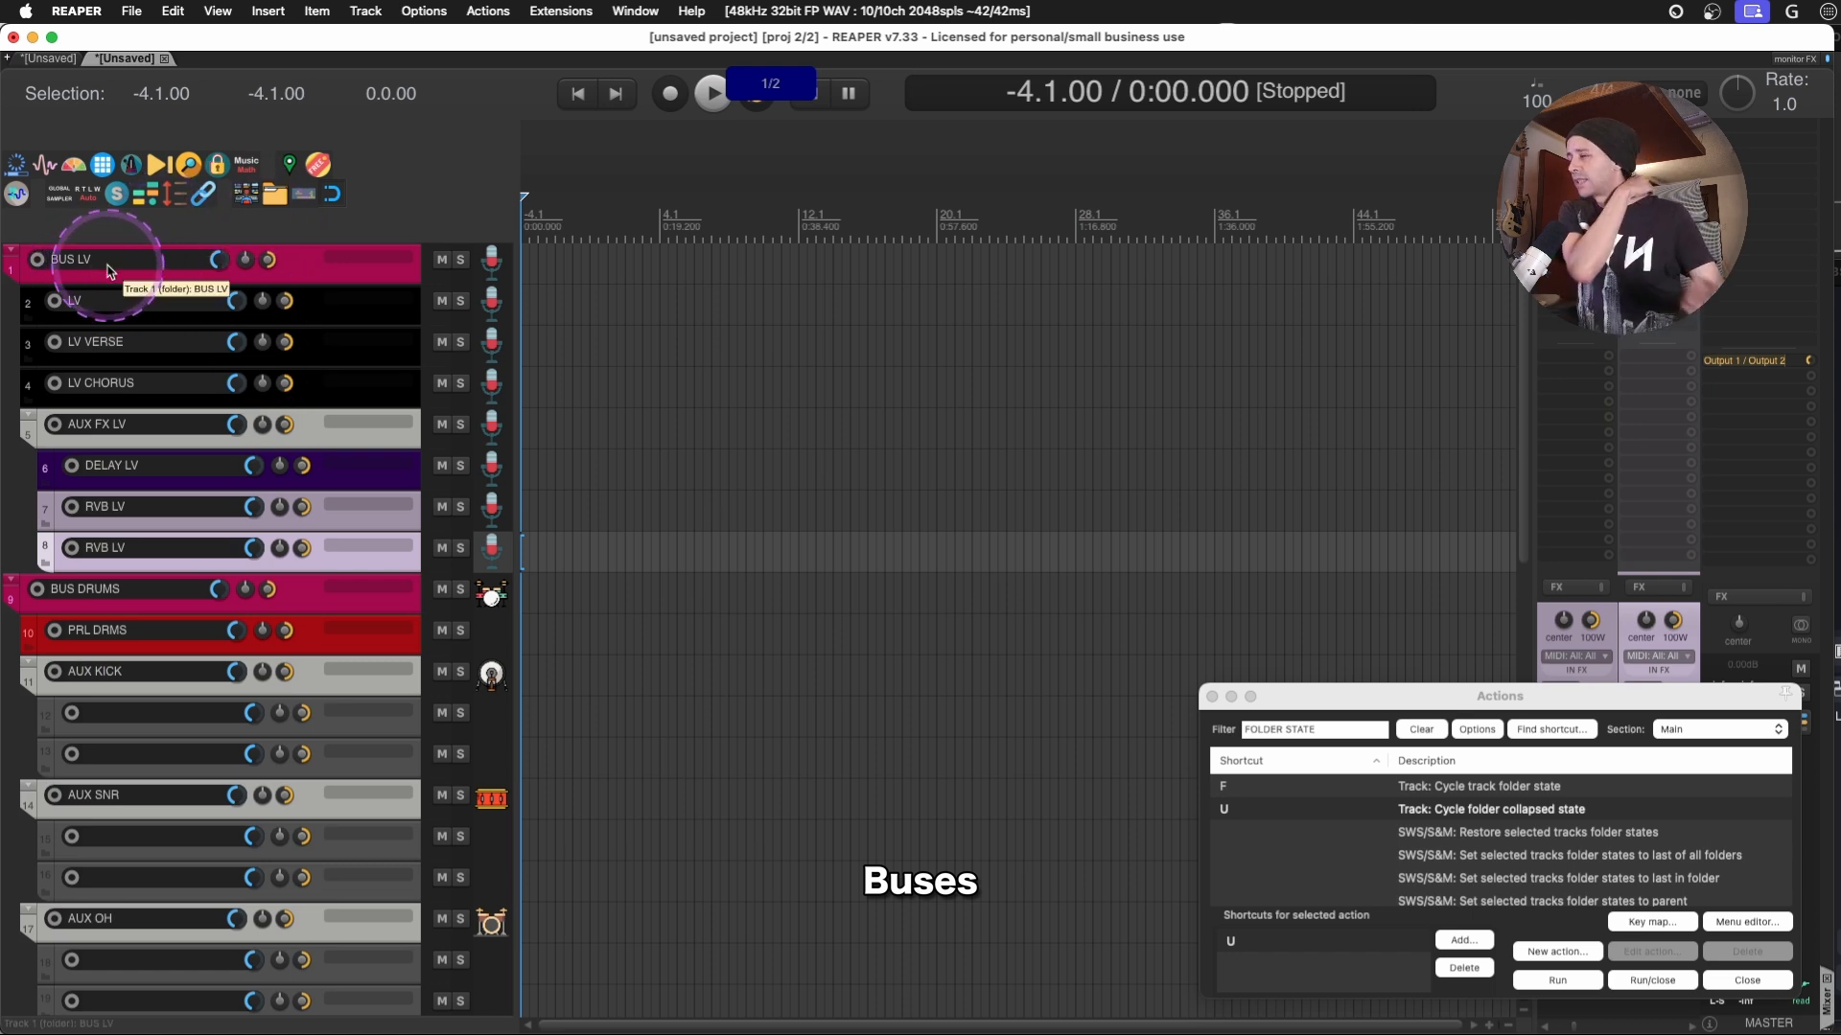
- In the second project, fully collapse the BUS LV, BUS DRUMS, BUS BASS, BUS KEYS and BUS STRINGS folders
left_click(293, 261)
key("u")
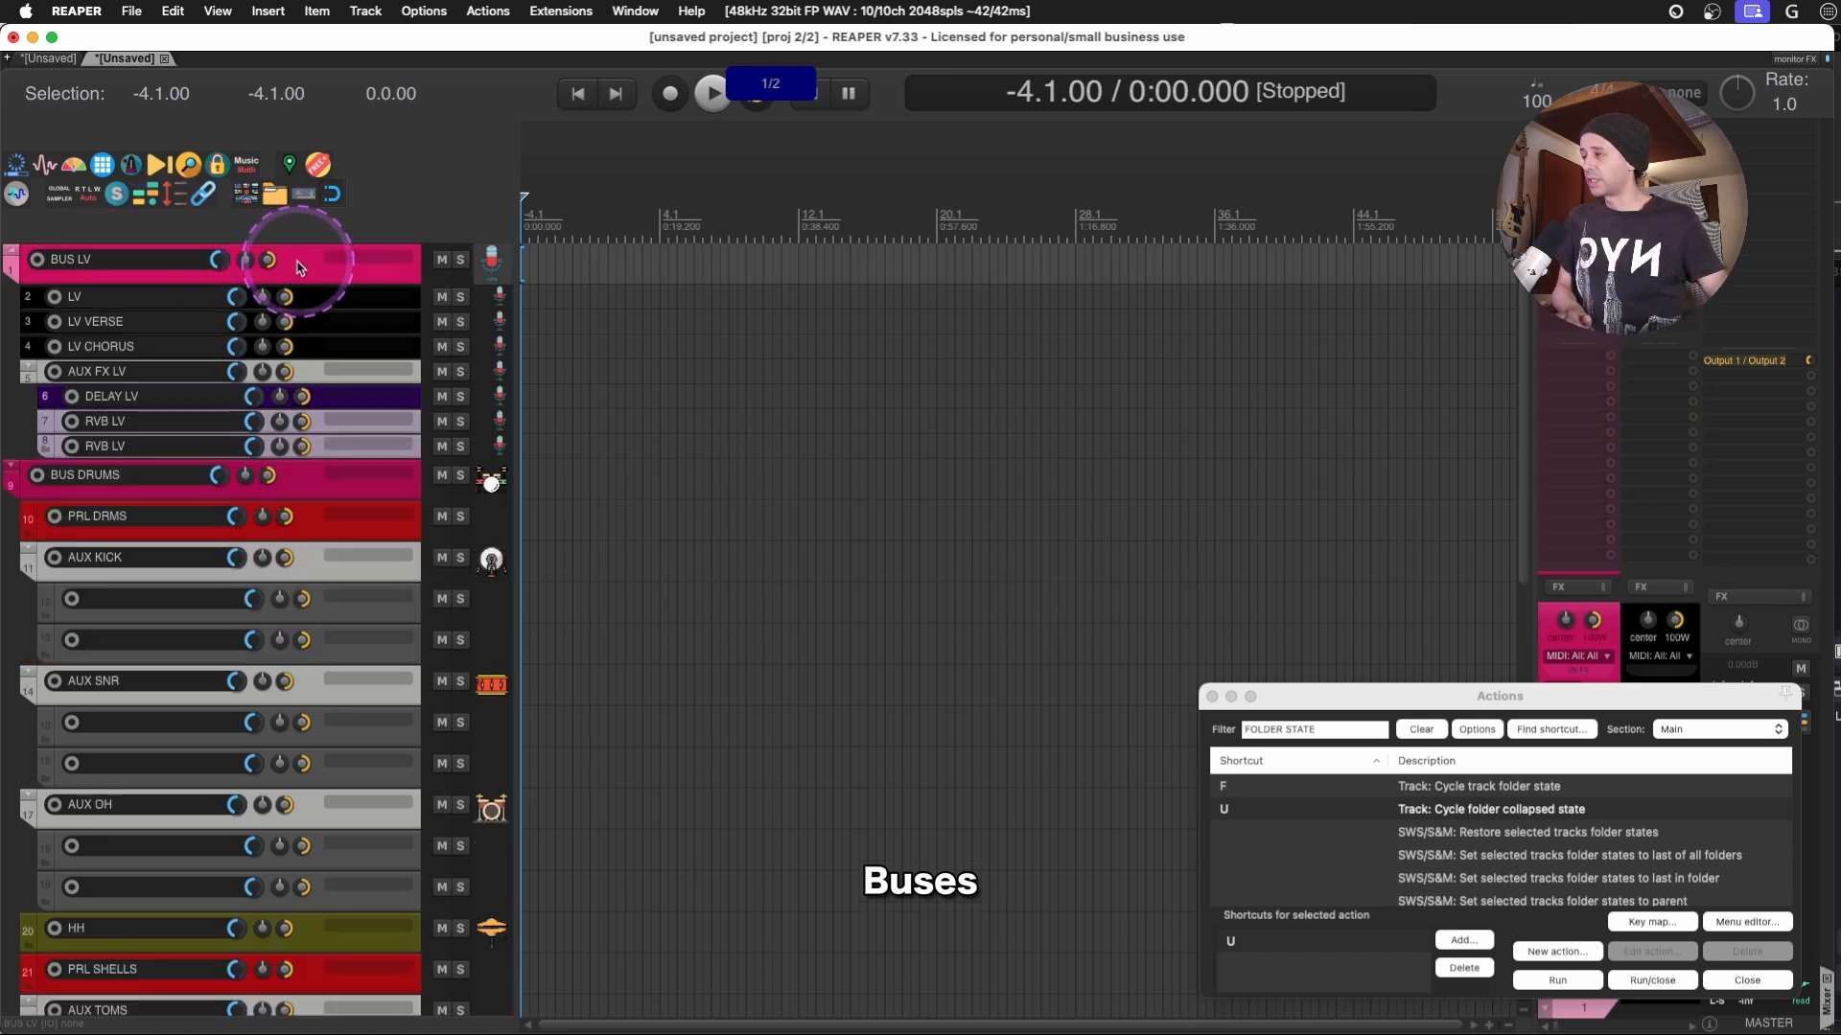
left_click(309, 480)
key("u")
key("u")
left_click(297, 267)
key("u")
key("u")
key("u")
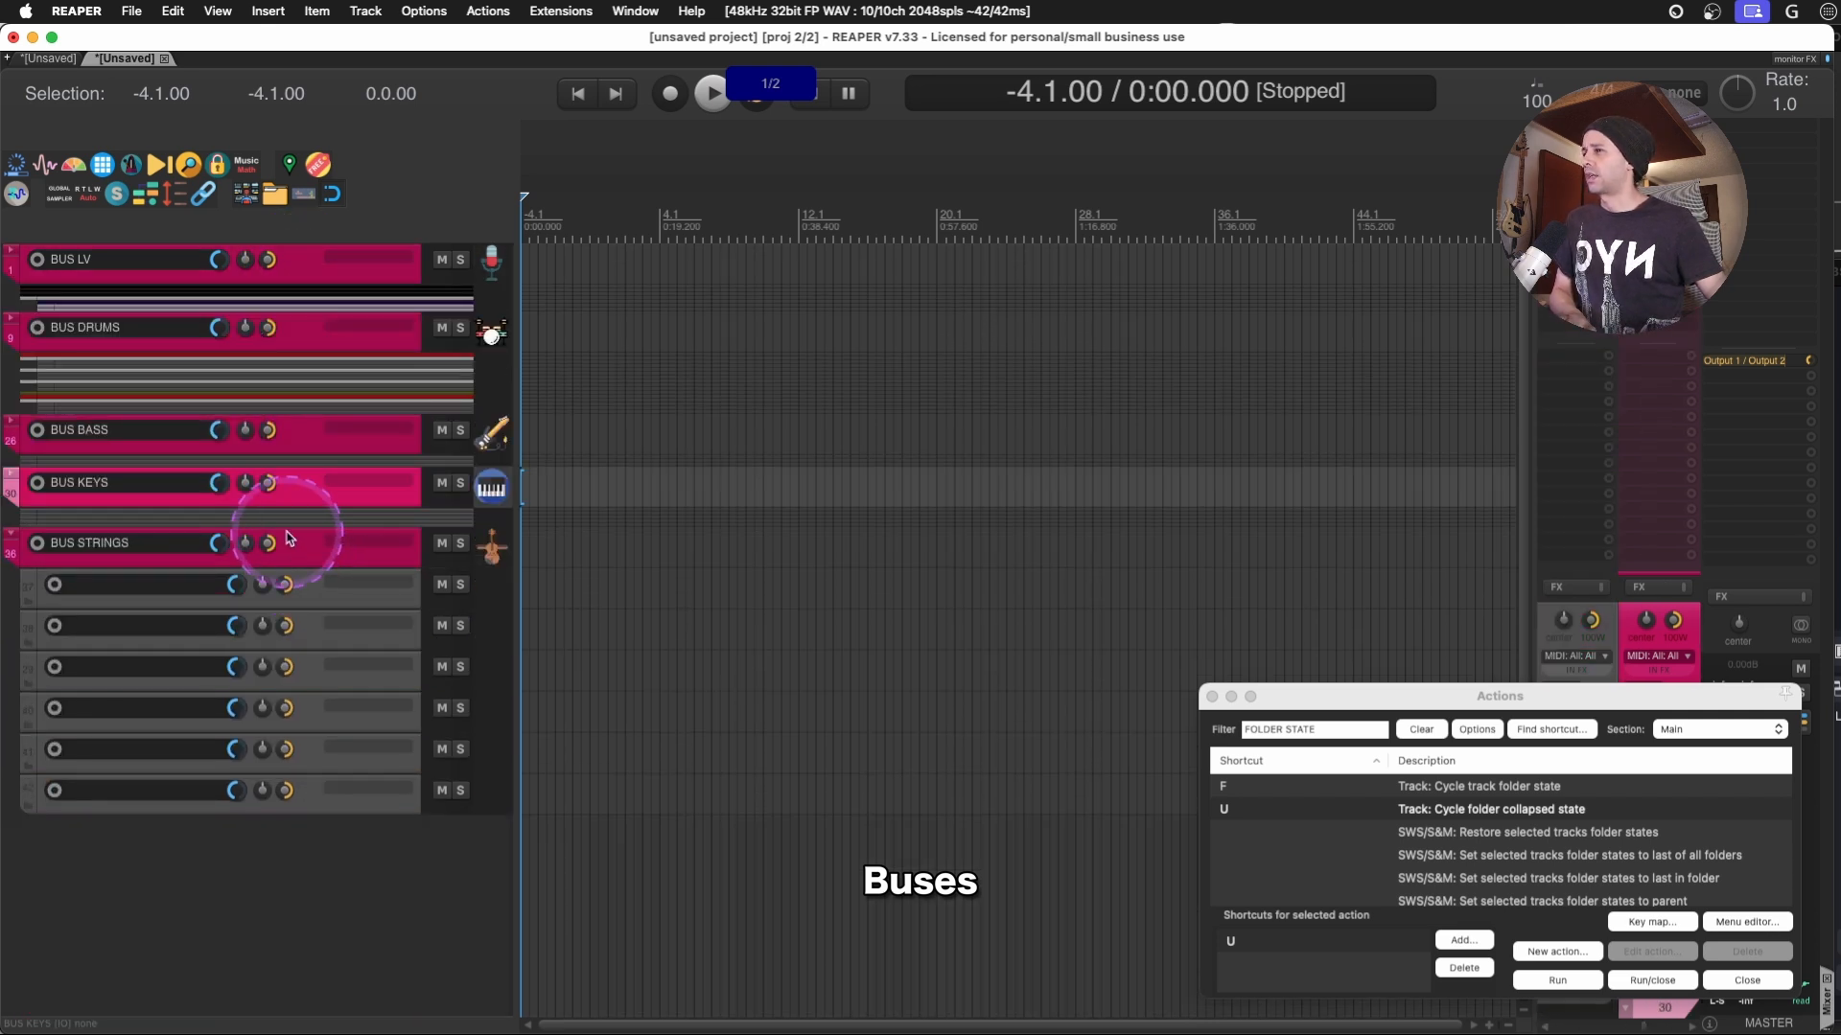
left_click(288, 537)
key("u")
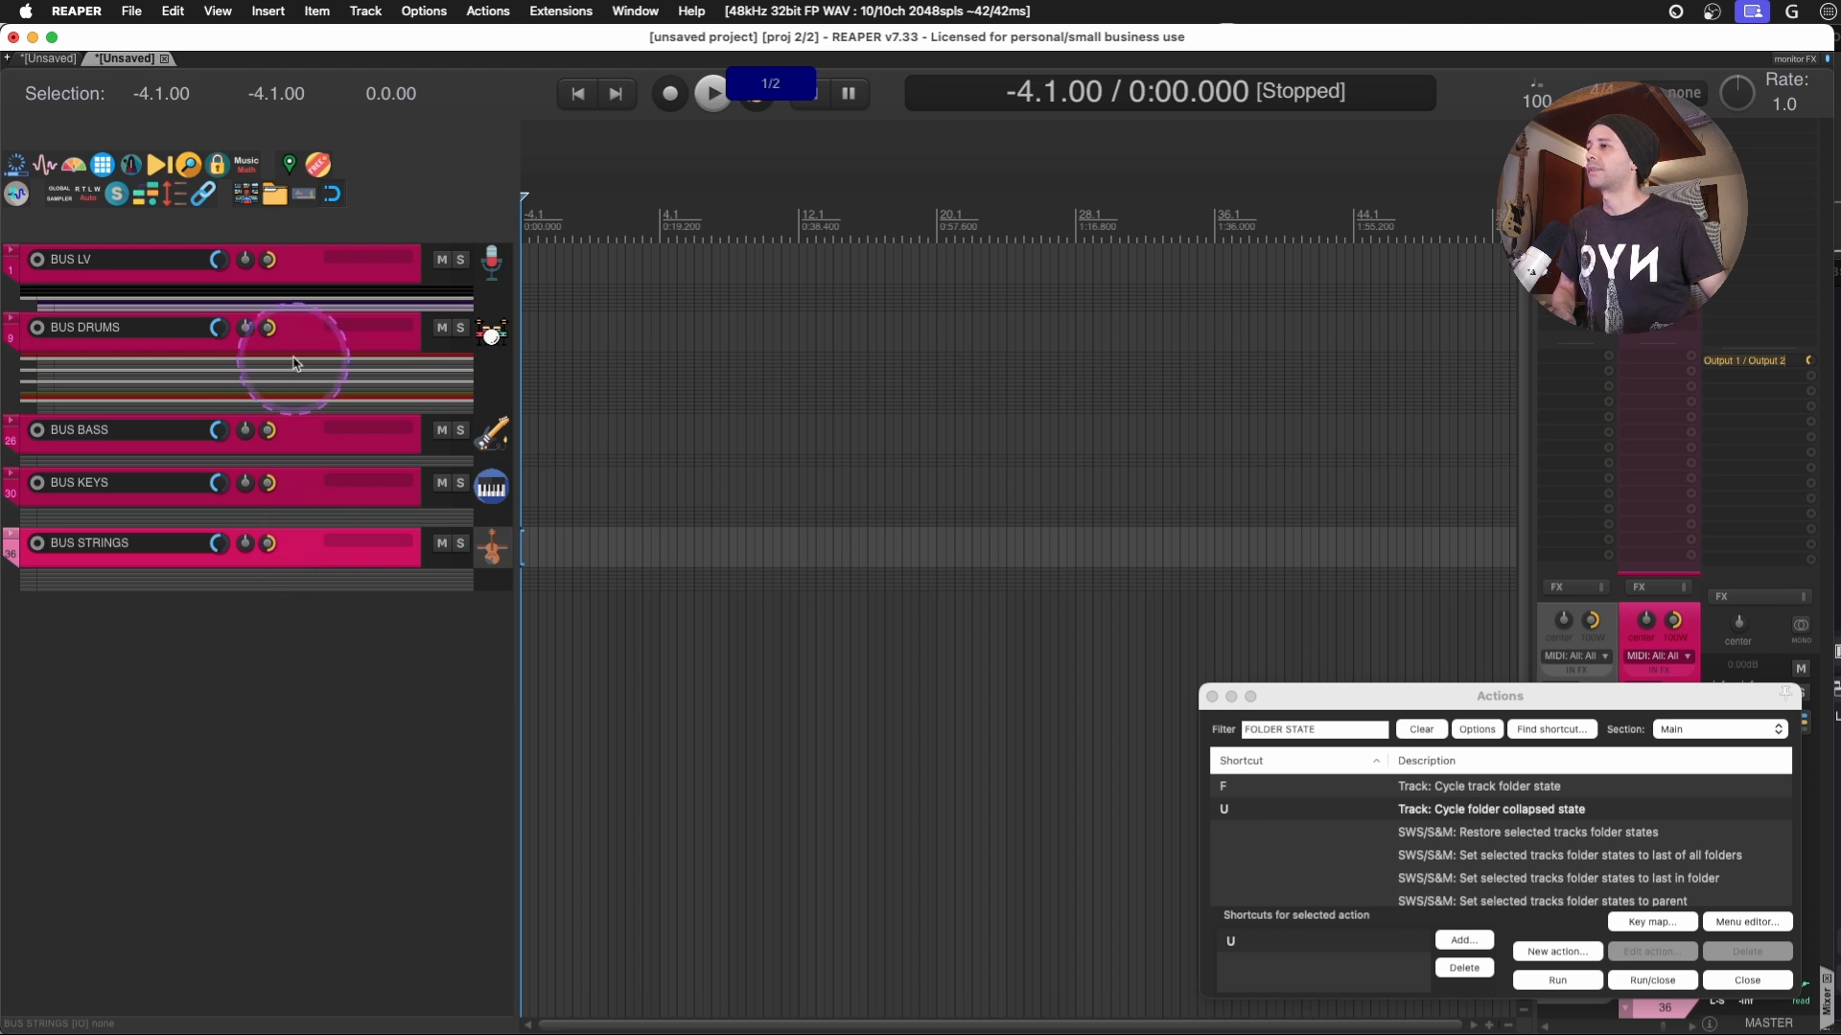
- Expand the BUS LV folder to full height and select the LV track
left_click(288, 261)
key("u")
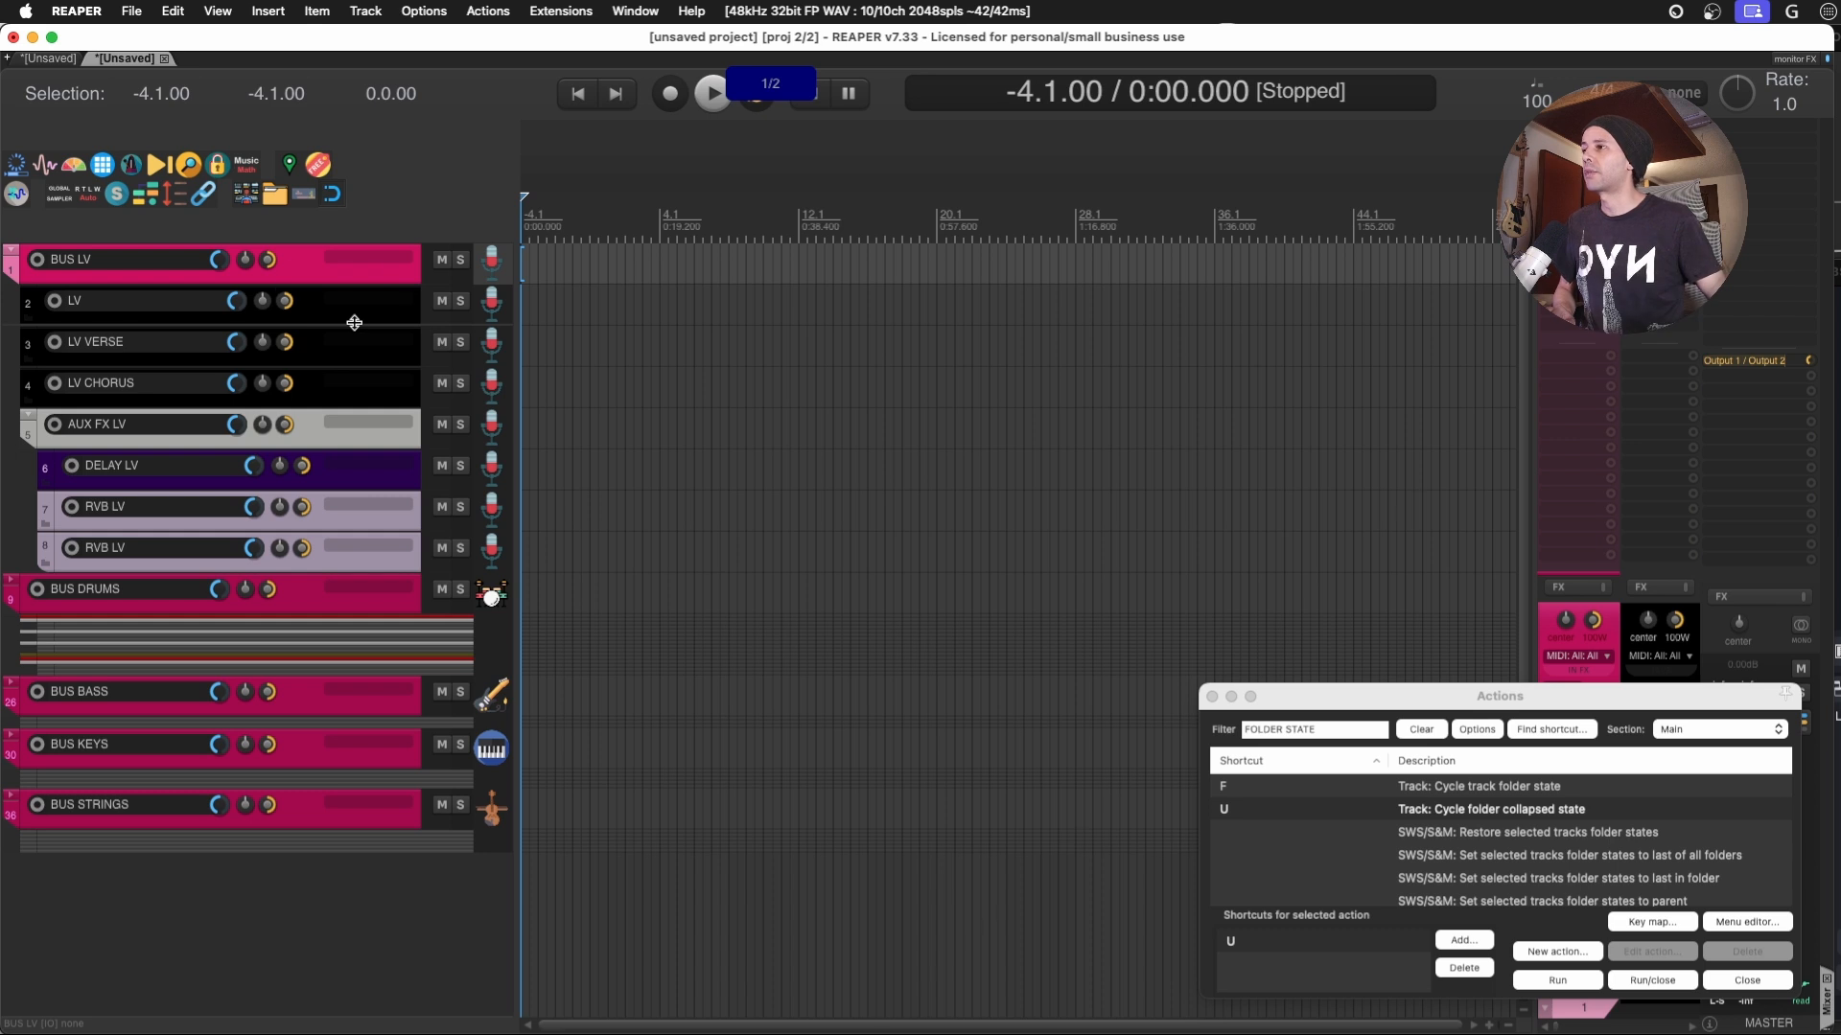
left_click(321, 305)
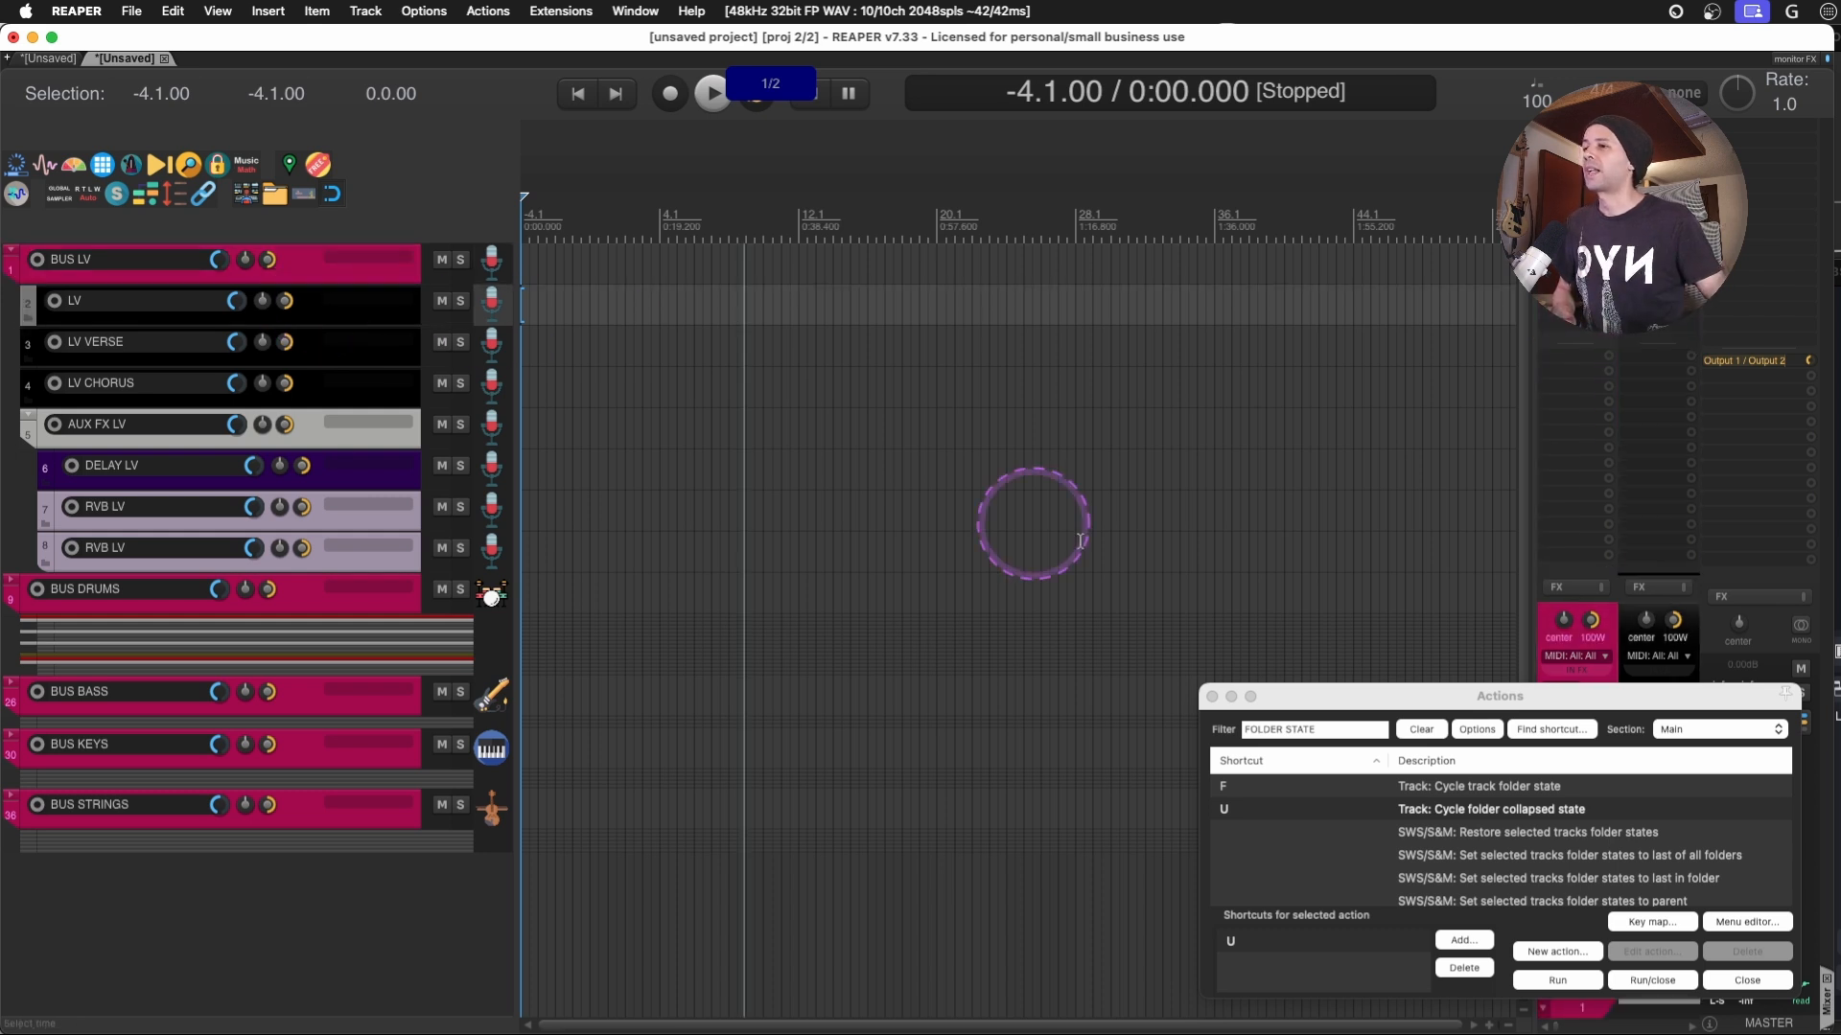
- Move the Actions window clear of the mixer and widen the mixer to show the LV channels
left_click_drag(1331, 698, 1055, 704)
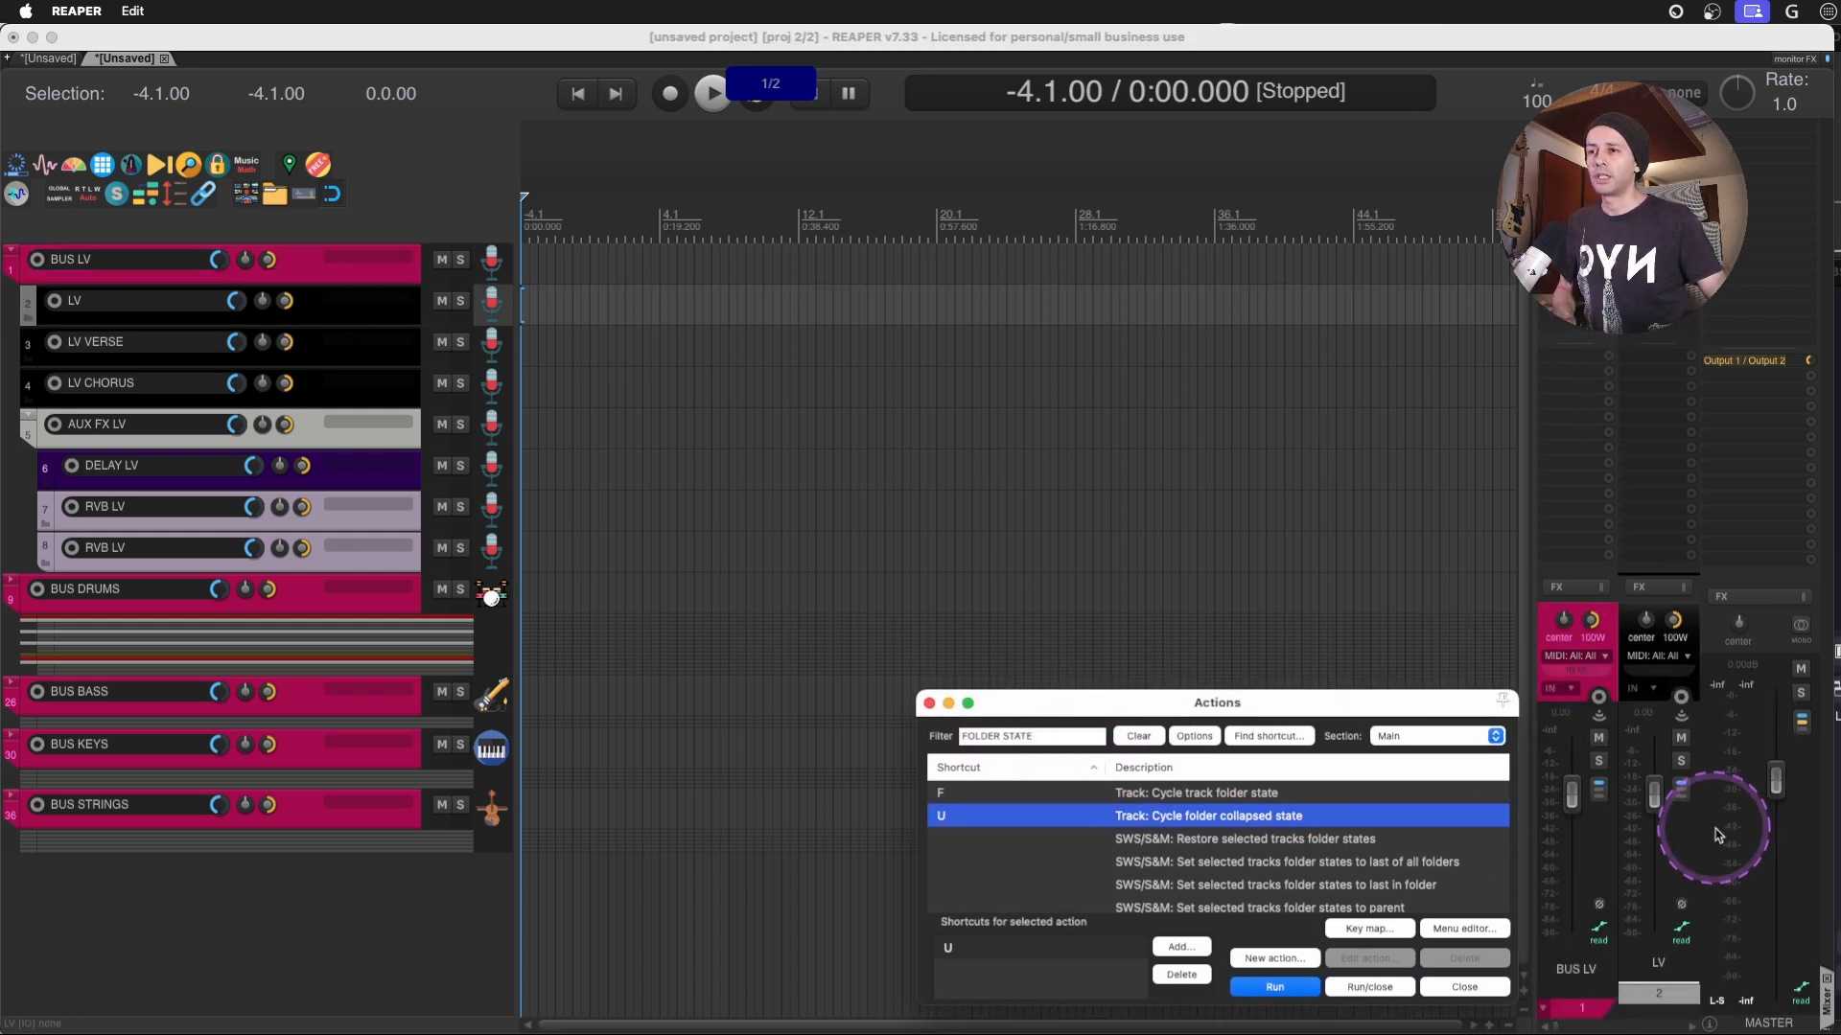
left_click_drag(1446, 707, 1075, 696)
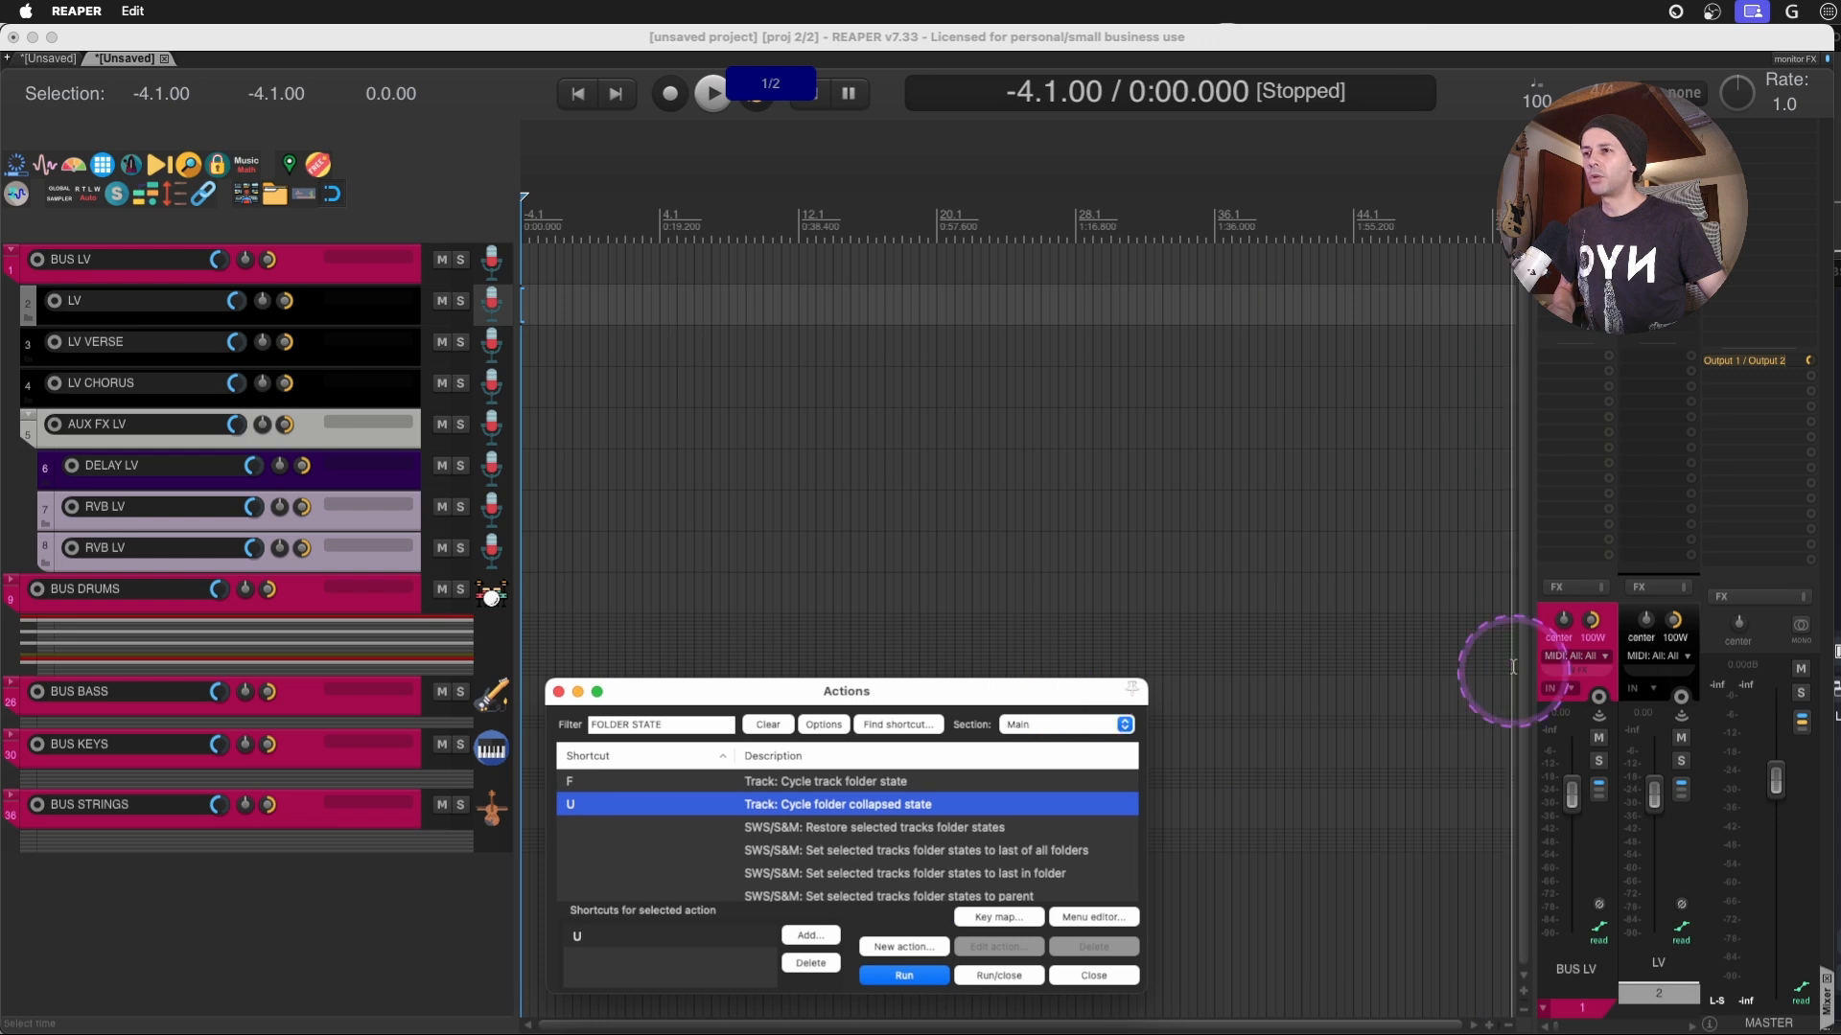
left_click_drag(1534, 666, 1229, 704)
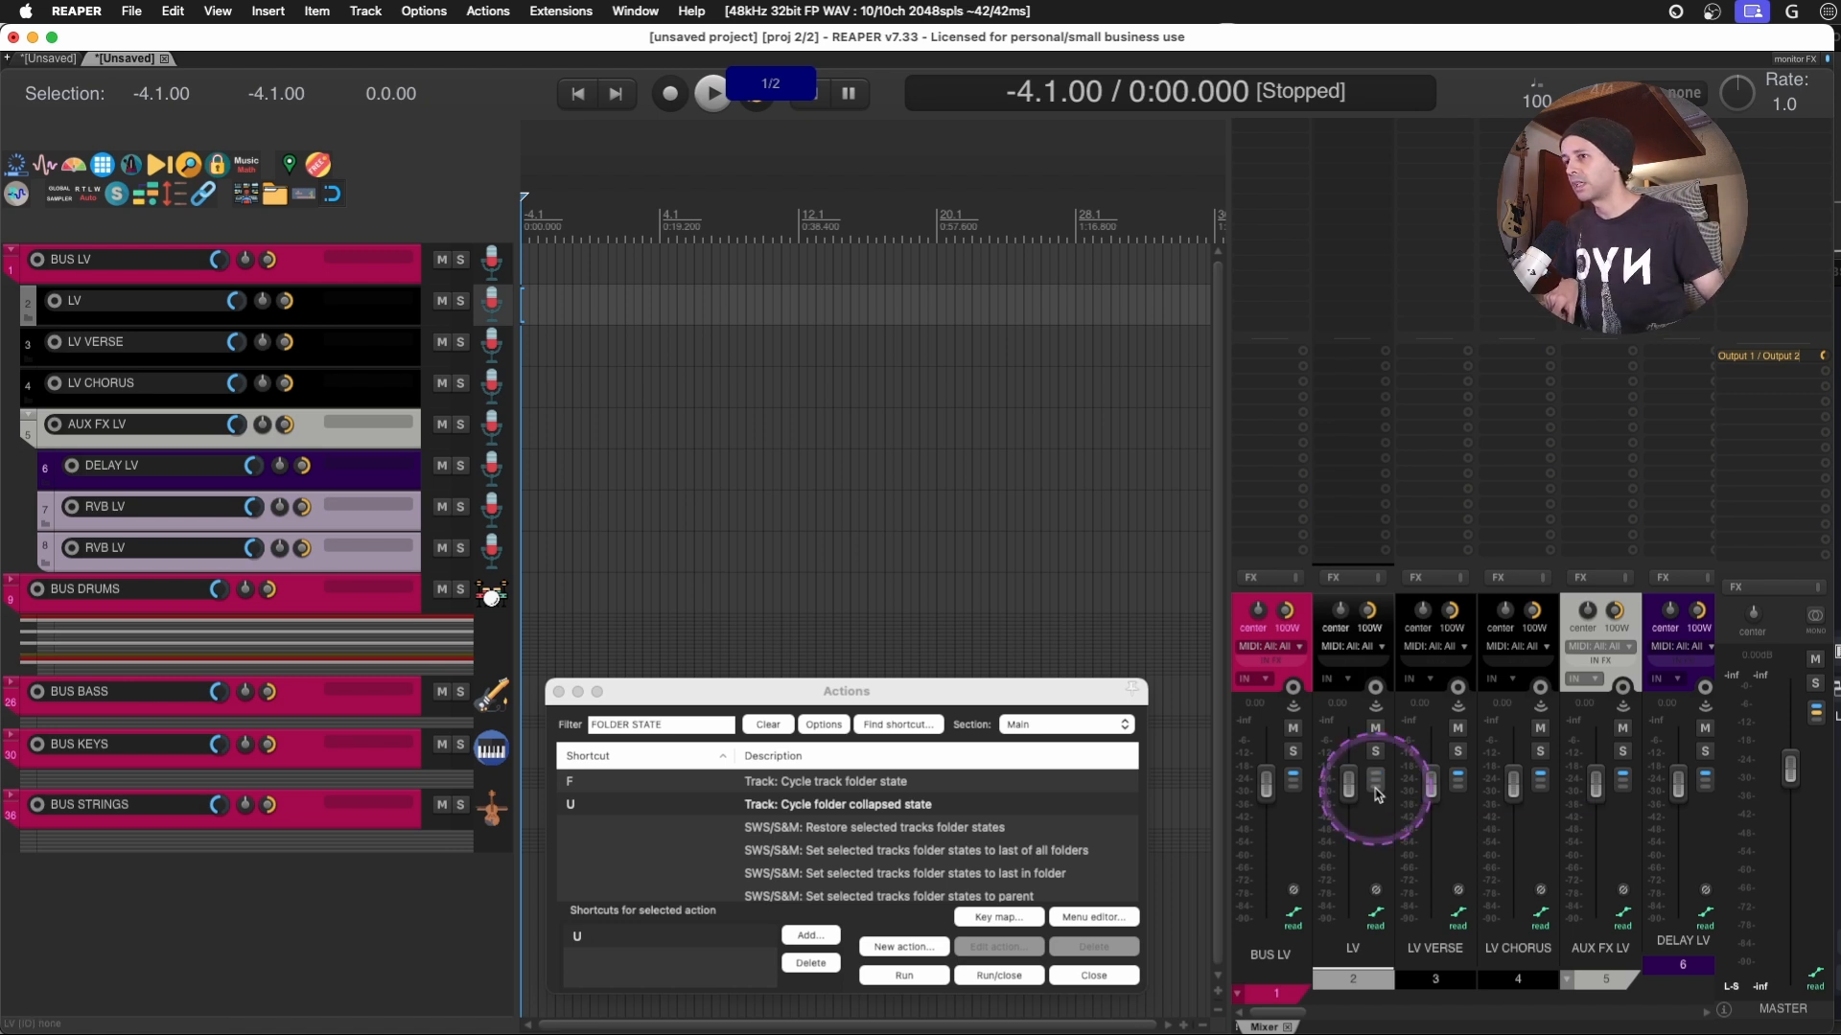
- Create sends from LV to LV VERSE and LV CHORUS, and from LV VERSE to DELAY LV and RVB LV
left_click_drag(1387, 427, 1515, 371)
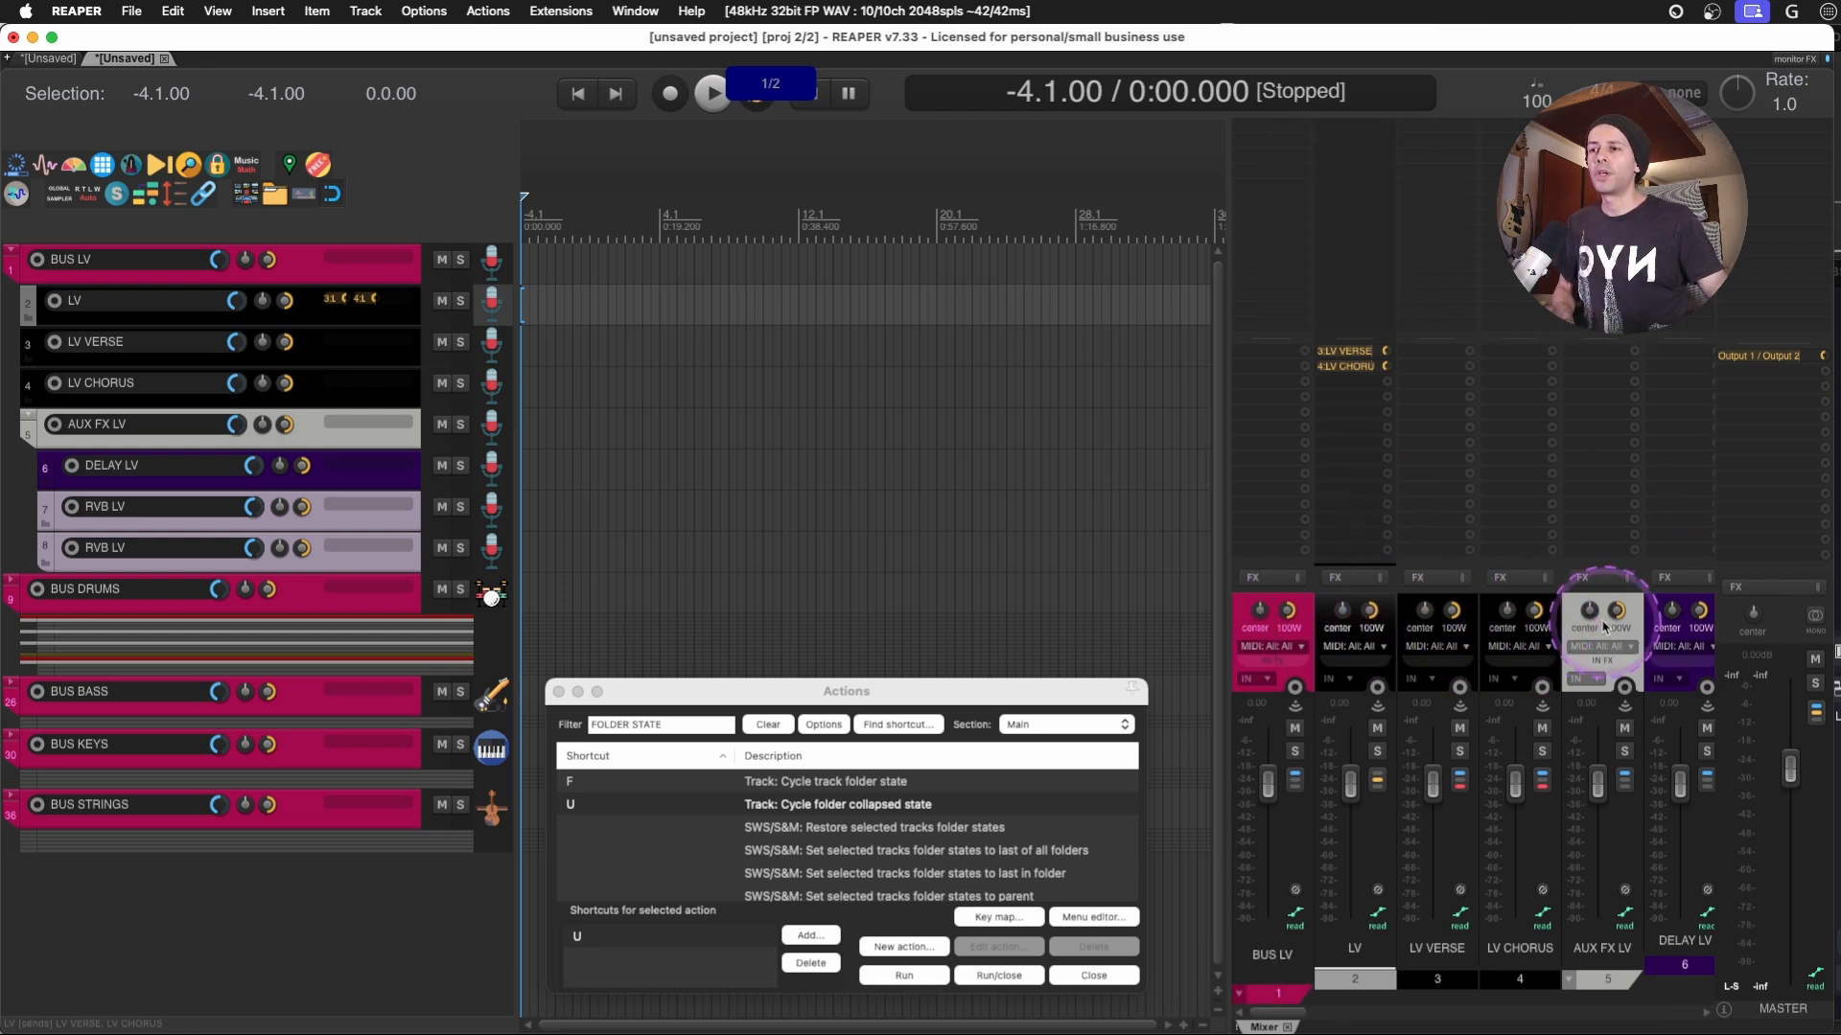
scroll(1573, 607, "right", 1)
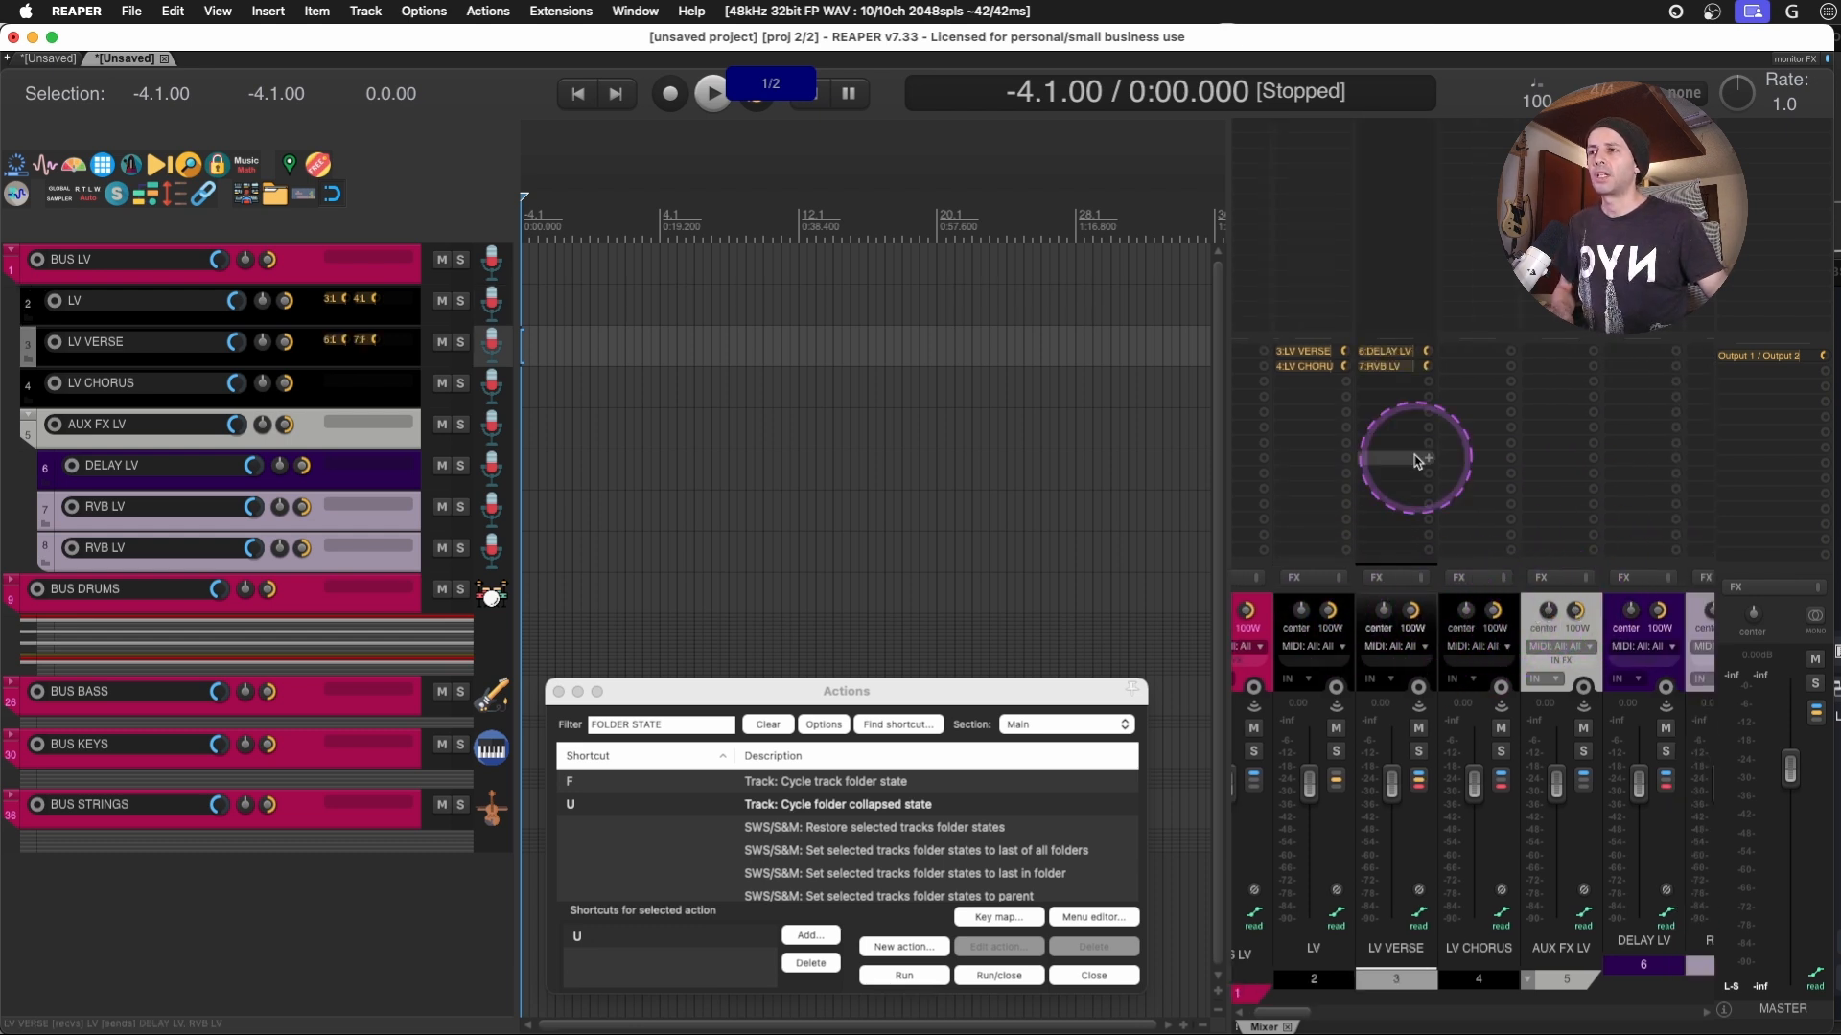
right_click(1415, 398)
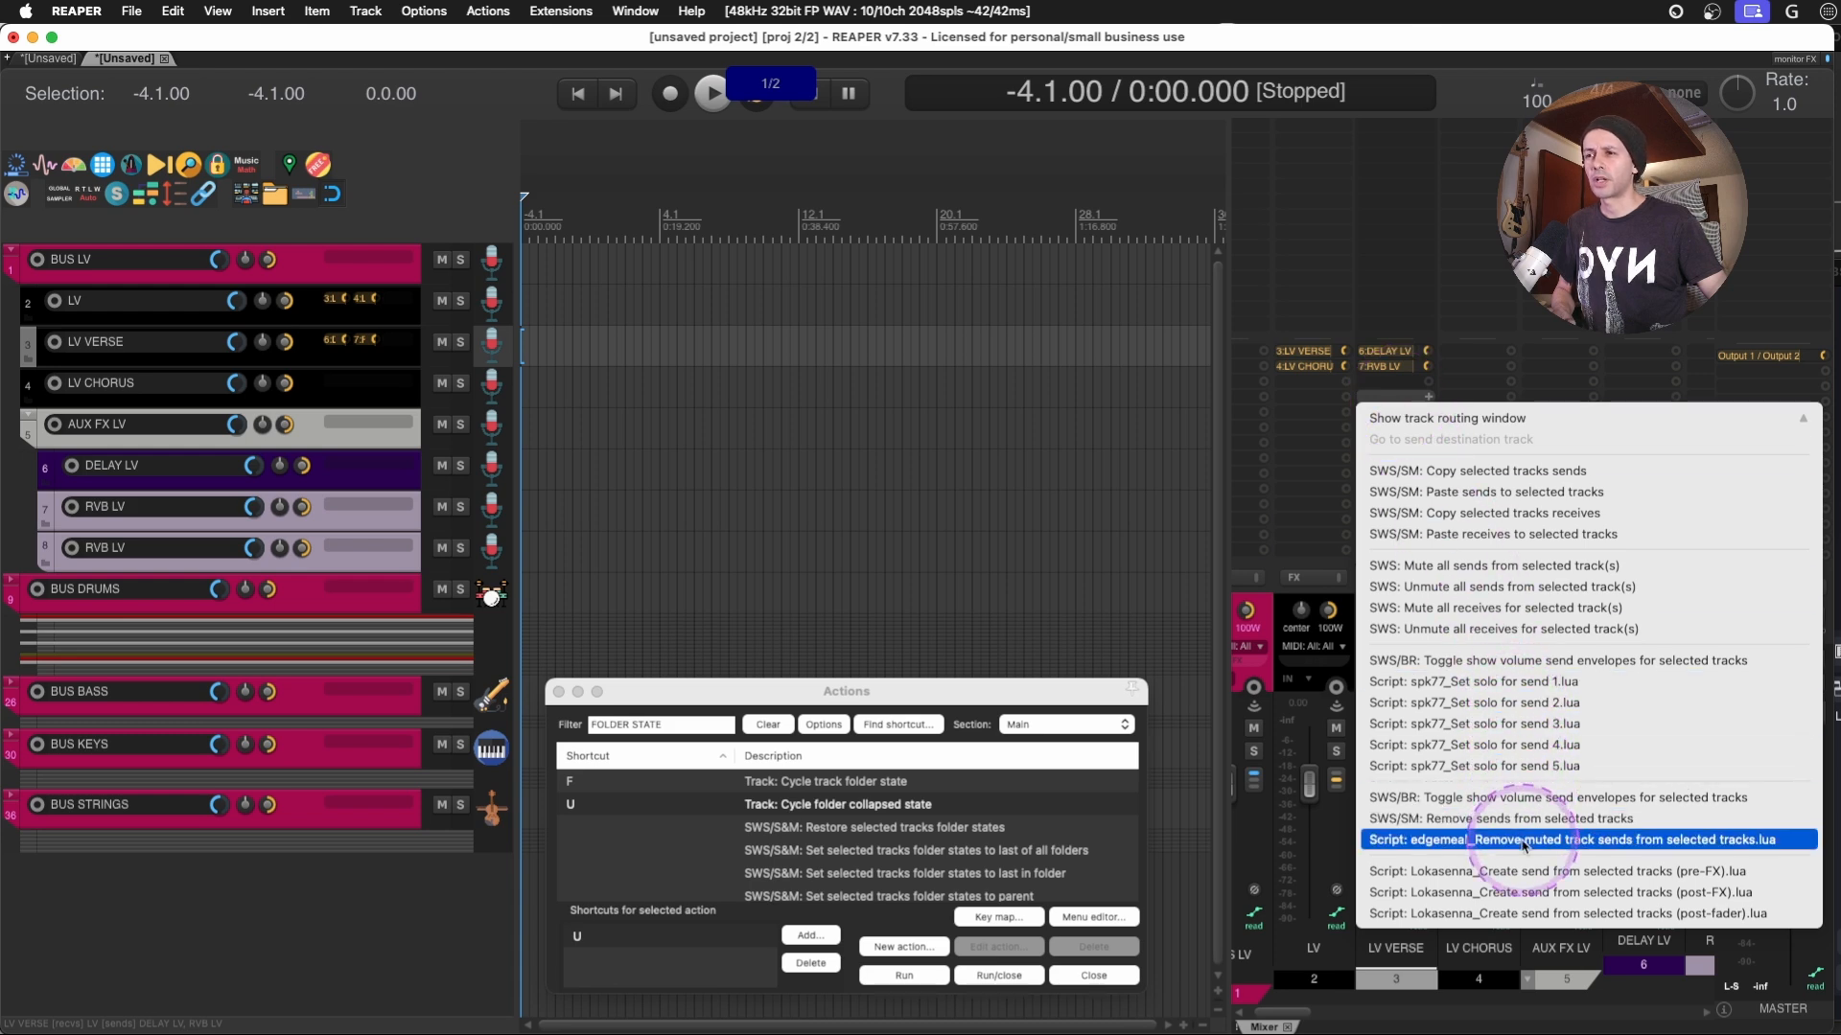
left_click(1502, 621)
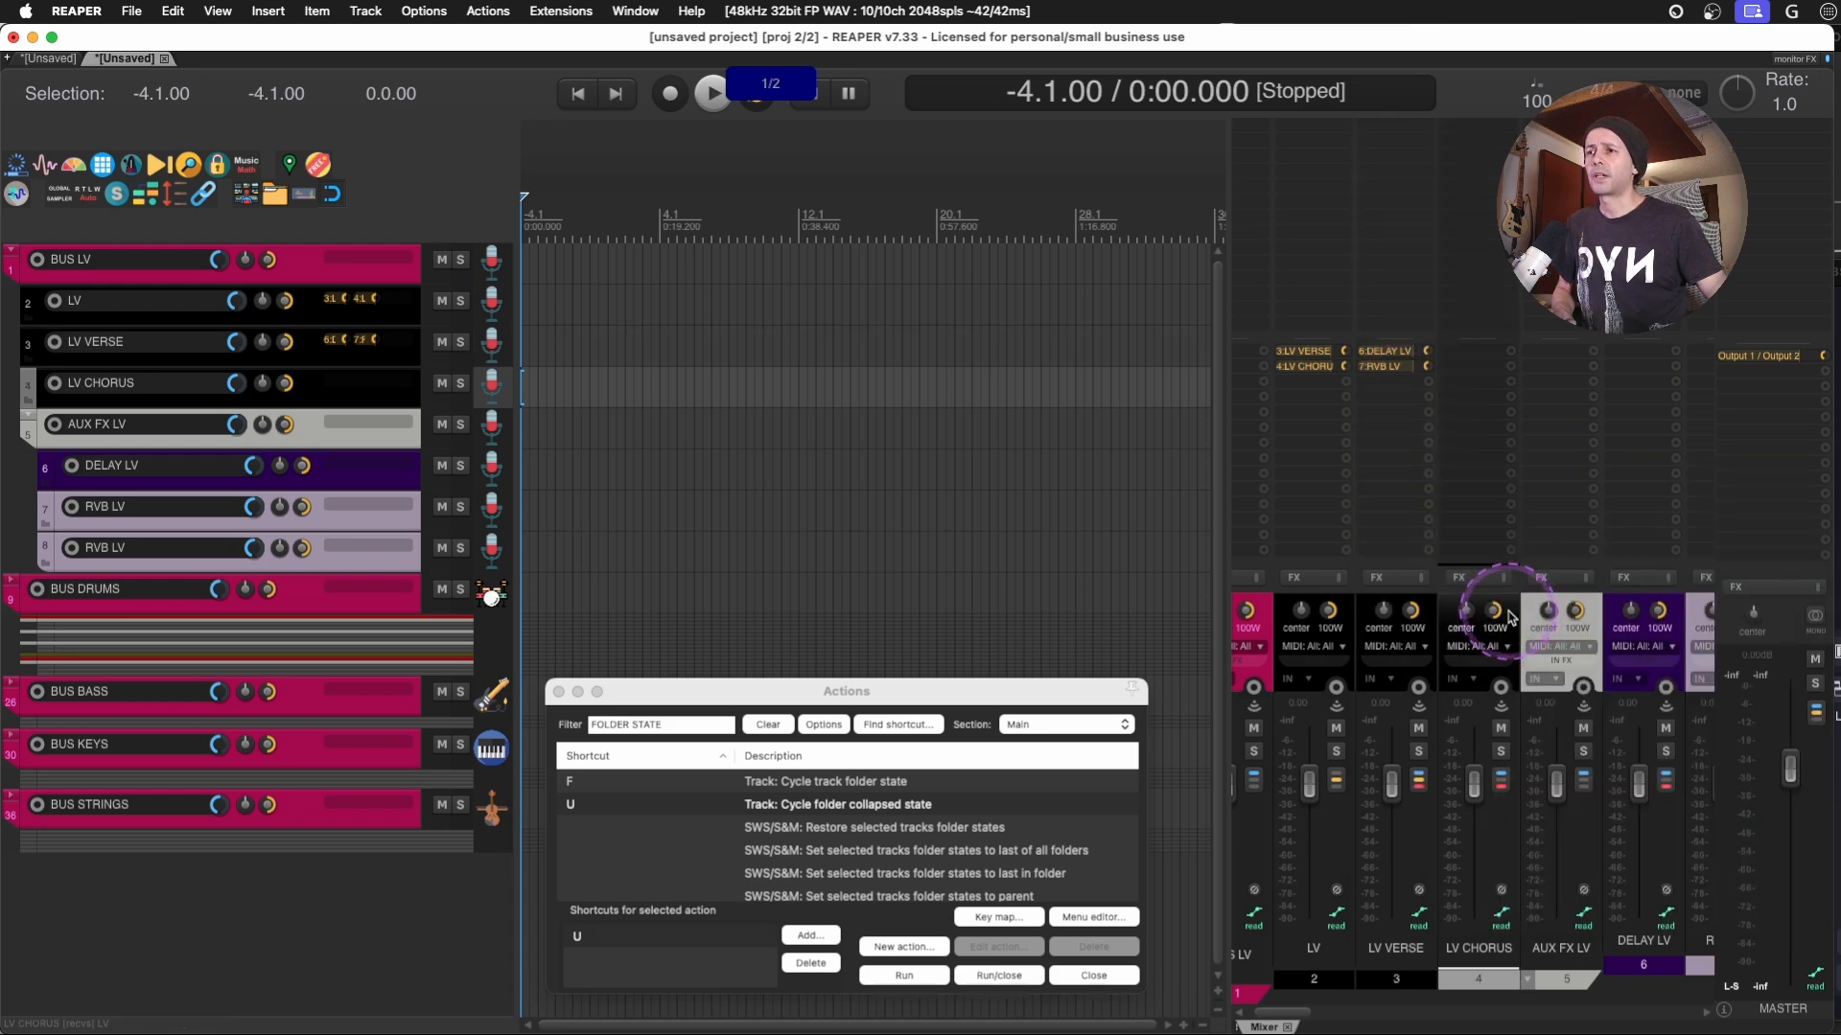
- Create sends from LV CHORUS to DELAY LV and RVB LV
right_click(1463, 329)
right_click(1472, 396)
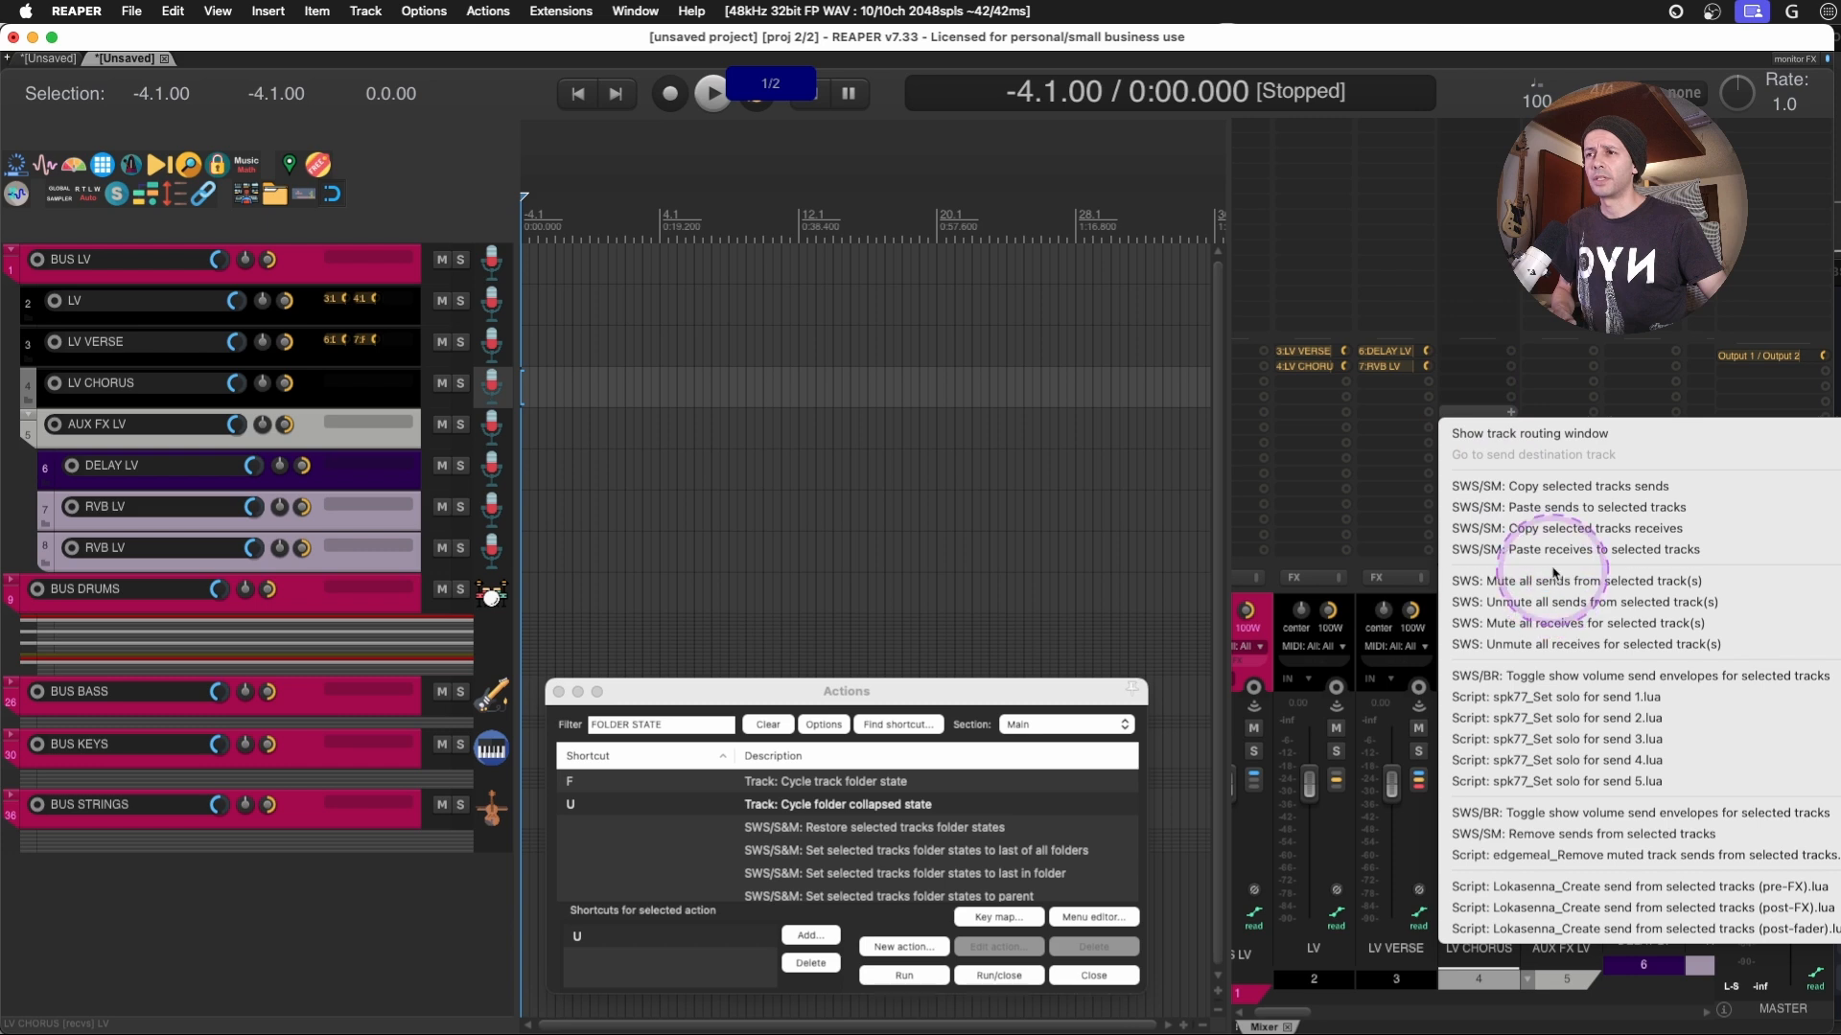
left_click(1558, 530)
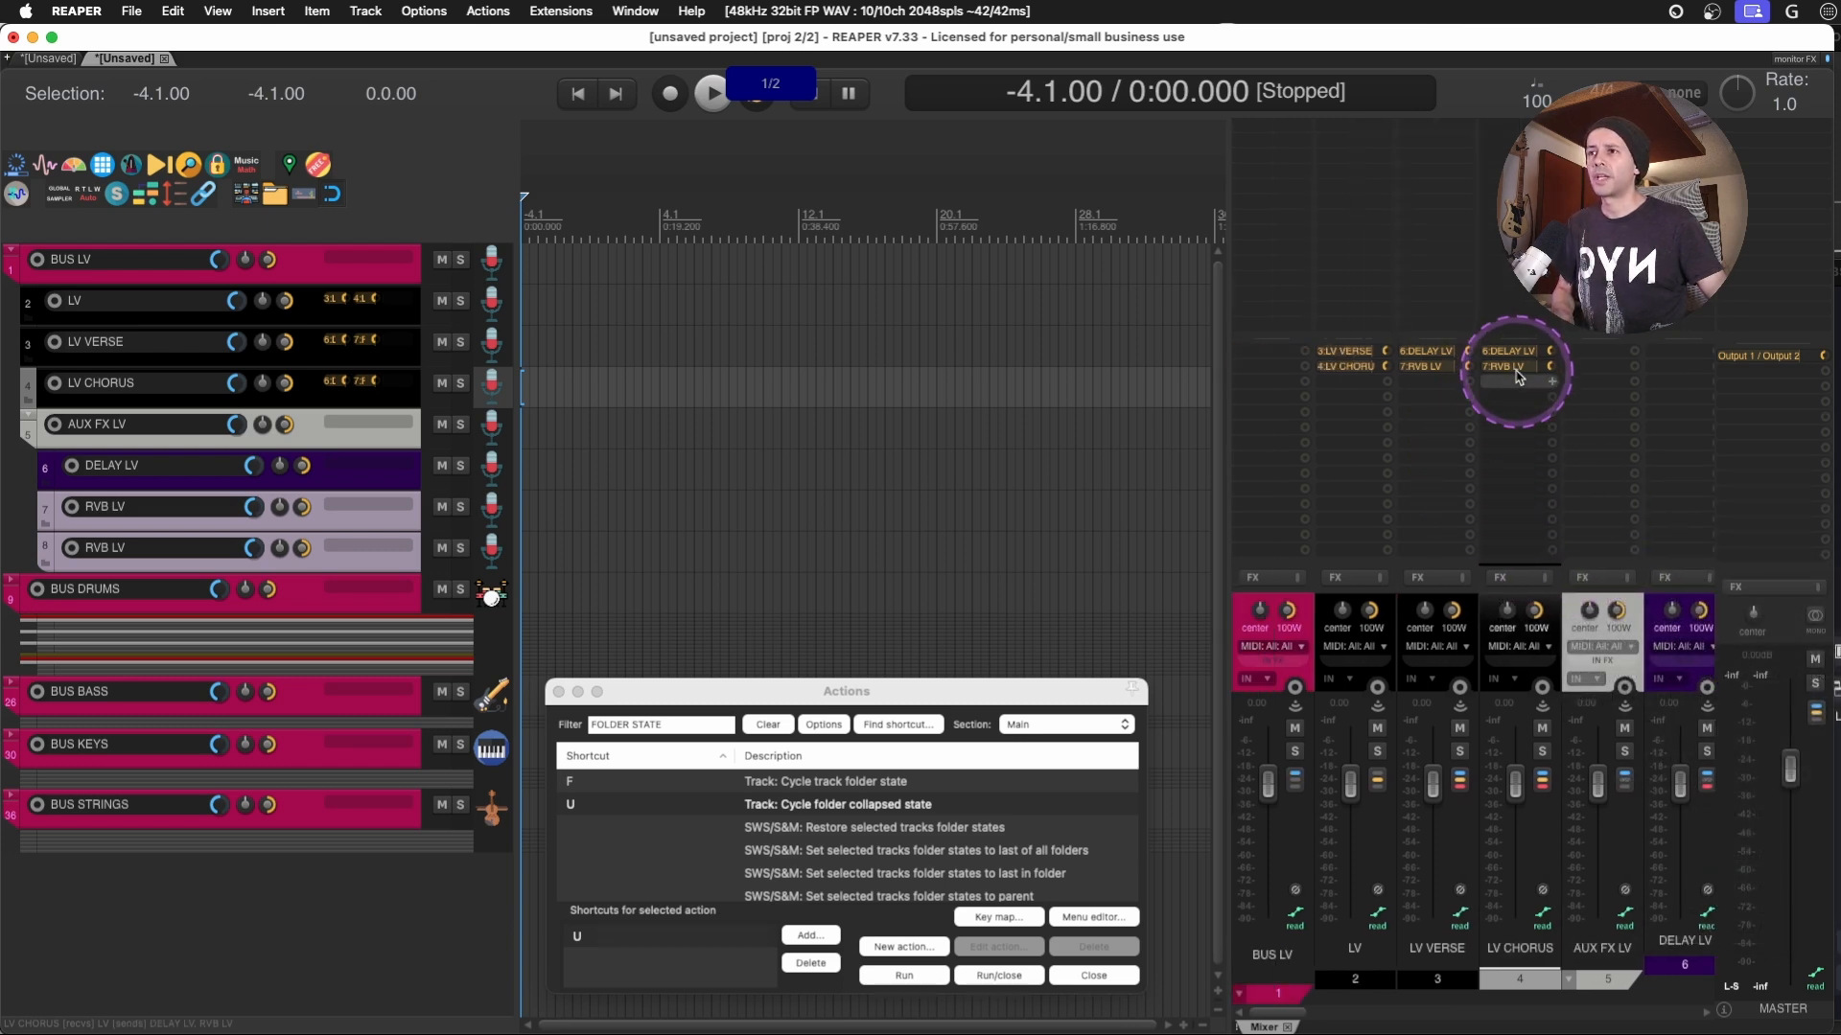
- Go through AUX FX LV and its DELAY LV and RVB LV channels in the mixer, leaving only AUX FX LV selected
scroll(1531, 475, "right", 1)
left_click(1584, 683)
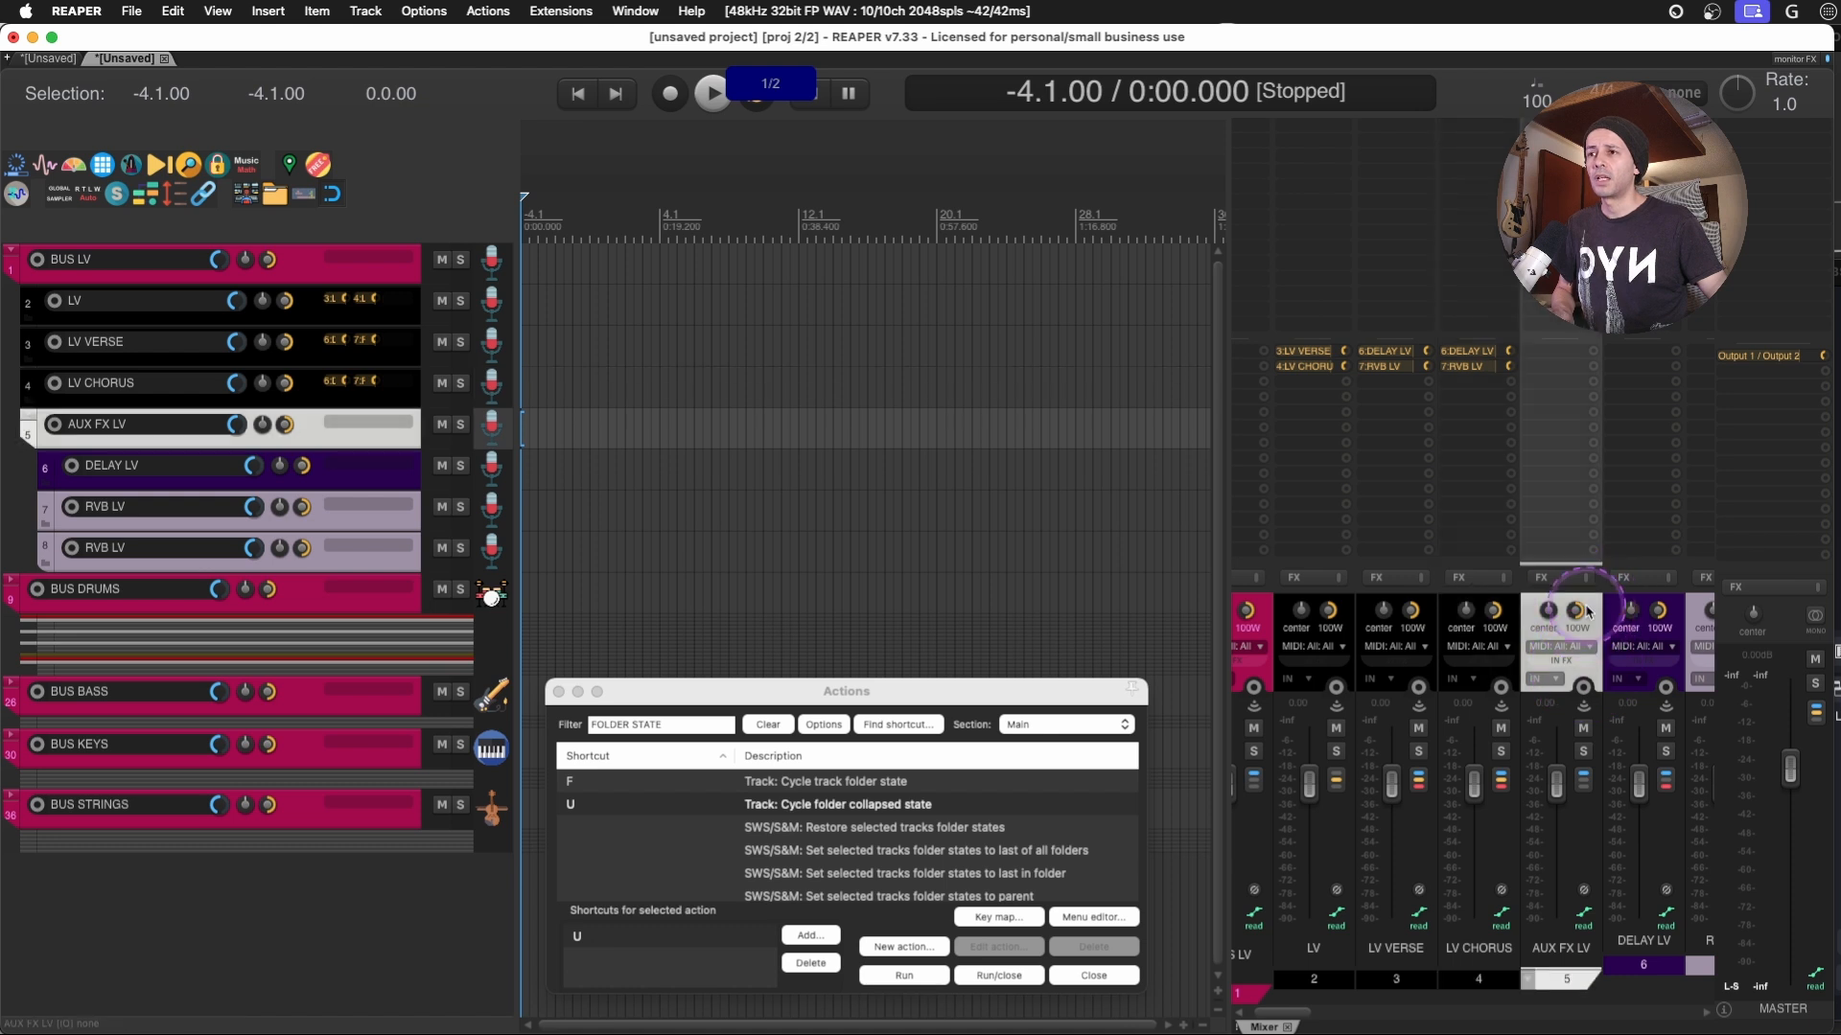
scroll(1601, 652, "right", 2)
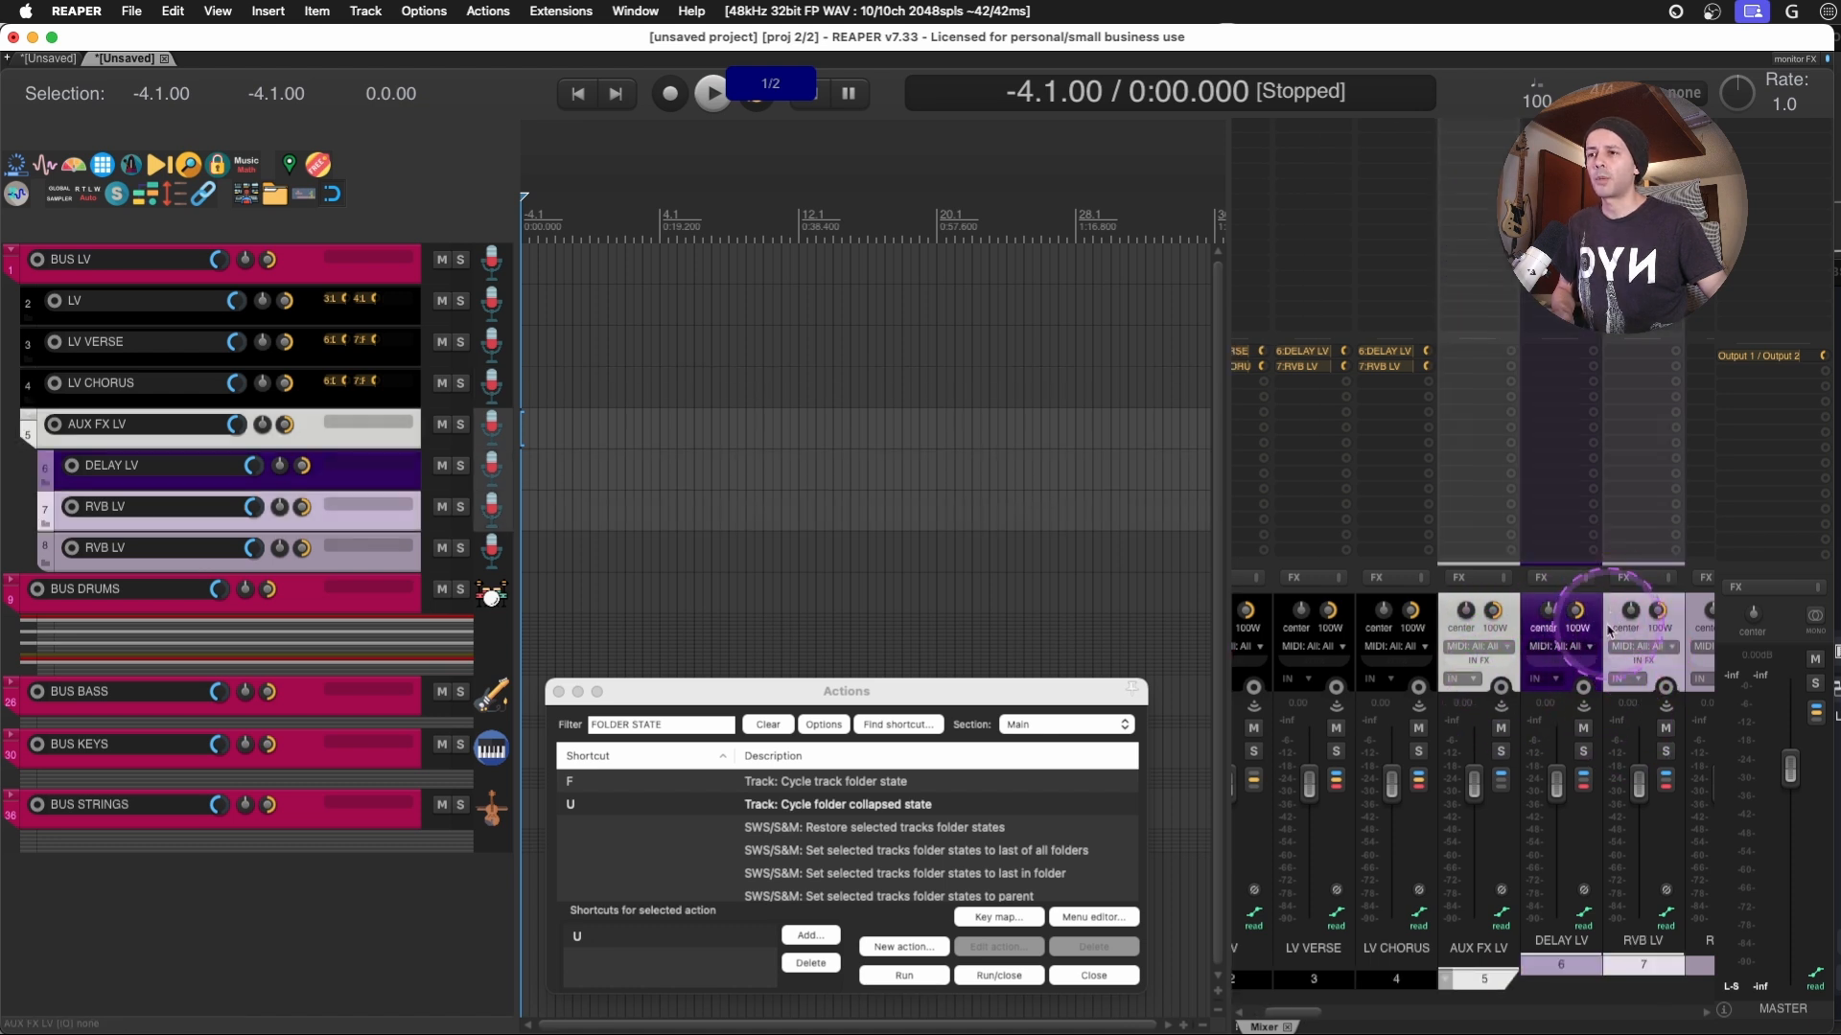
scroll(1618, 619, "right", 5)
left_click(1494, 619)
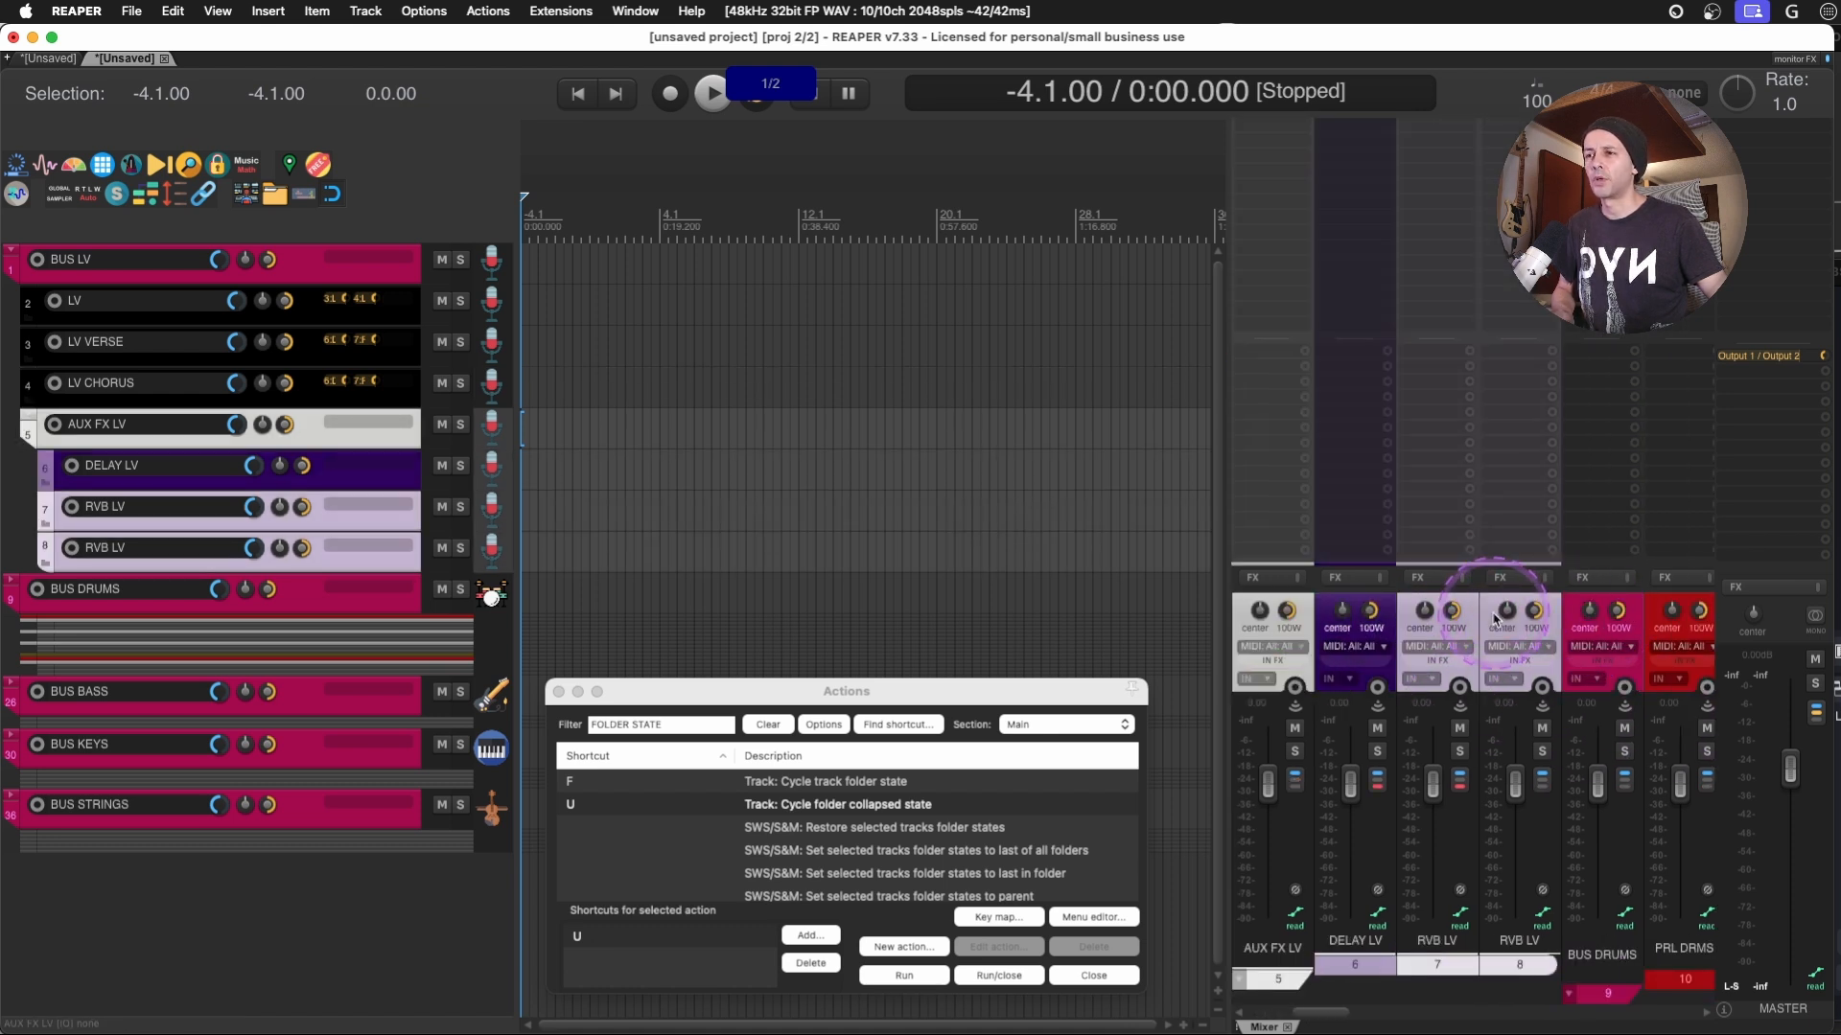
scroll(1573, 619, "left", 8)
left_click(1638, 617)
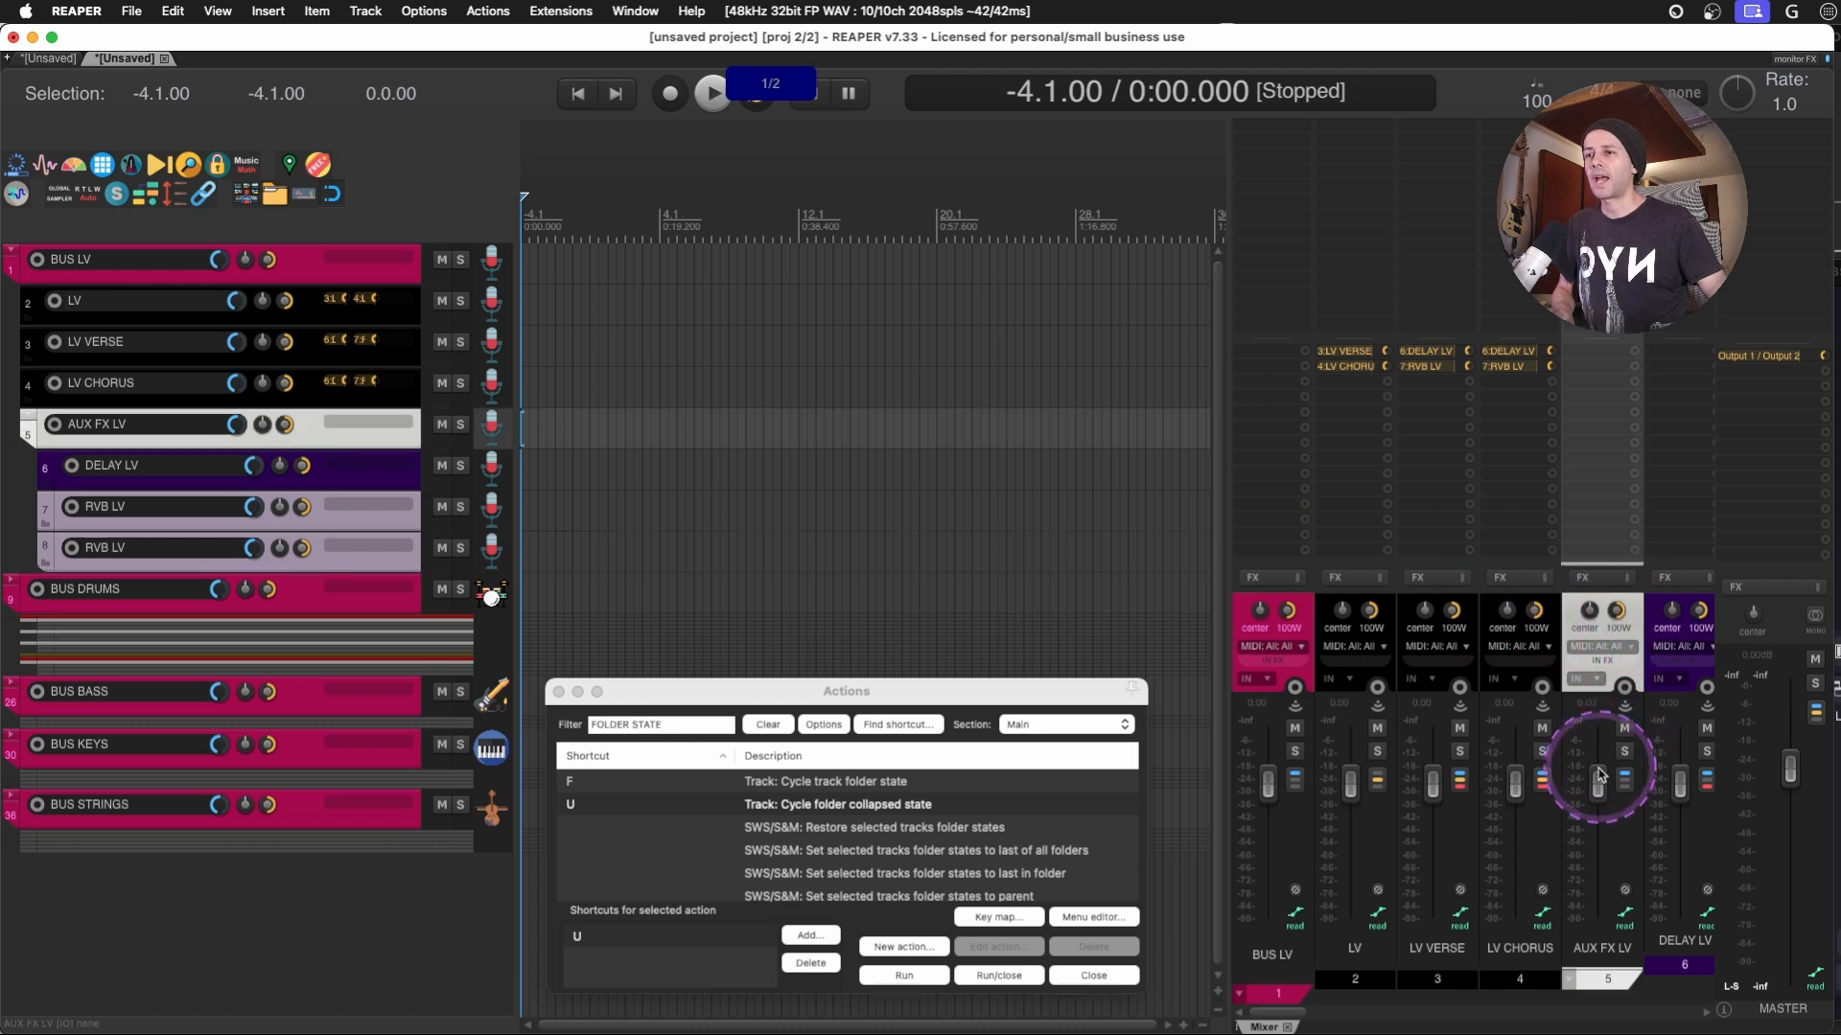
- Lower the AUX FX LV fader and hide the folder's child channels in the mixer
left_click_drag(1597, 781, 1599, 826)
left_click(1571, 979)
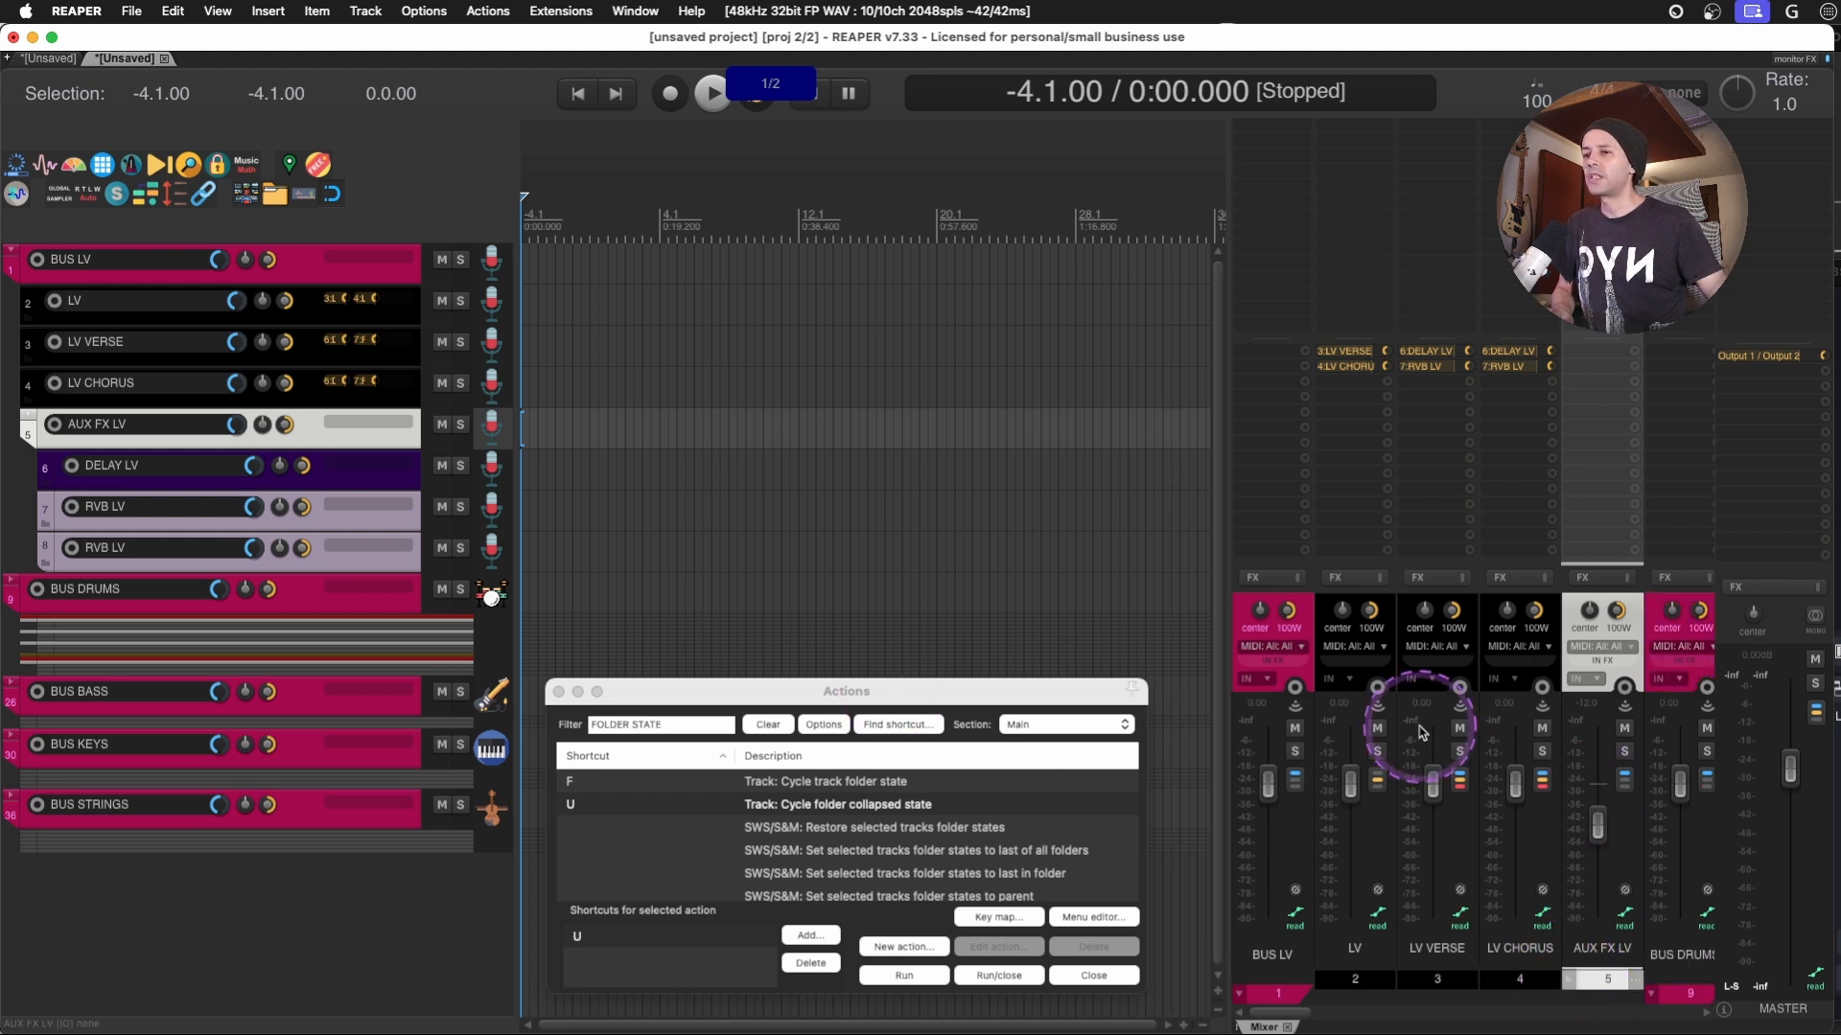
left_click(1571, 979)
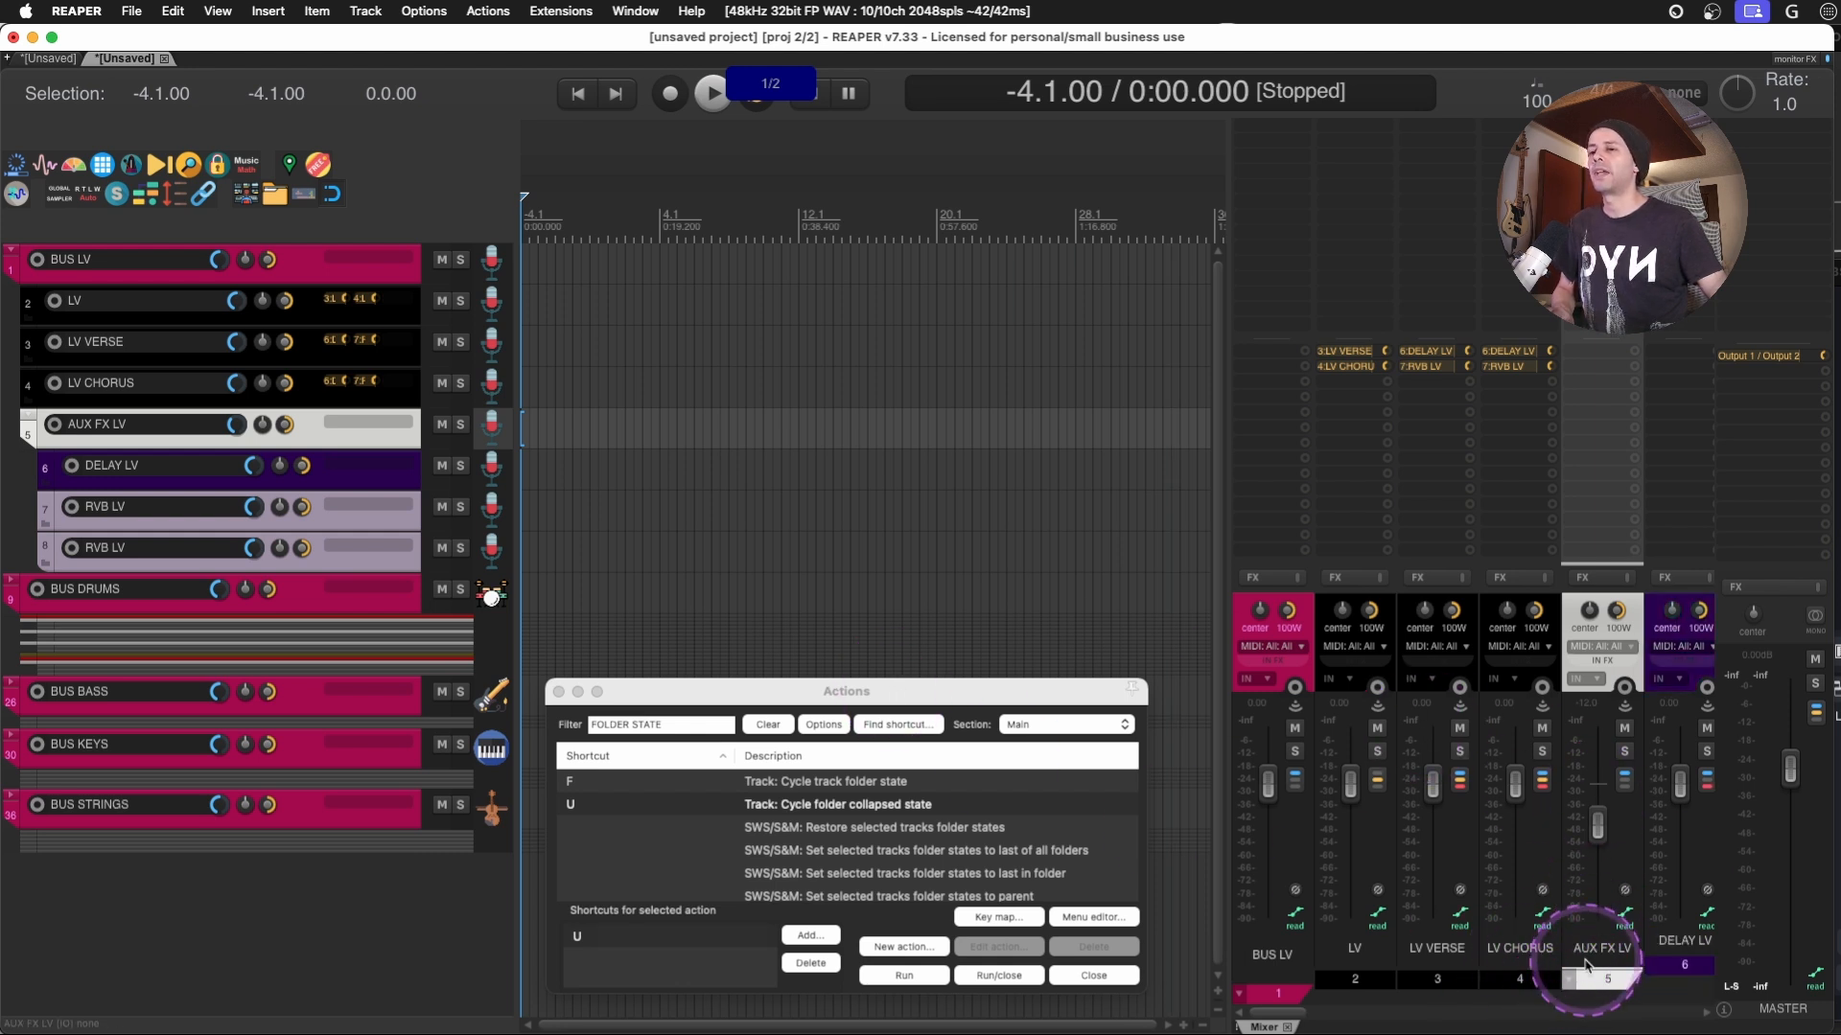
left_click(1571, 979)
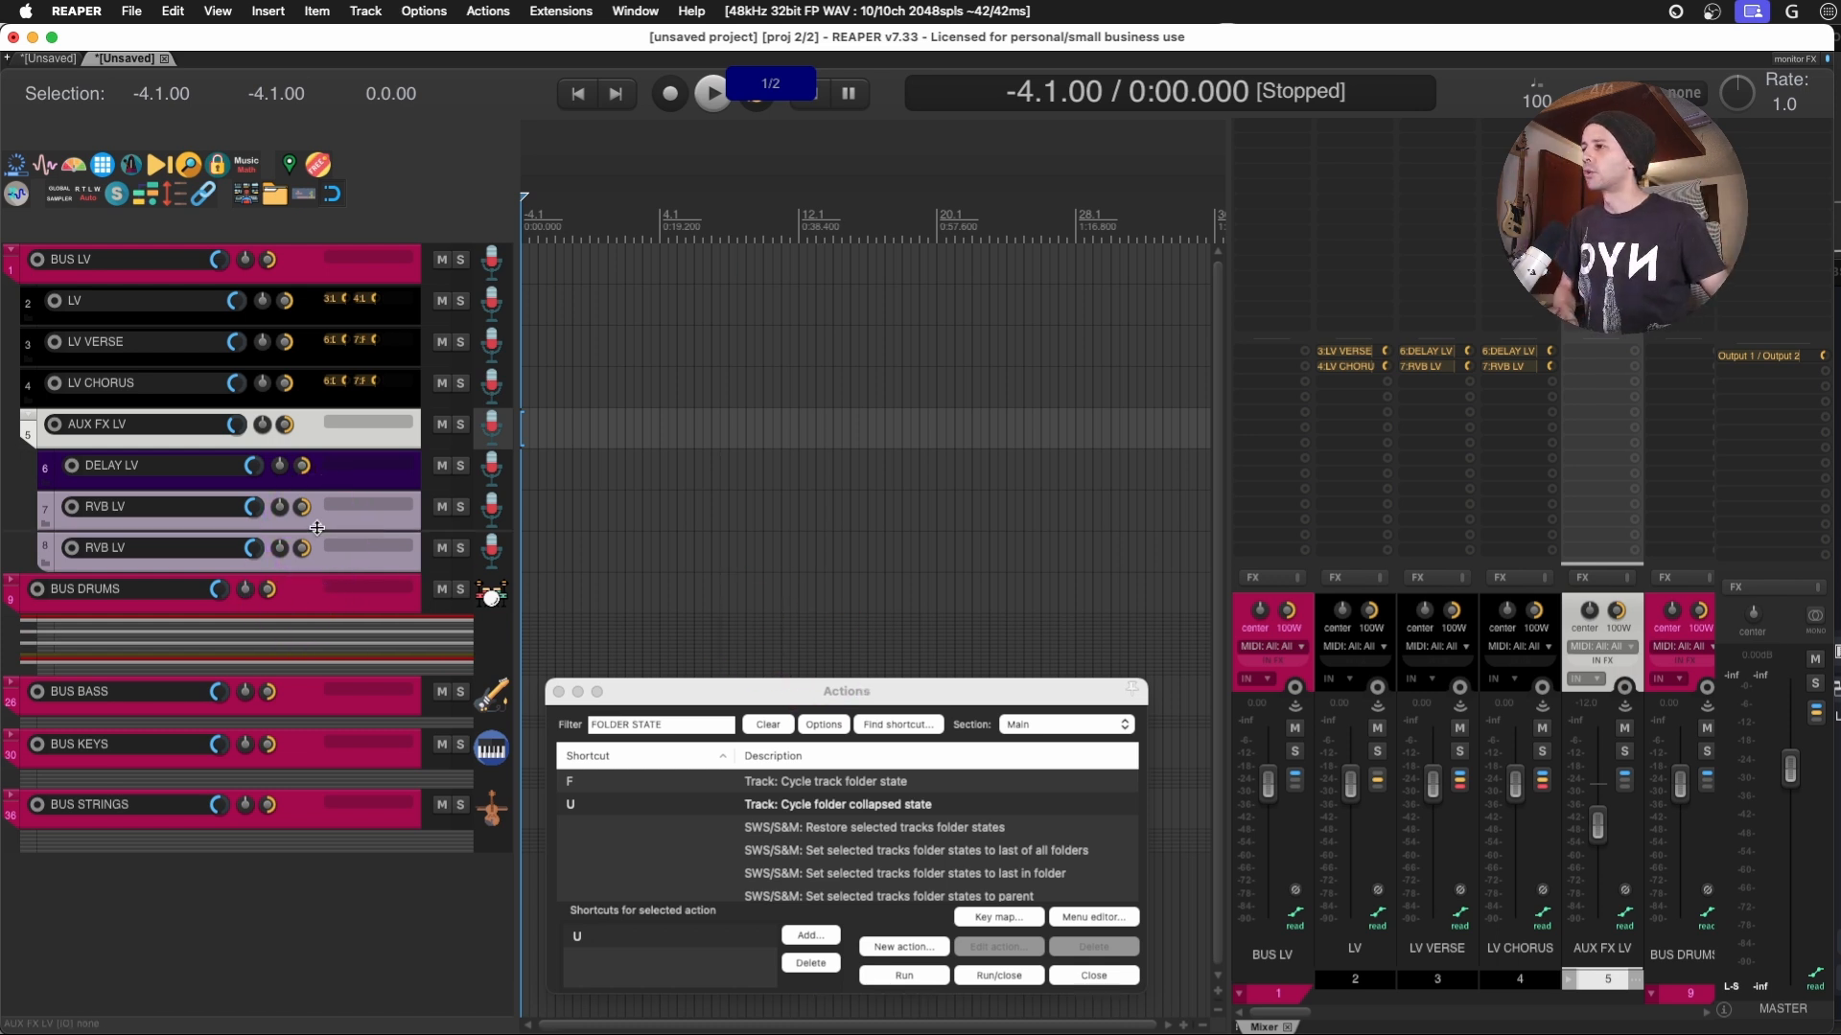
- Expand the BUS DRUMS folder to full height and review its AUX folders from AUX KICK to AUX TOMS
left_click(306, 590)
key("u")
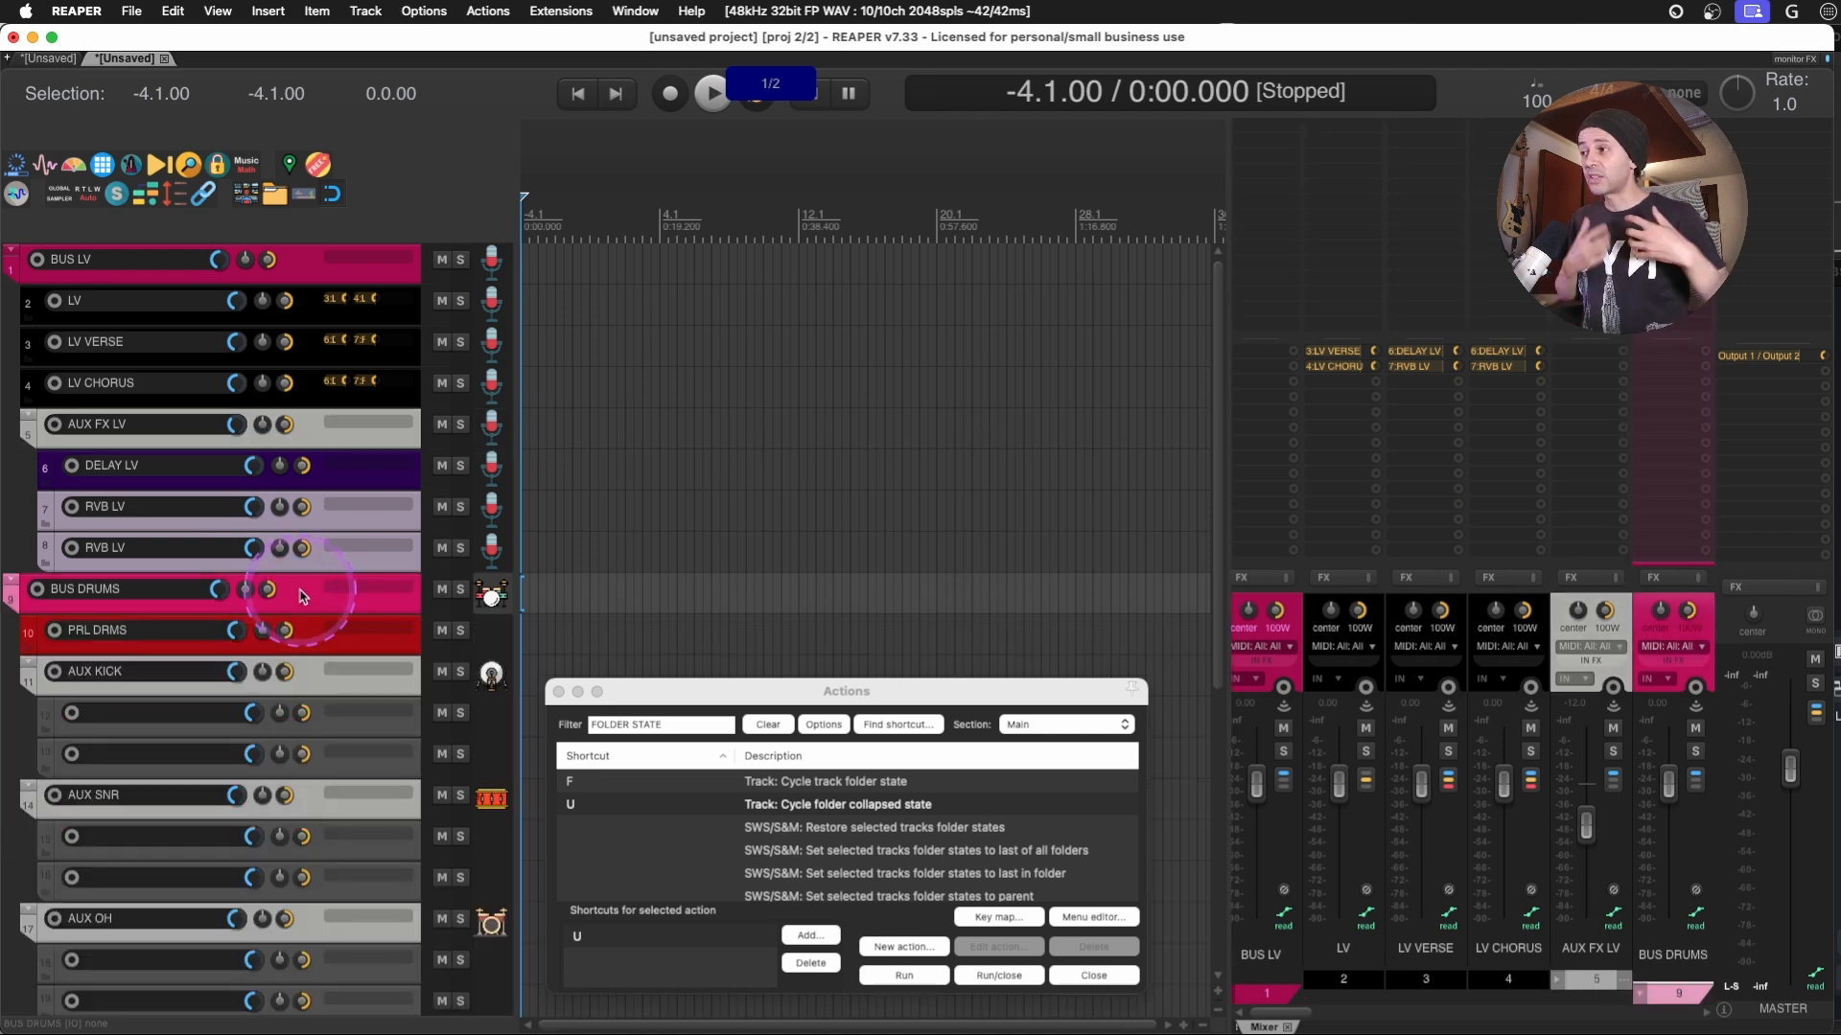
scroll(300, 596, "down", 4)
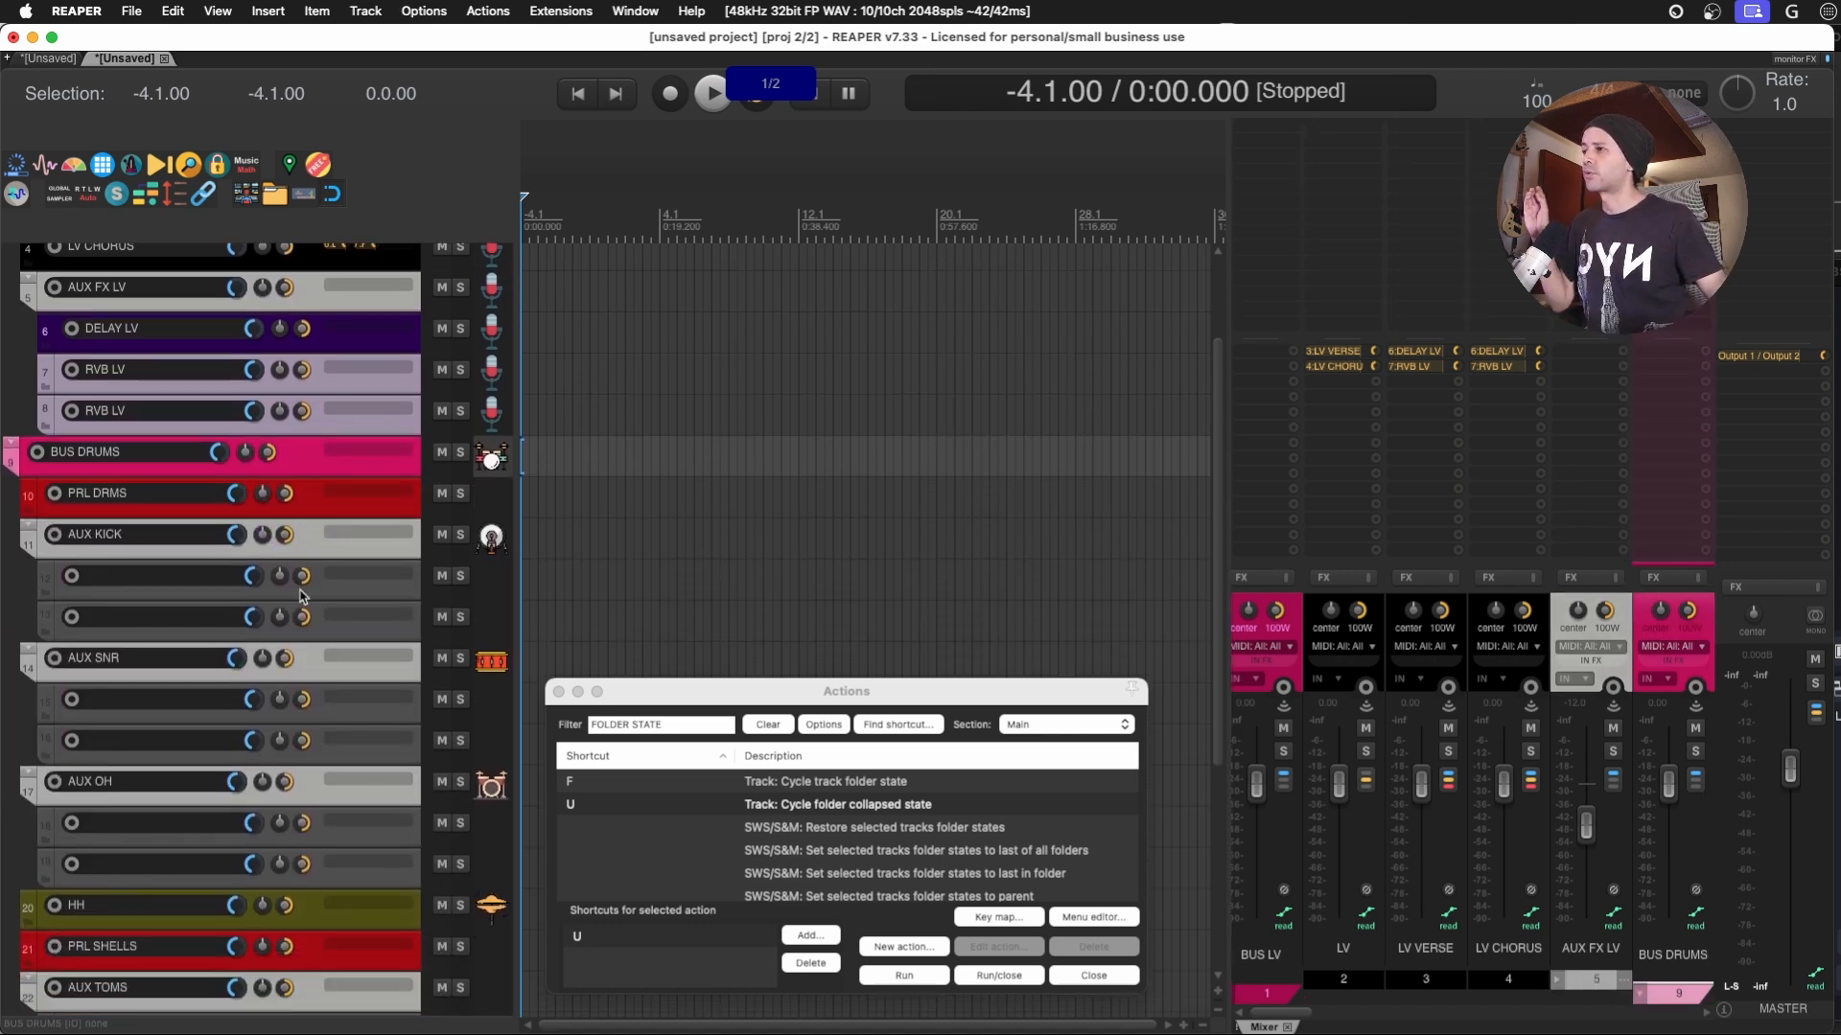
scroll(300, 596, "down", 4)
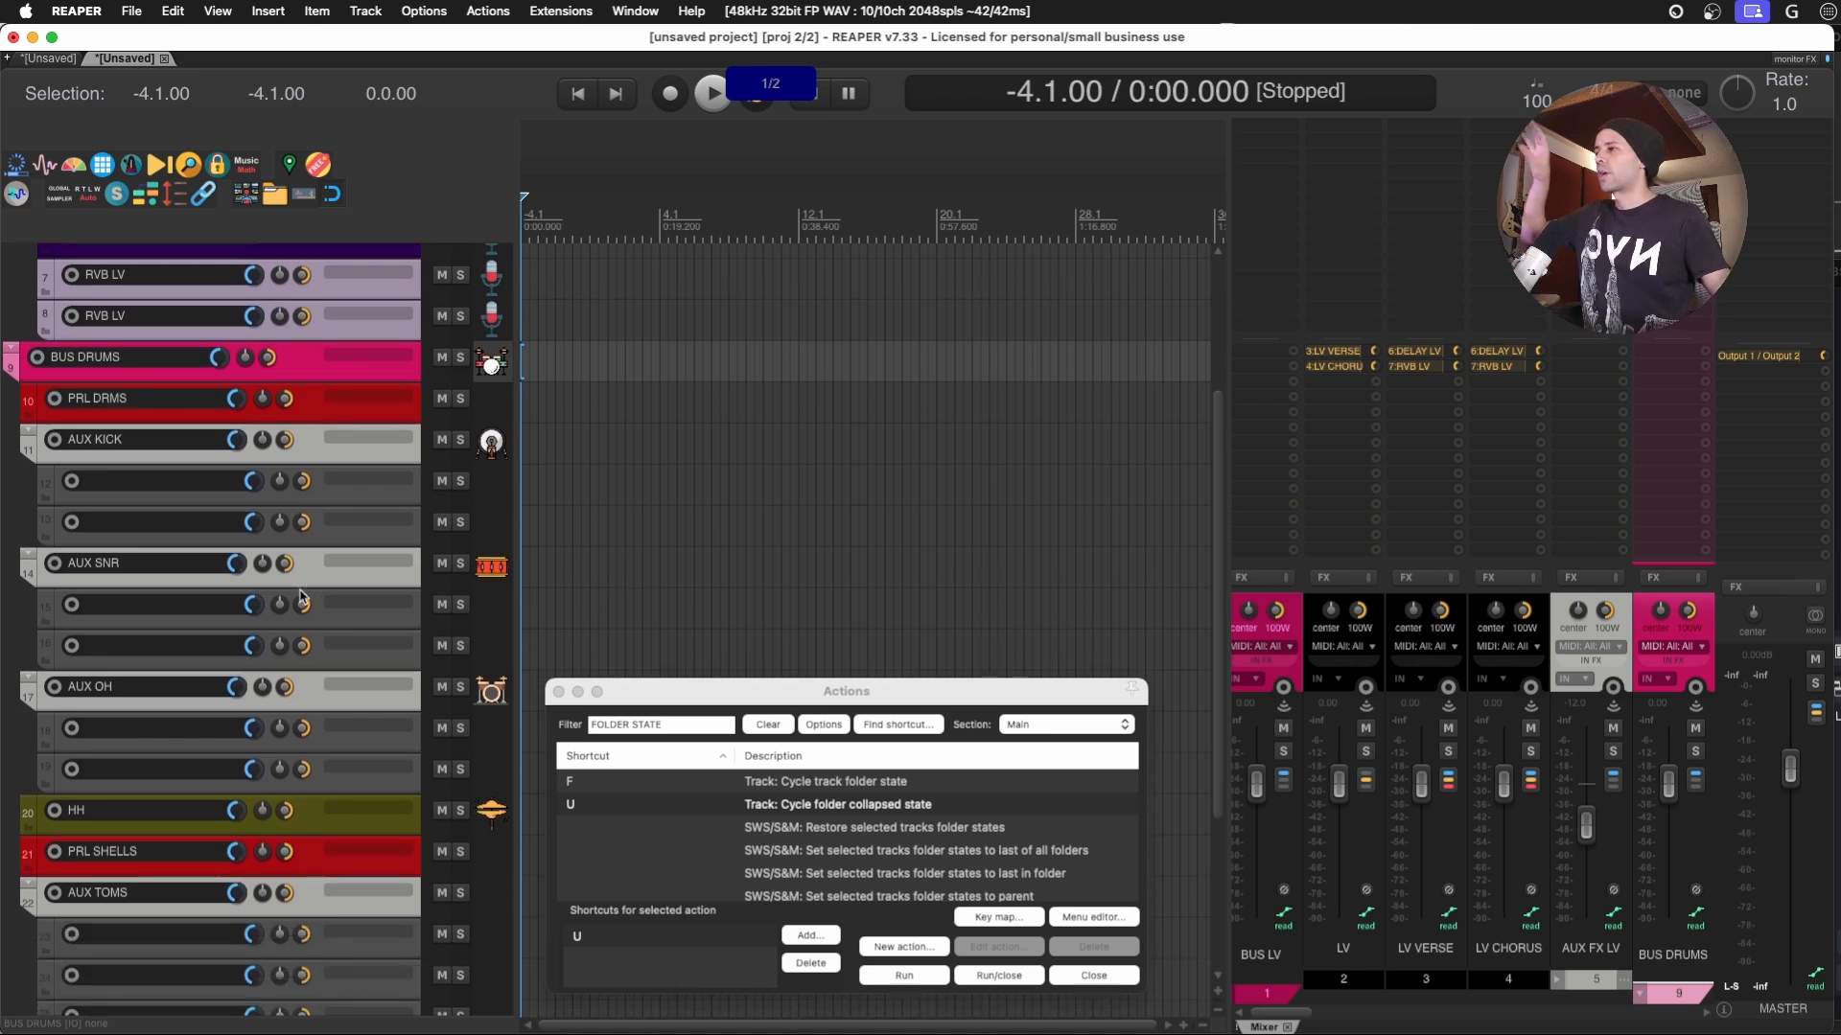
scroll(300, 596, "down", 2)
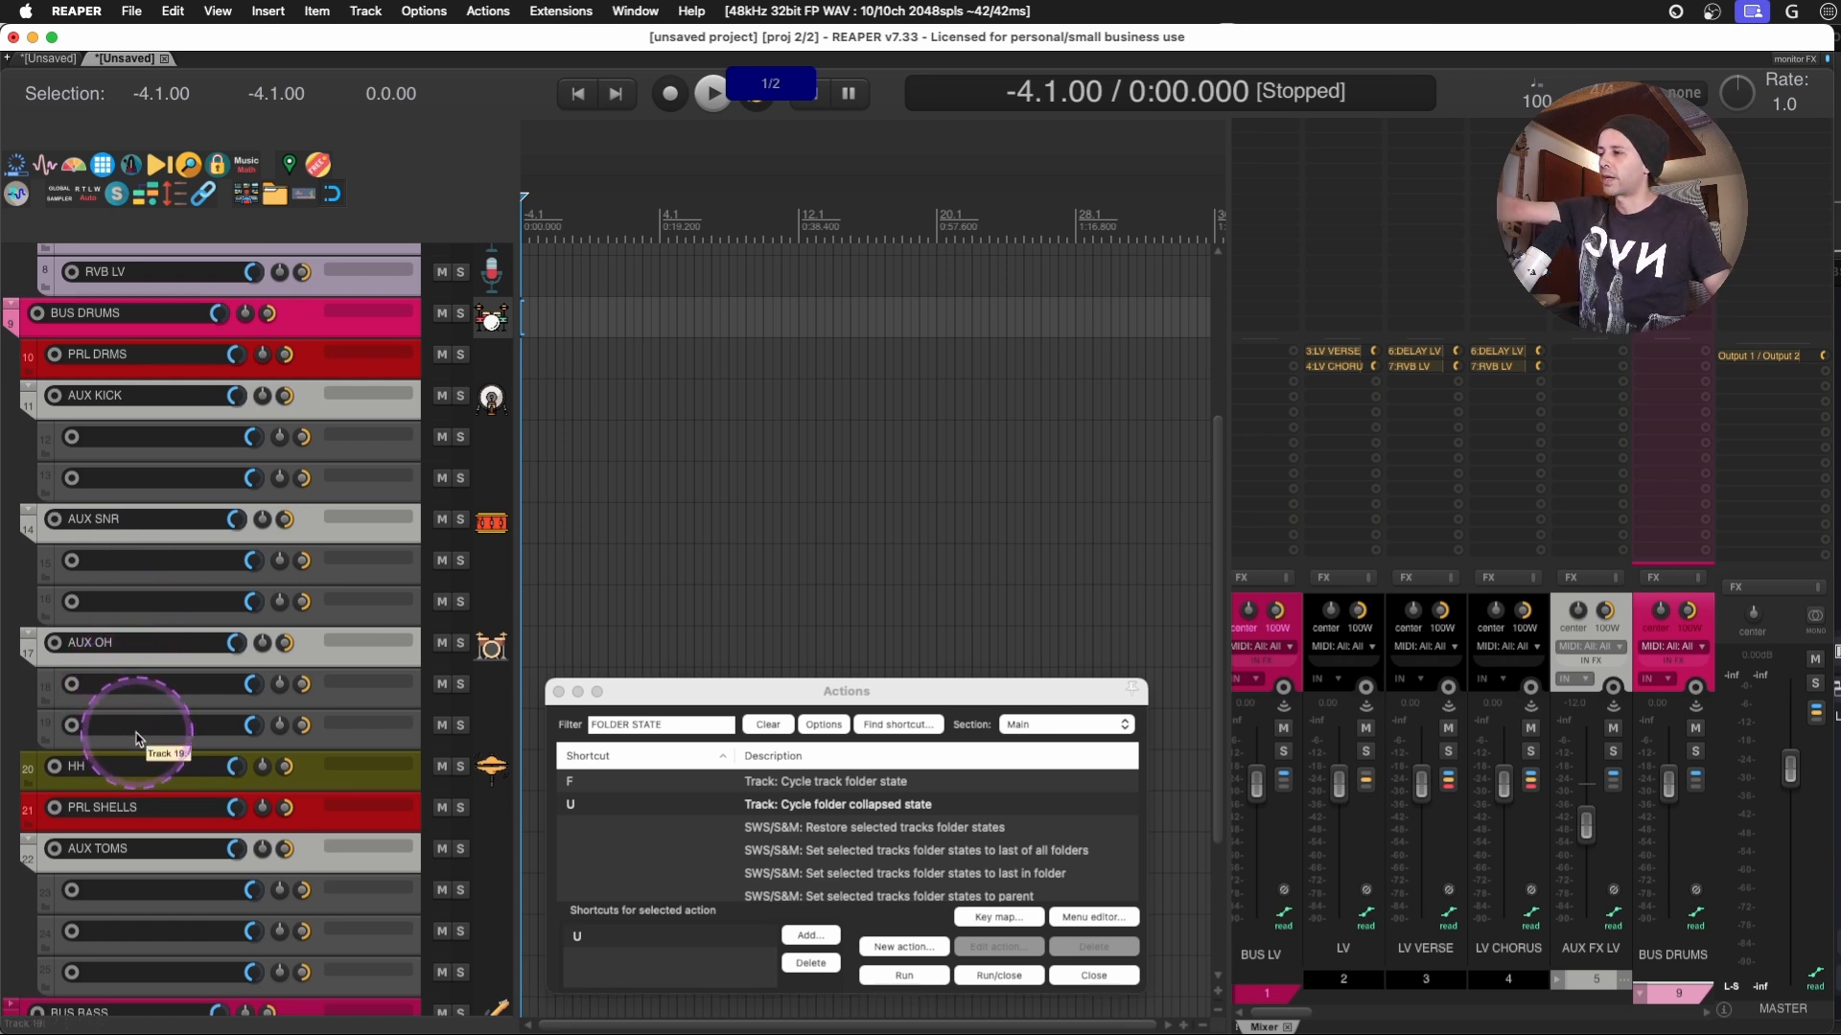
scroll(144, 818, "down", 2)
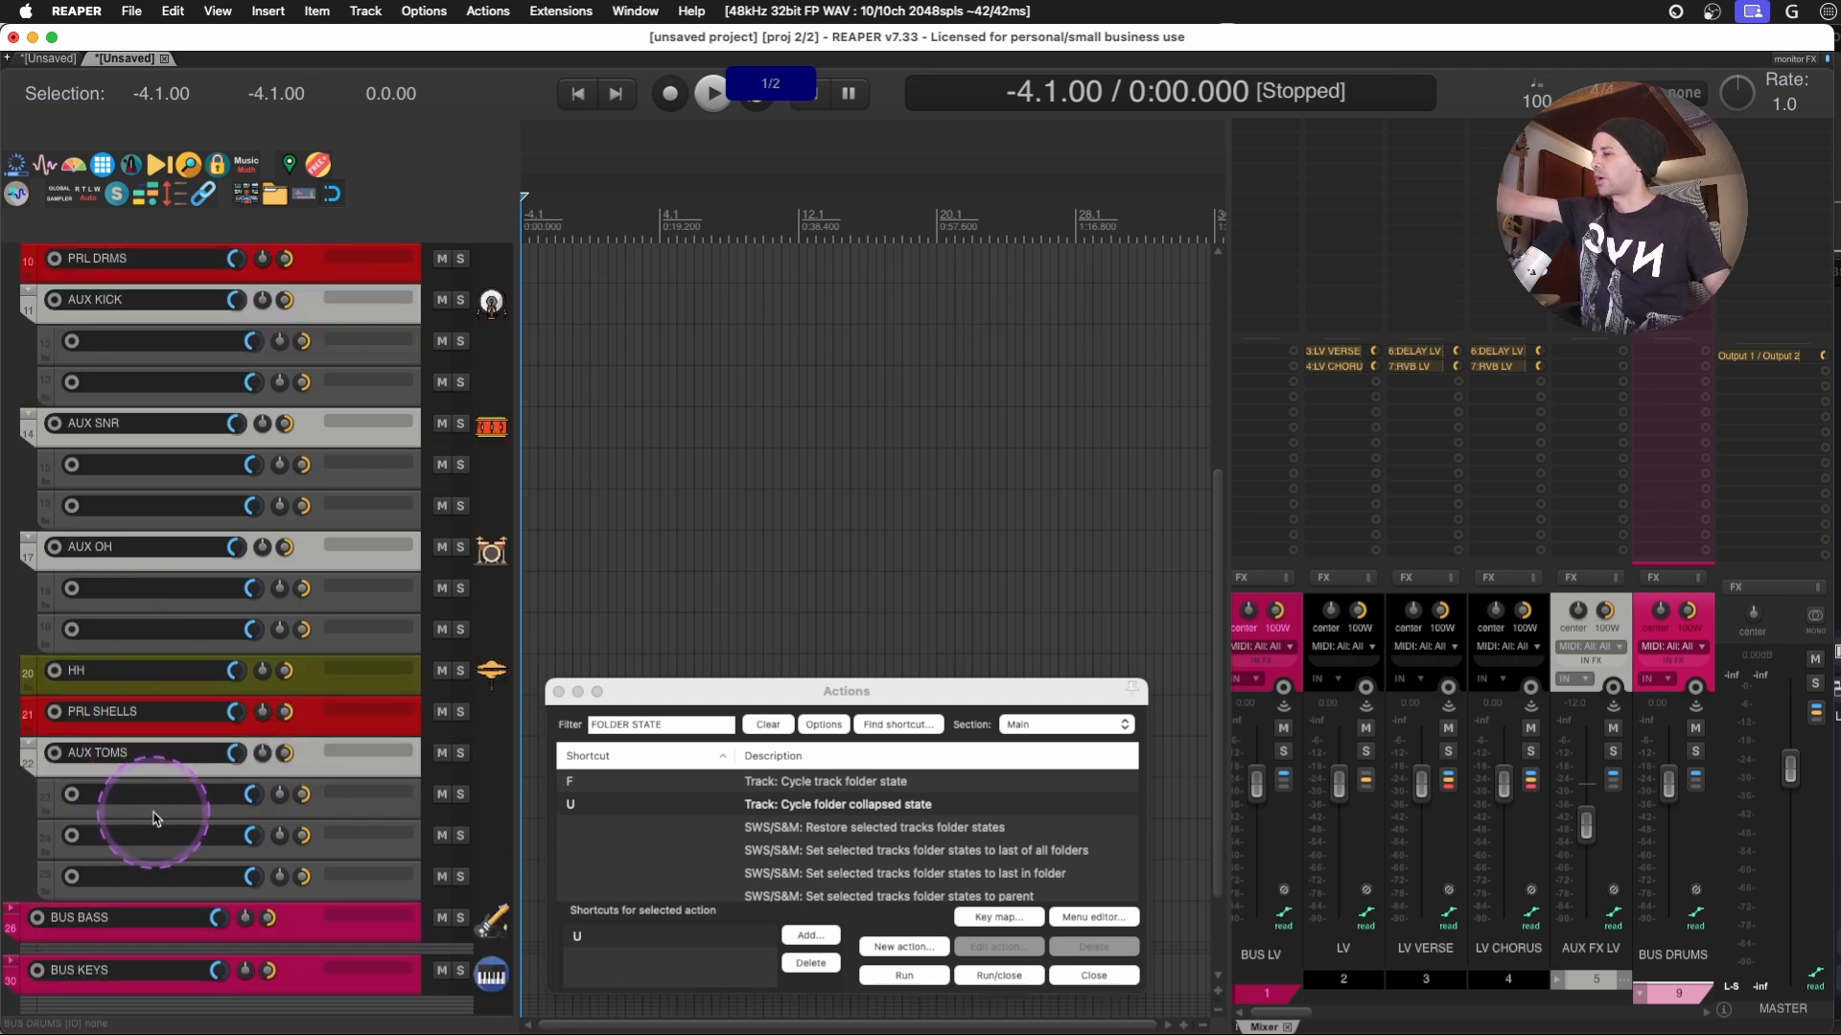
scroll(155, 820, "down", 2)
- Expand the BUS BASS and BUS KEYS folders to full height
left_click(302, 829)
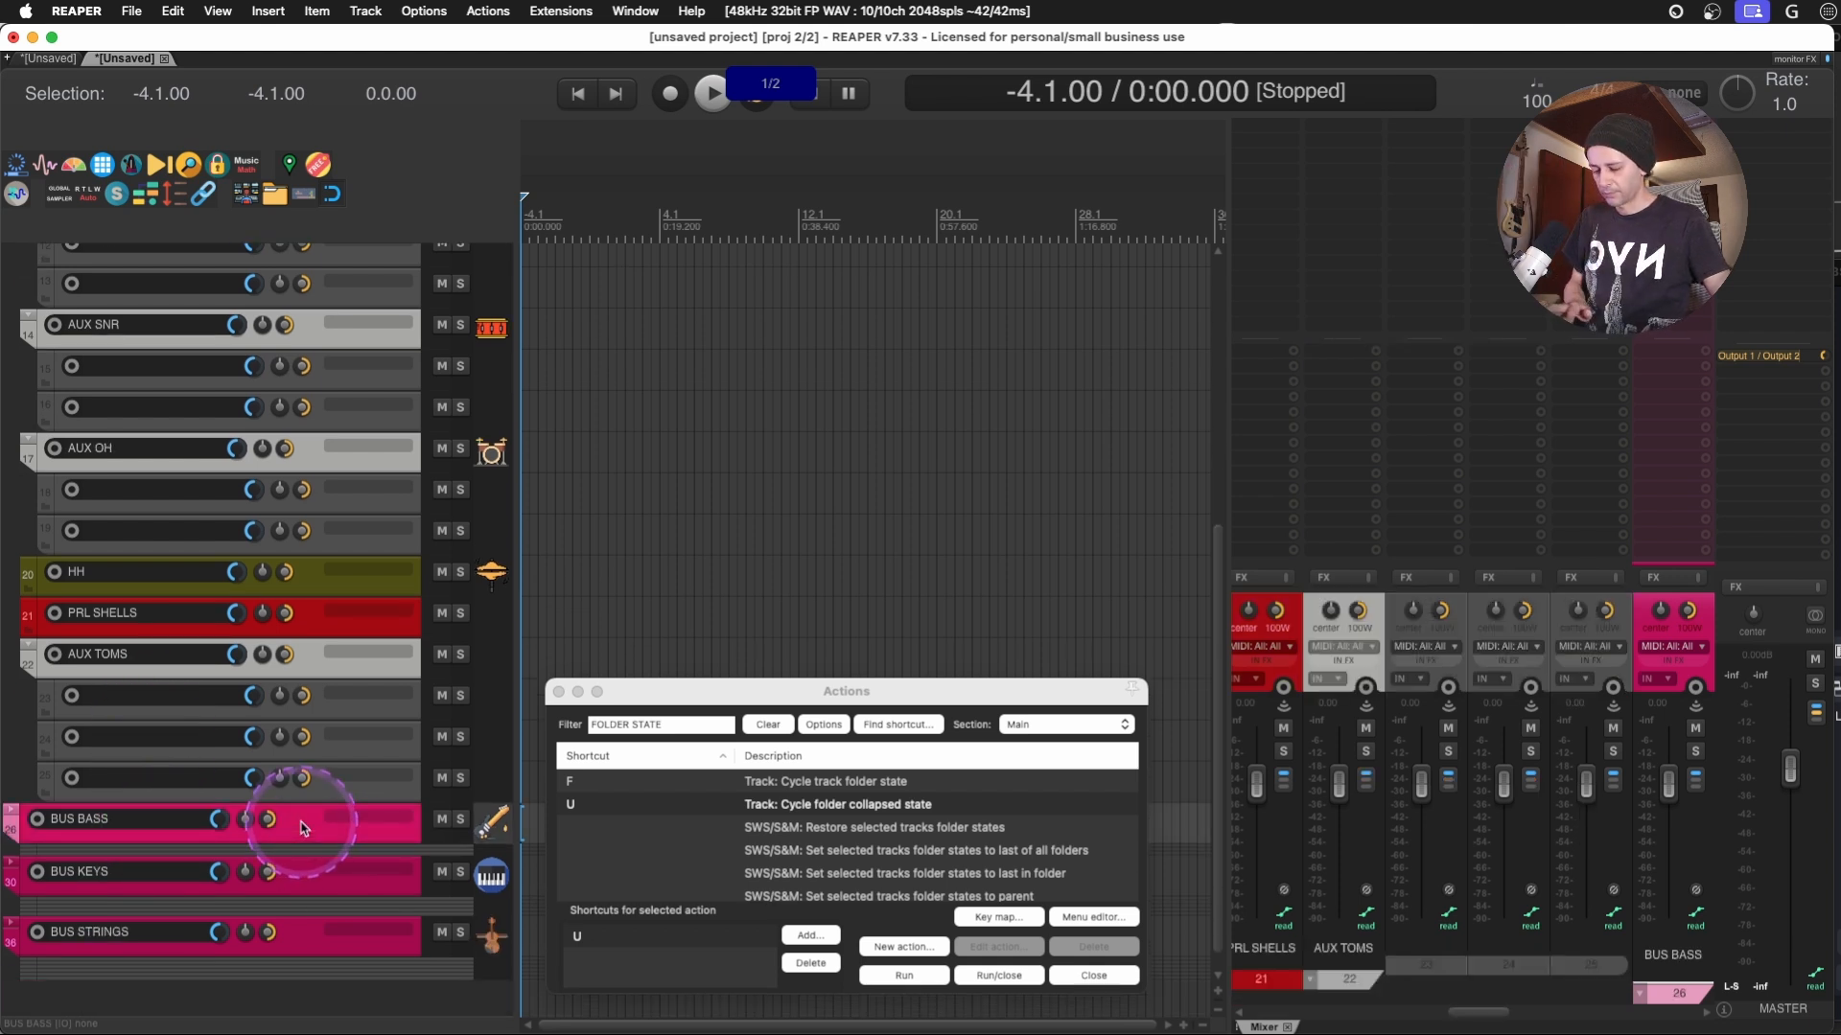
key("u")
scroll(289, 823, "down", 2)
scroll(289, 823, "down", 1)
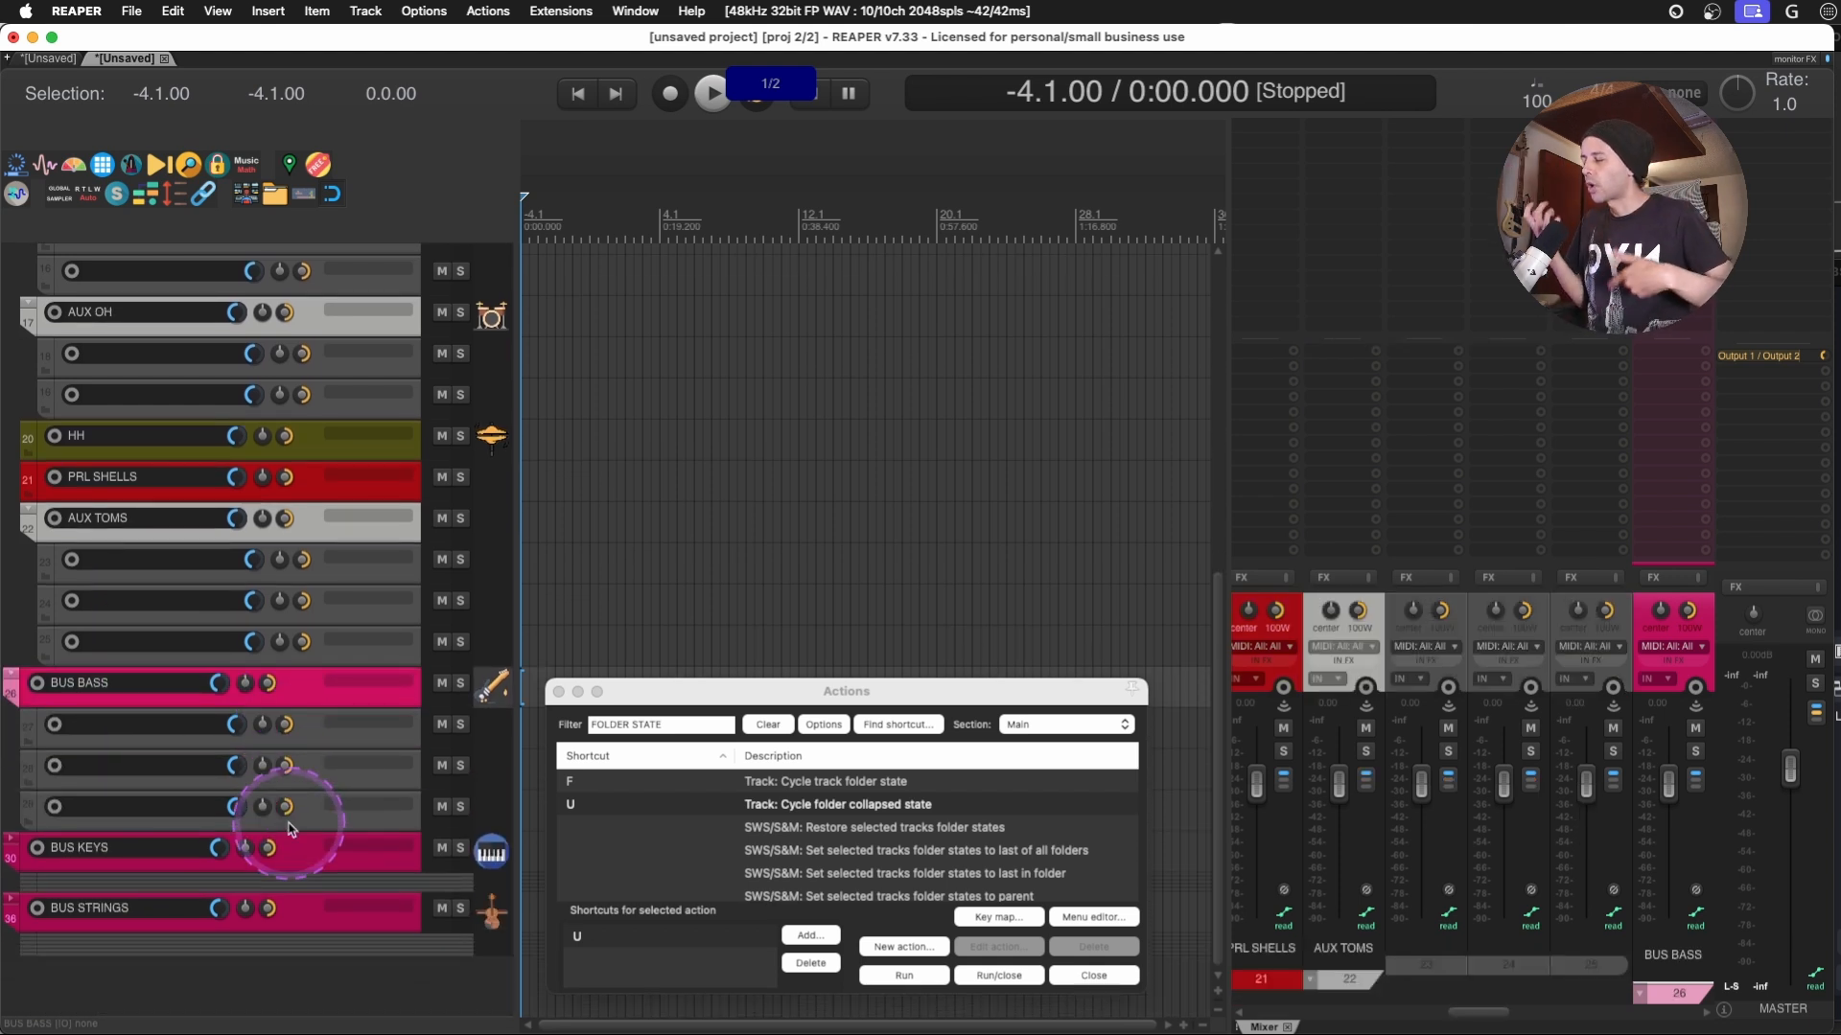
left_click(306, 856)
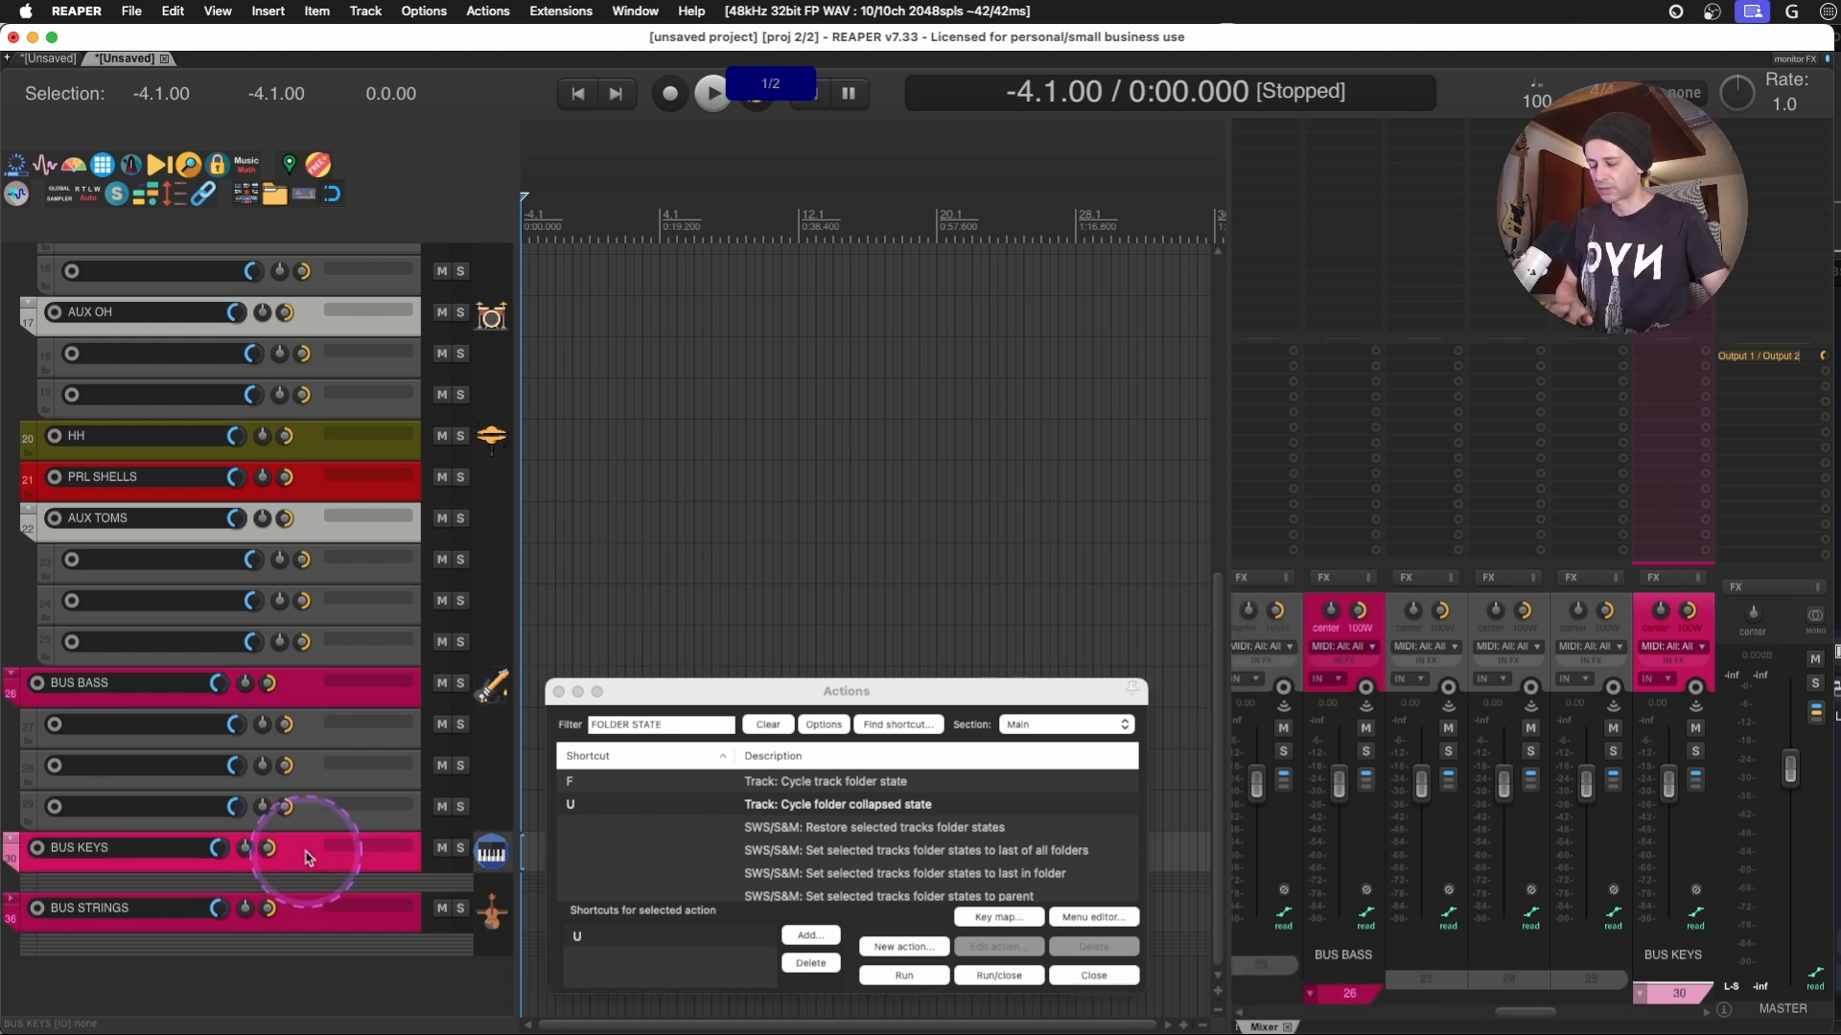
key("u")
scroll(306, 856, "down", 4)
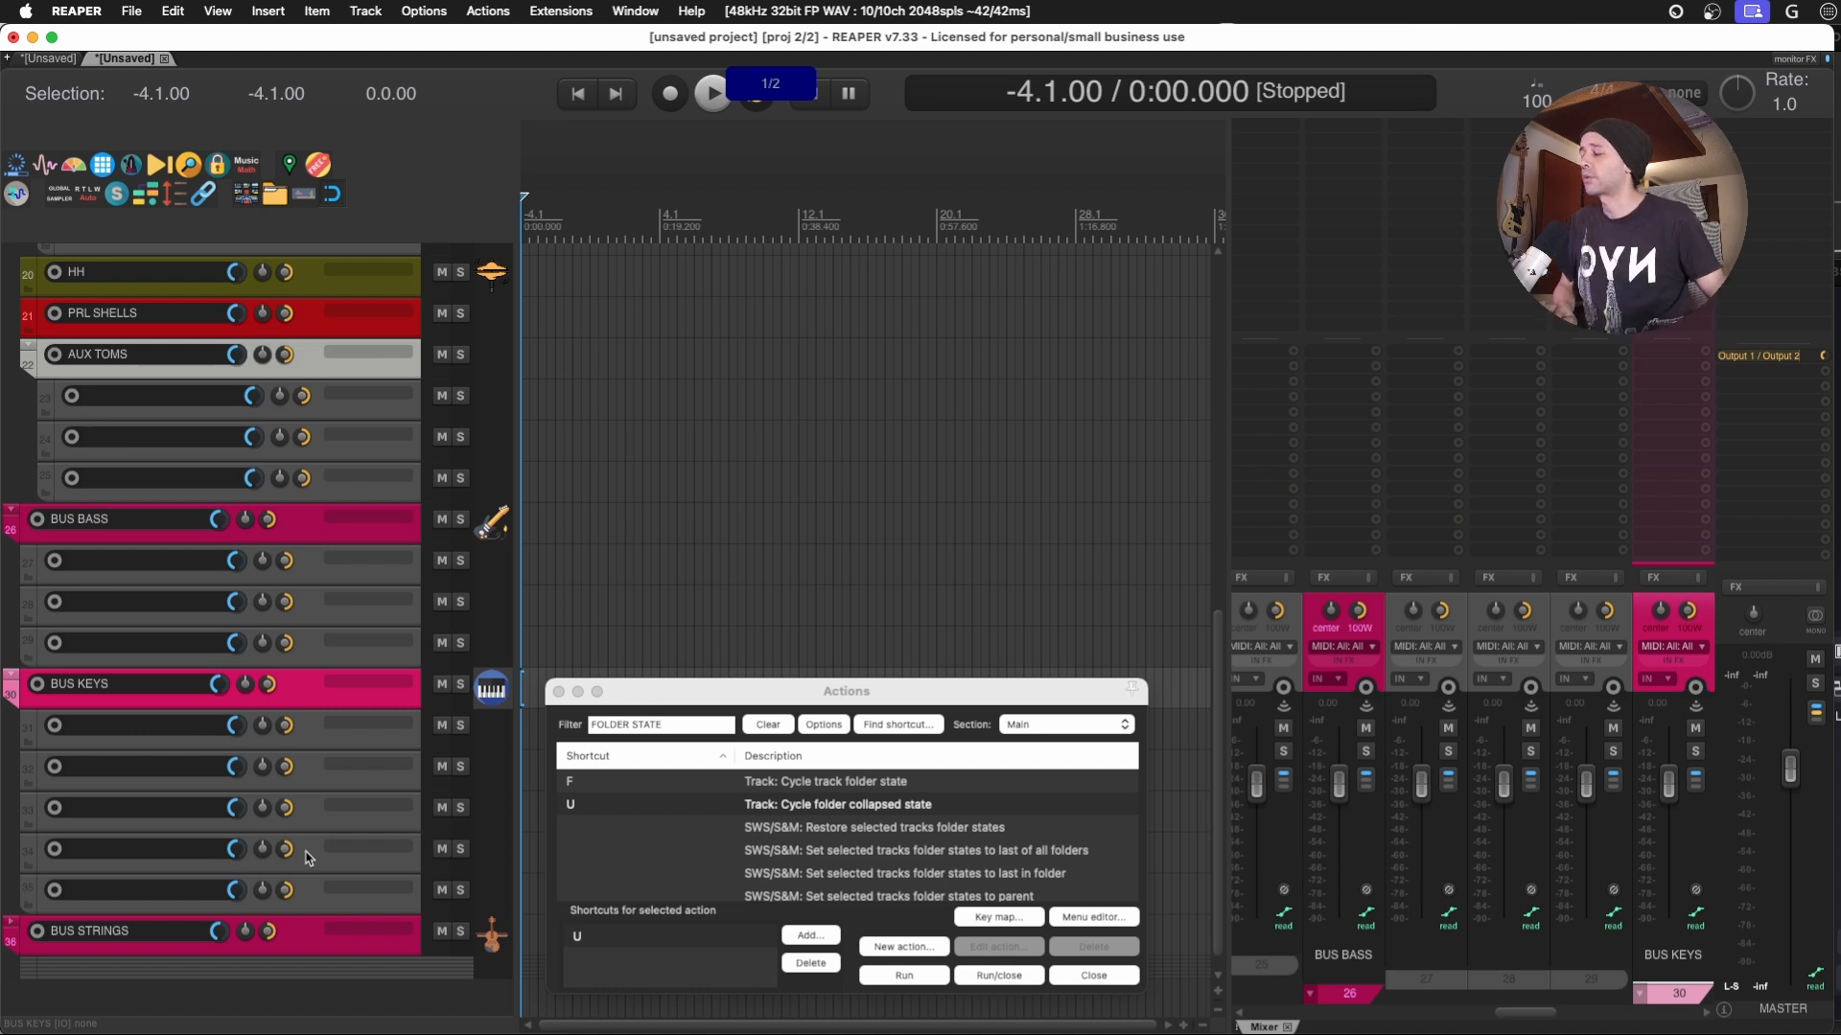
- Insert a new track after the first track in the BUS KEYS folder and name it RVB KEYS
left_click(303, 720)
key("super+t")
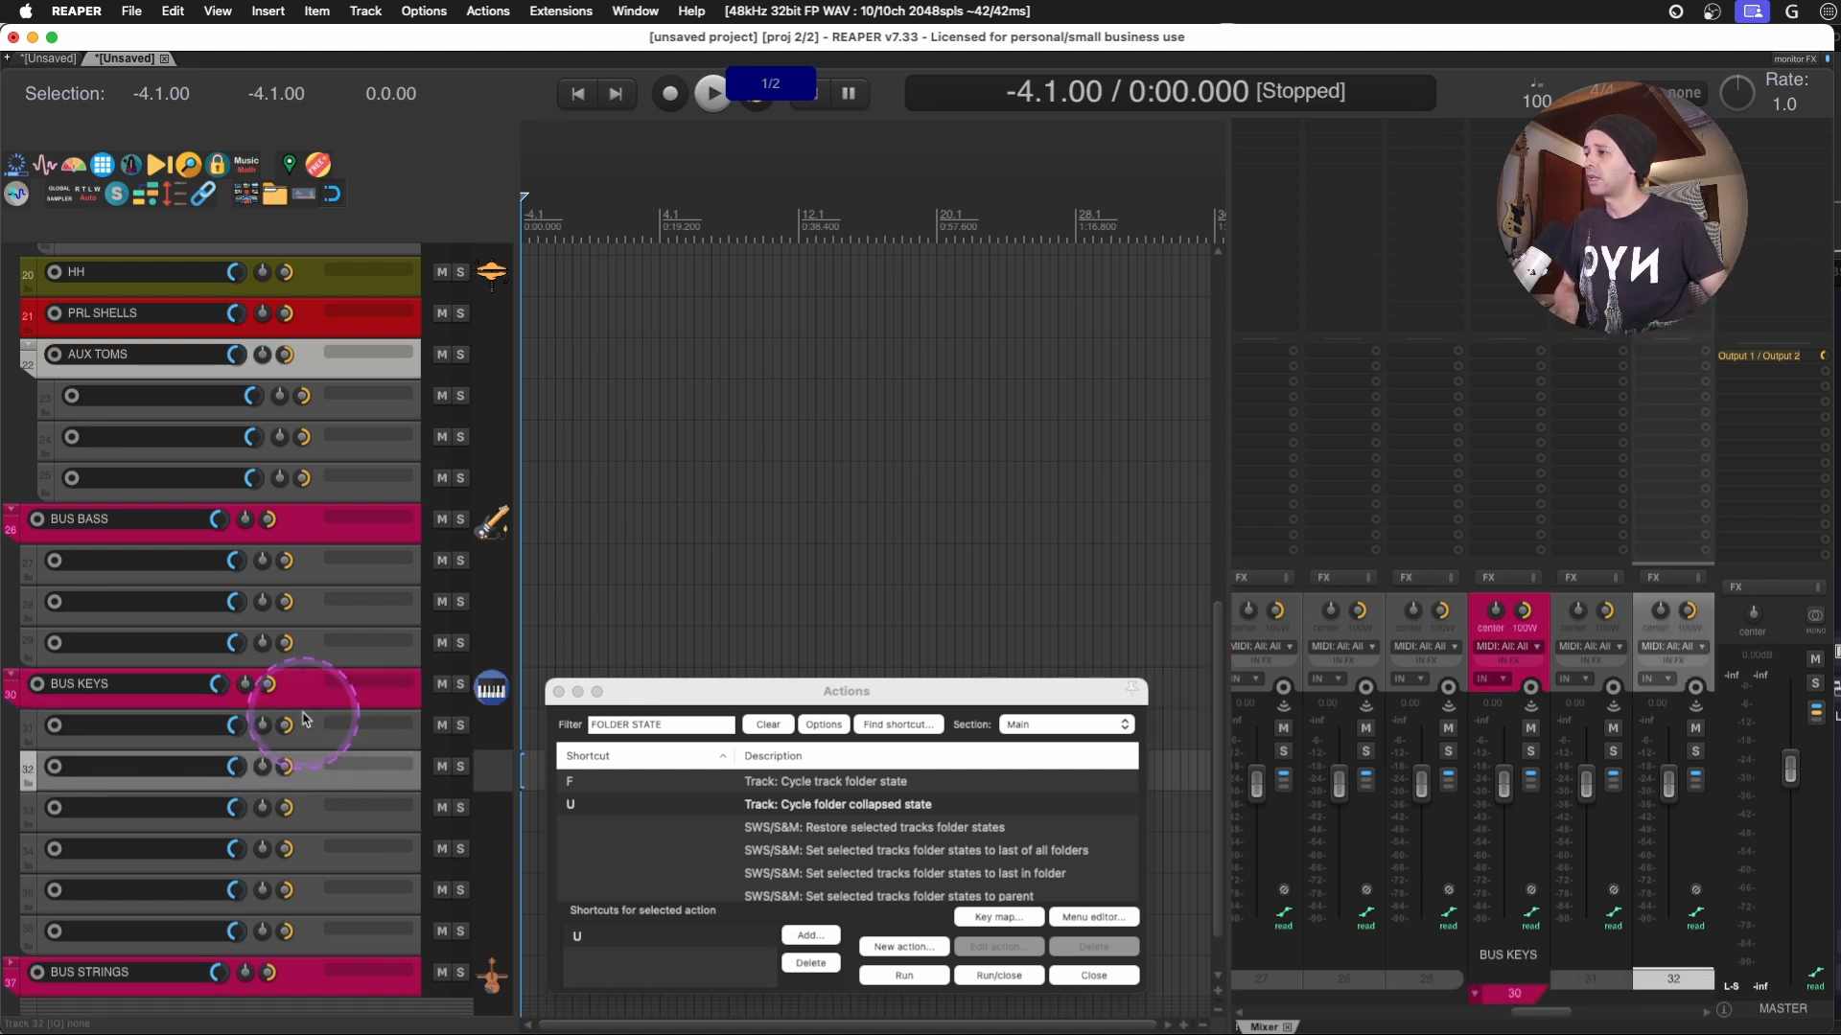
double_click(195, 768)
key("Caps_Lock")
type("RVB")
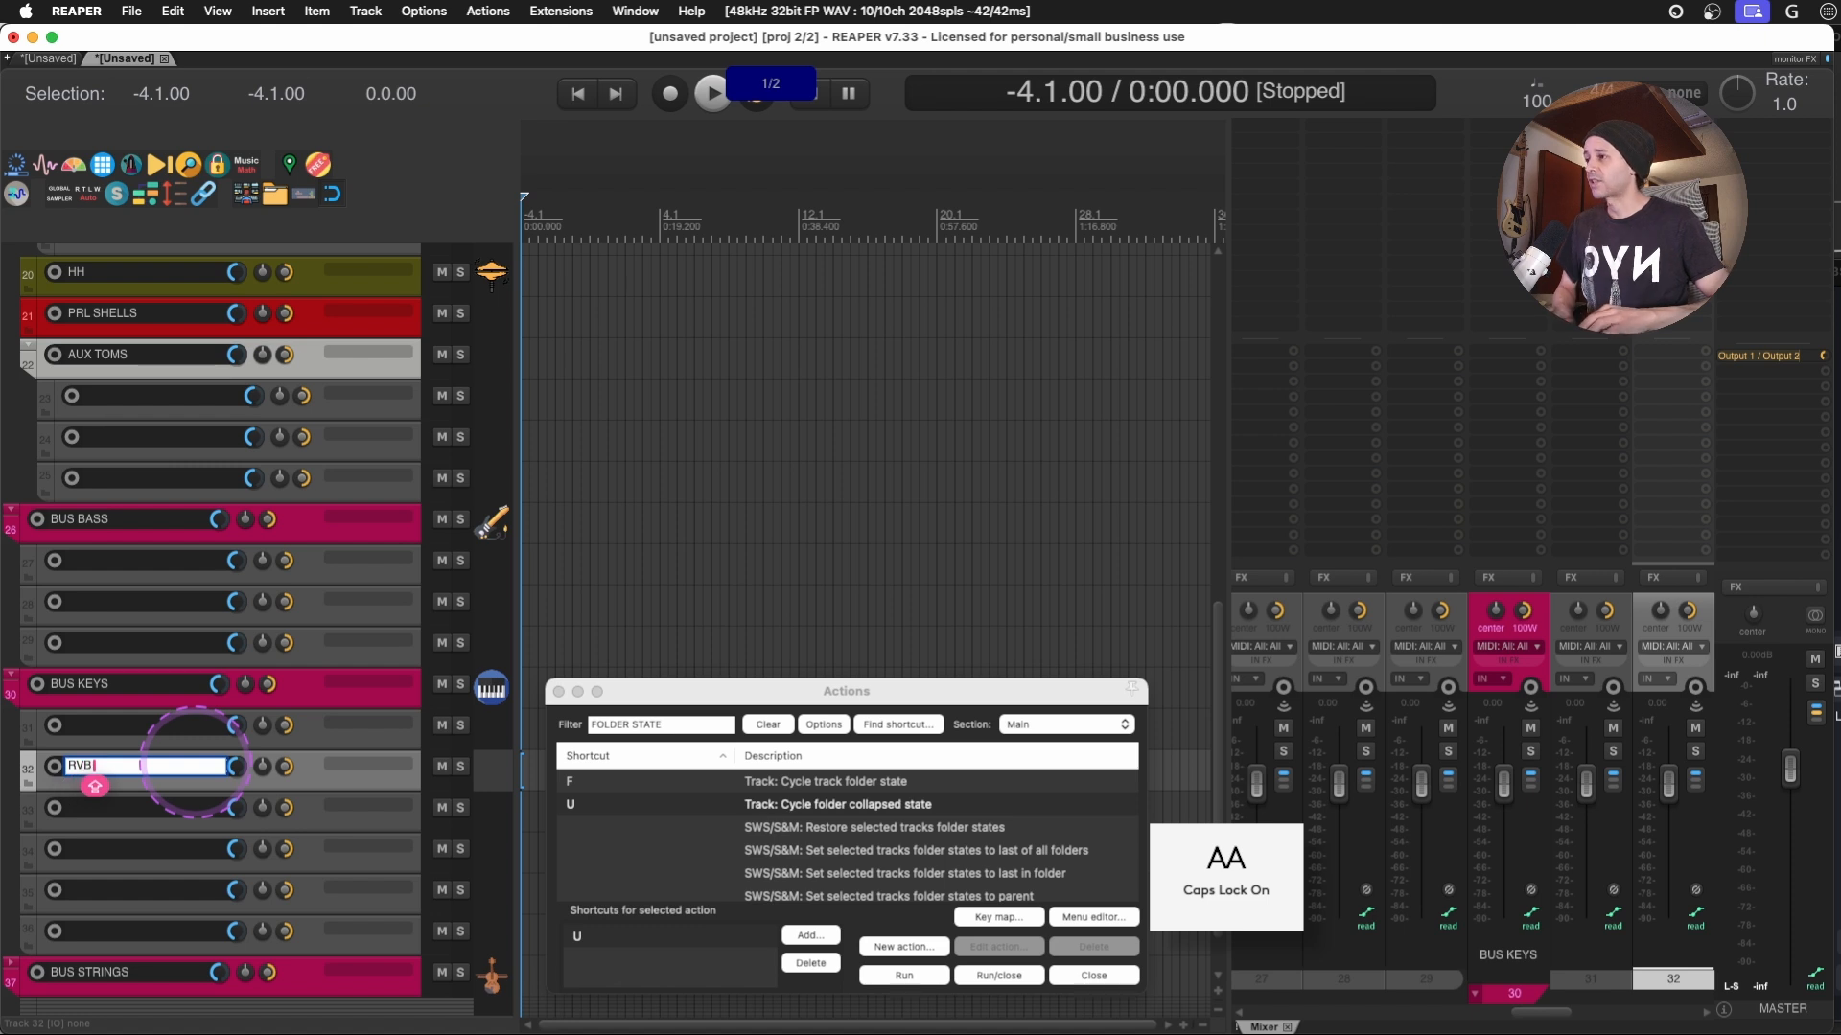
type(" KEYS")
key("Return")
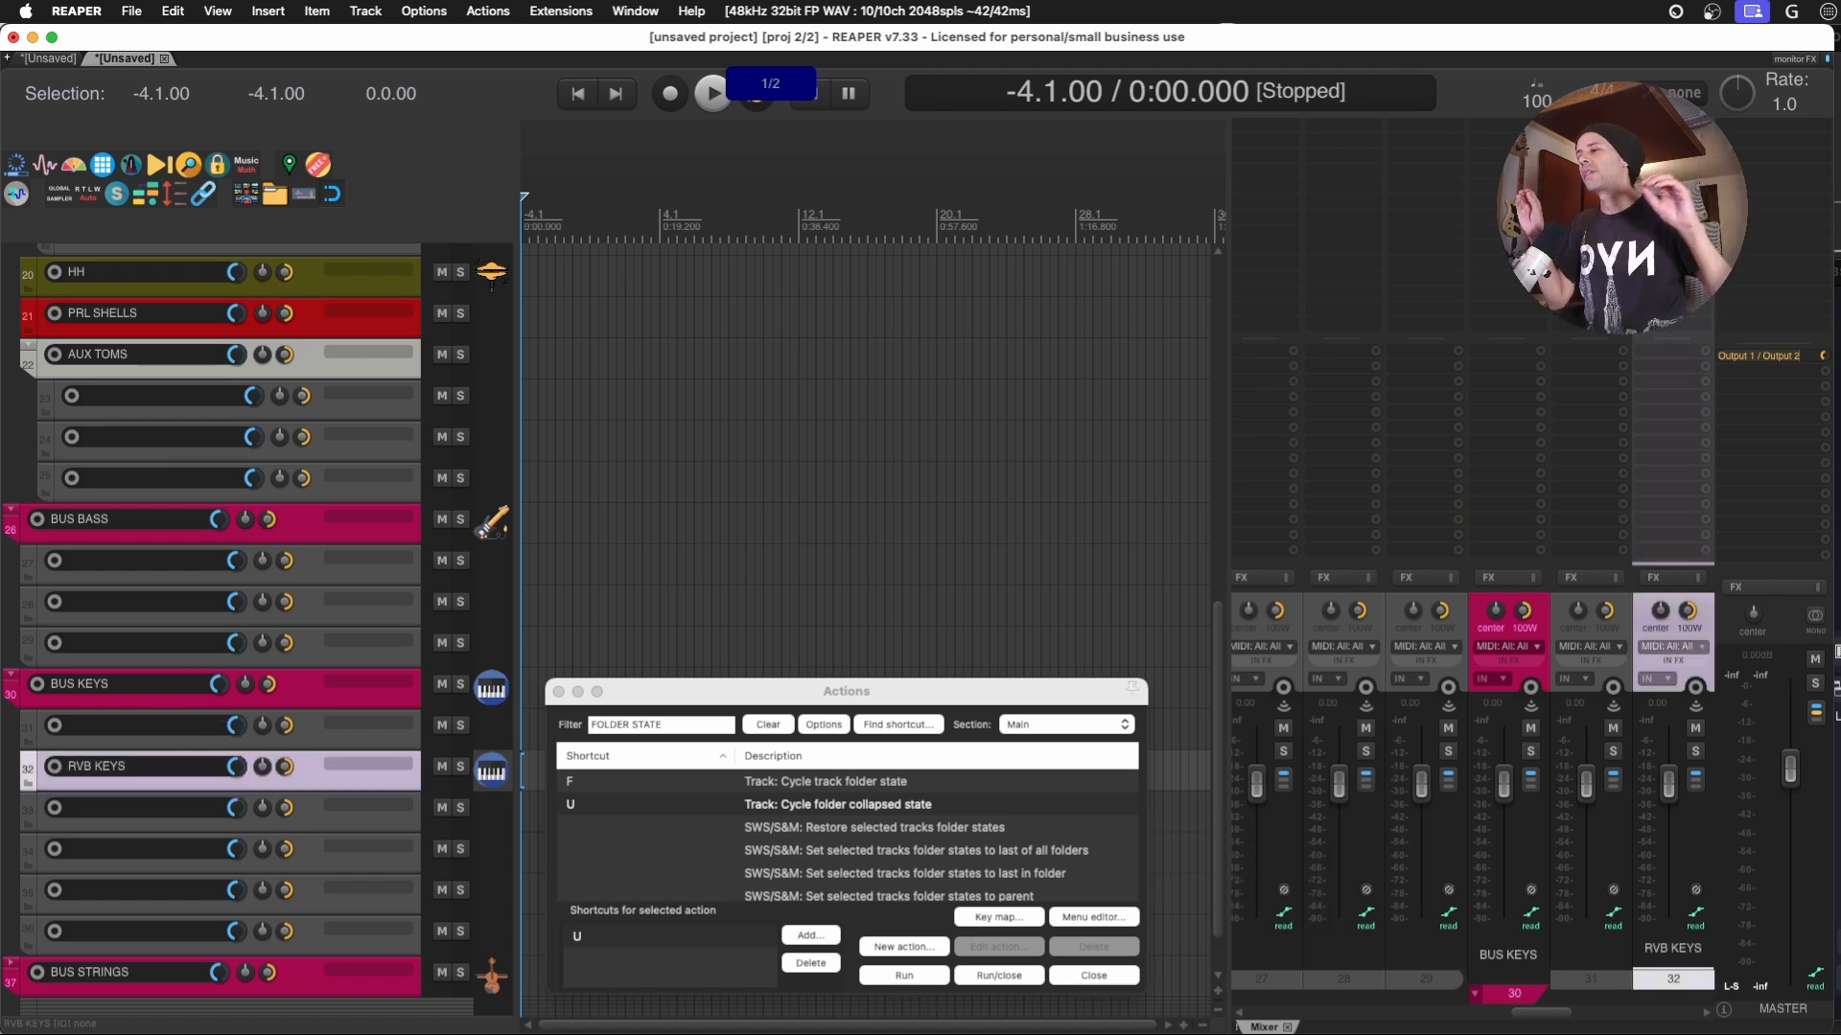
- Add a new track below the BUS STRINGS folder and name it BUS FX
scroll(195, 768, "up", 10)
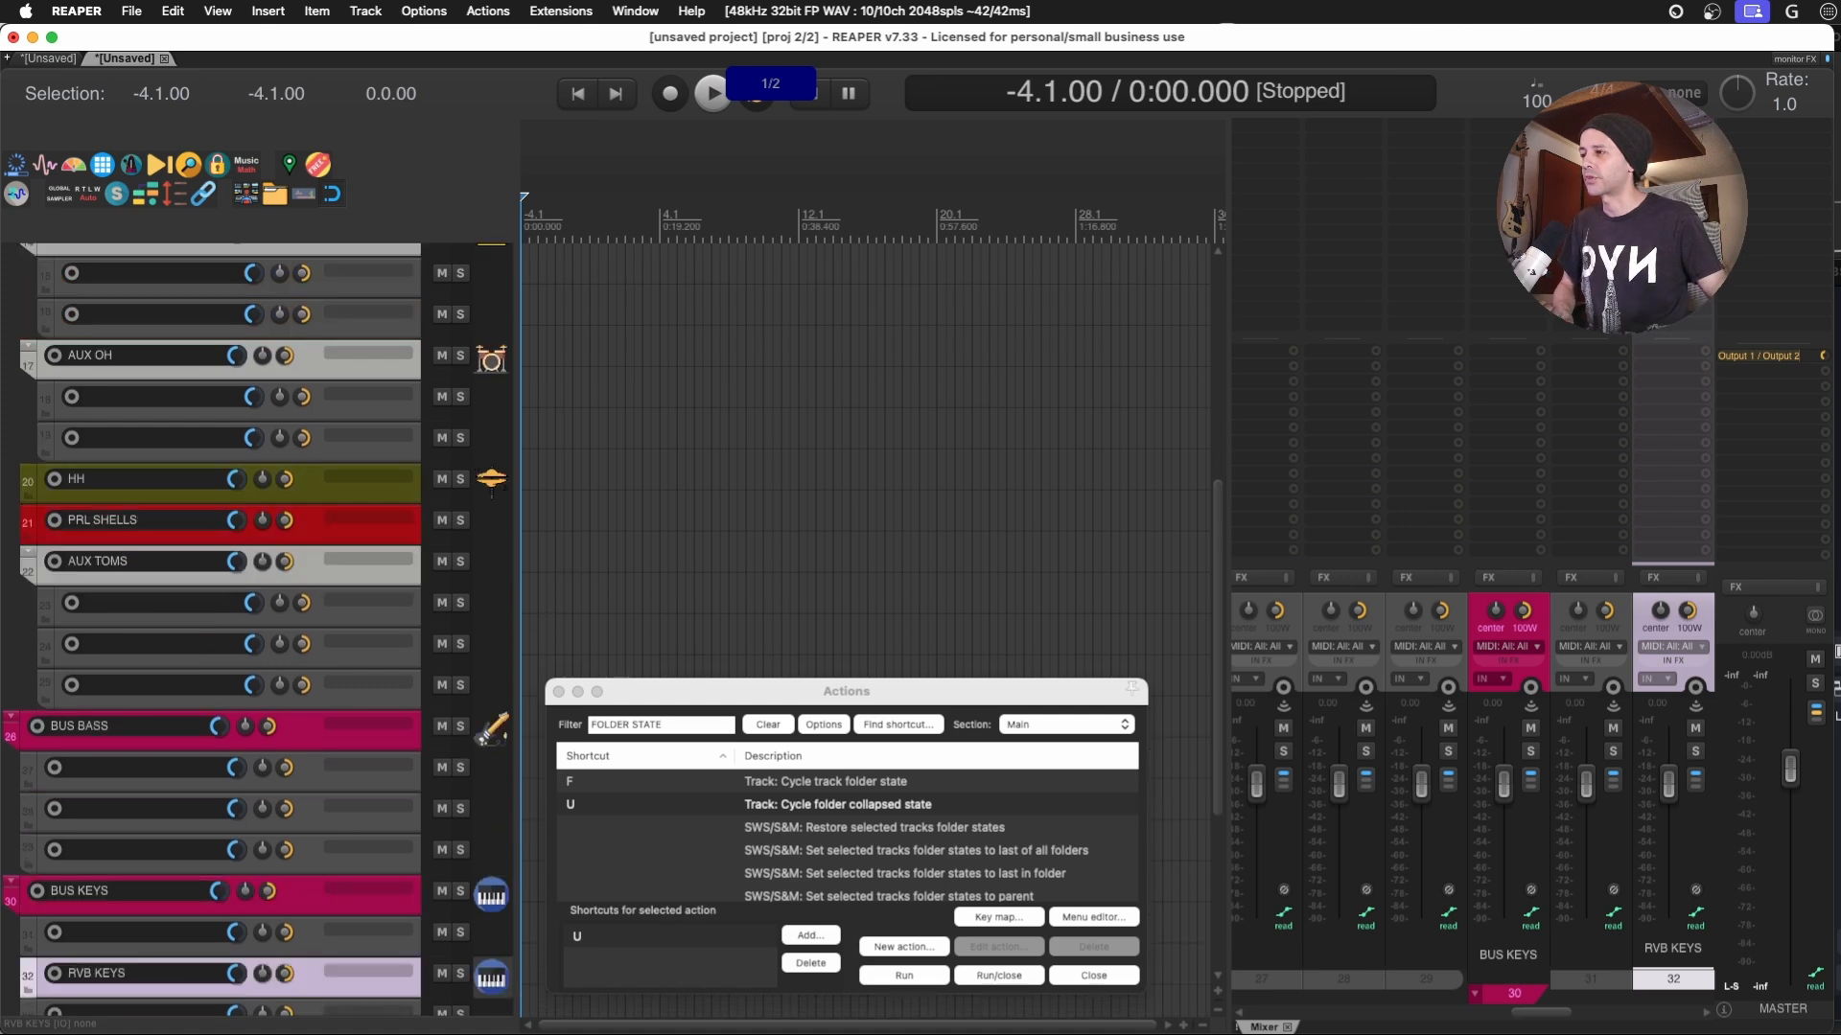
scroll(195, 768, "down", 9)
scroll(196, 768, "down", 3)
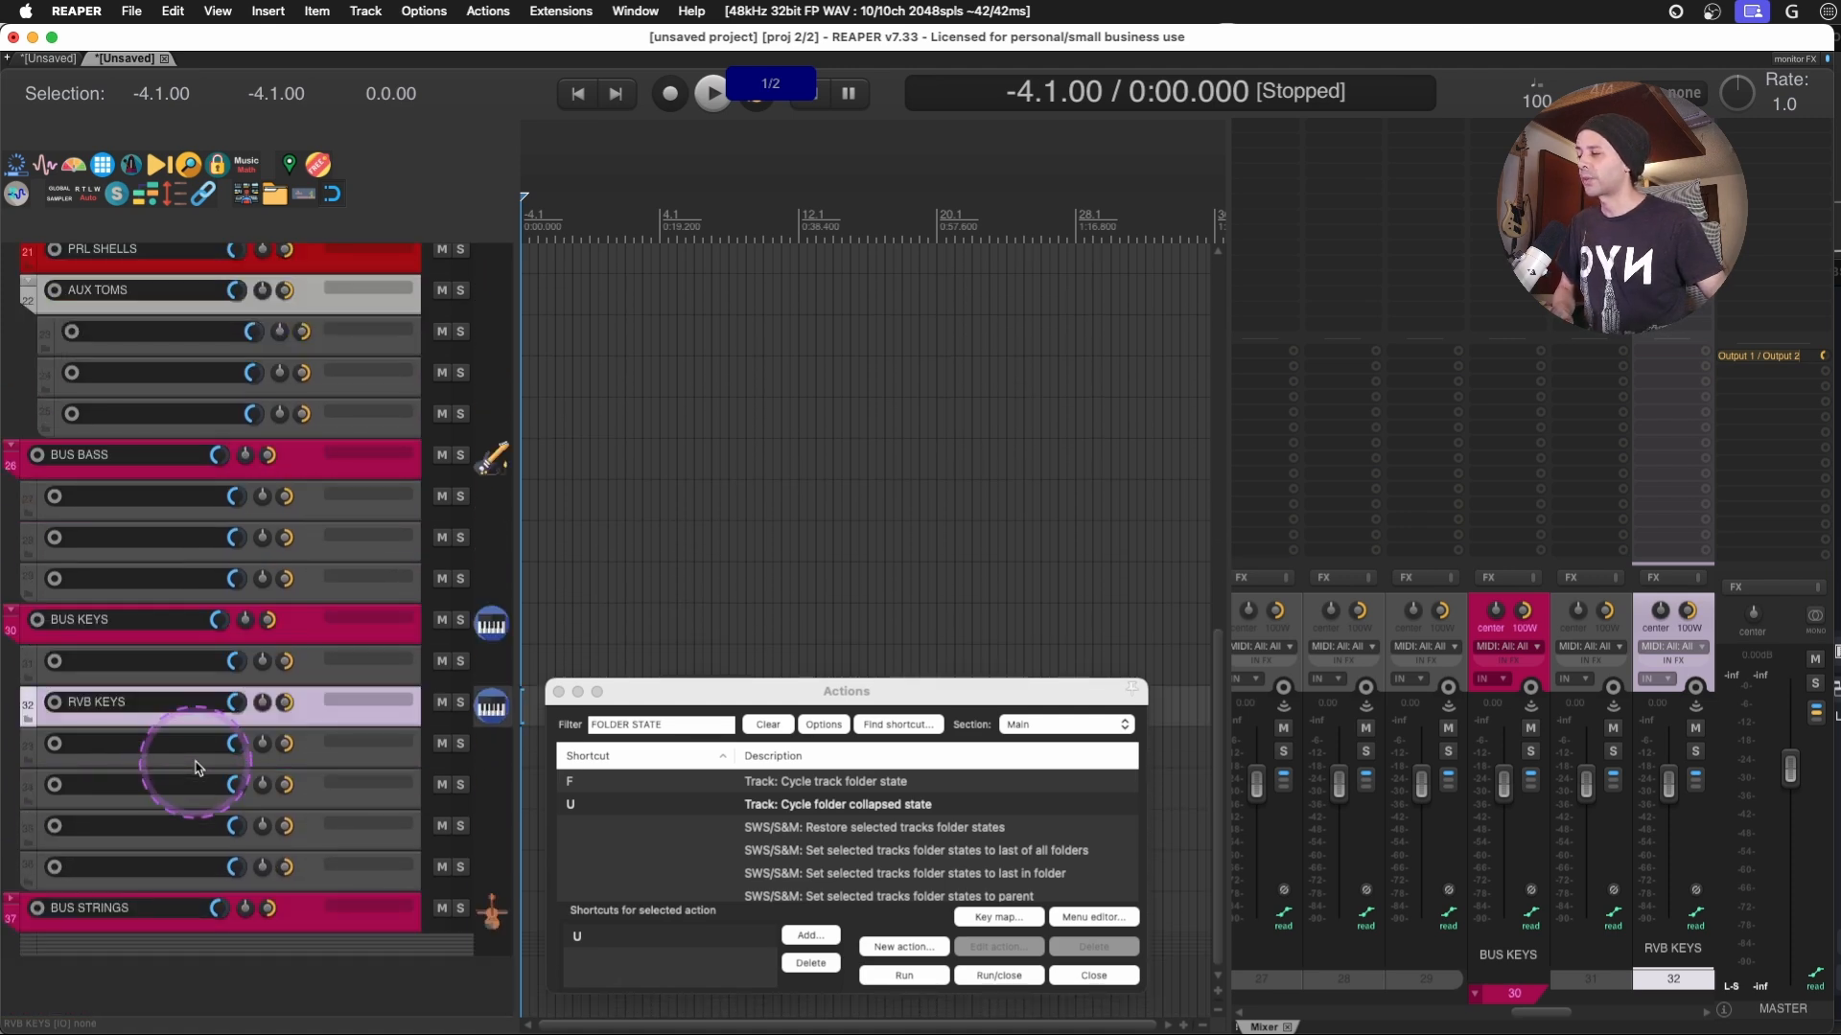
double_click(192, 978)
double_click(152, 974)
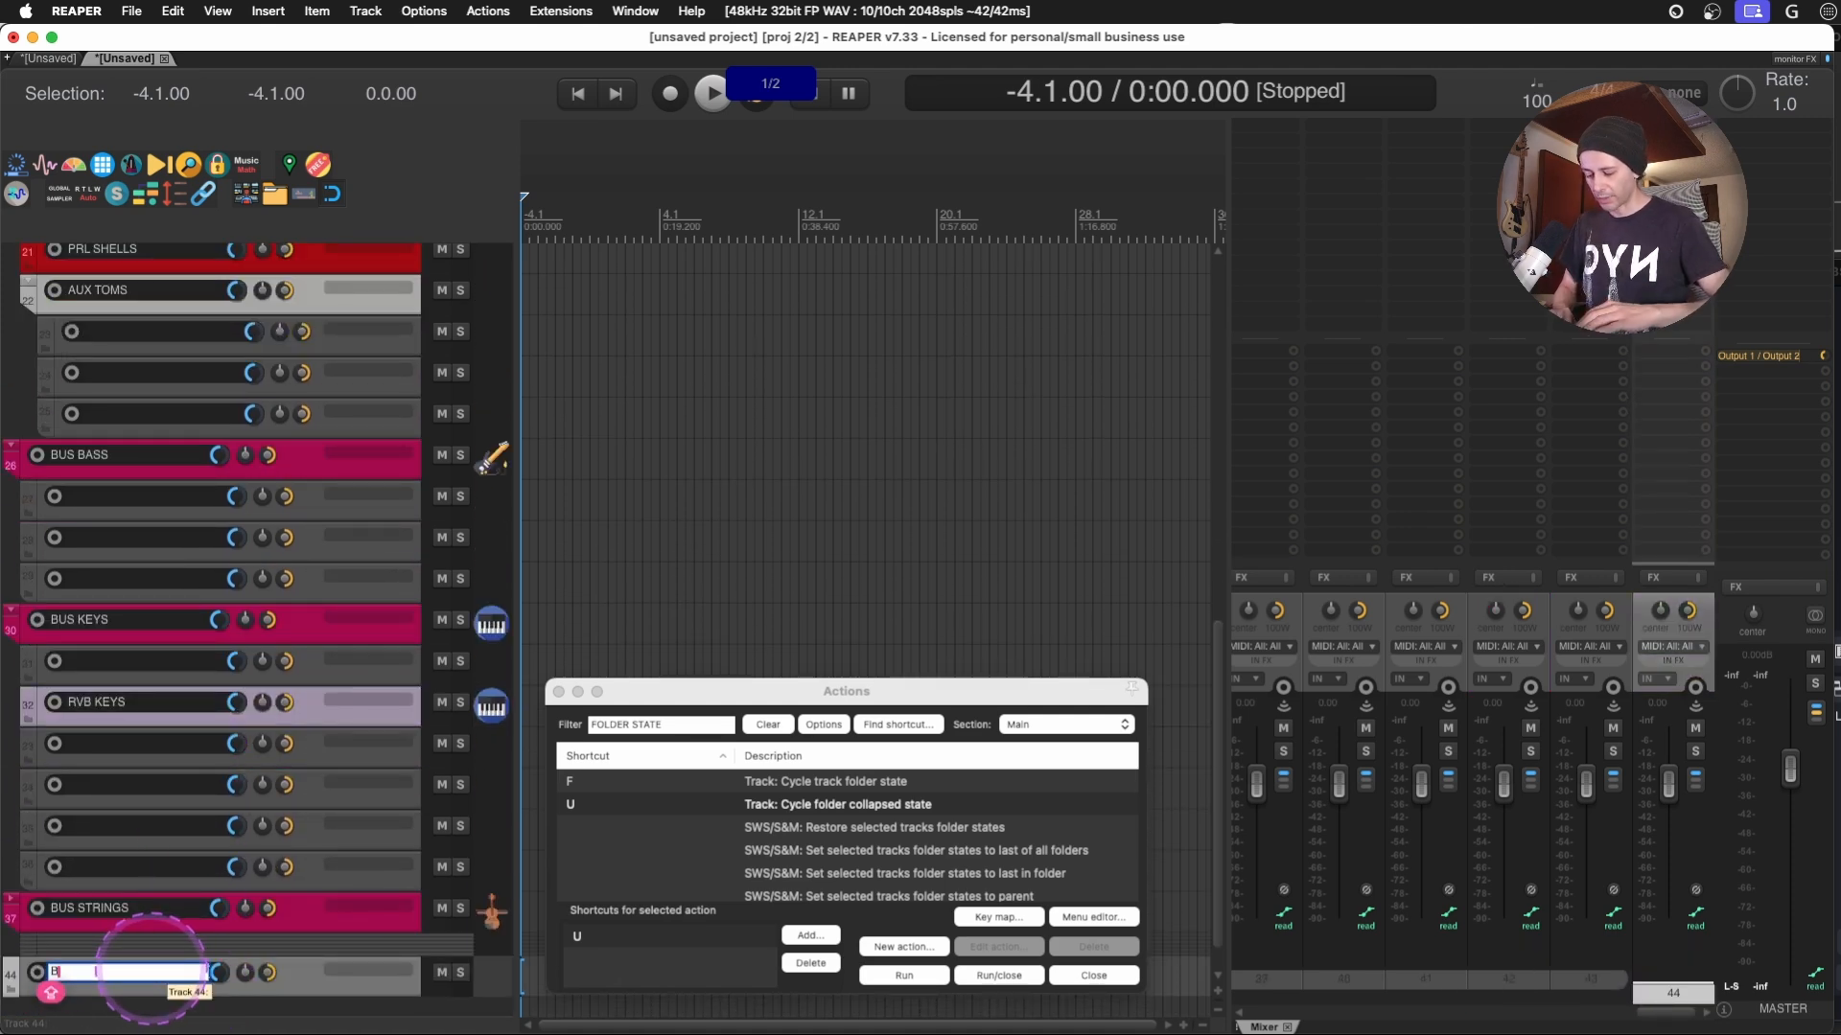
type("BUS FX")
key("Return")
- Add a track below BUS FX, turn BUS FX into its parent folder, and name the child track RVB
double_click(165, 1005)
scroll(171, 997, "down", 2)
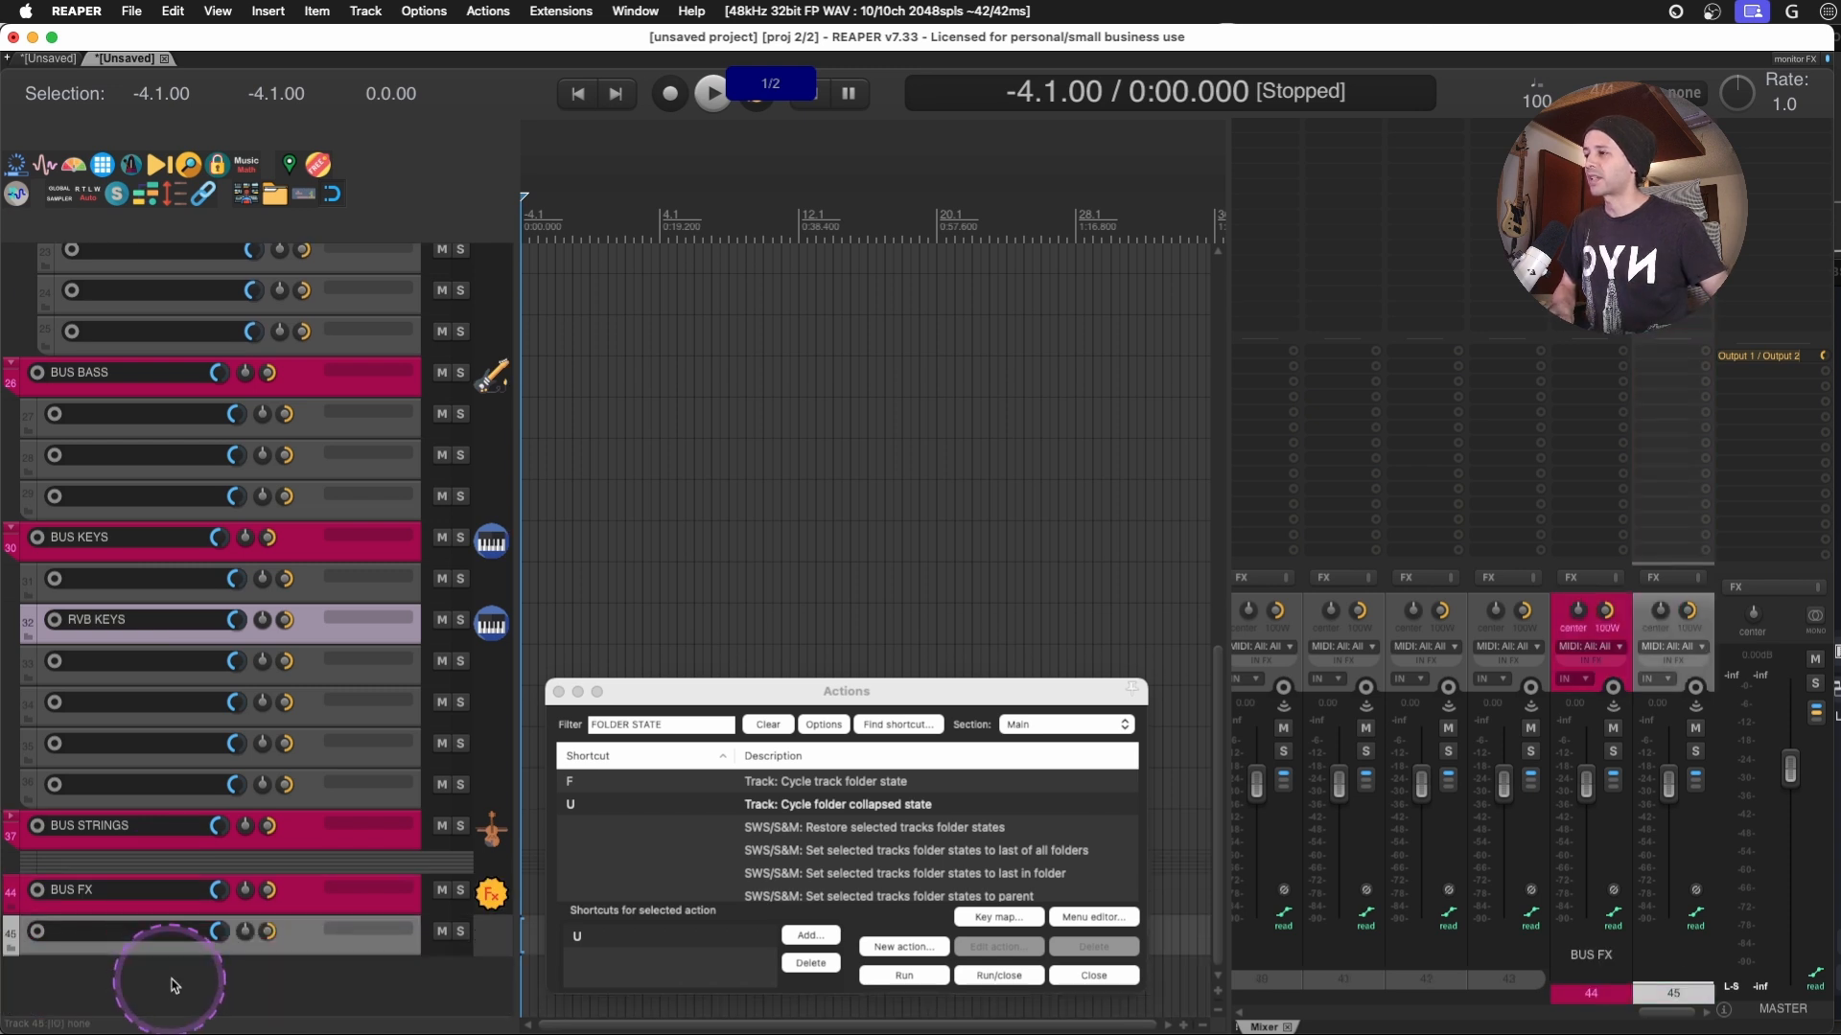
left_click(322, 904)
key("f")
double_click(173, 930)
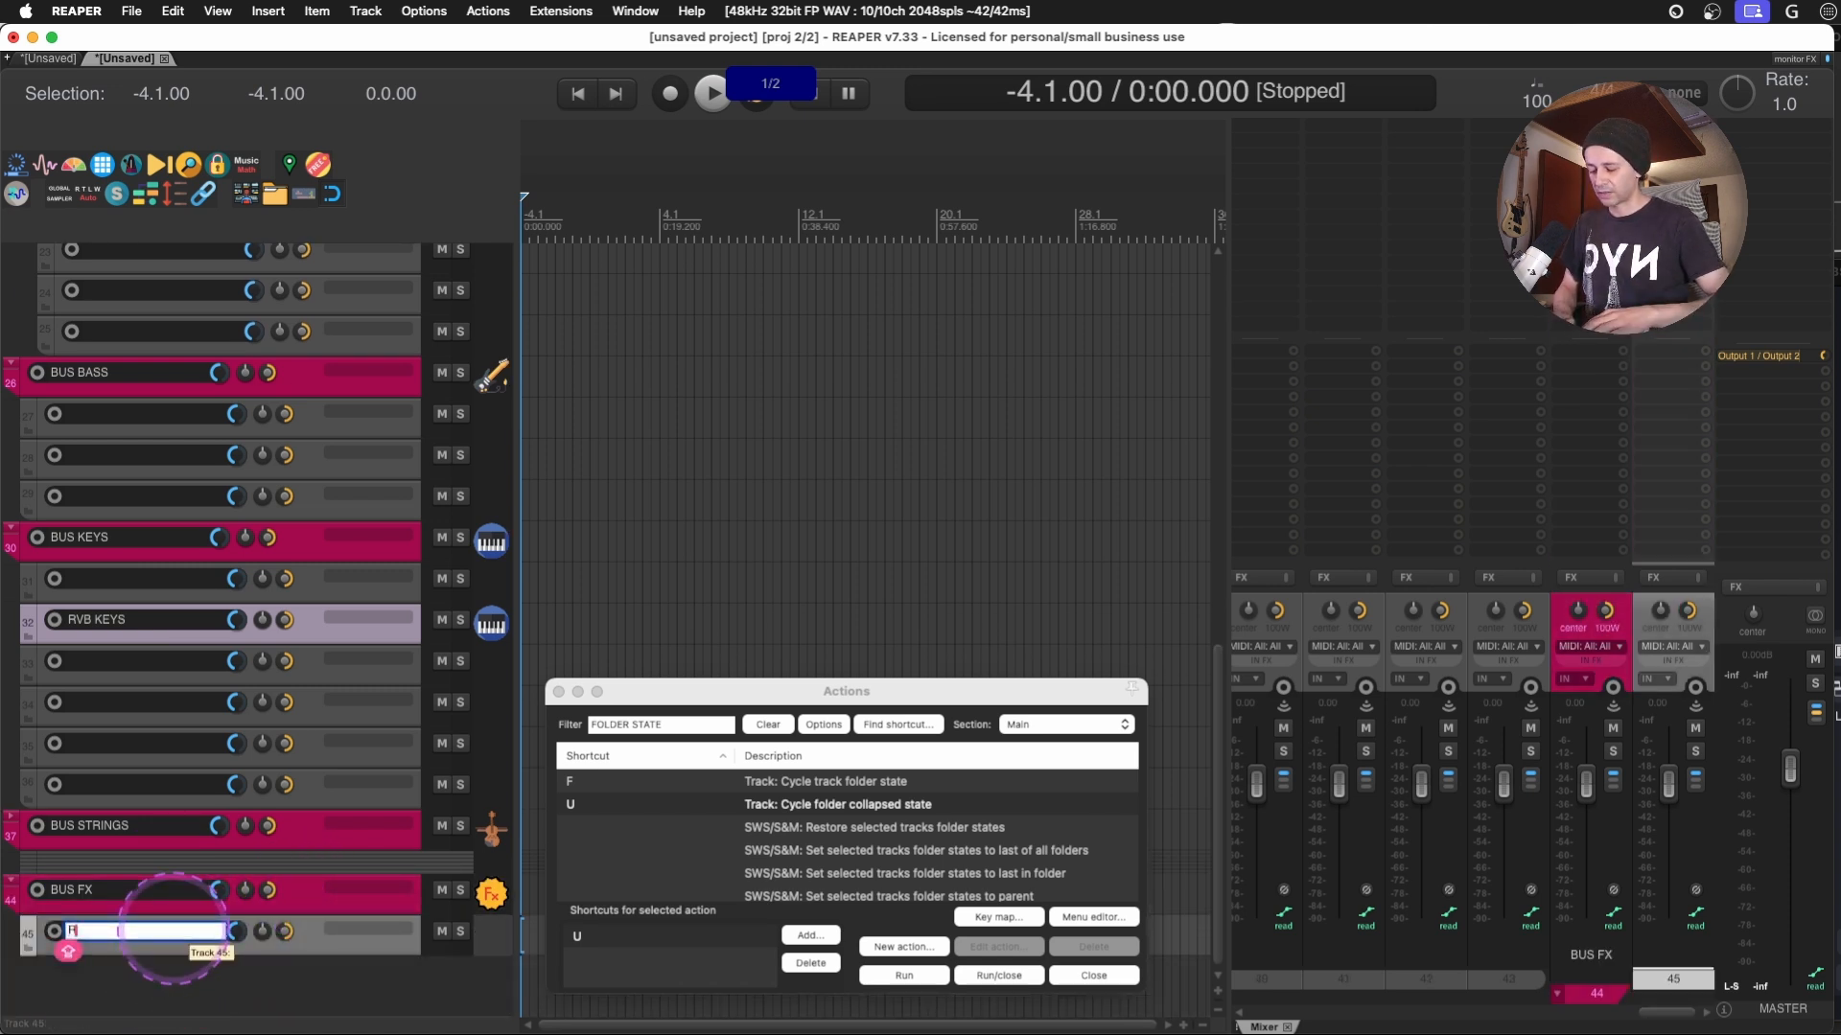
type("RV")
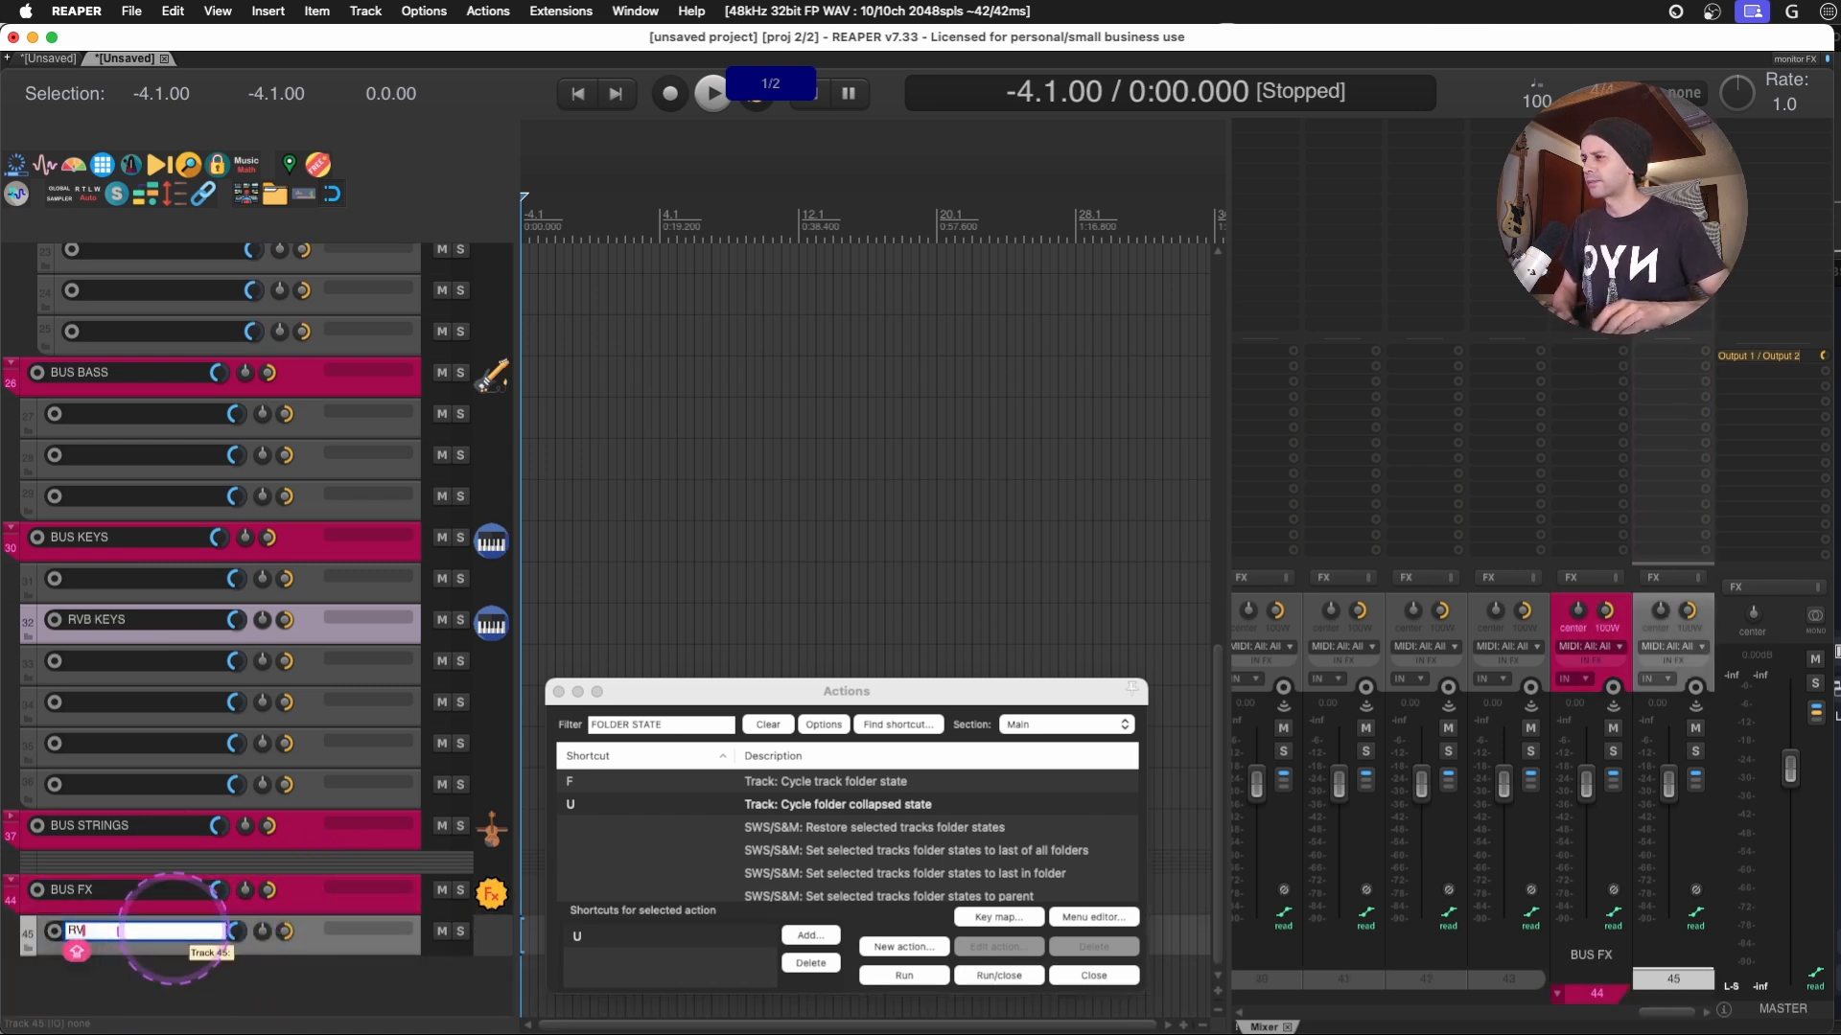
type("B")
key("Return")
- Add a second child track to the BUS FX folder and name it DLY
key("super+d")
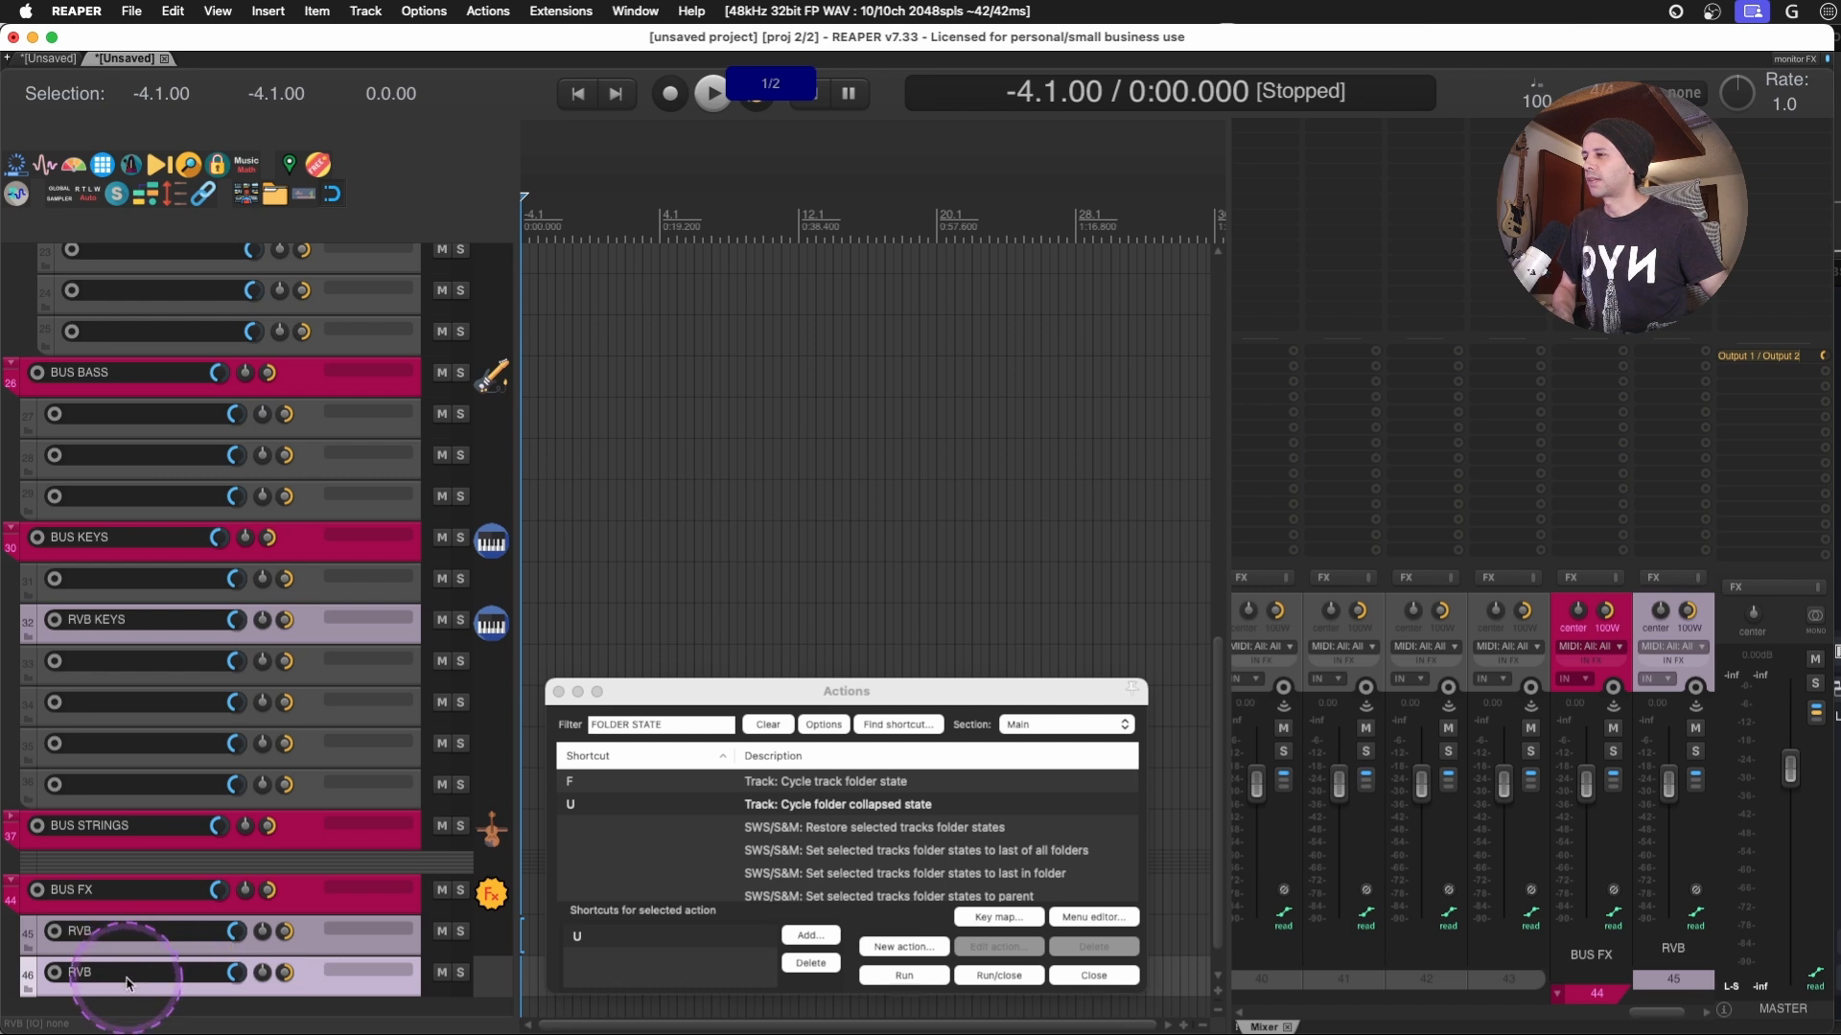
double_click(131, 978)
type("DLY")
key("Return")
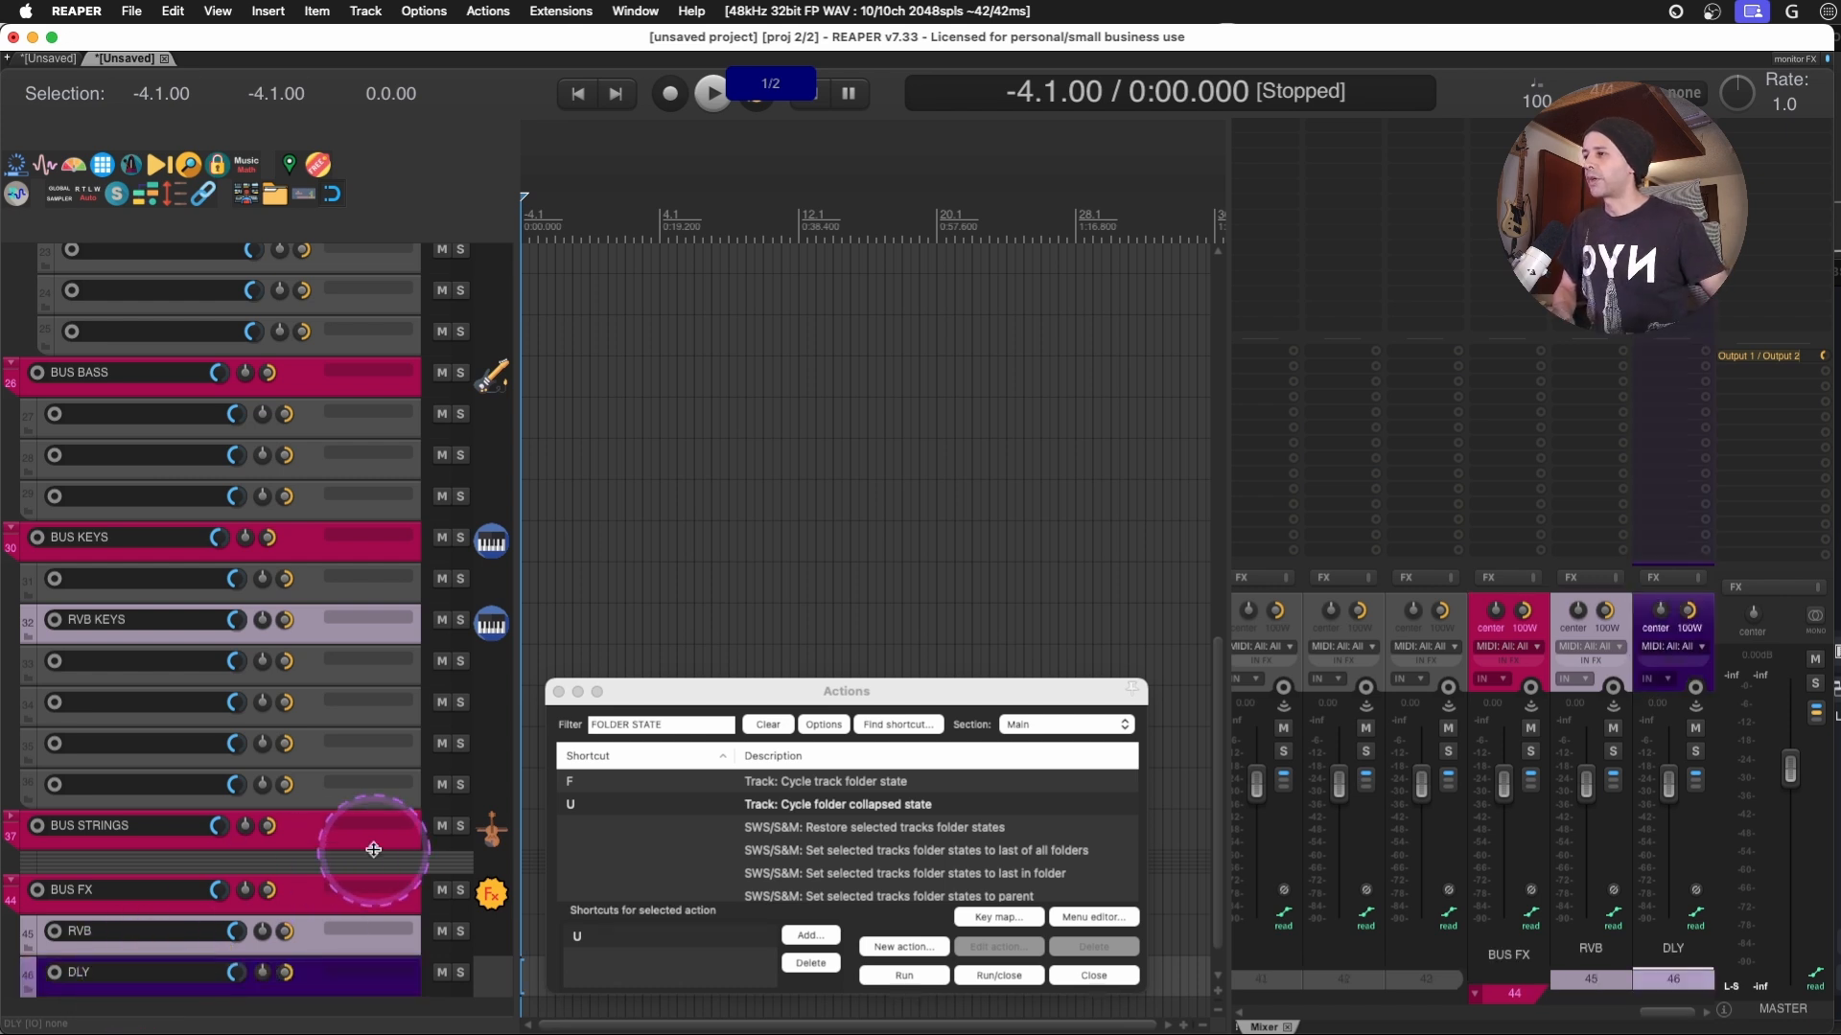
- Try the volume knobs of the first BUS KEYS child track and of the BUS FX folder
left_click(297, 896)
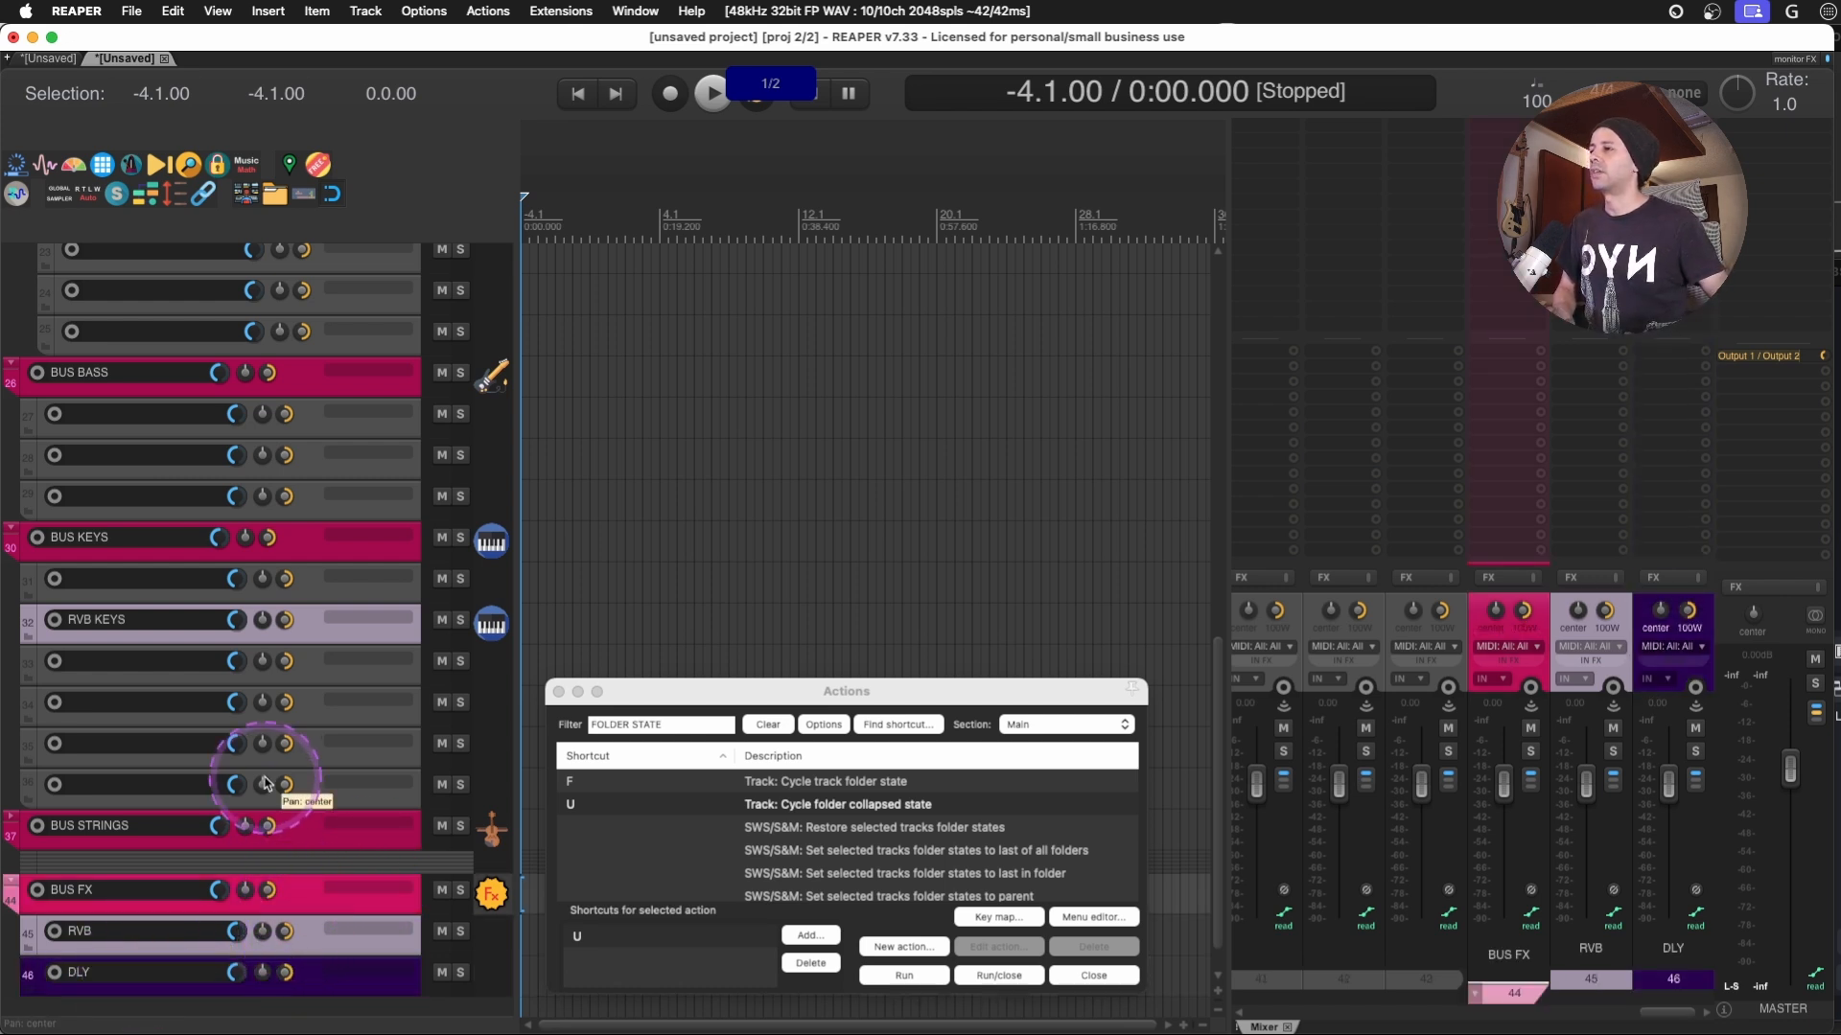
left_click(309, 598)
left_click_drag(238, 576, 242, 581)
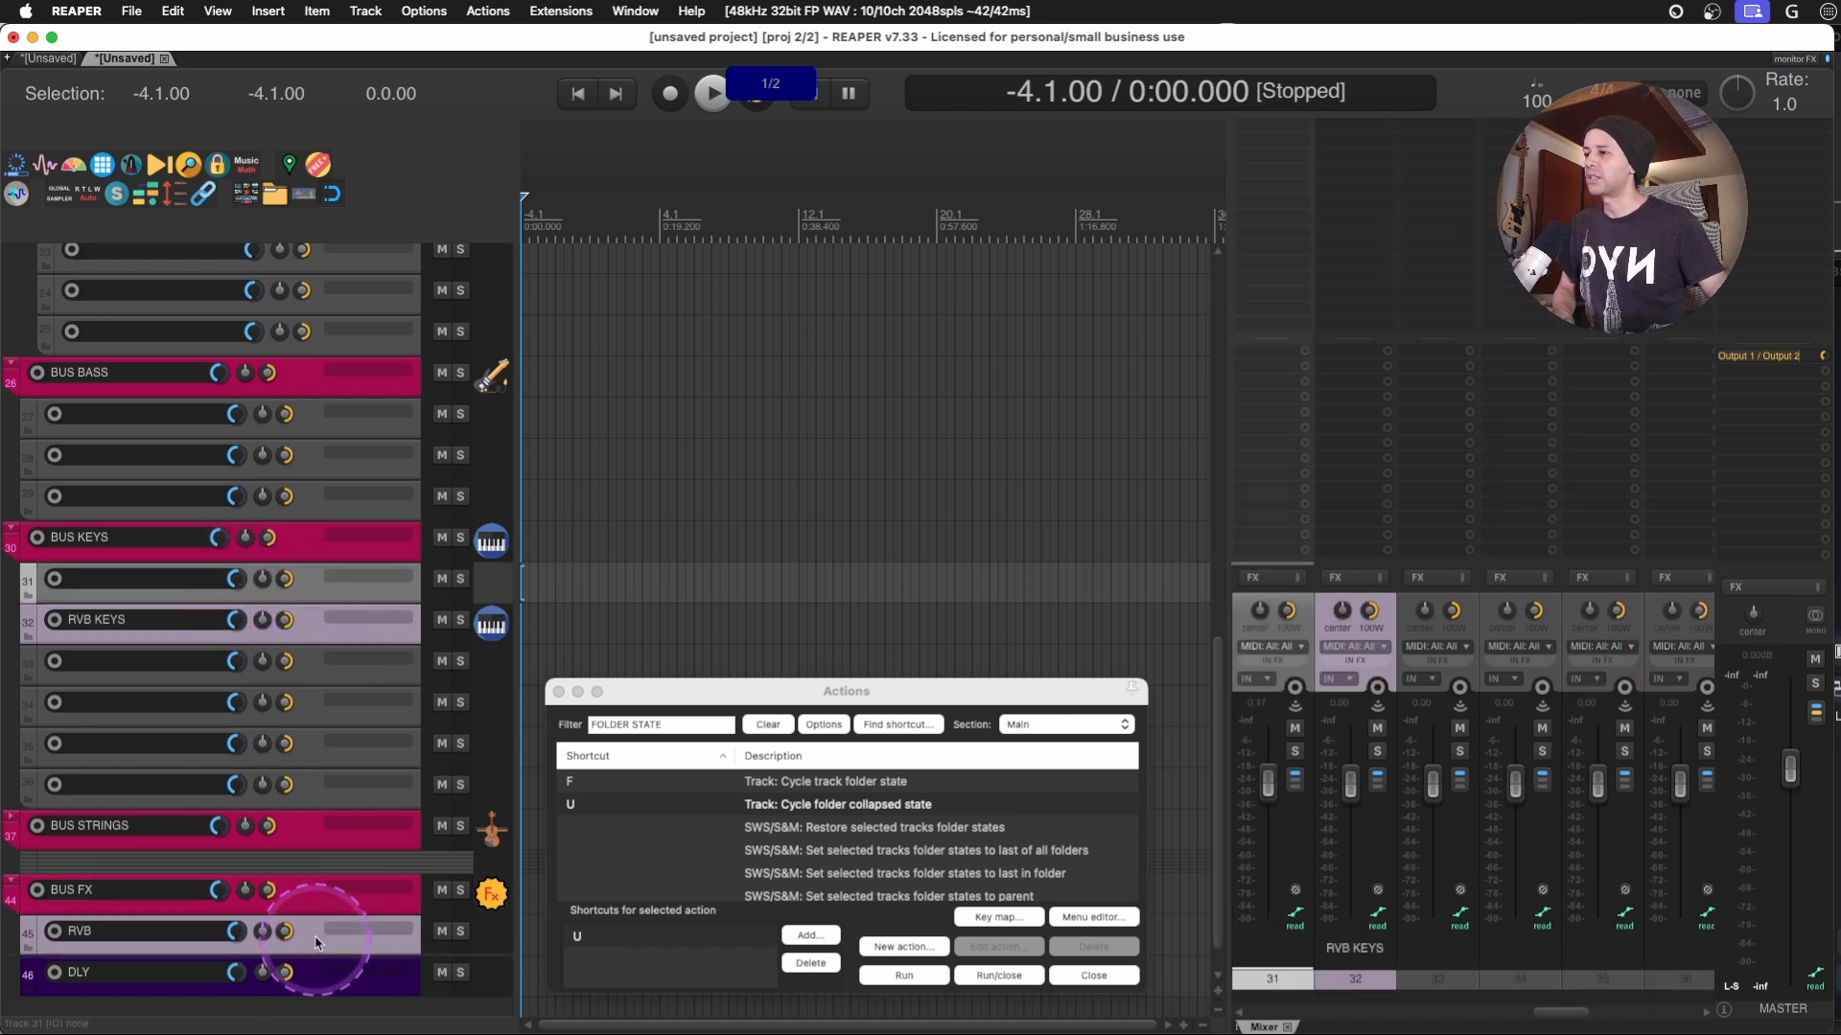
left_click(292, 902)
left_click_drag(216, 901, 217, 895)
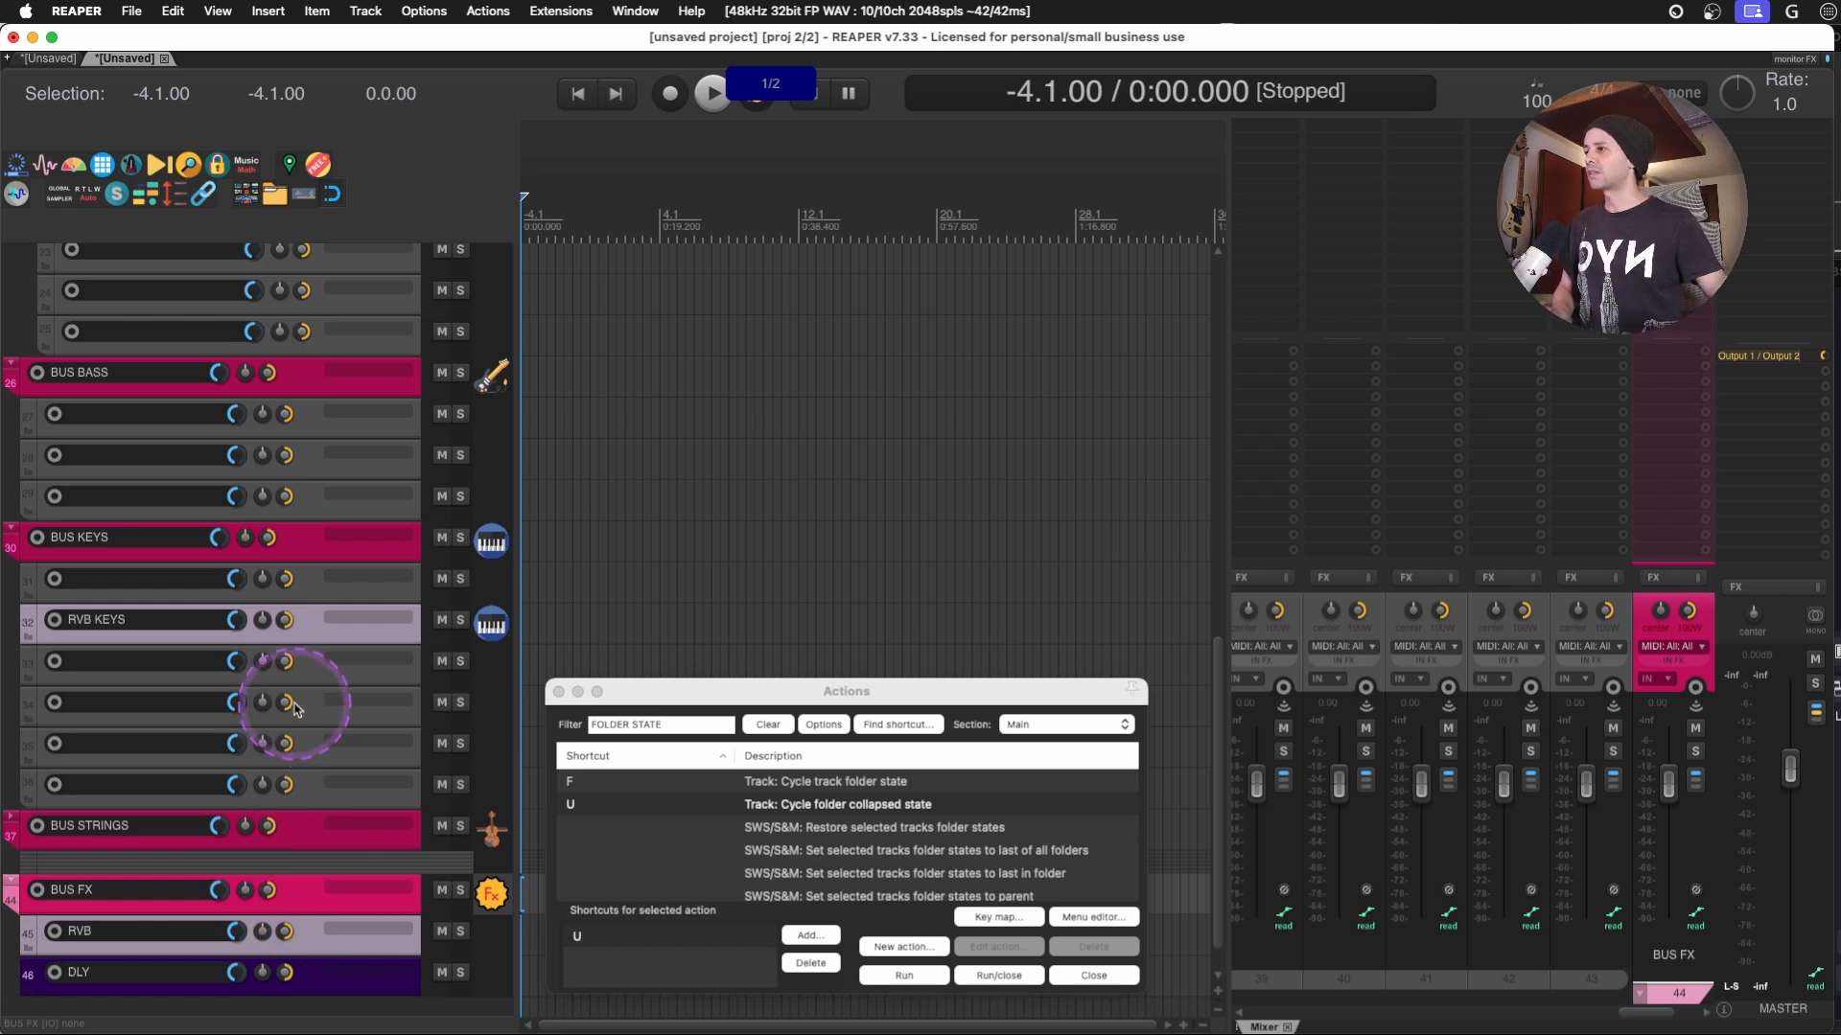
- Delete the BUS FX folder together with its RVB and DLY child tracks
key("Delete")
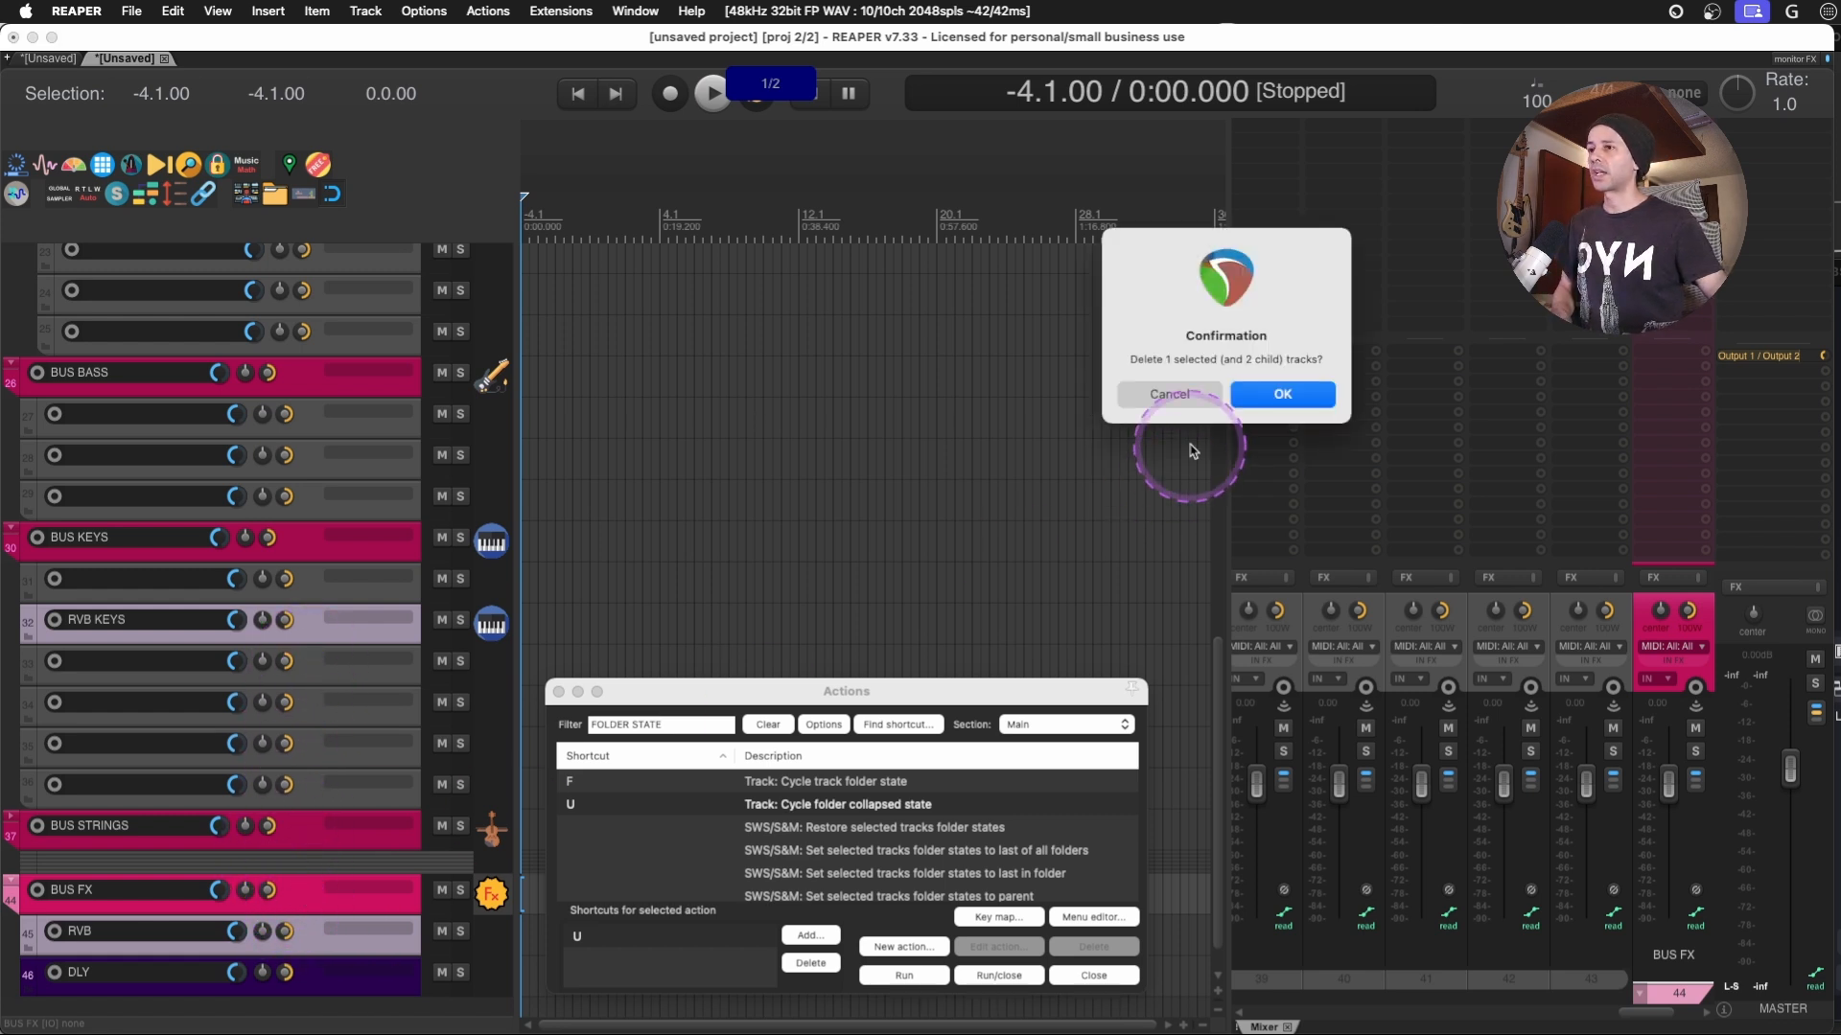
left_click(1278, 394)
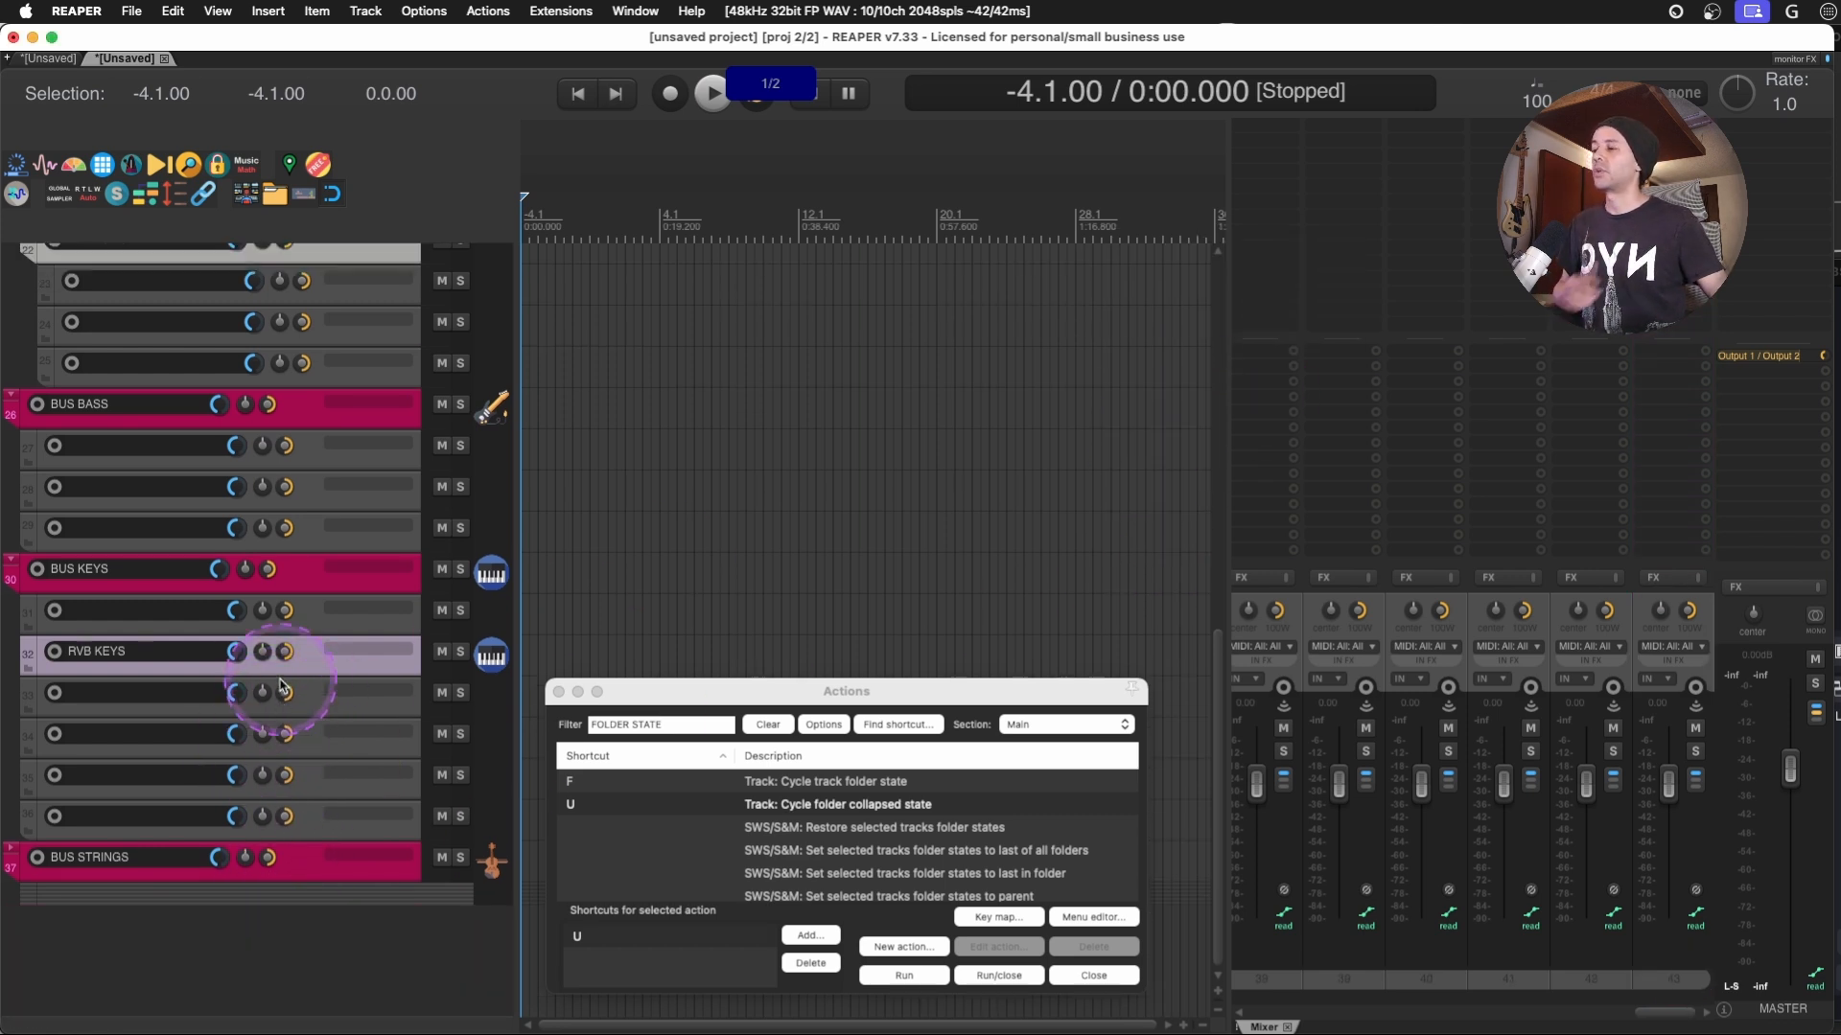
- Name the fifth track inside the BUS KEYS folder DLY KEYS
left_click(307, 824)
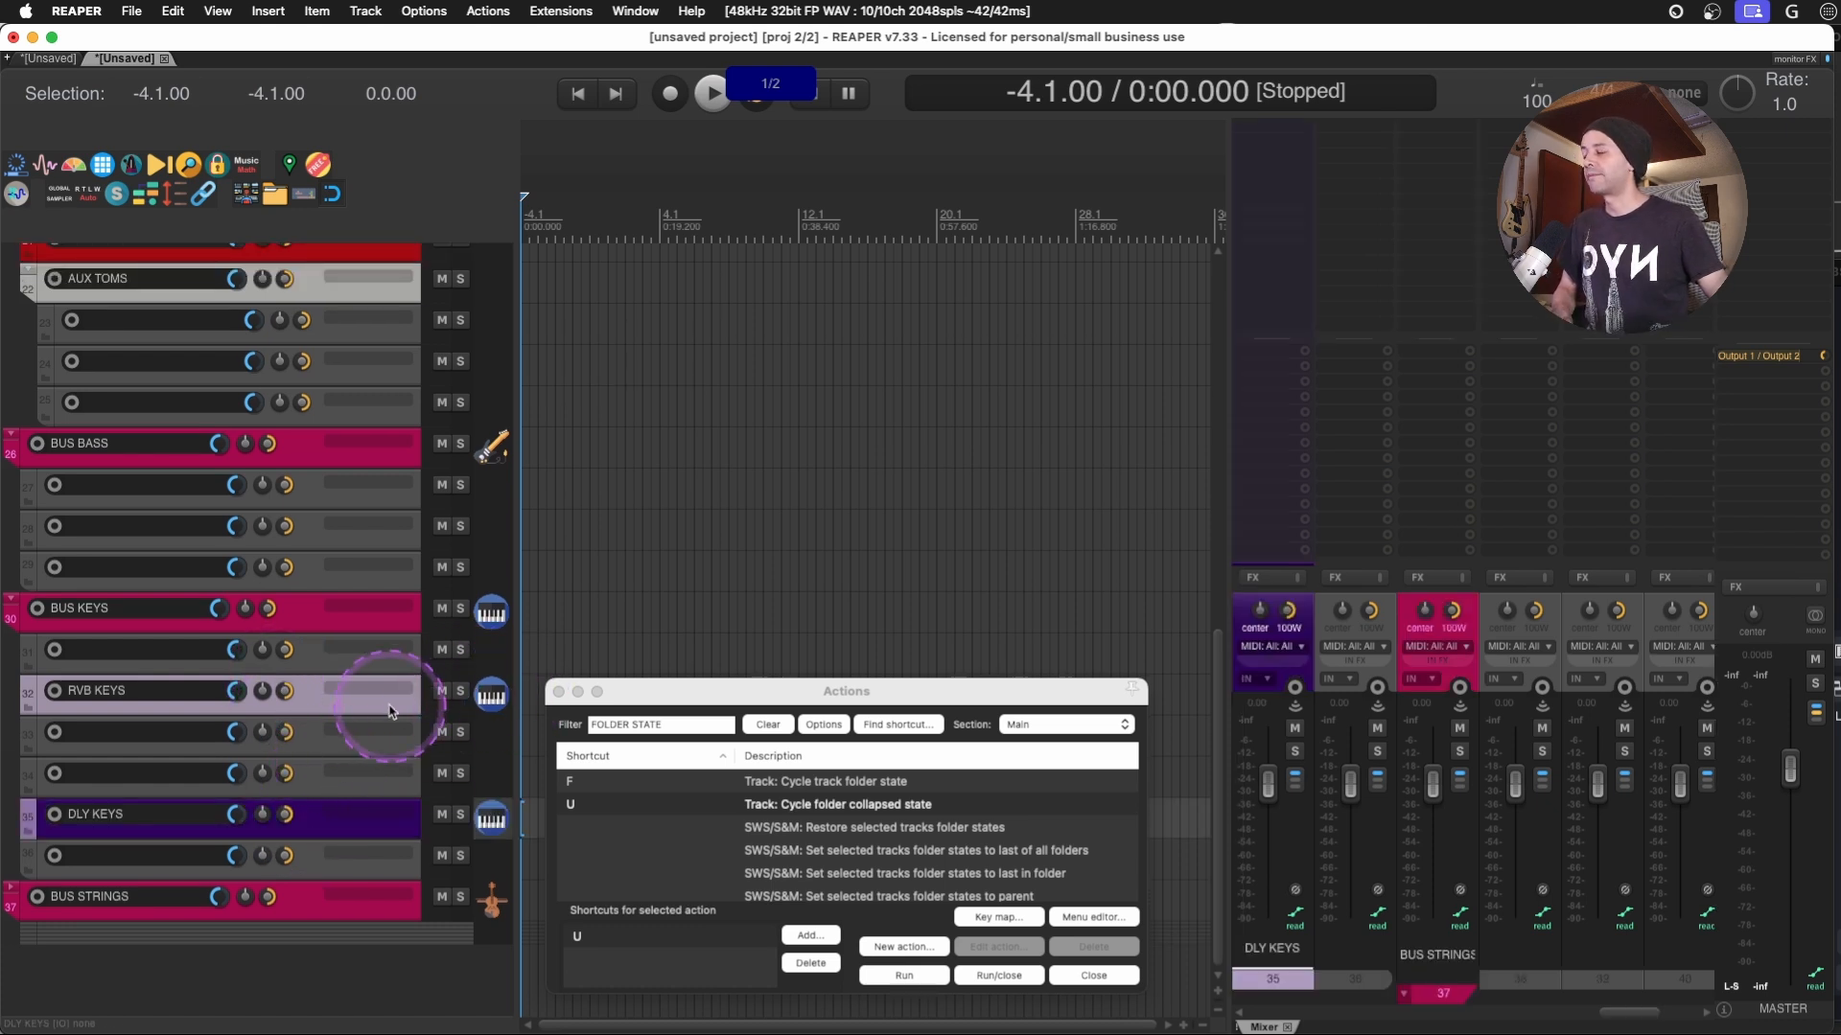
scroll(316, 743, "up", 3)
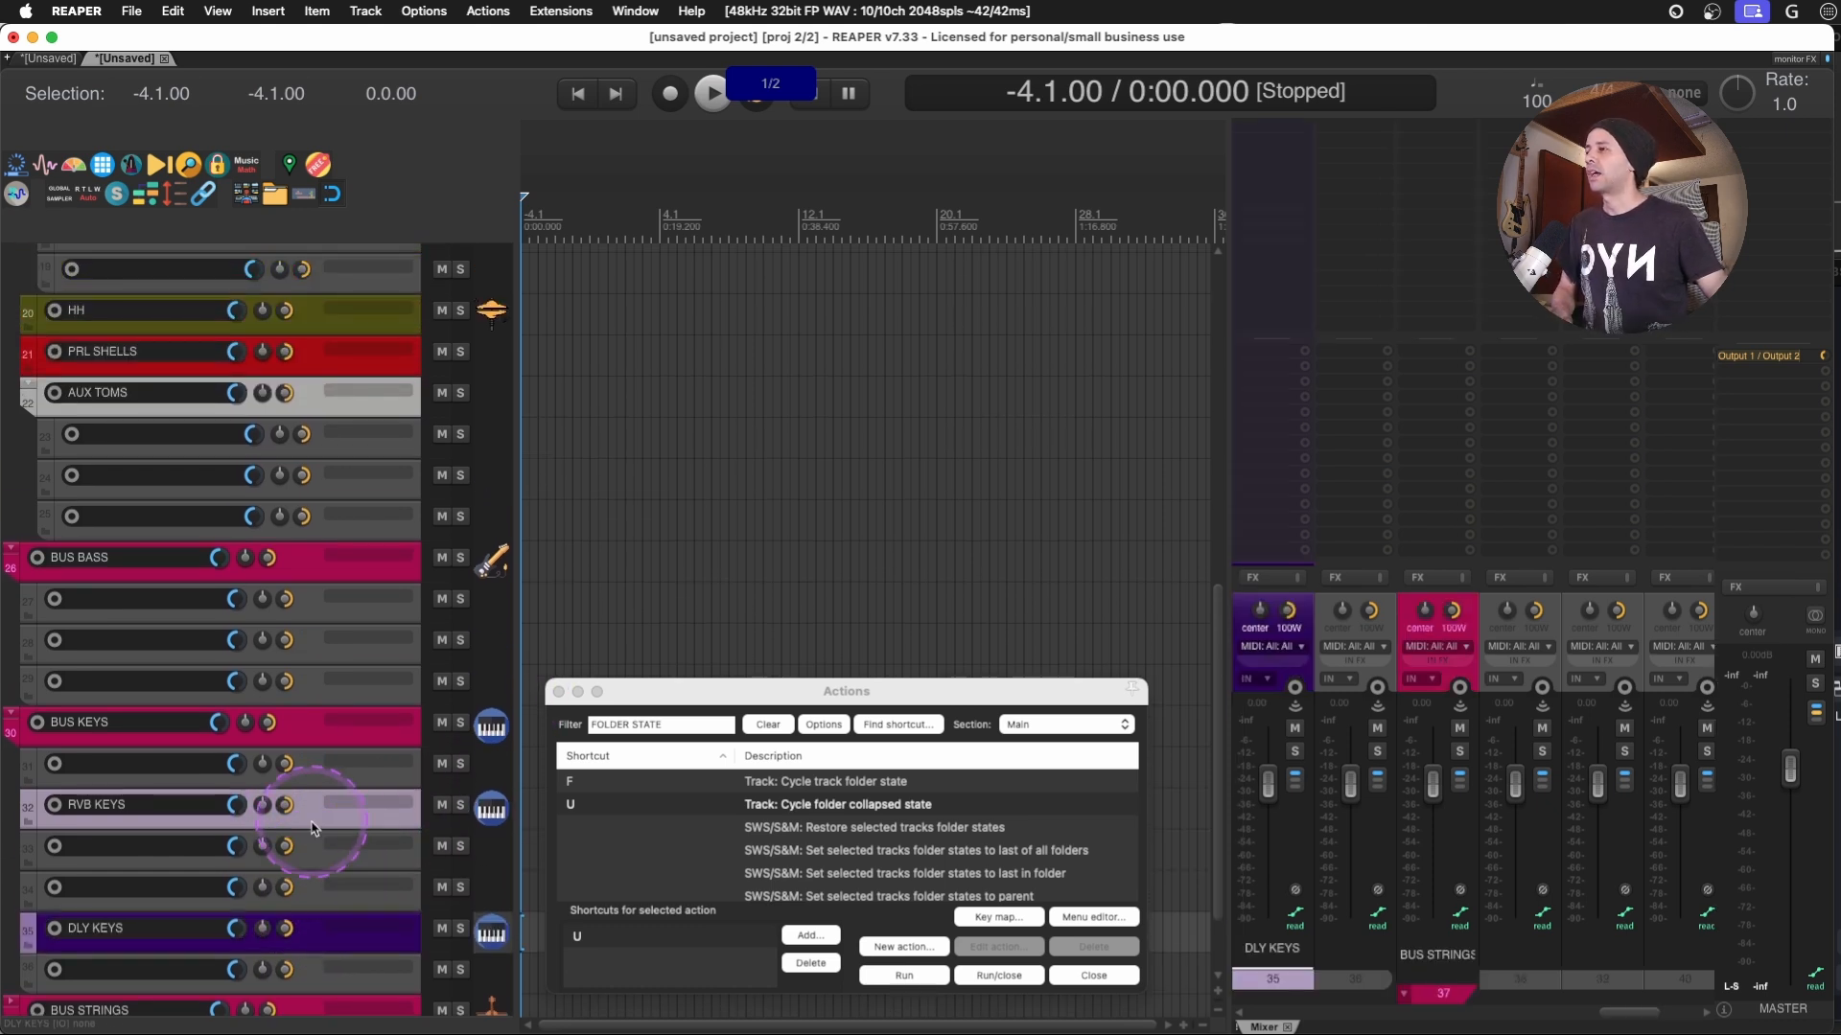
- Look up the action assigned to Cmd+Shift+G in the action list
scroll(314, 828, "down", 3)
scroll(319, 788, "up", 6)
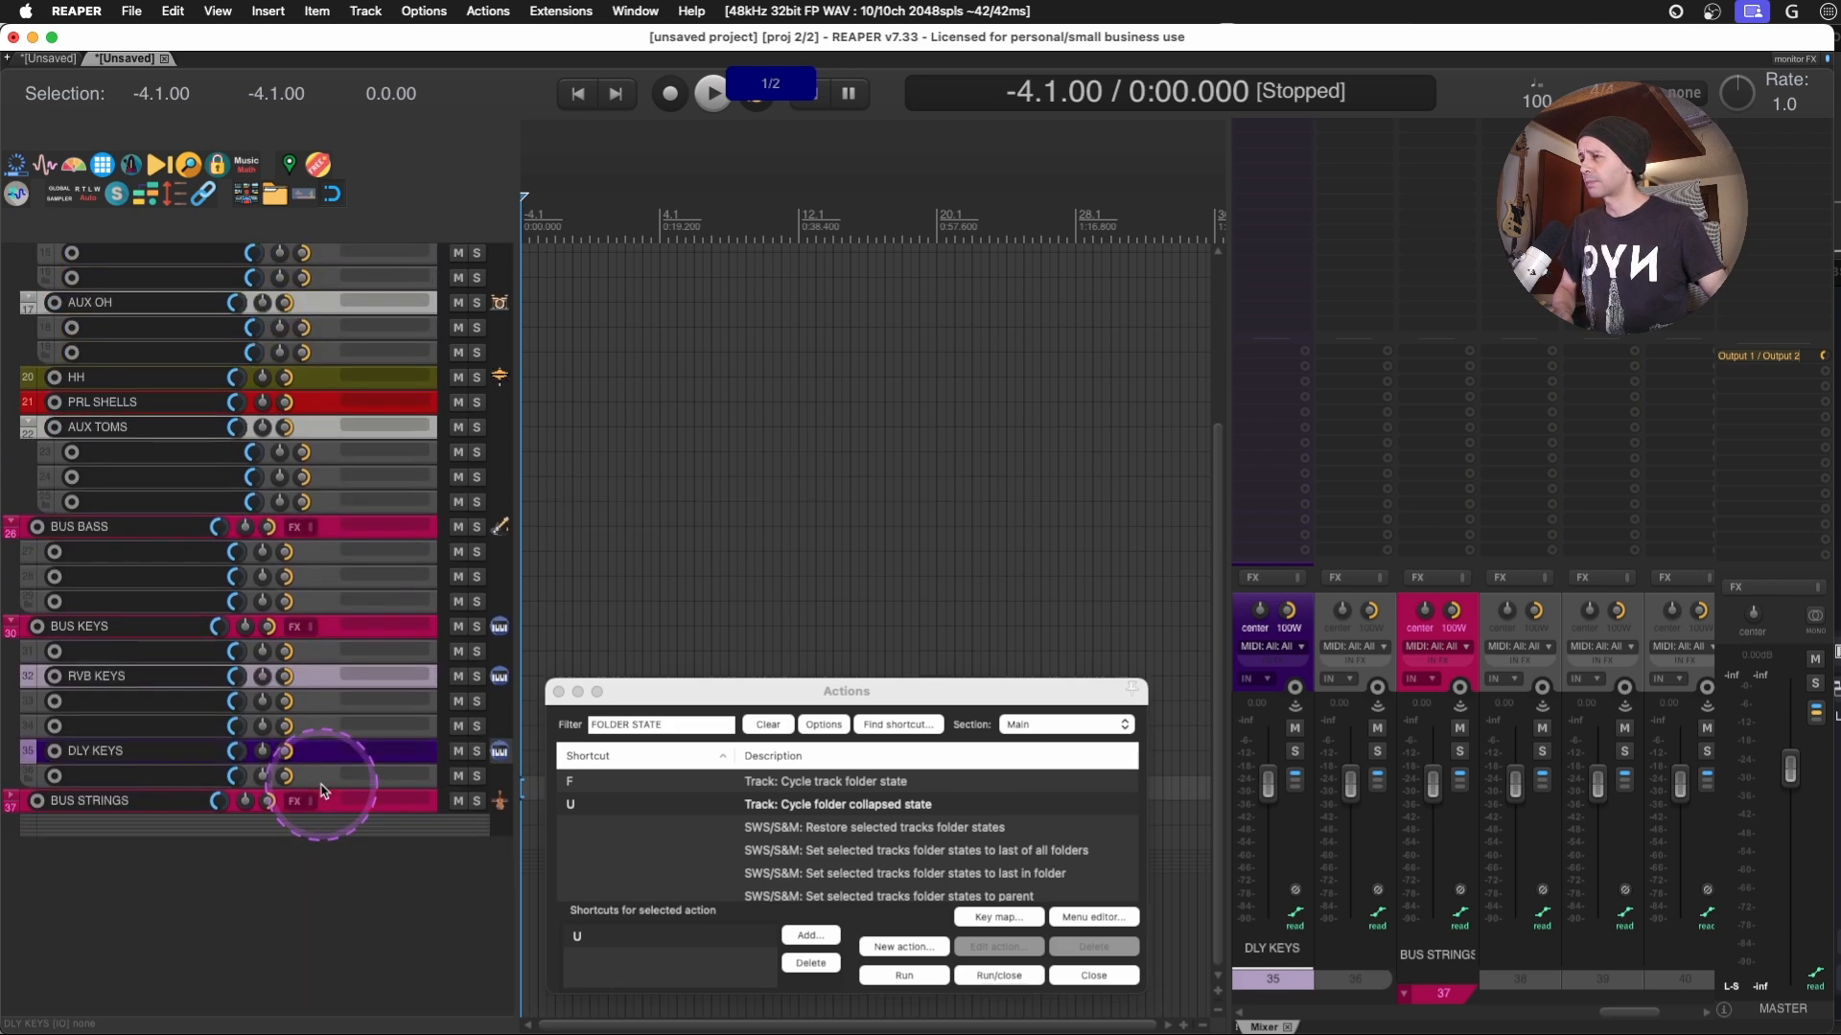
left_click(315, 852)
left_click(897, 725)
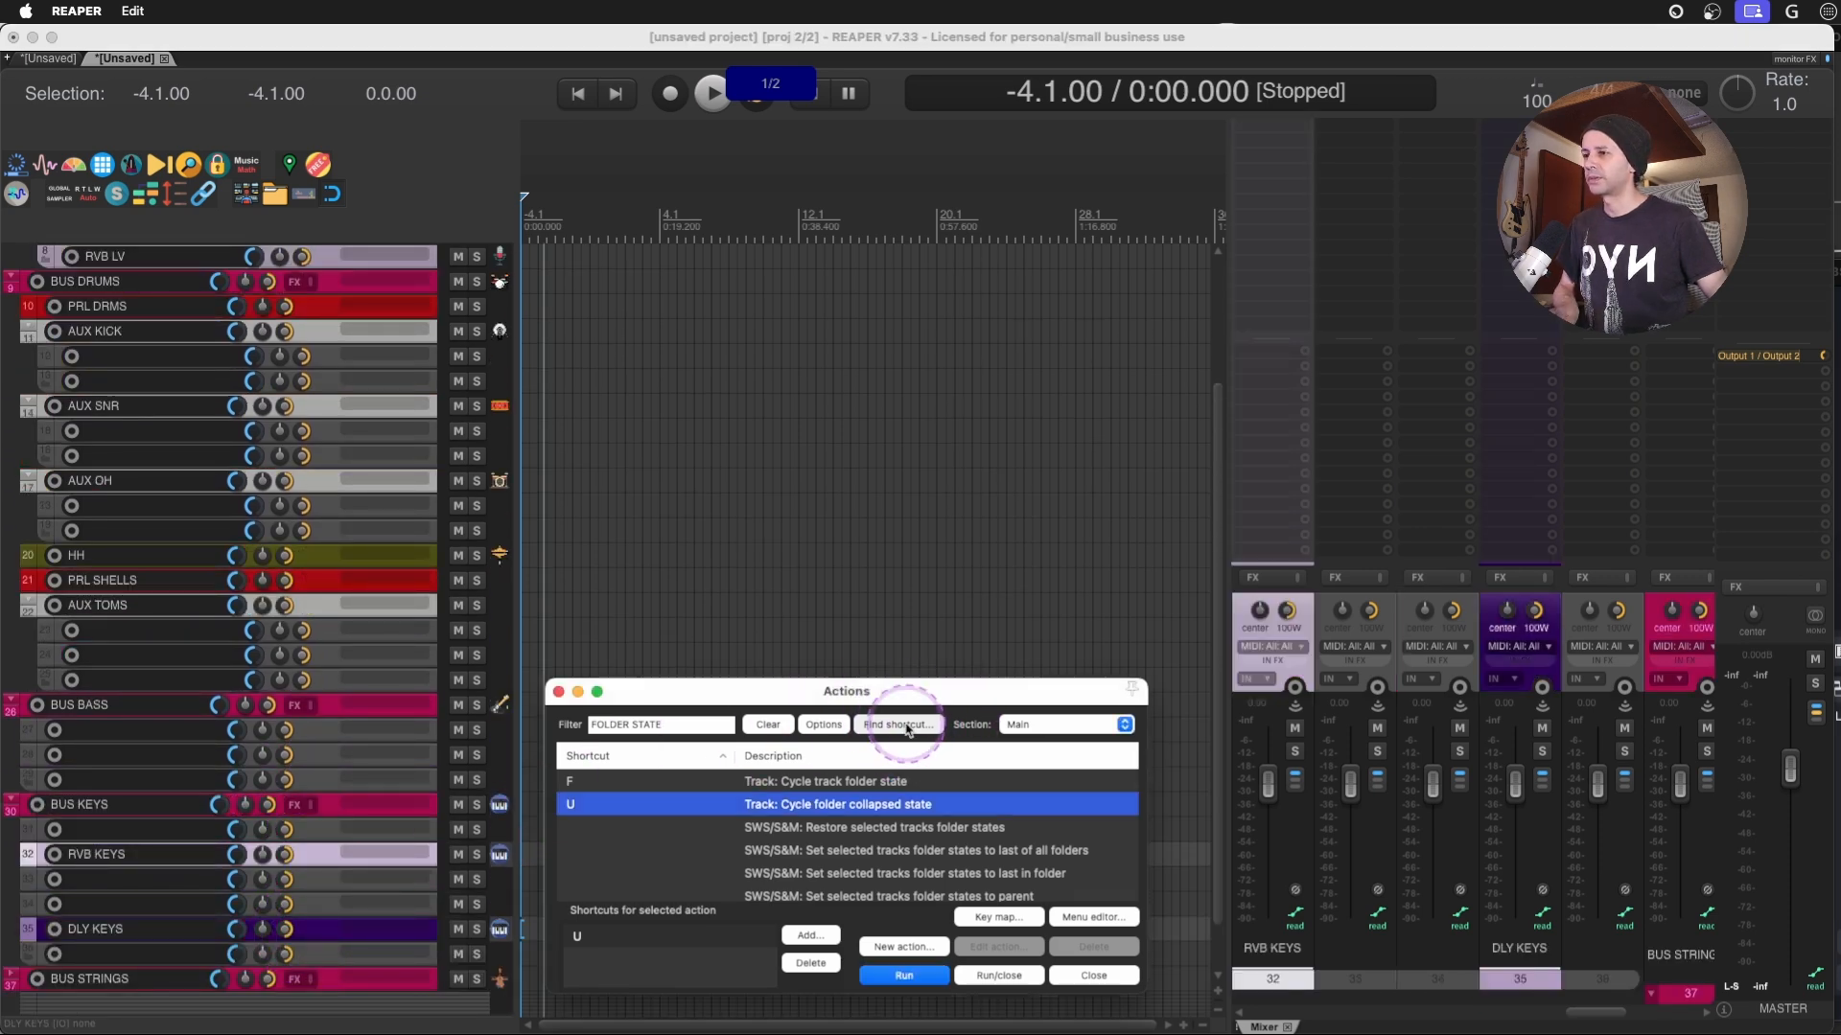
key("super+shift+g")
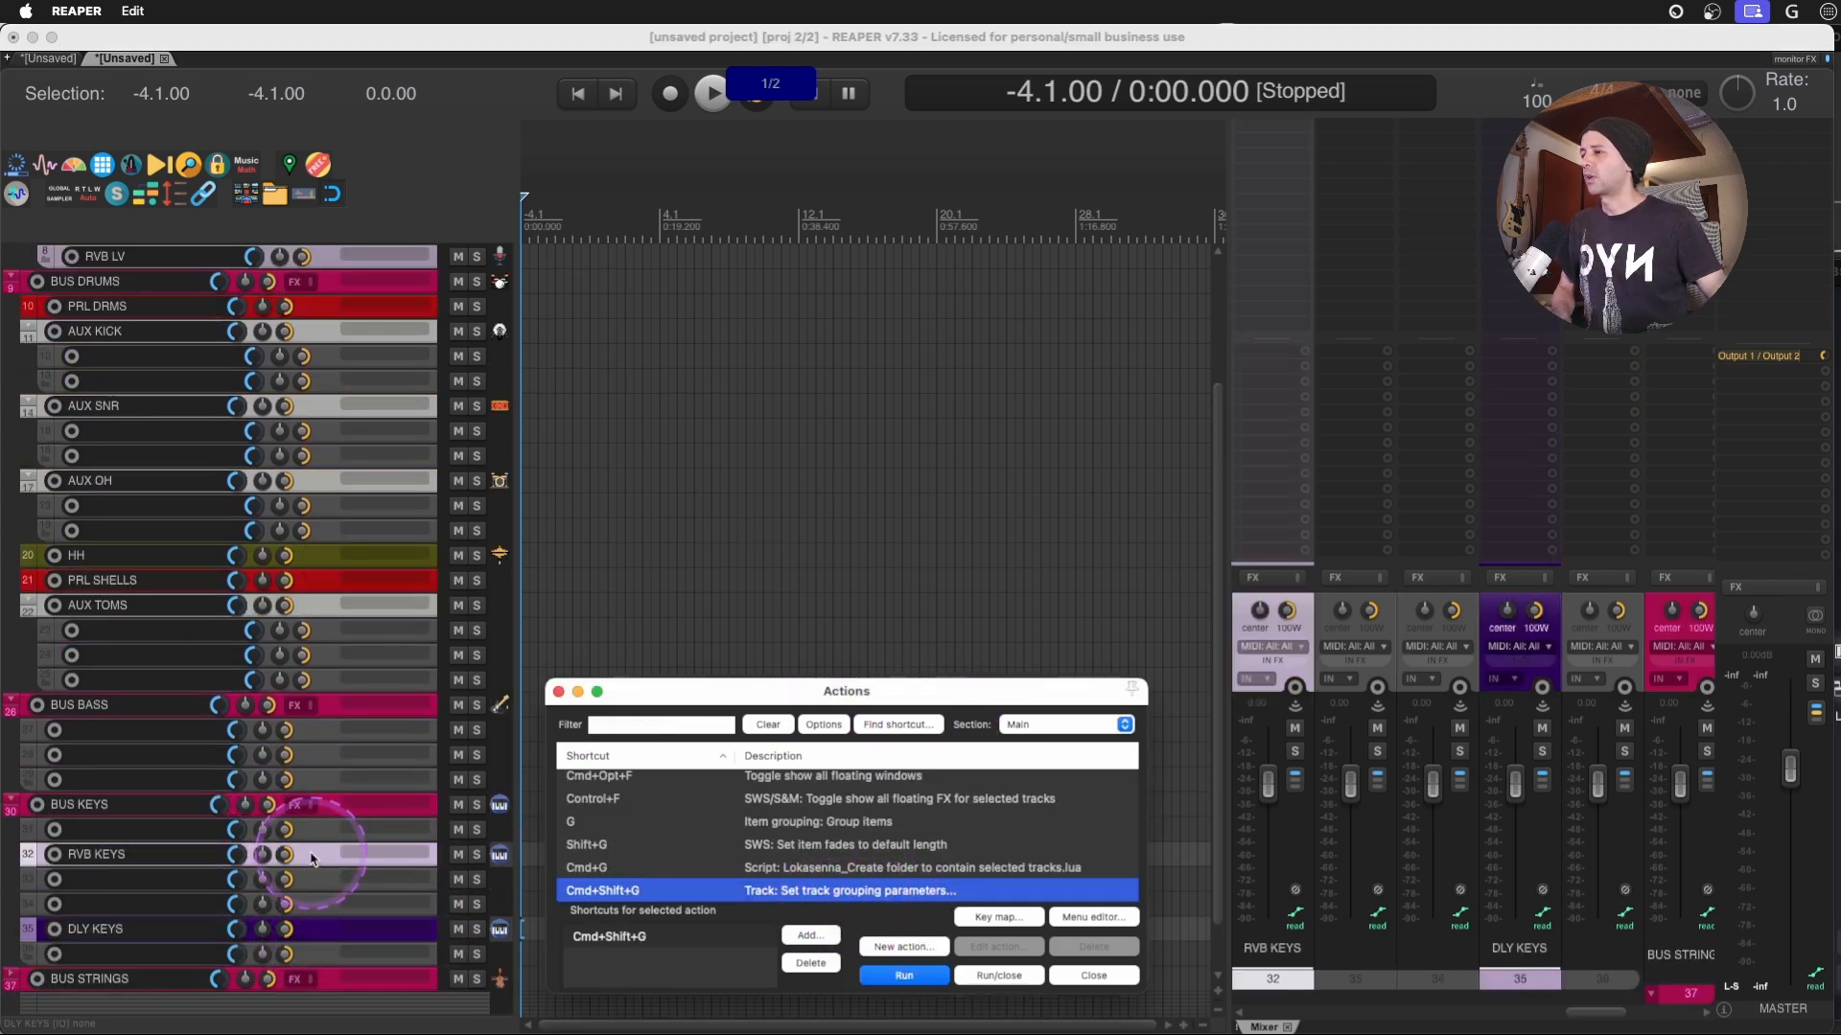
- Select RVB KEYS, DLY KEYS, DELAY LV and both RVB LV tracks, and open their track grouping parameters
left_click(321, 926)
left_click(322, 926, "super")
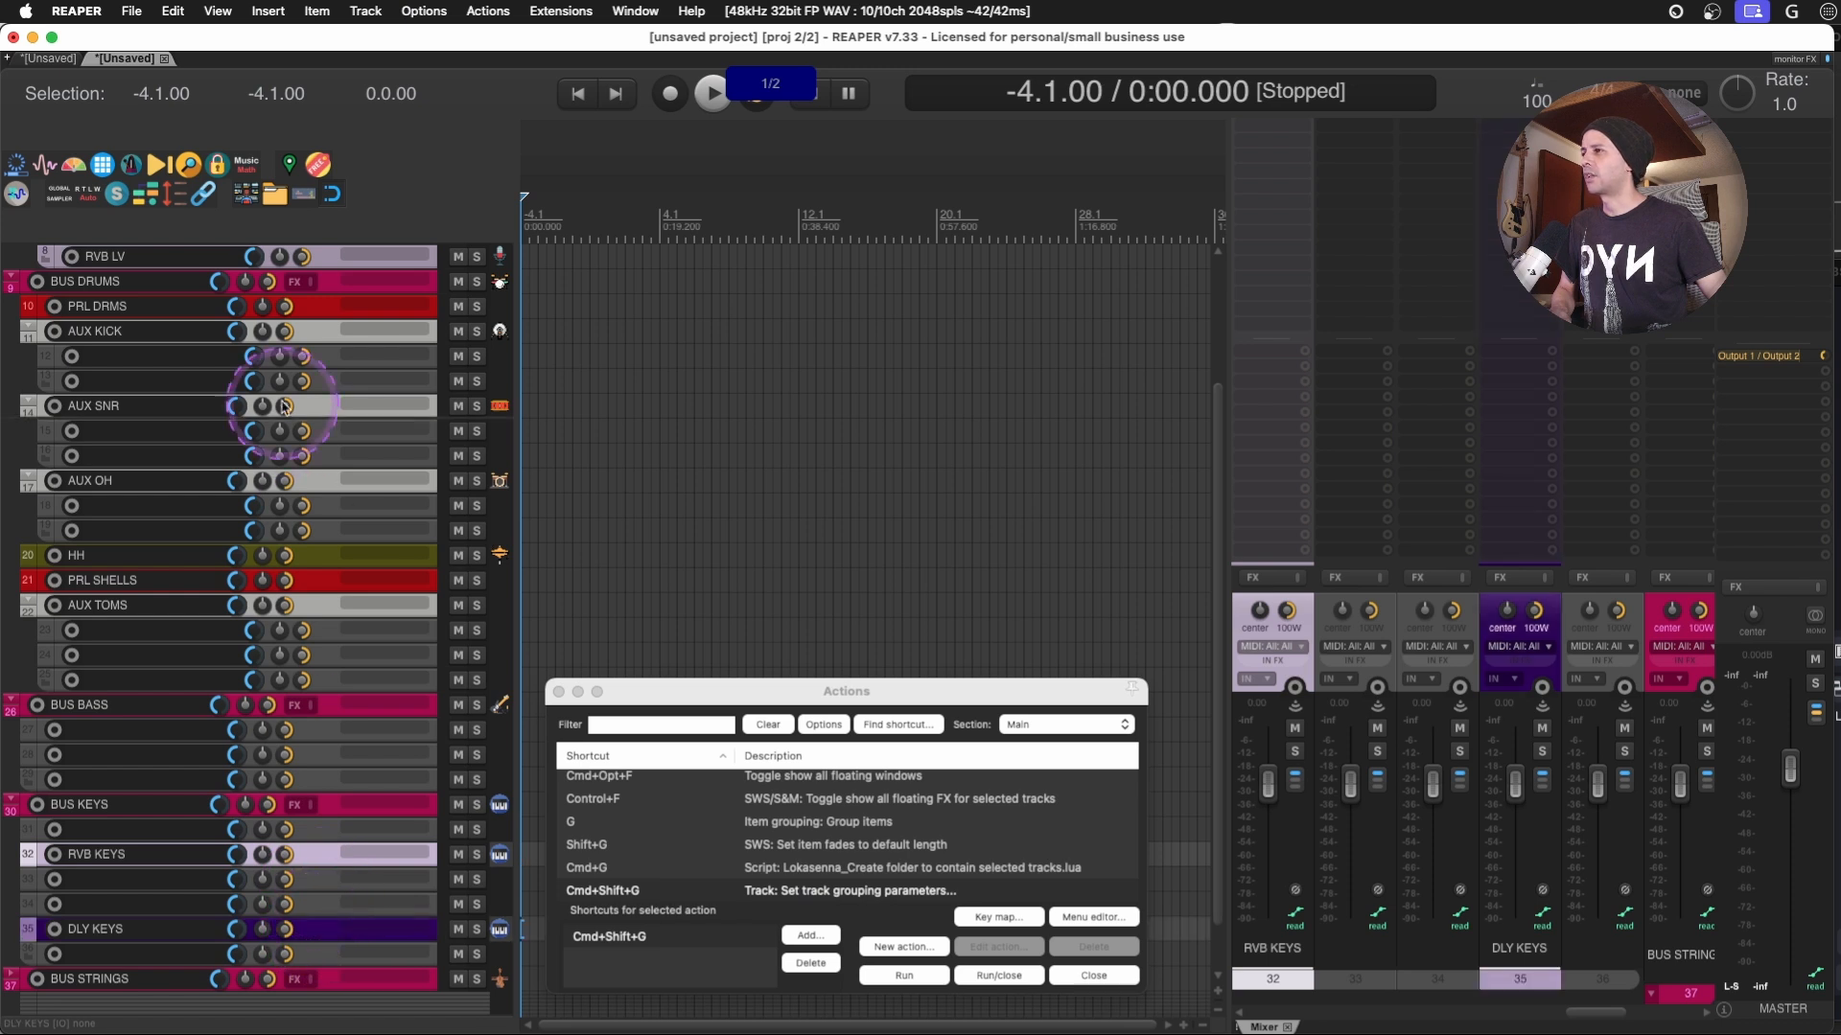
left_click(312, 315)
scroll(322, 336, "up", 2)
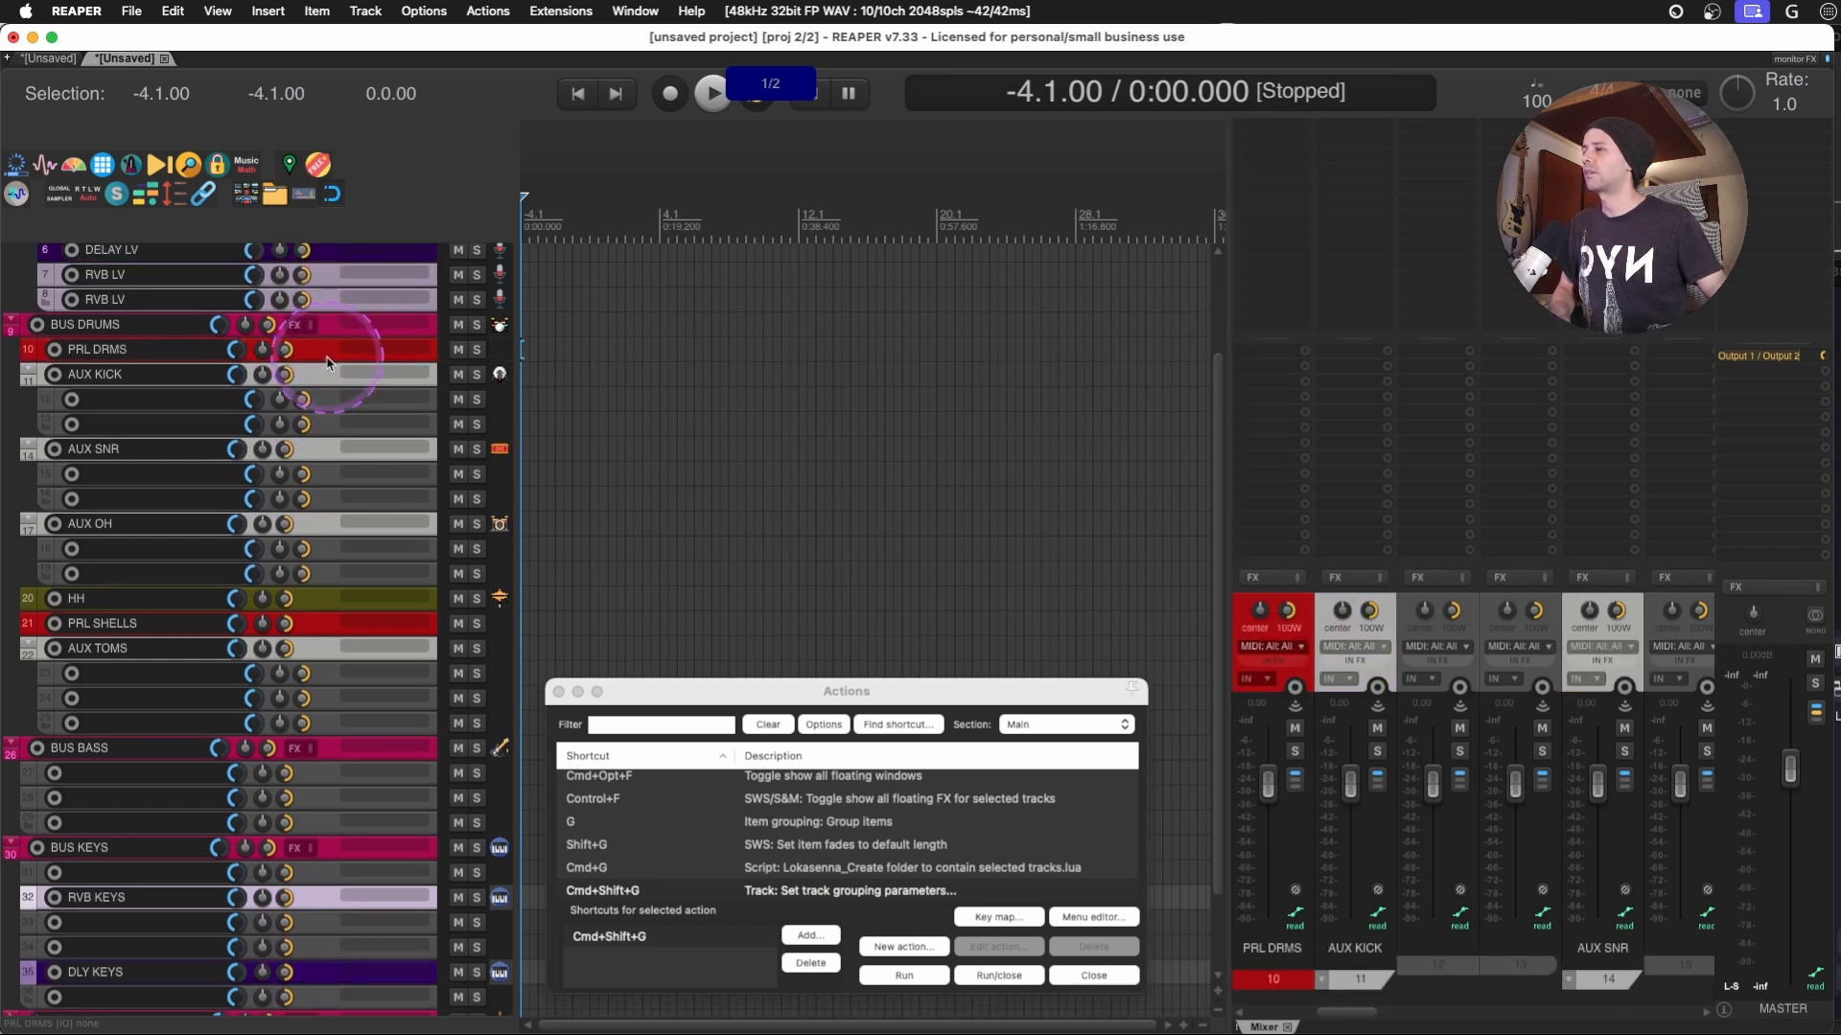
scroll(326, 364, "up", 2)
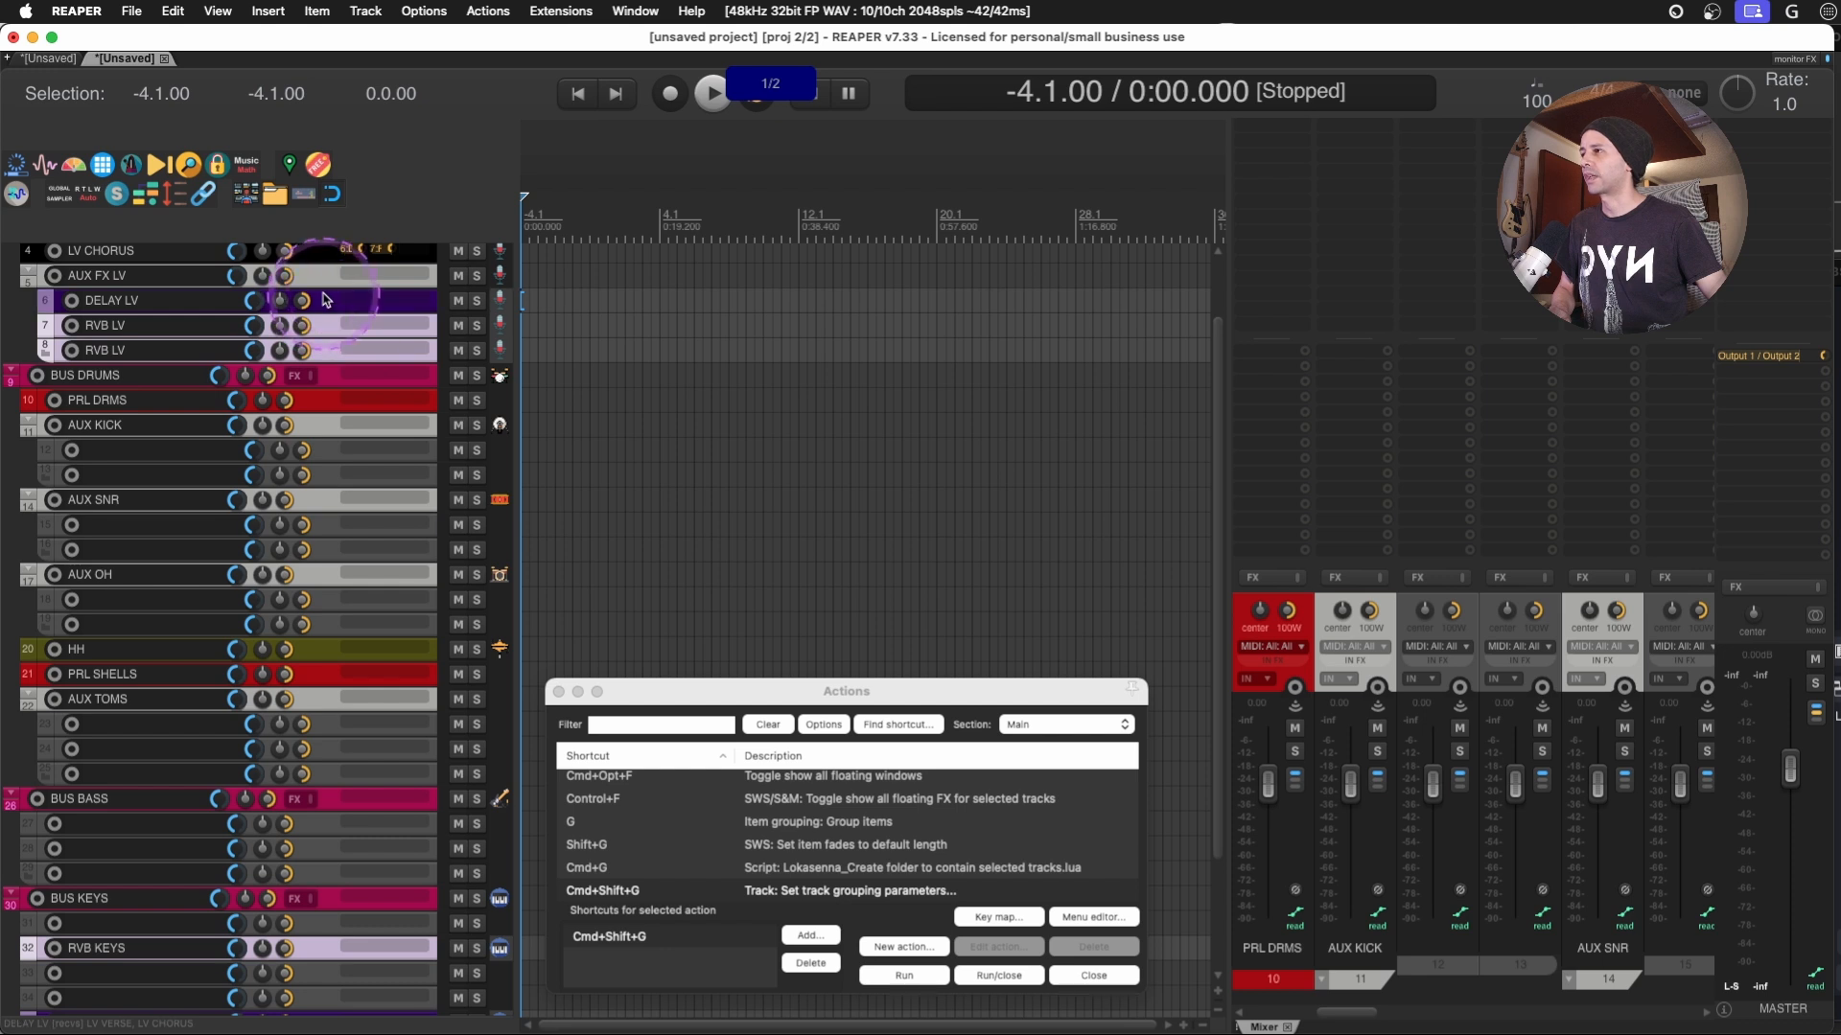
scroll(373, 565, "down", 5)
scroll(375, 568, "down", 2)
key("super+shift+g")
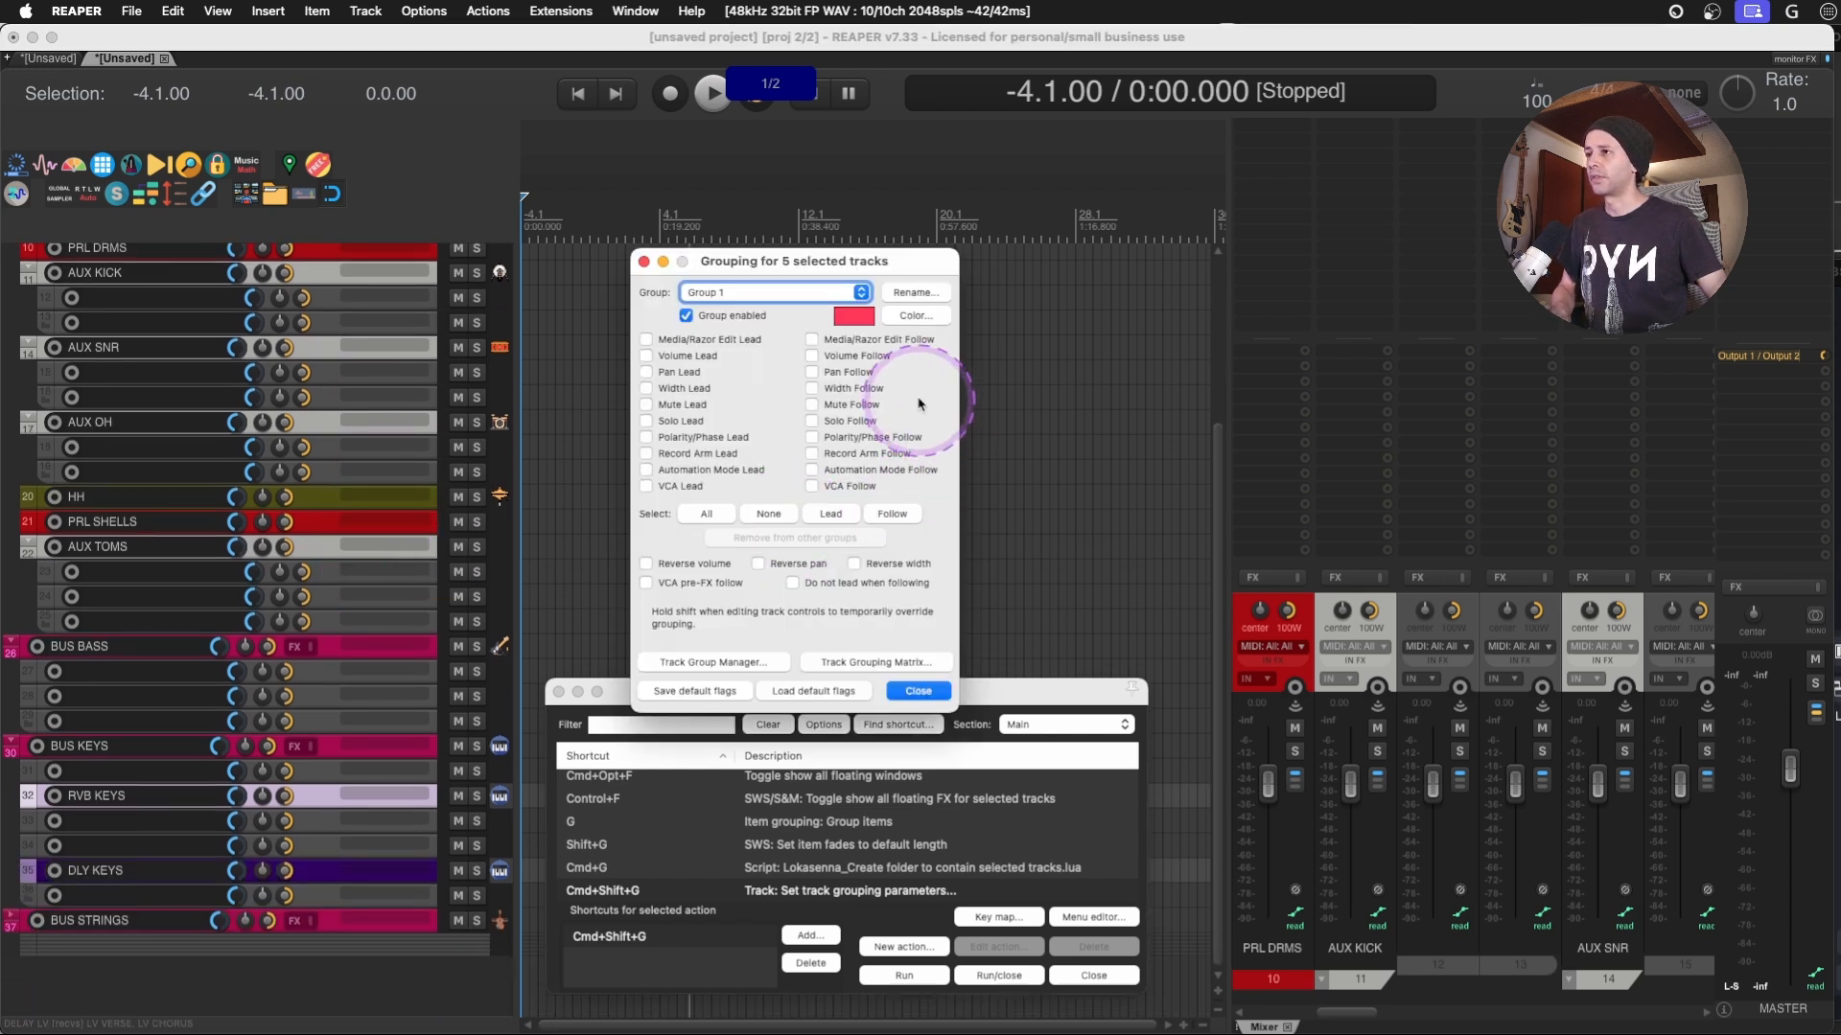
- Name Group 1 SPATIAL FX and load the default grouping flags for the five selected effect tracks
left_click(913, 293)
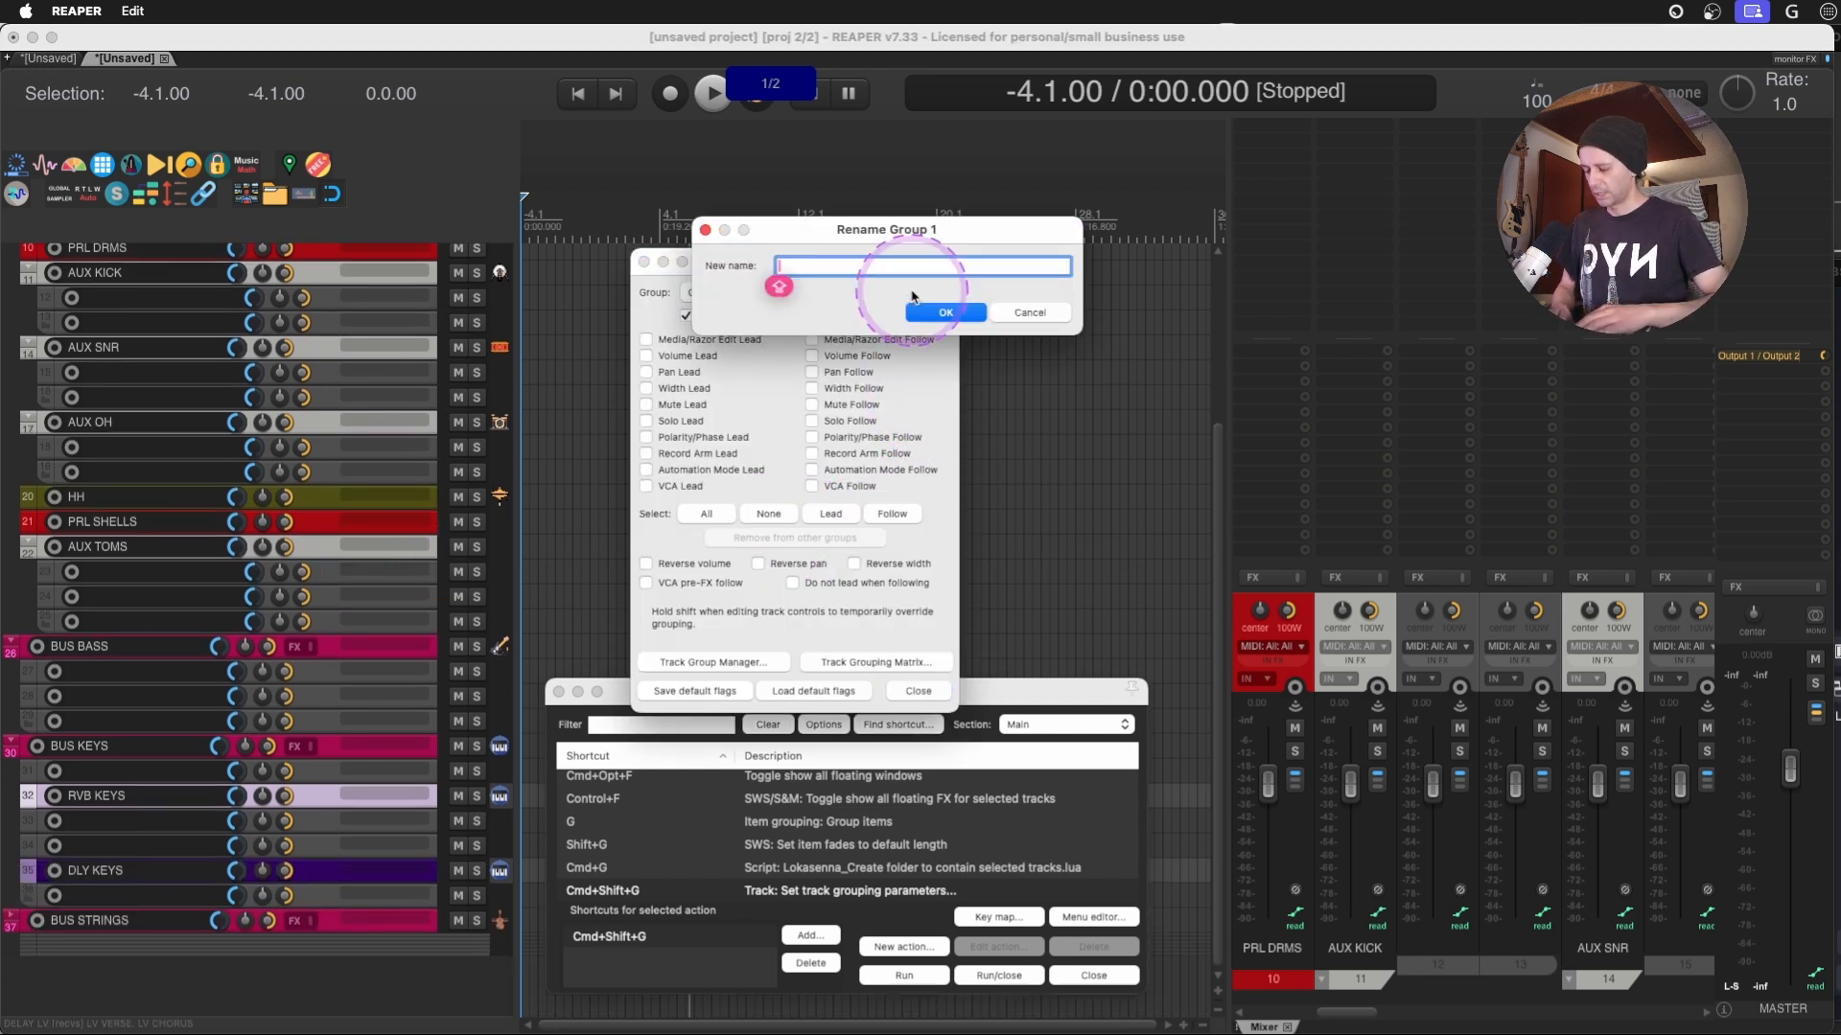
type("SPATIAL F")
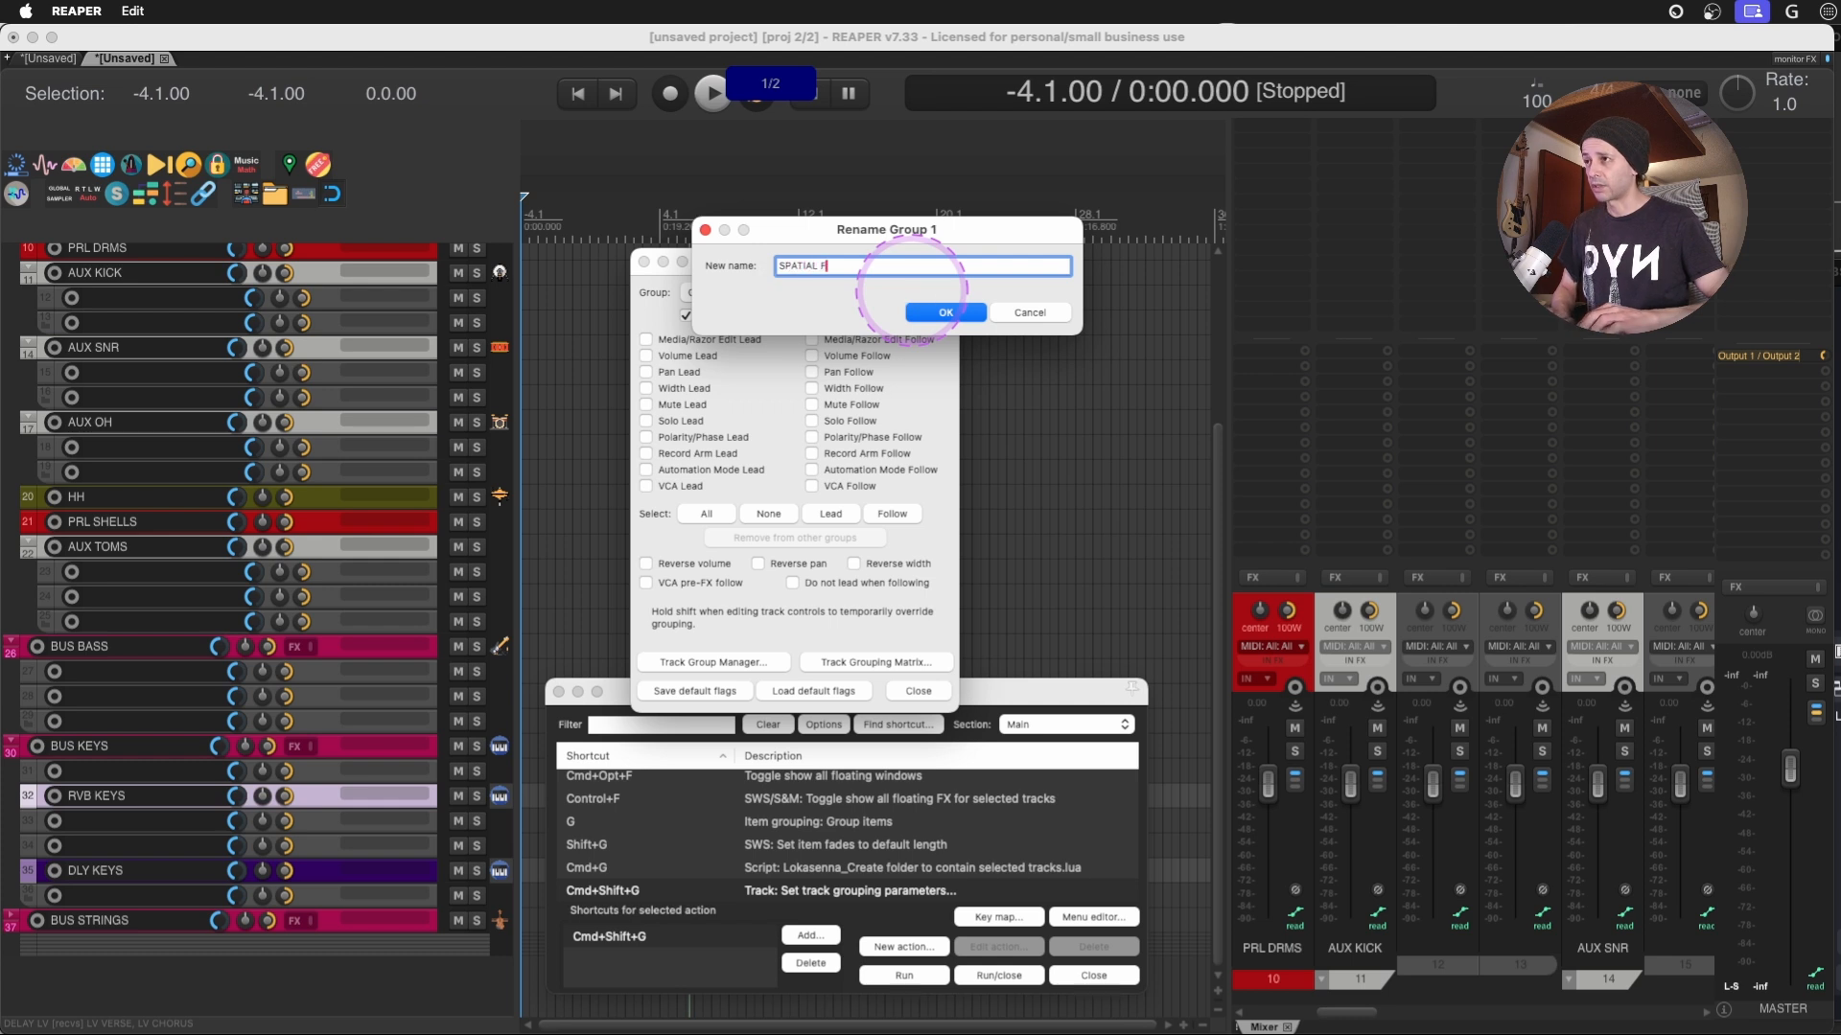
type("X")
key("Return")
left_click(823, 690)
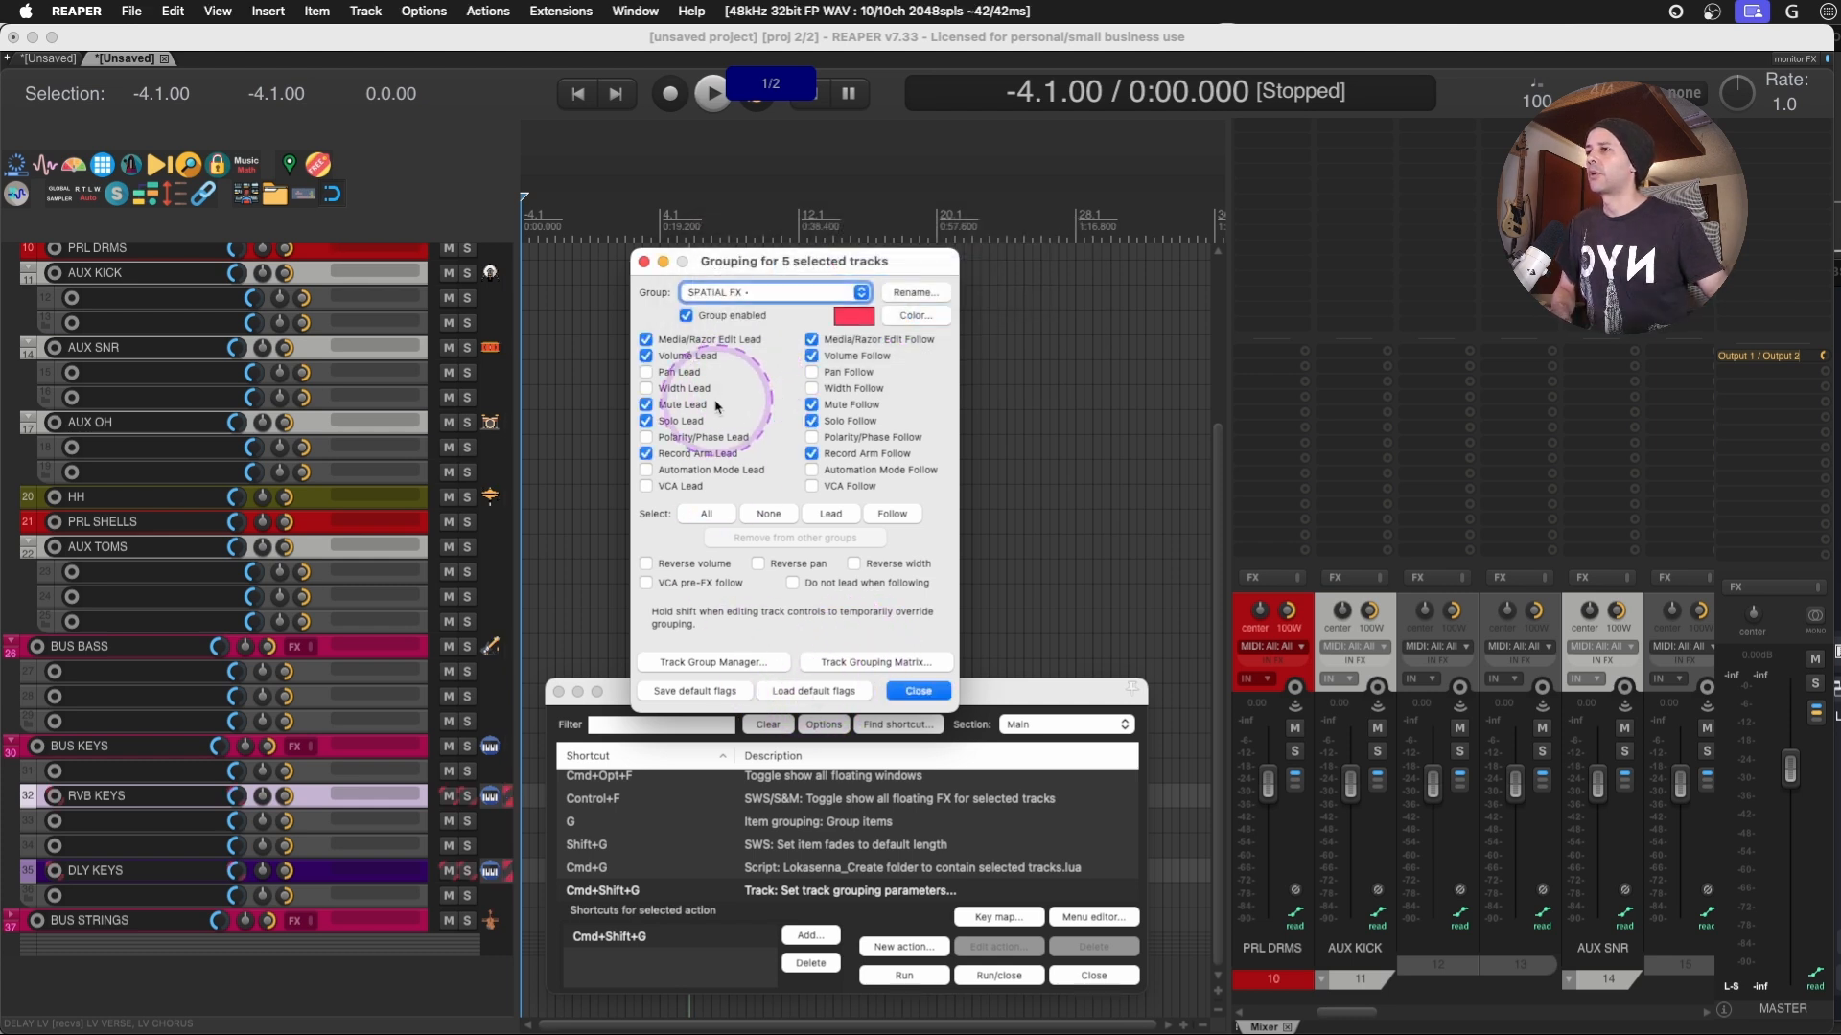
left_click(918, 690)
- Lower the volume of the grouped DLY KEYS track slightly, switch track grouping off, and close the action list
left_click(303, 798)
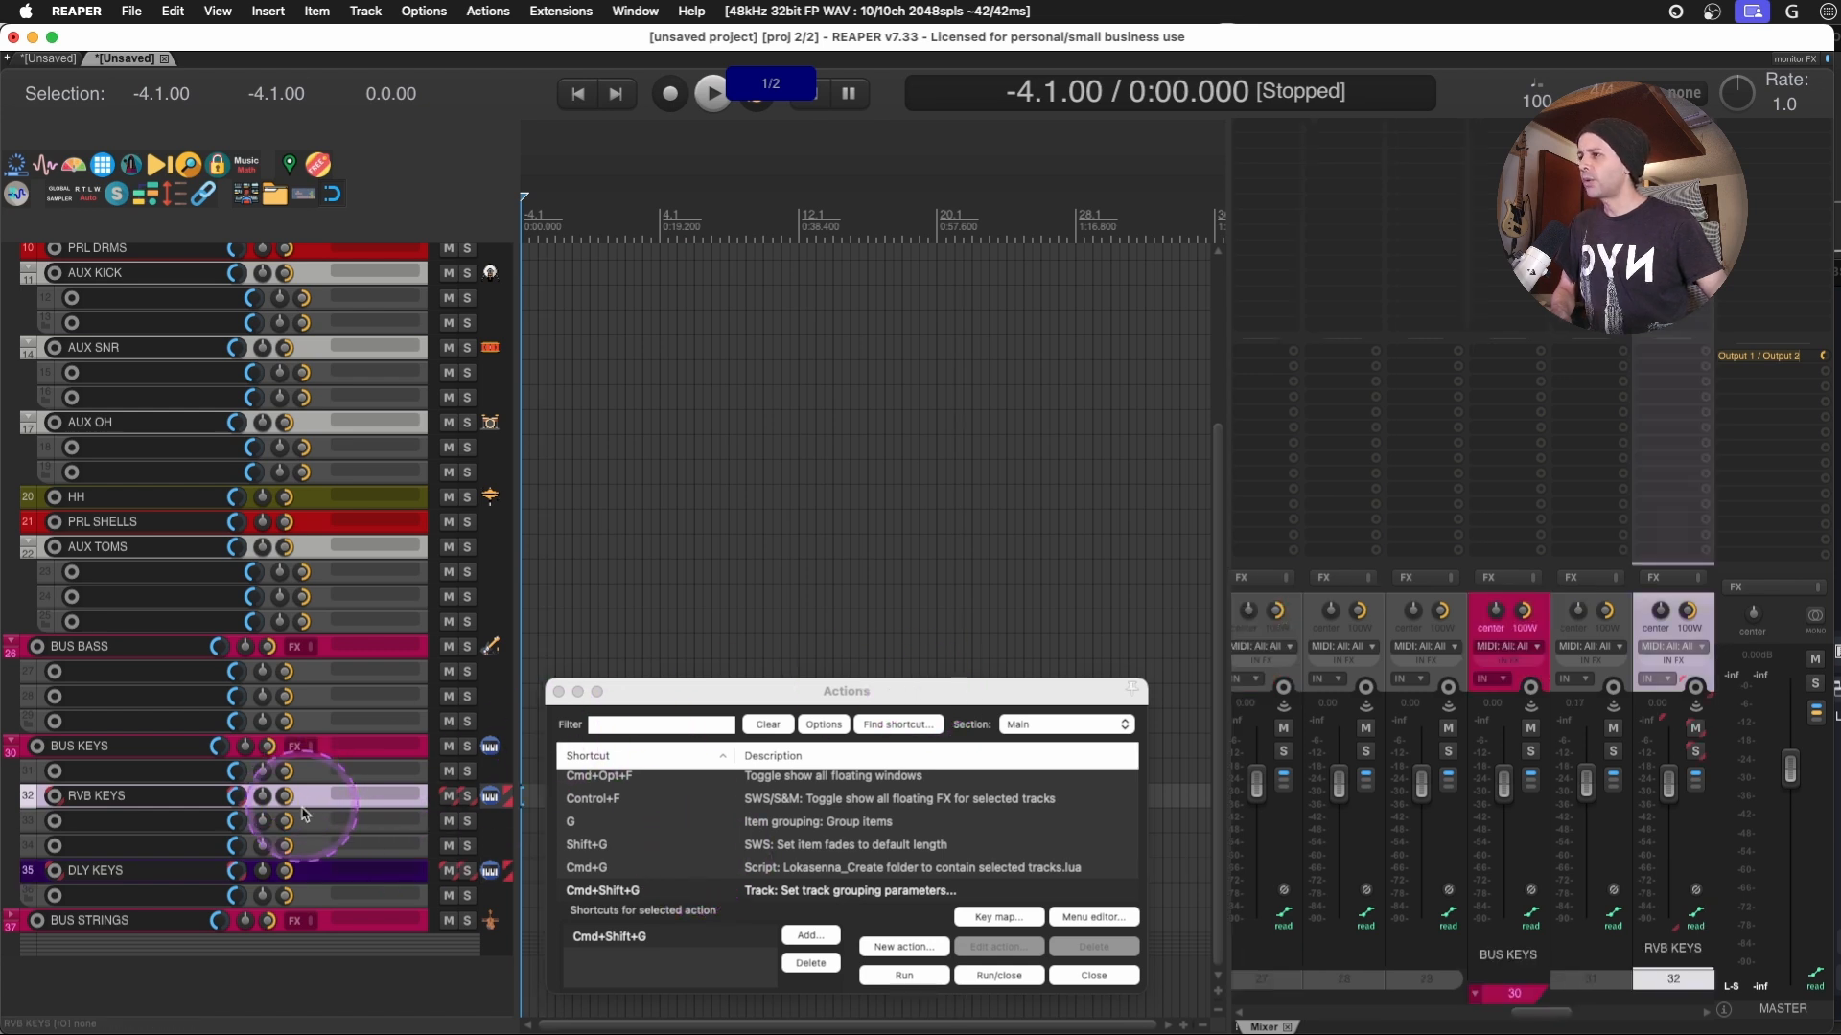
left_click_drag(238, 870, 233, 876)
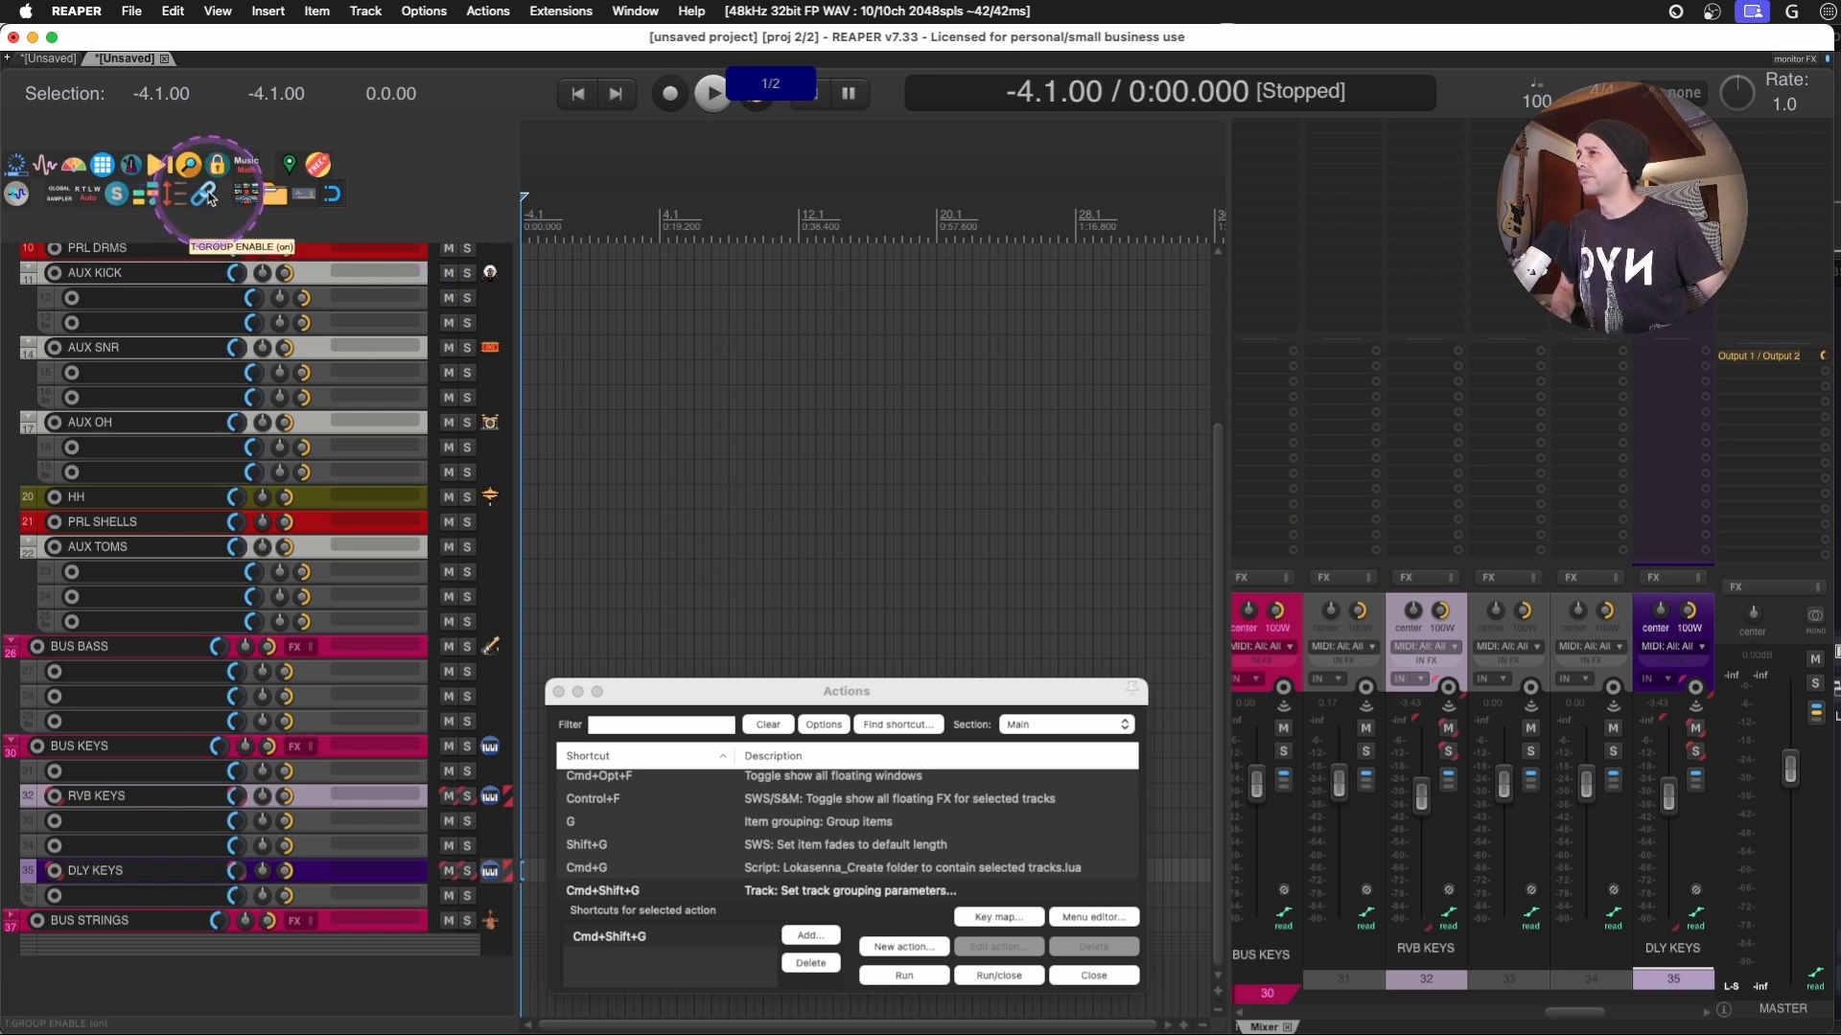
left_click(207, 196)
left_click(1094, 974)
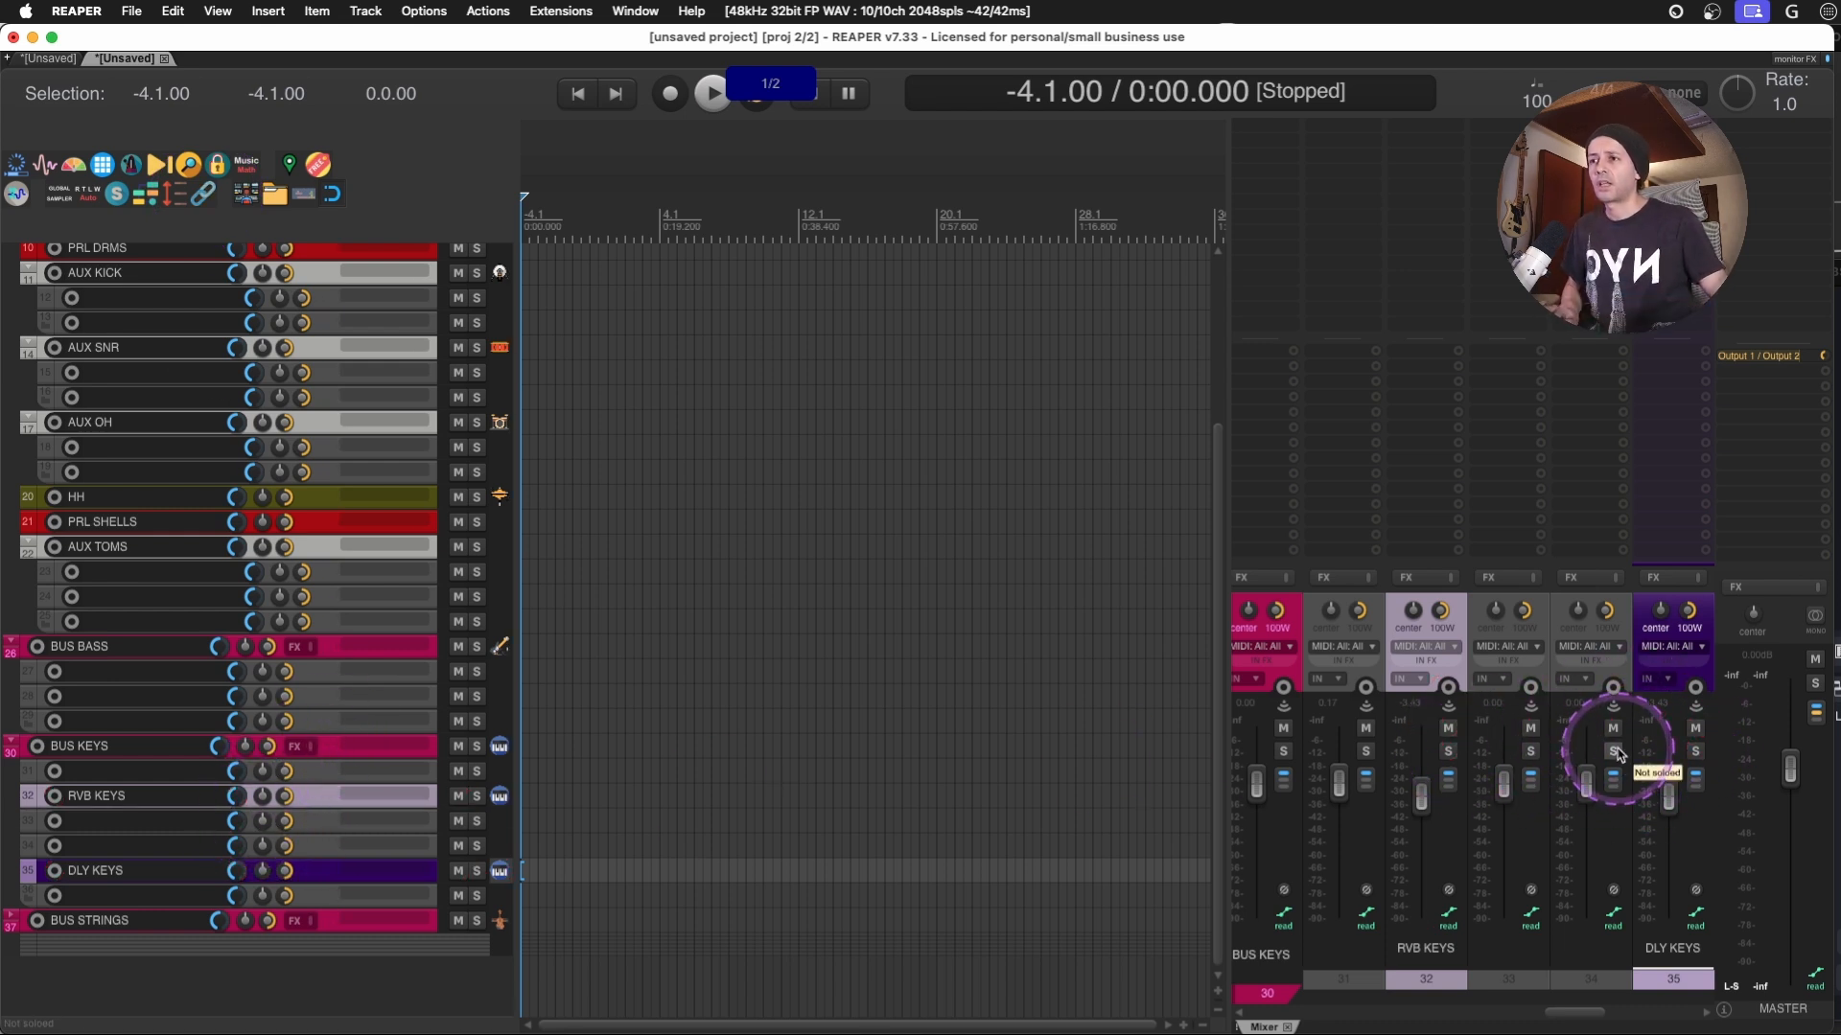
- With track grouping enabled, pull the DLY KEYS fader far down to move the SPATIAL FX tracks' volumes together
left_click_drag(1668, 795, 1684, 889)
scroll(285, 729, "up", 5)
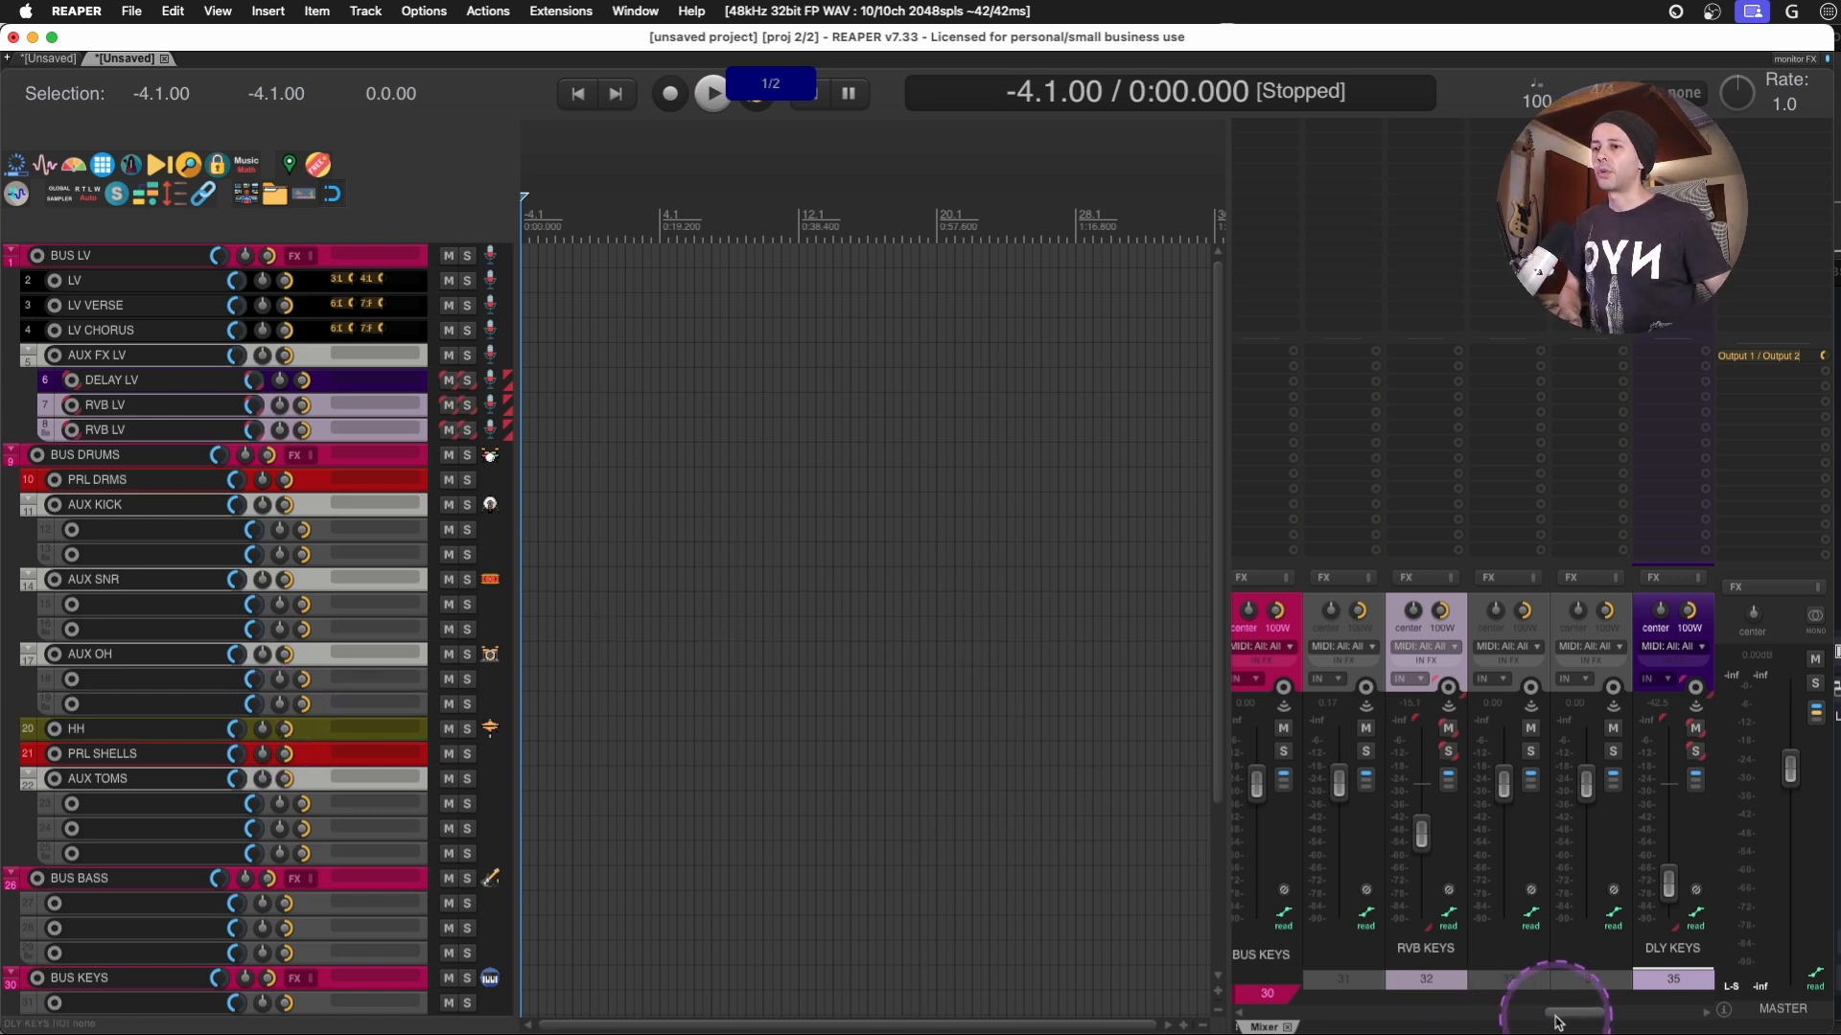
left_click_drag(1557, 1023, 1256, 1002)
scroll(1191, 464, "down", 5)
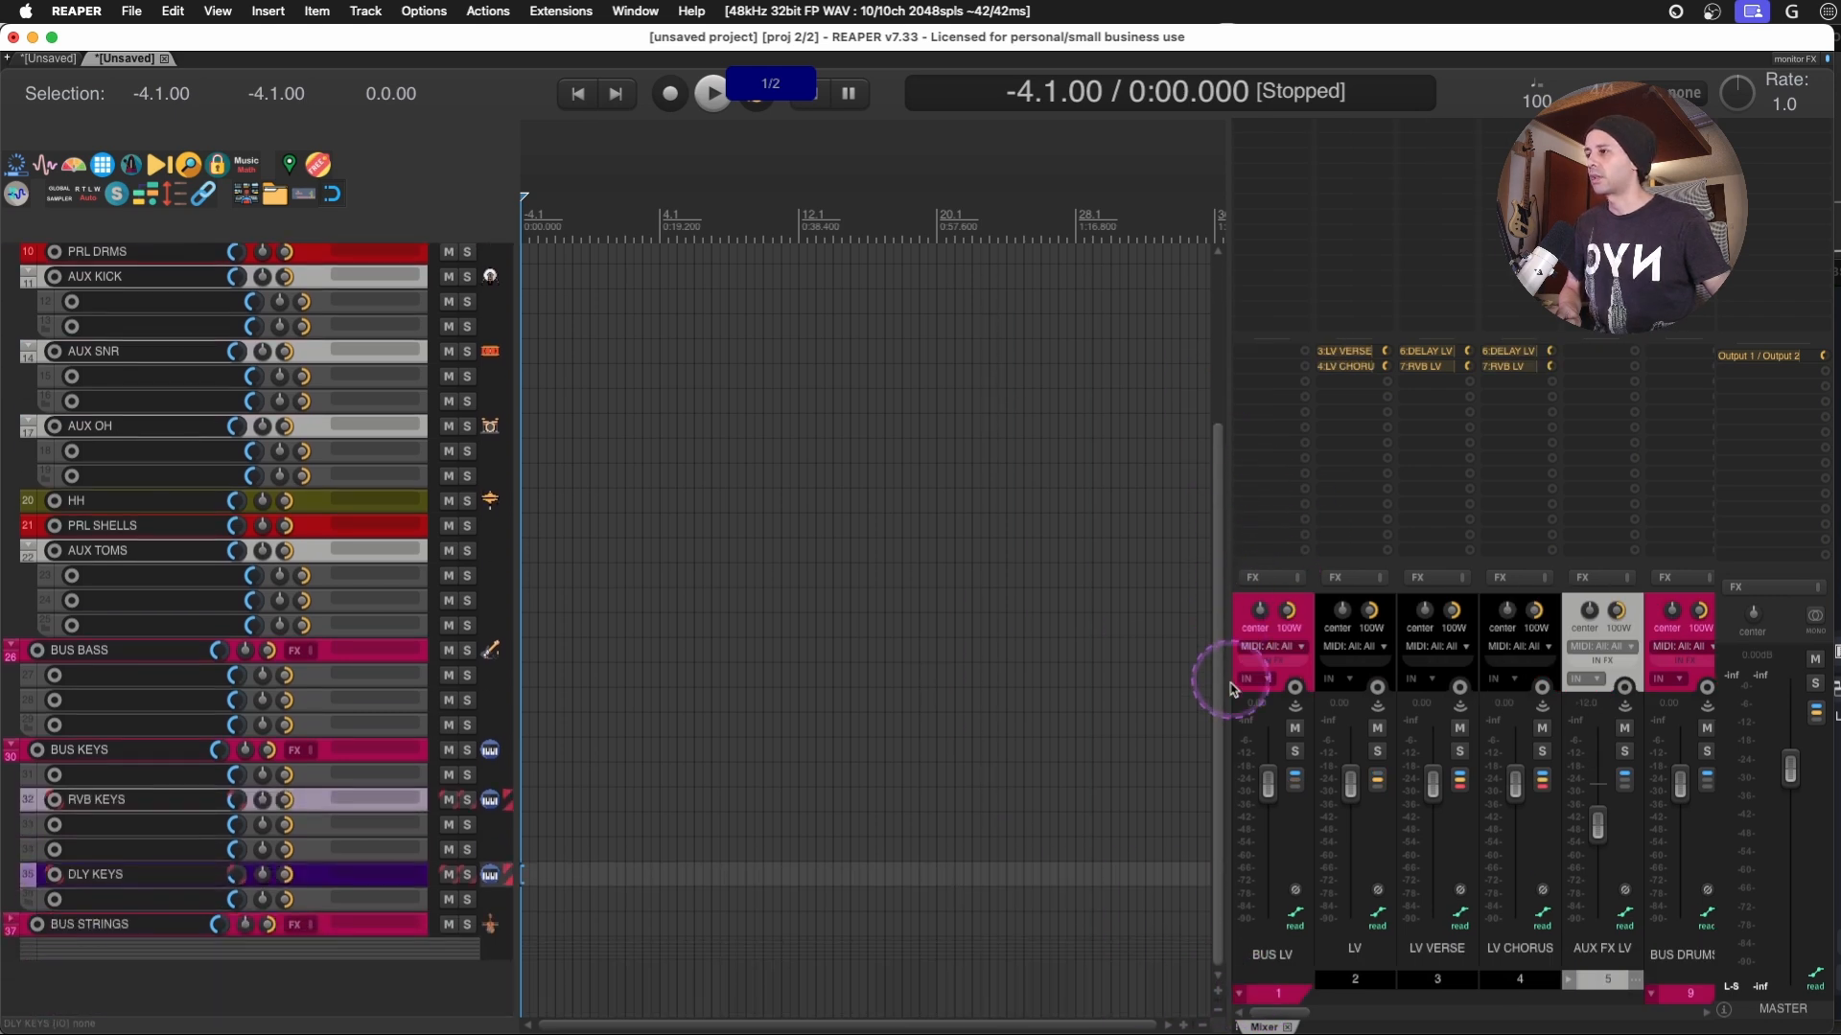
scroll(1184, 480, "up", 5)
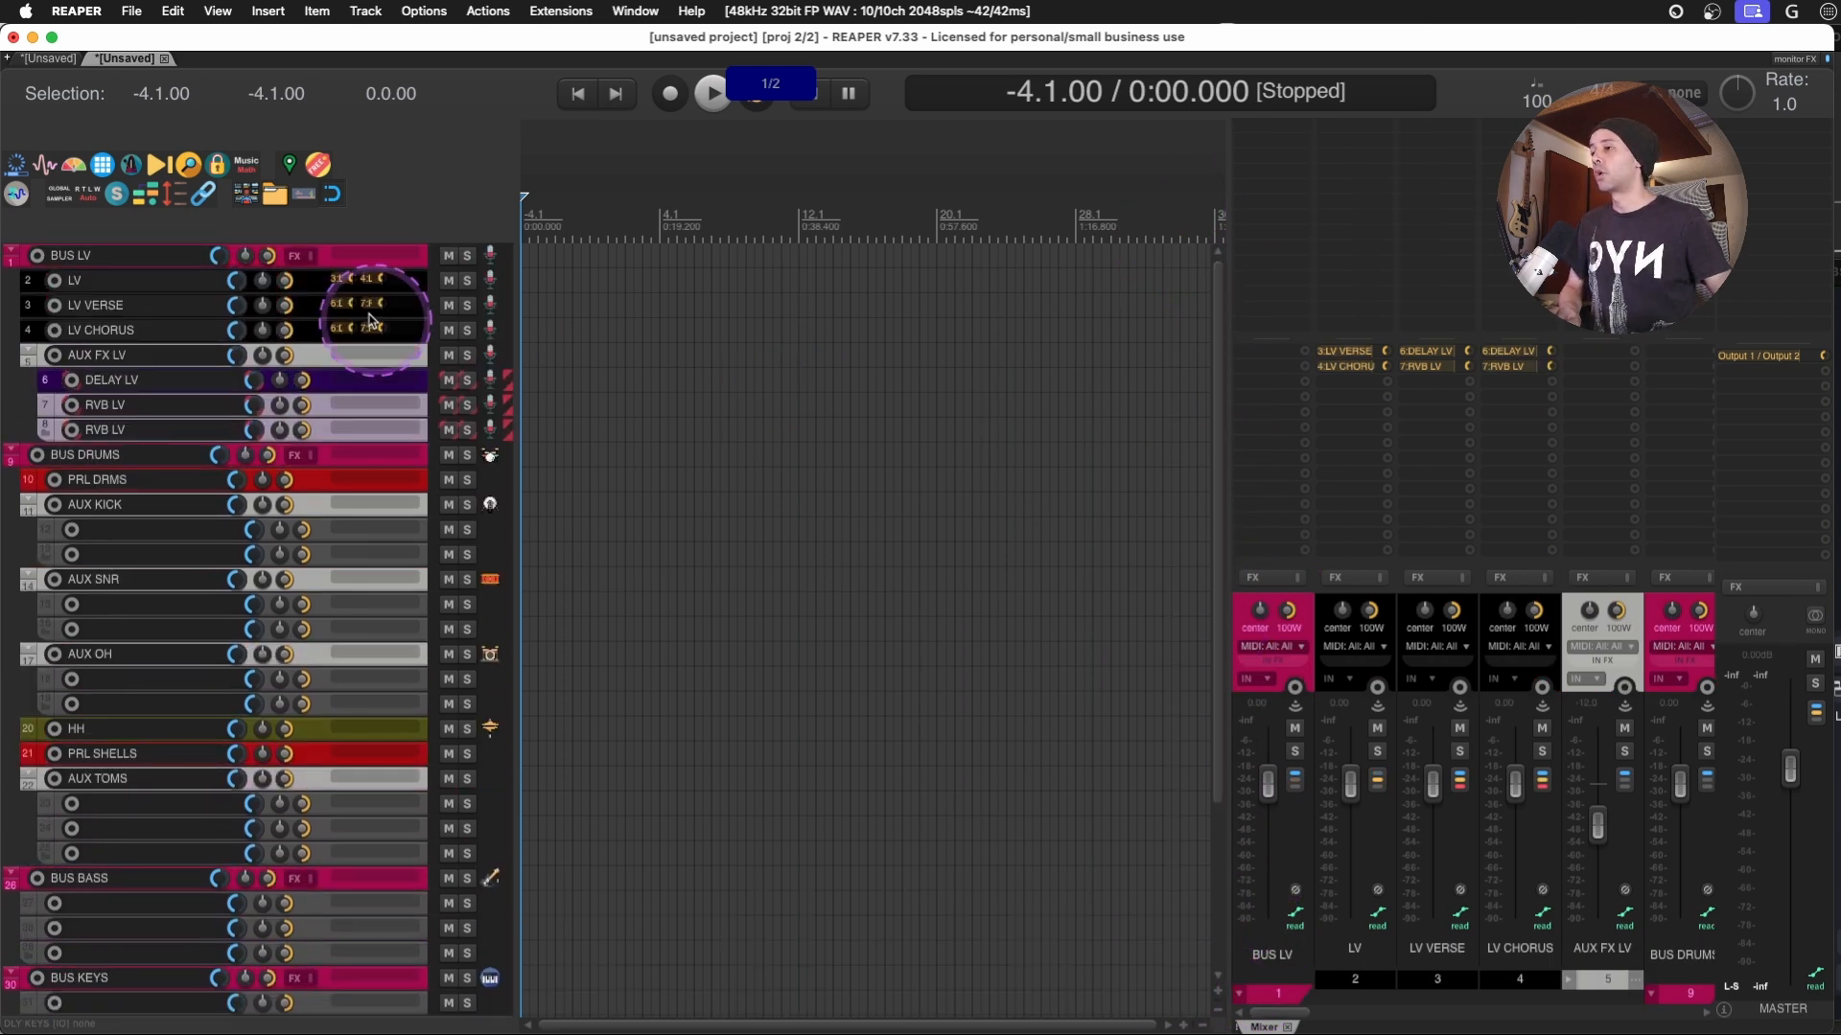
- In the third project tab, turn BUS LV, BUS DRUMS and the AUX KICK, AUX SNR, AUX OH and AUX TOMS folders into normal tracks
left_click(324, 259)
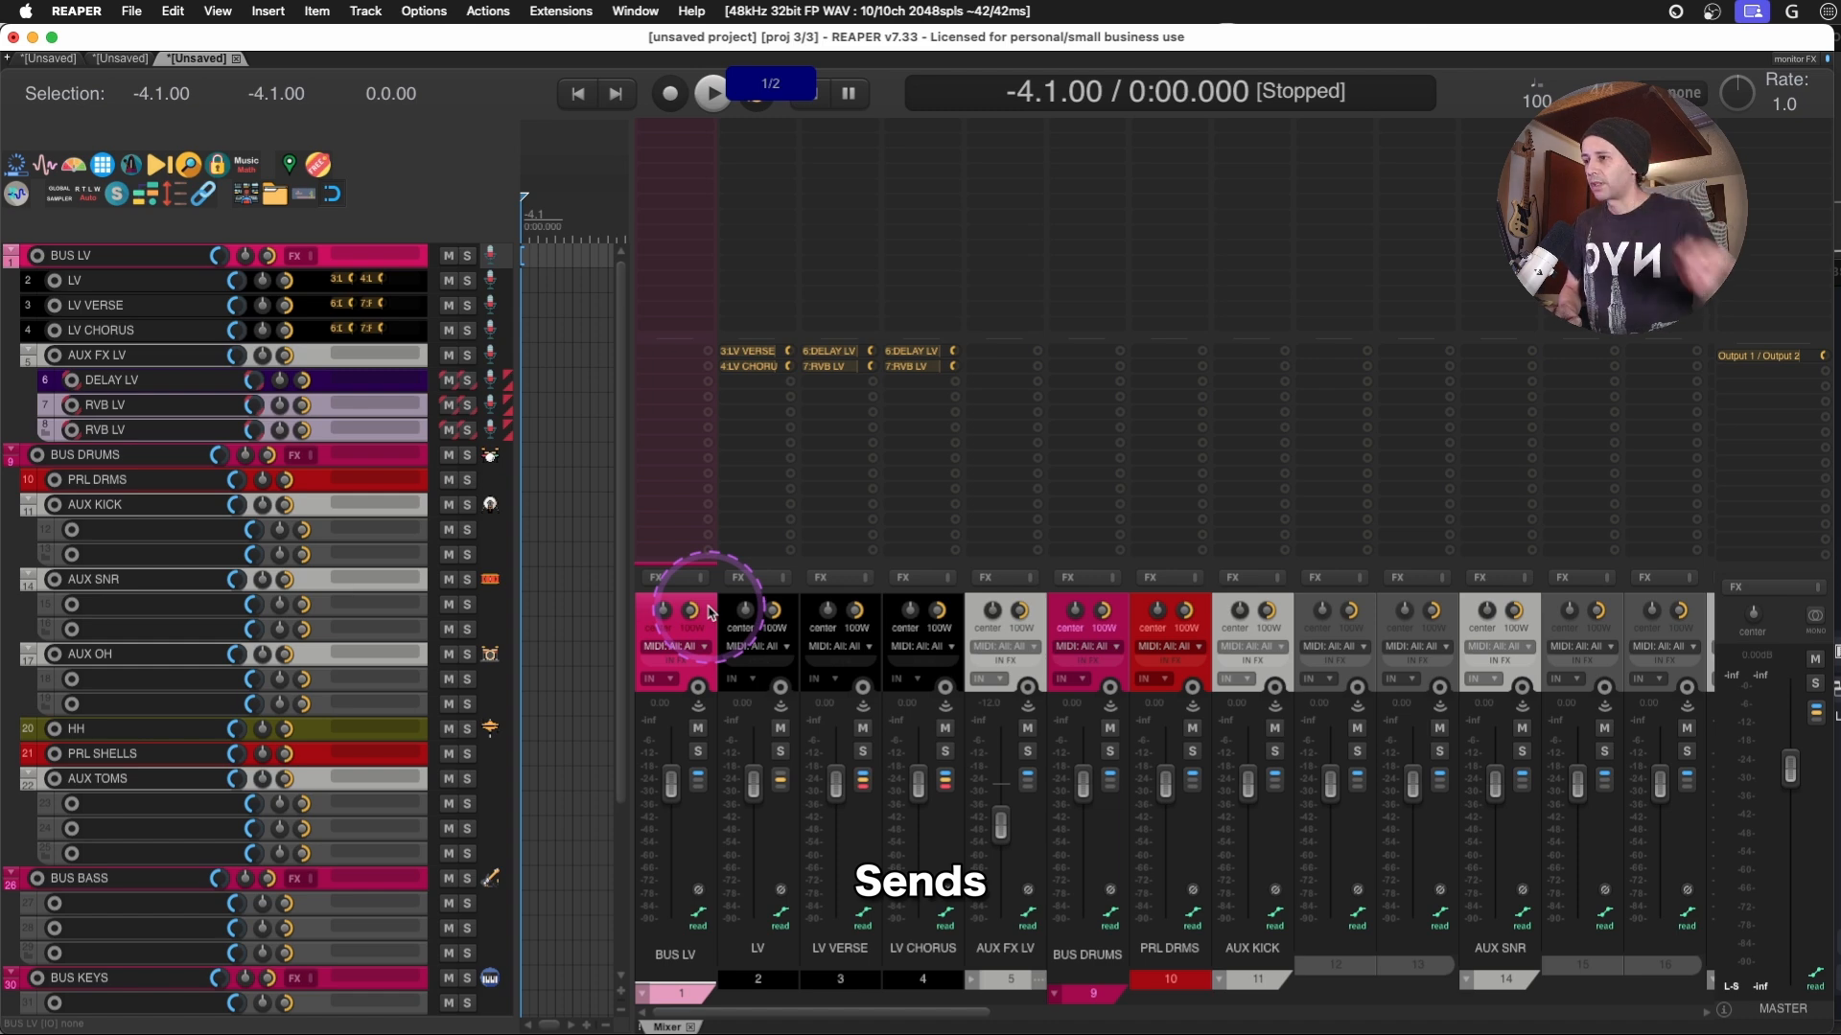
key("f")
left_click(1121, 611)
key("f")
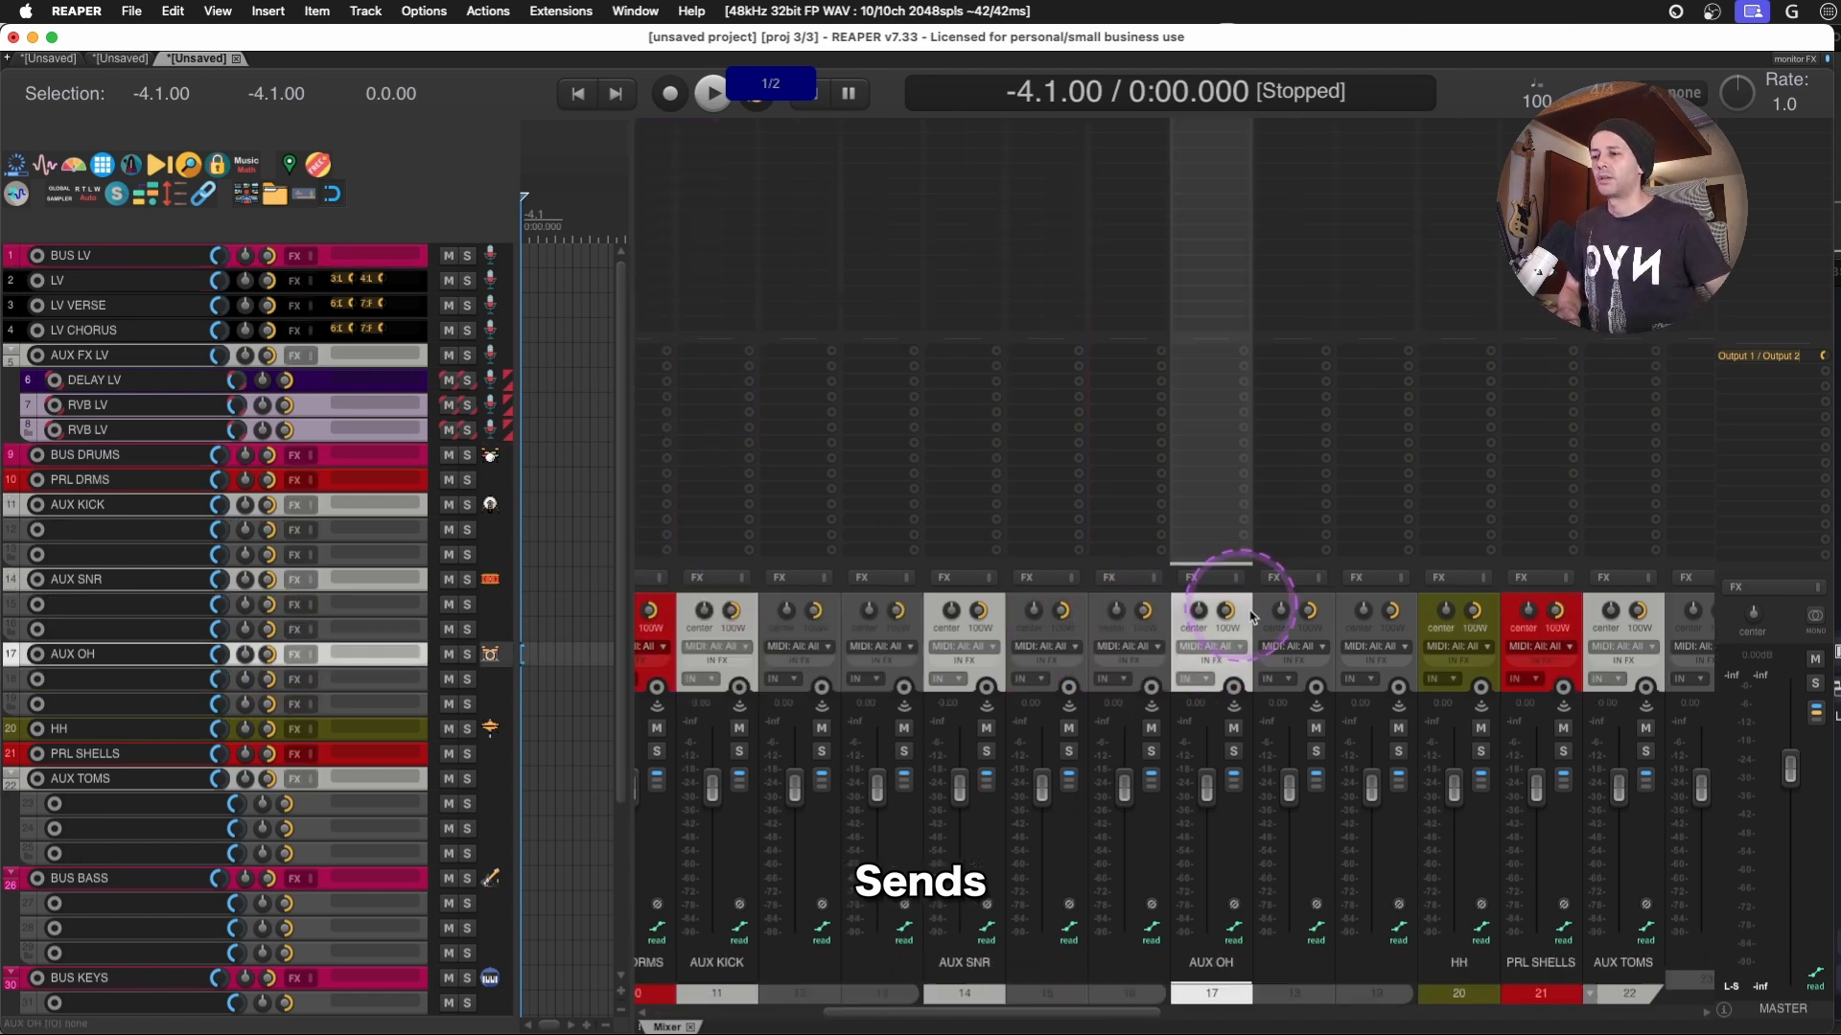
scroll(1303, 619, "right", 5)
left_click(1204, 613)
scroll(1204, 613, "right", 1)
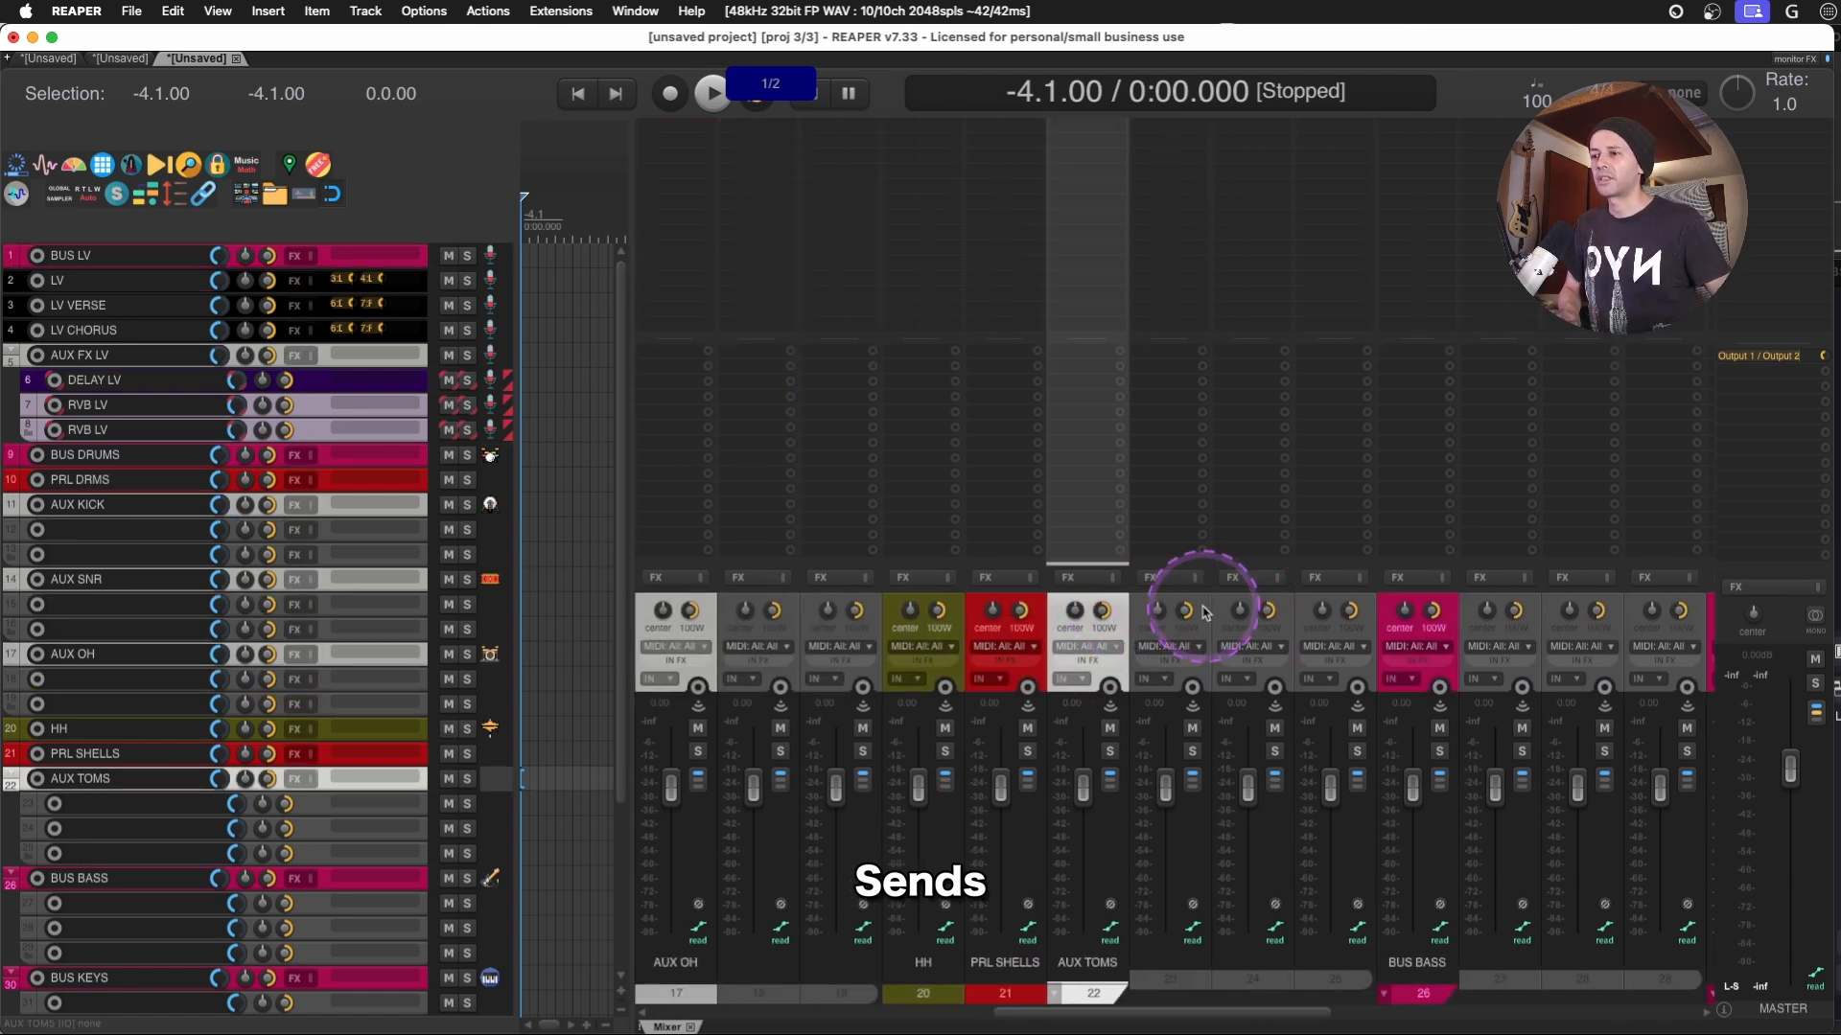
key("f")
- Turn the BUS BASS, BUS KEYS and BUS STRINGS folders into normal tracks
scroll(1422, 617, "right", 1)
scroll(1333, 612, "right", 5)
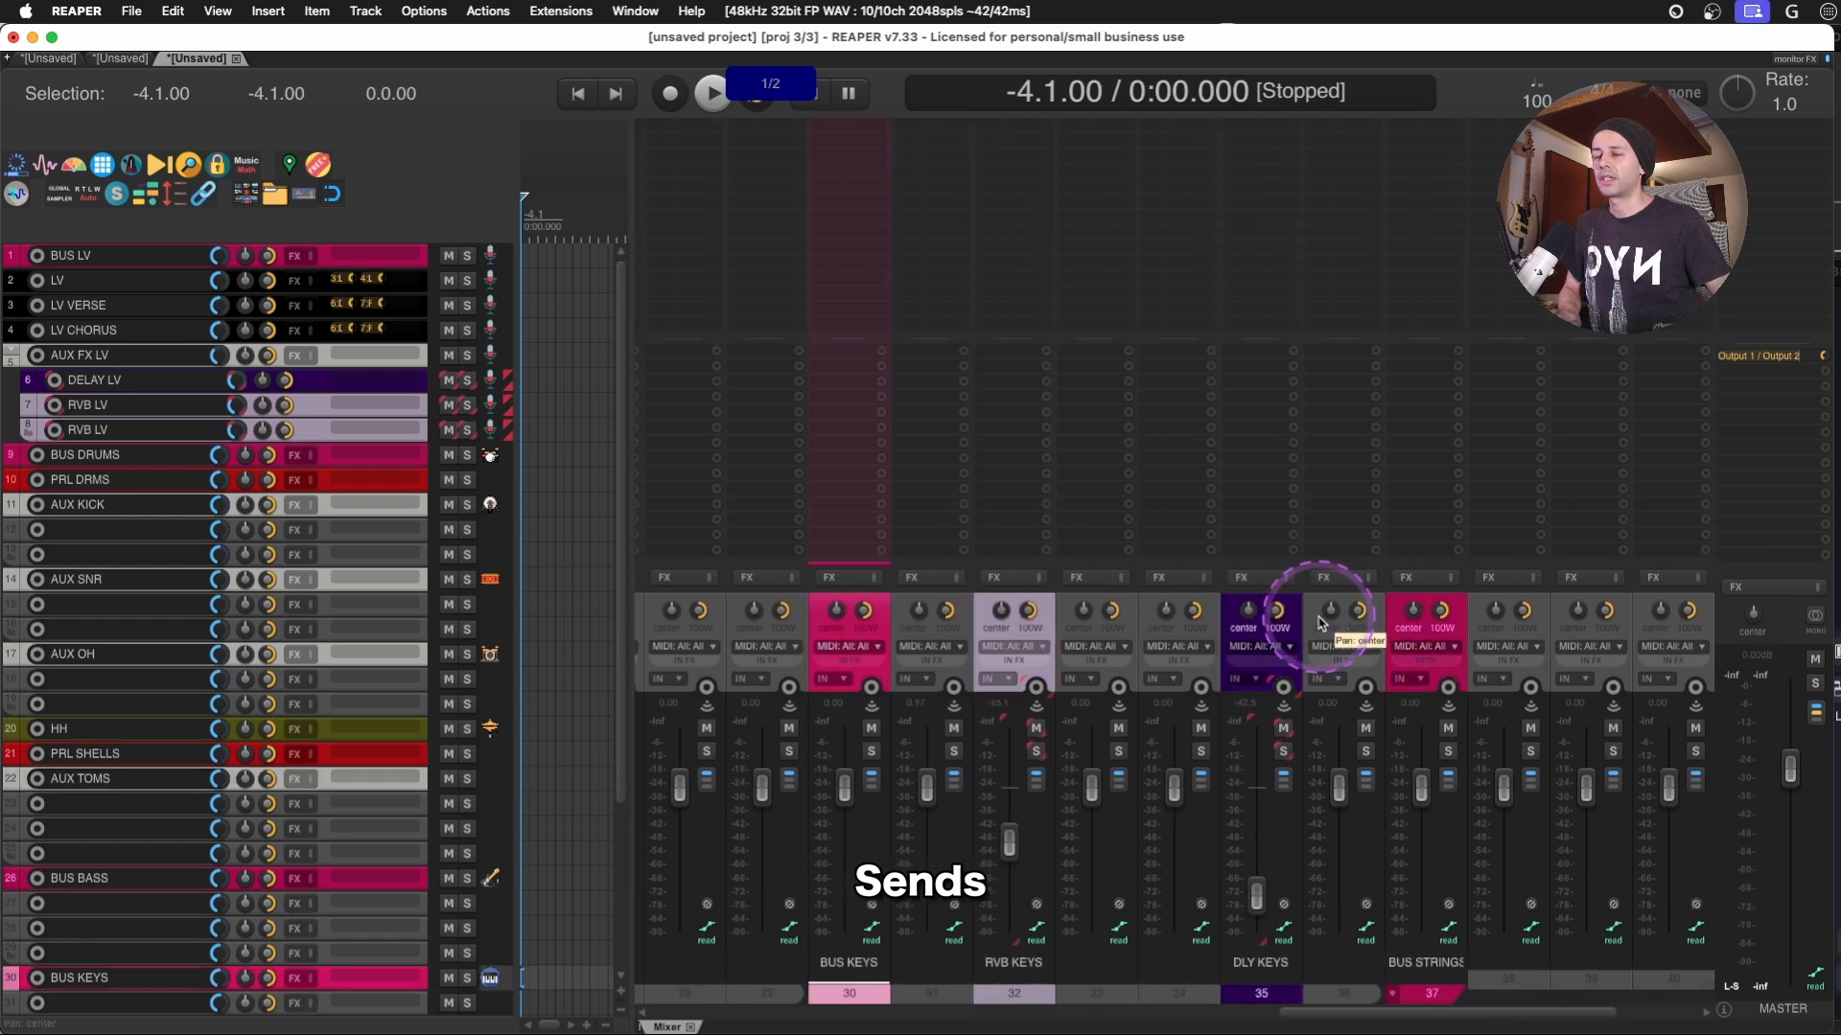
scroll(1319, 623, "right", 2)
left_click(1283, 615)
scroll(1293, 614, "right", 1)
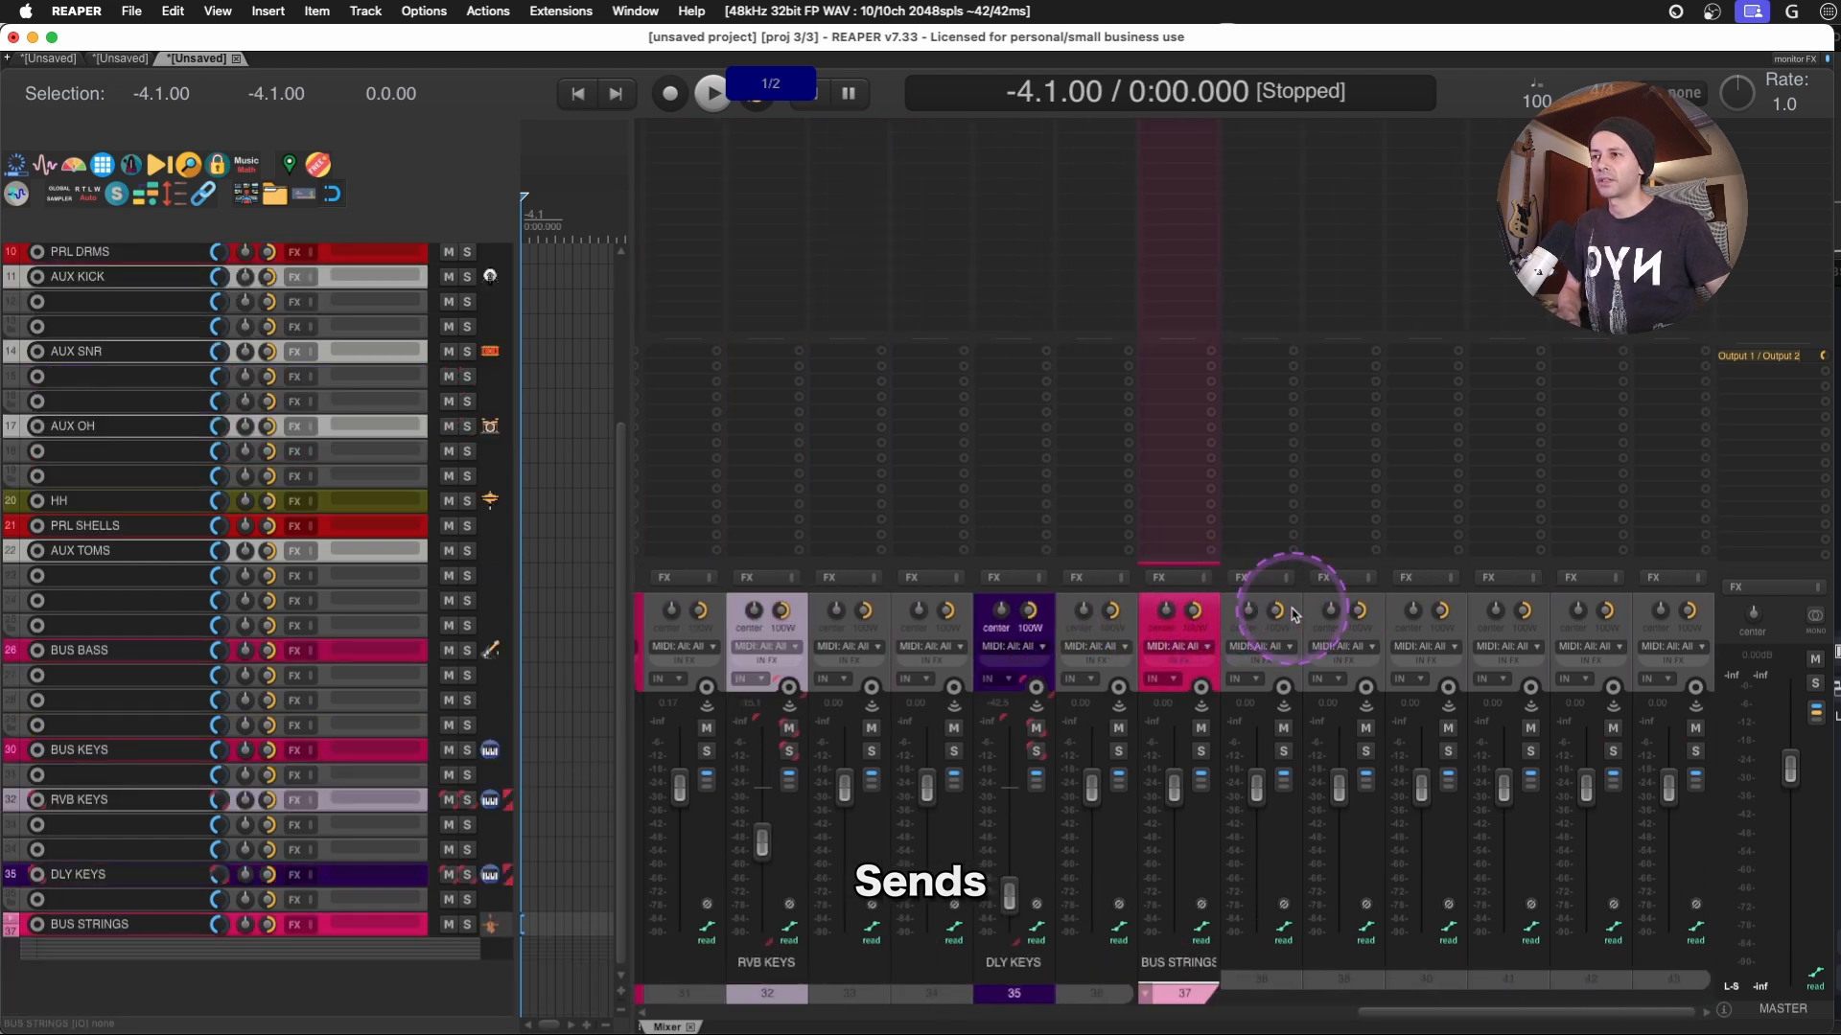
key("f")
- Delete the BUS STRINGS track and all the unnamed tracks after DLY KEYS
key("Delete")
left_click(1211, 619)
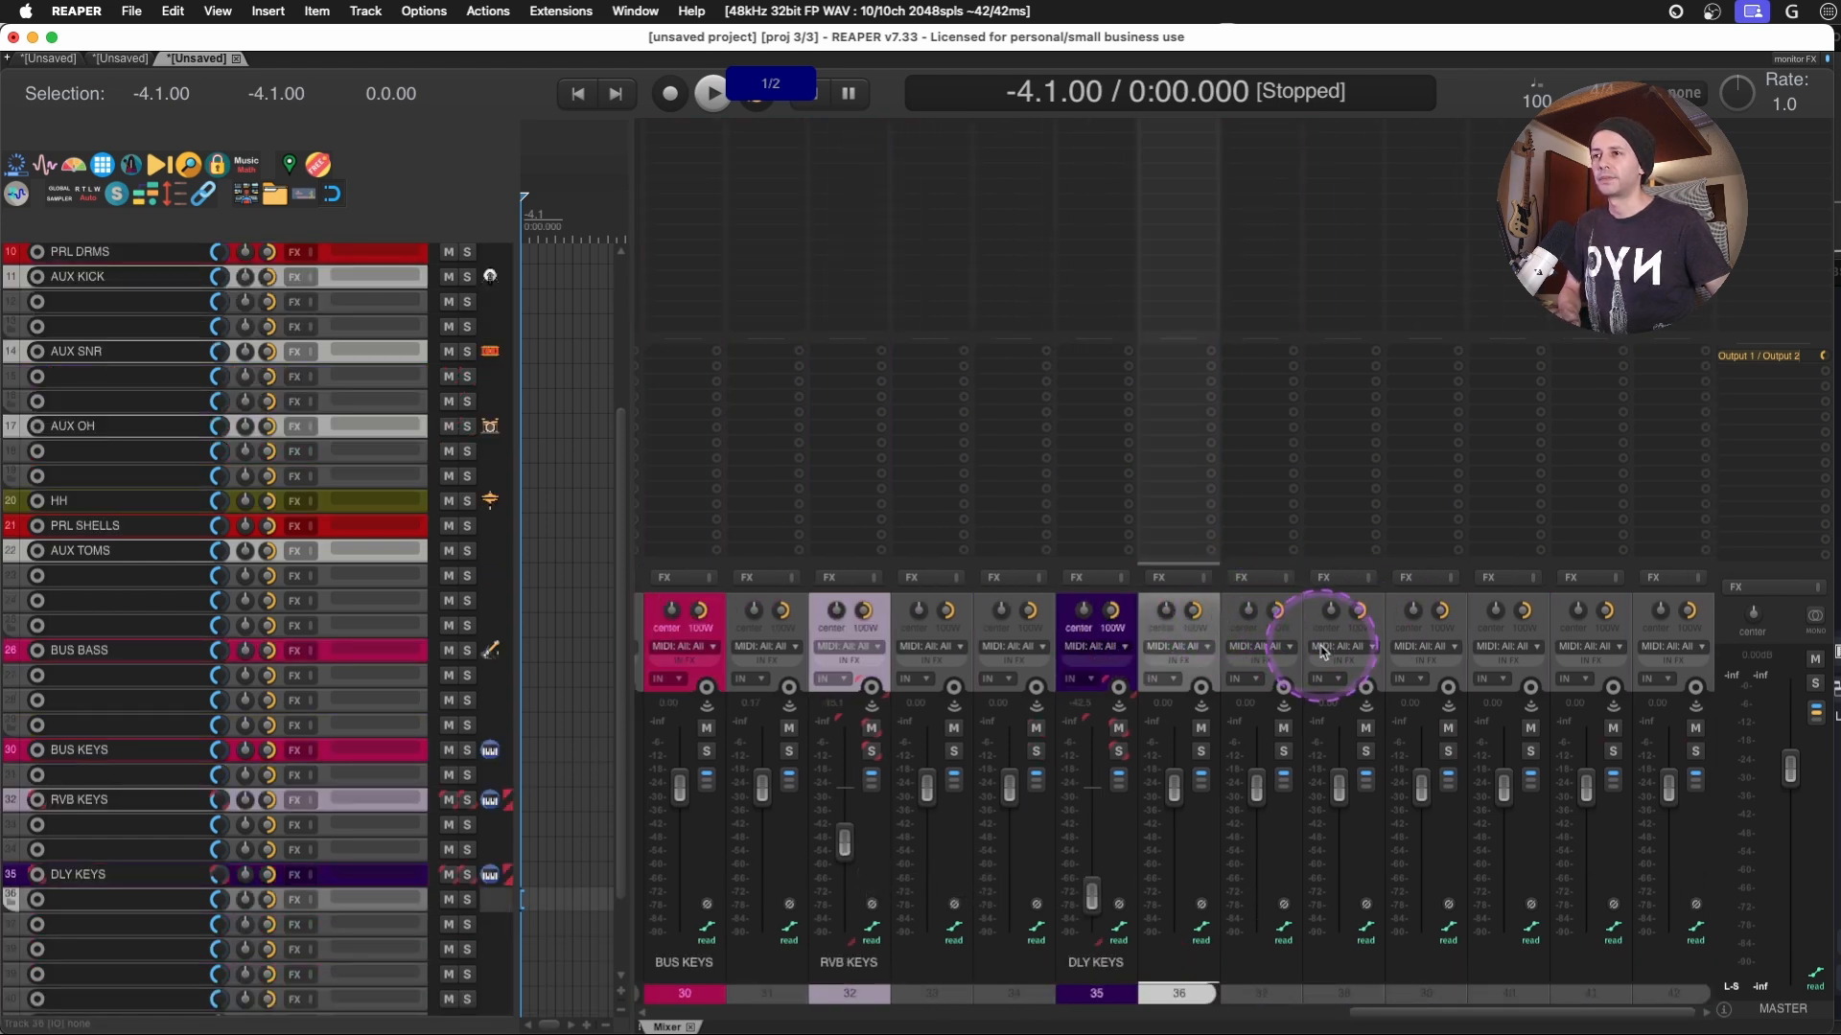
left_click(1670, 625, "shift")
key("Delete")
scroll(1541, 616, "left", 8)
scroll(1542, 618, "right", 5)
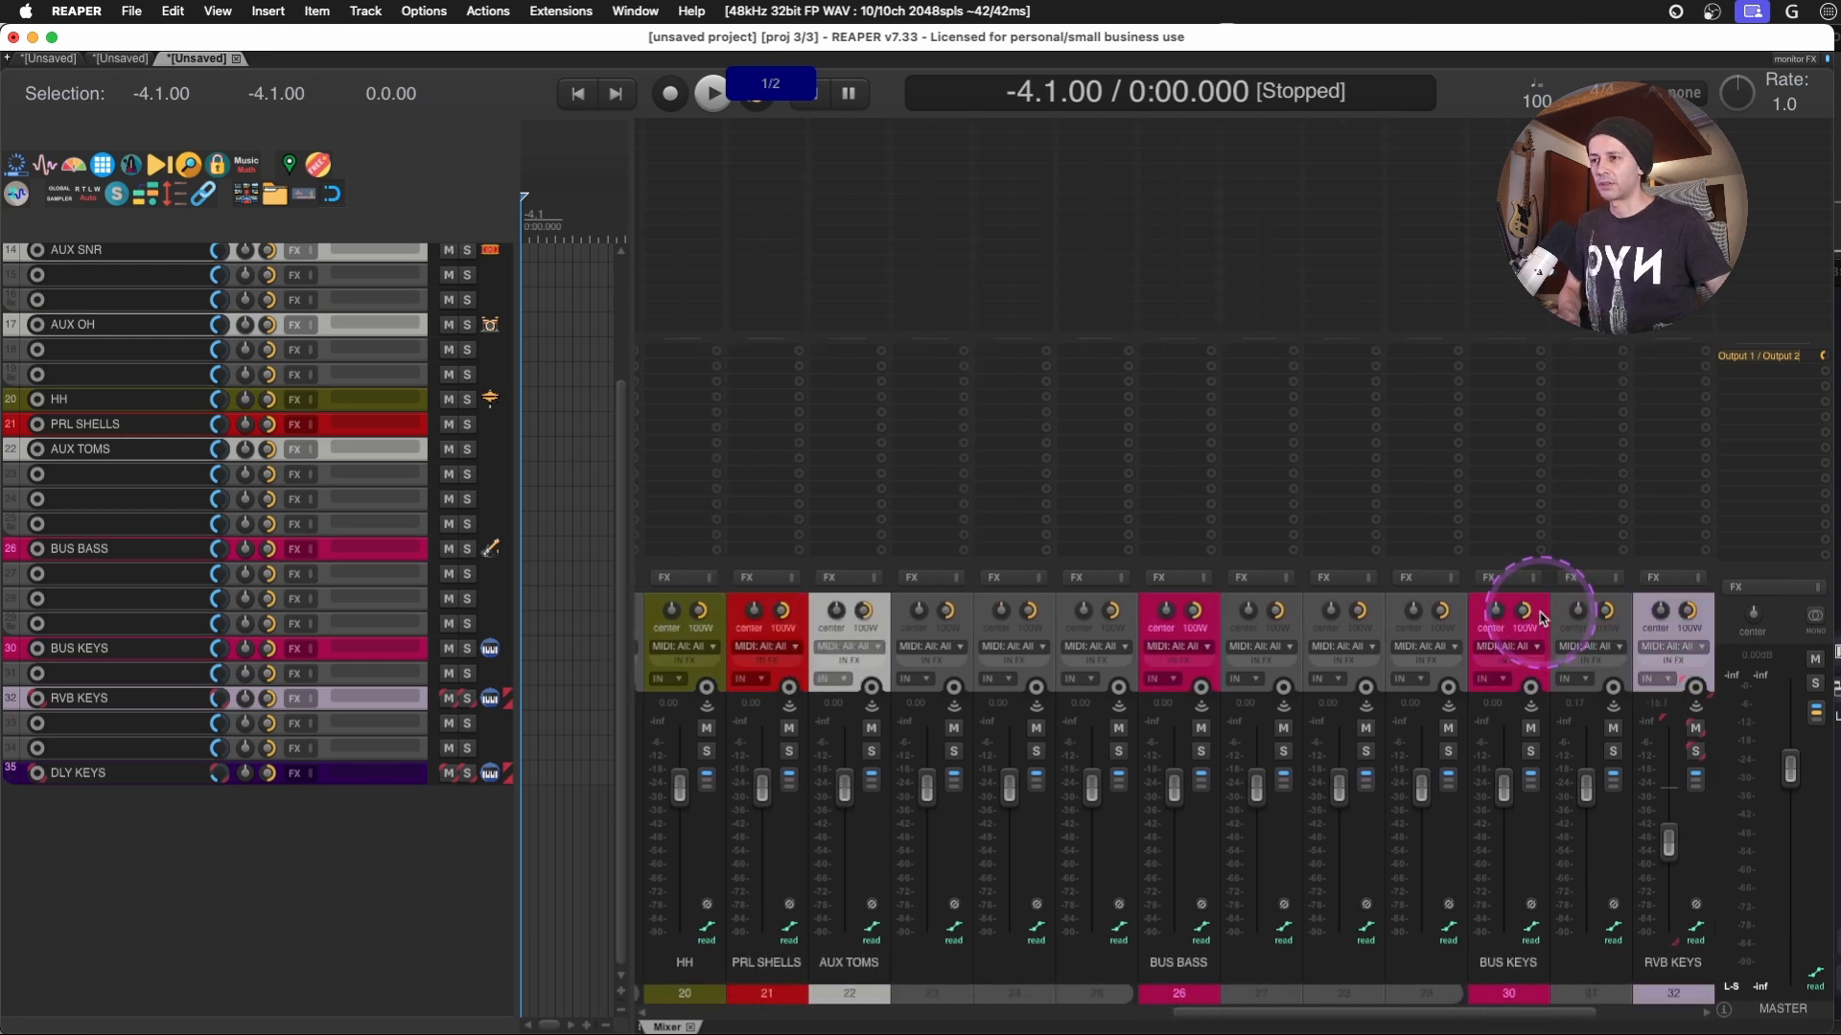
- Name the last track under BUS BASS PRL BSS and narrow the mixer to enlarge the arrange view
scroll(1318, 656, "right", 3)
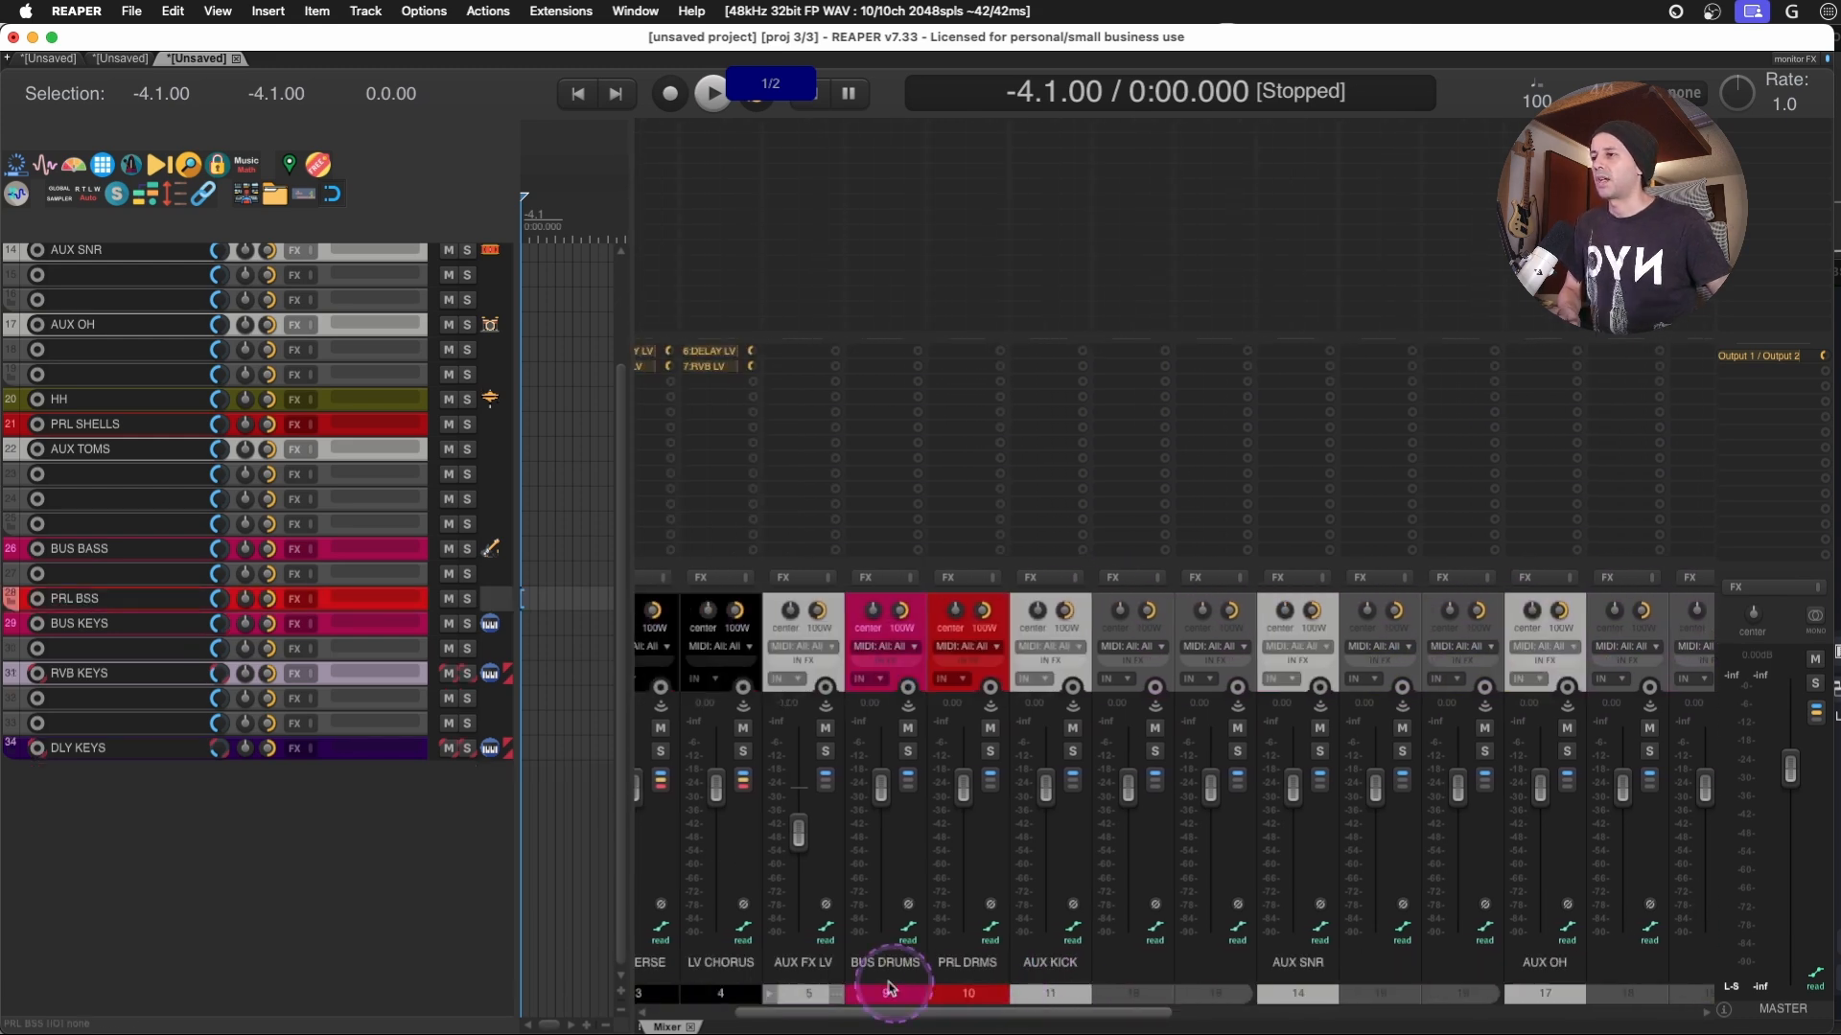
left_click_drag(631, 486, 1481, 456)
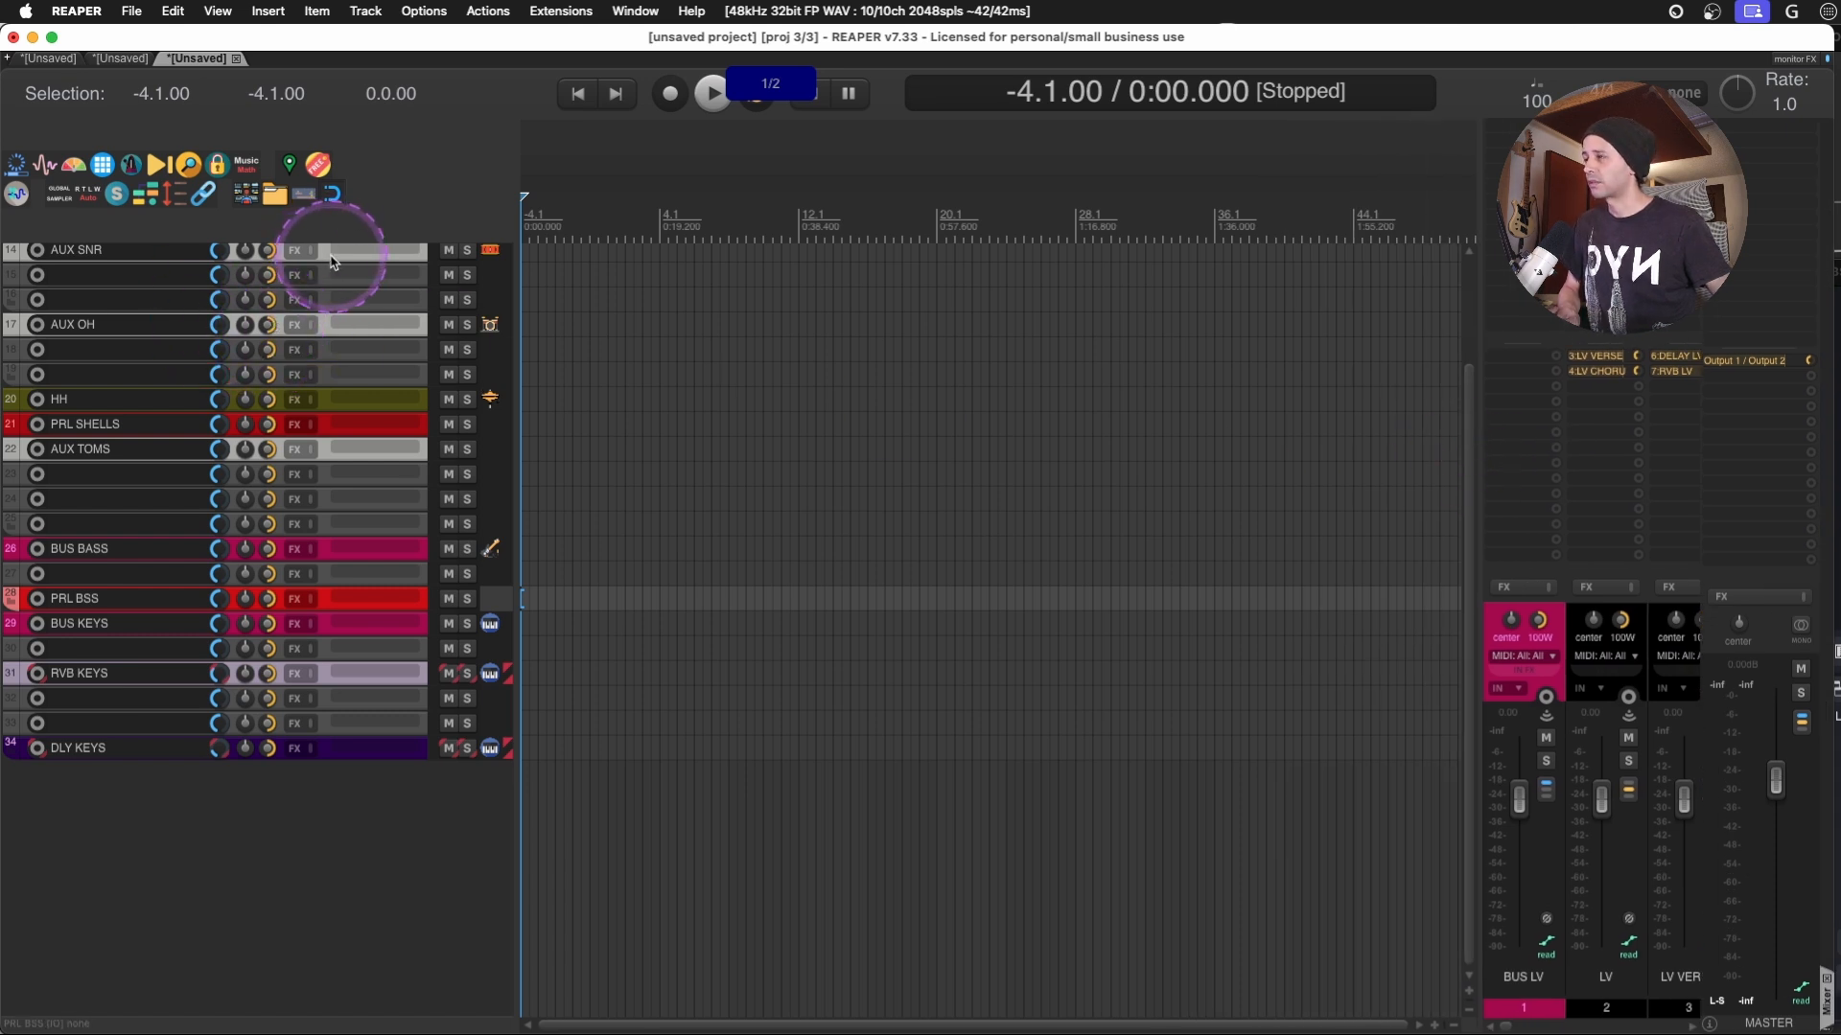
scroll(331, 260, "up", 10)
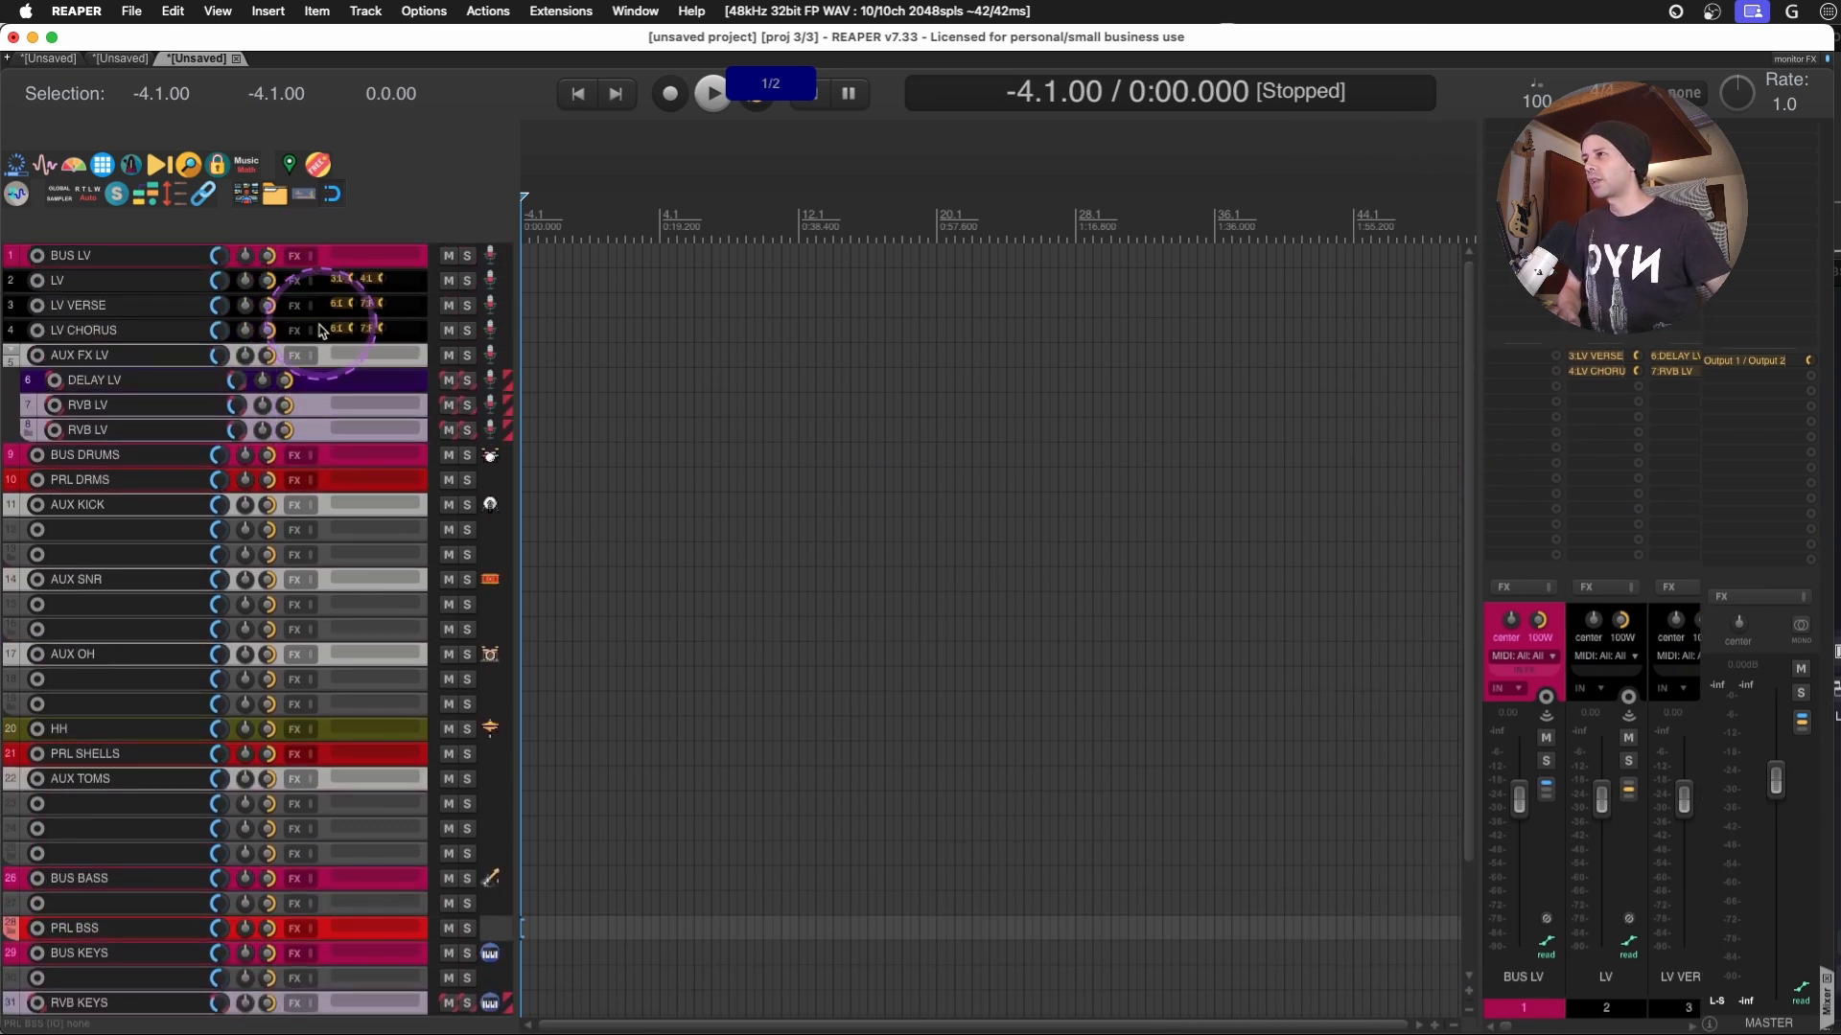
- Turn the AUX FX LV folder into a normal track, and select LV, LV VERSE and LV CHORUS
left_click(326, 354)
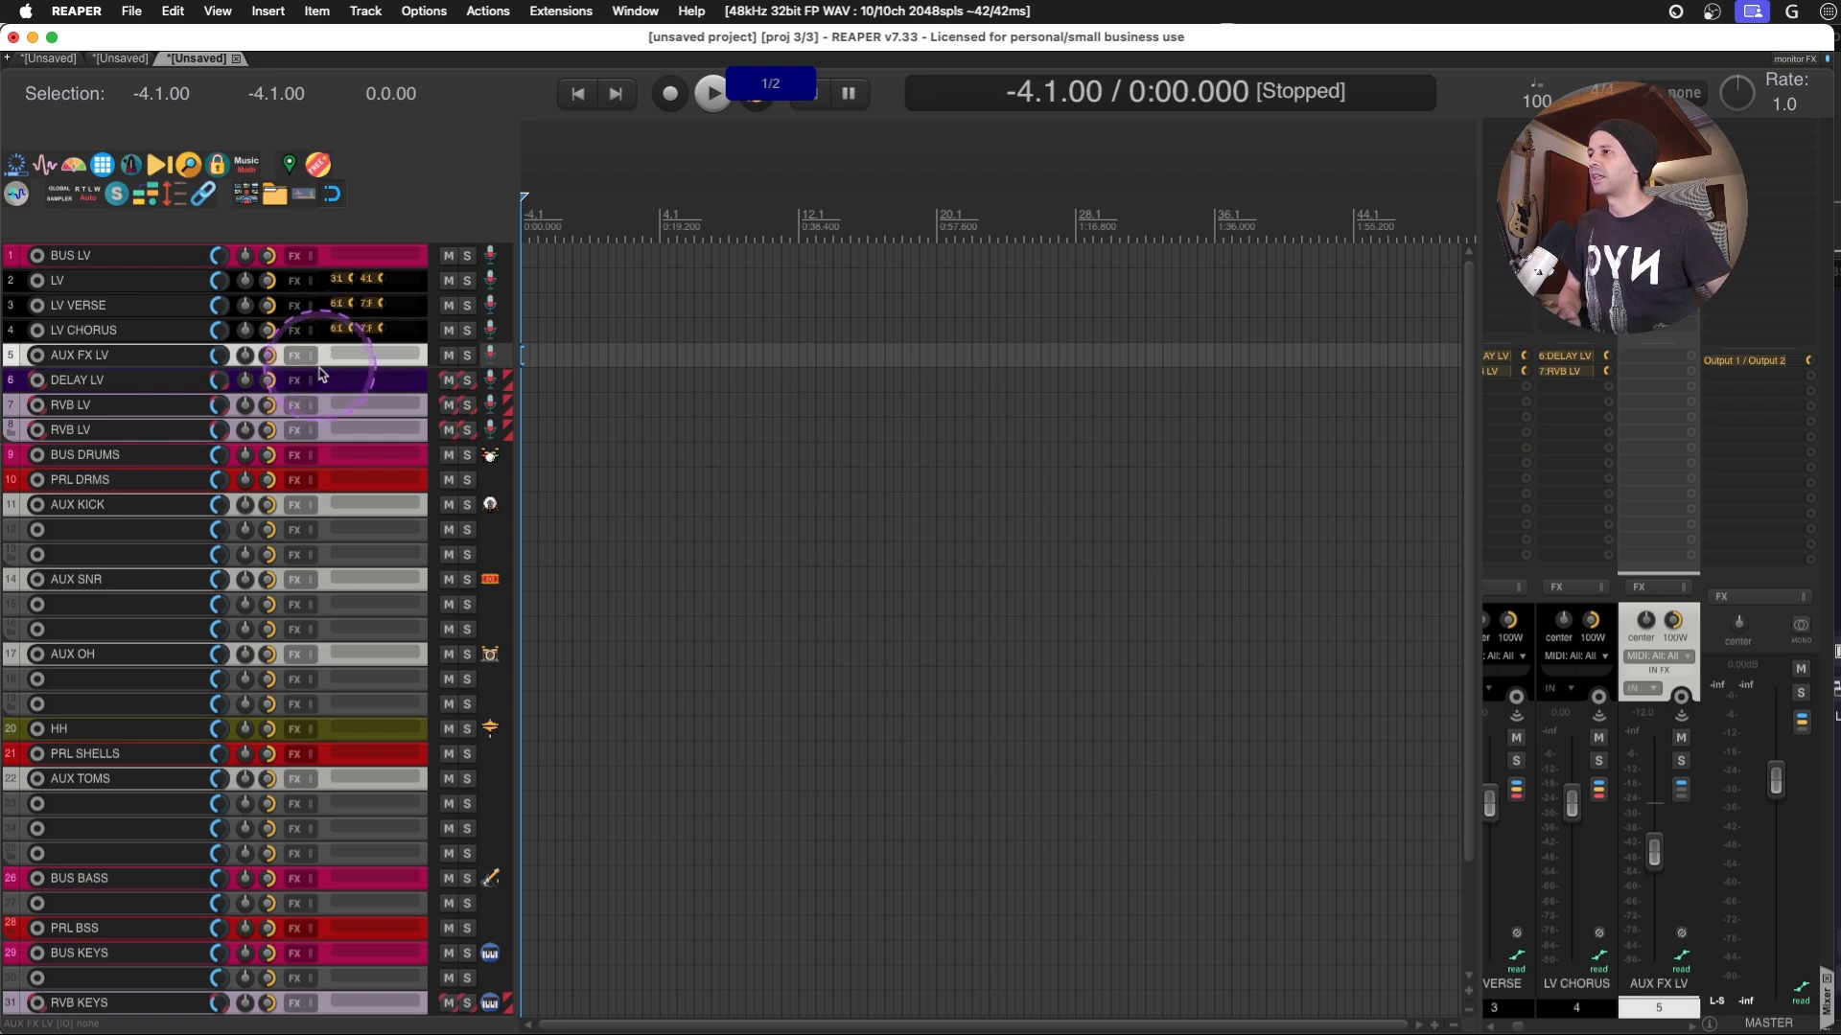
left_click(323, 263)
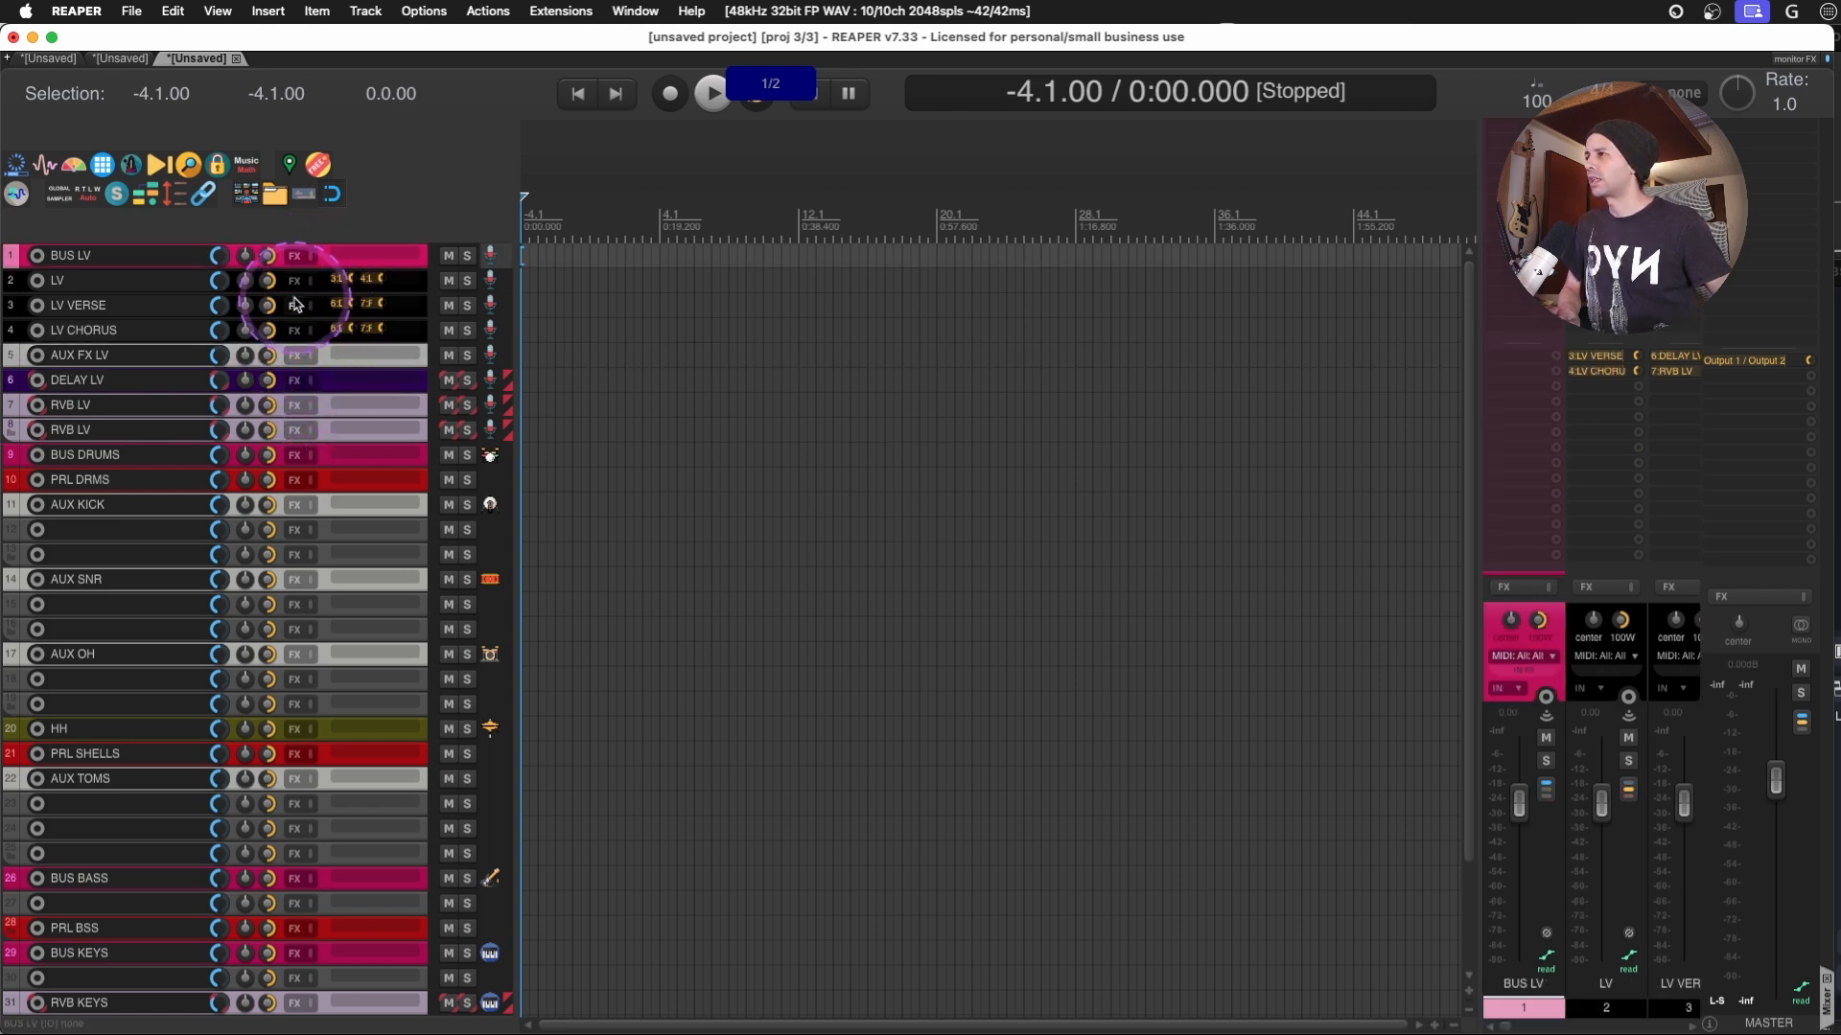
left_click(323, 288)
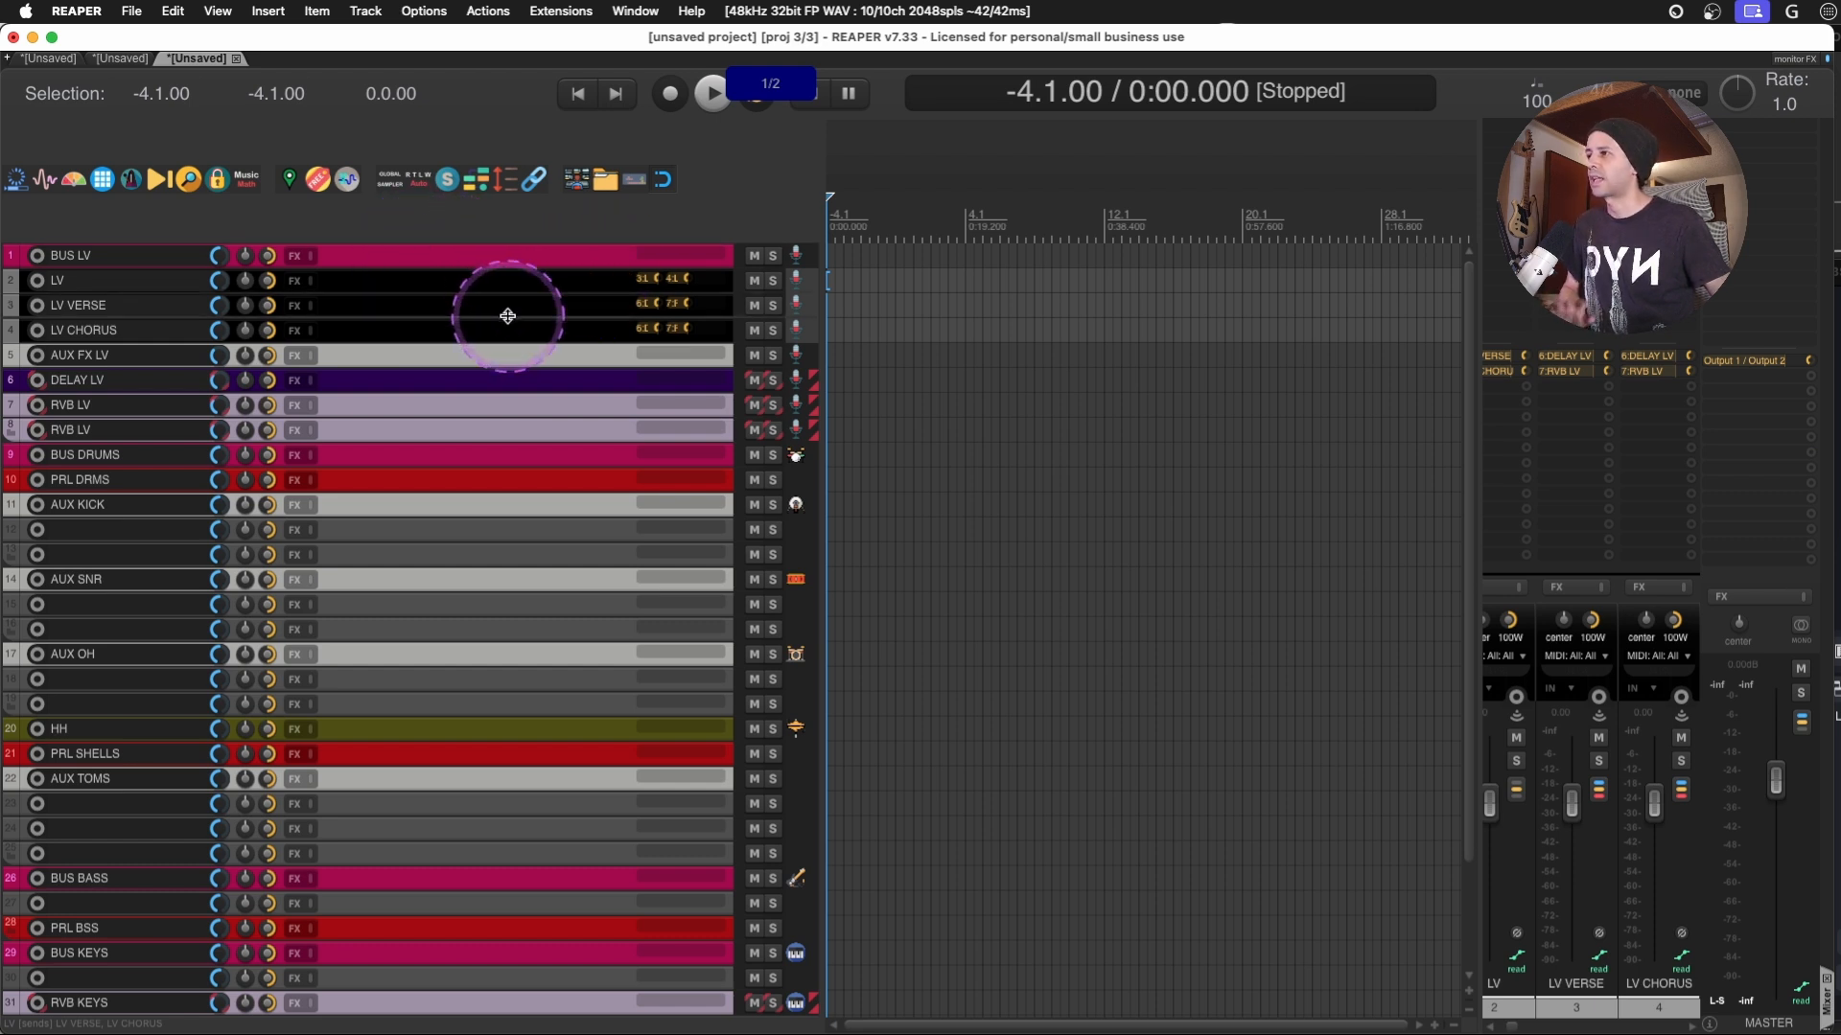
- Create a send from the LV track to BUS LV and close its send controls
left_click(476, 354)
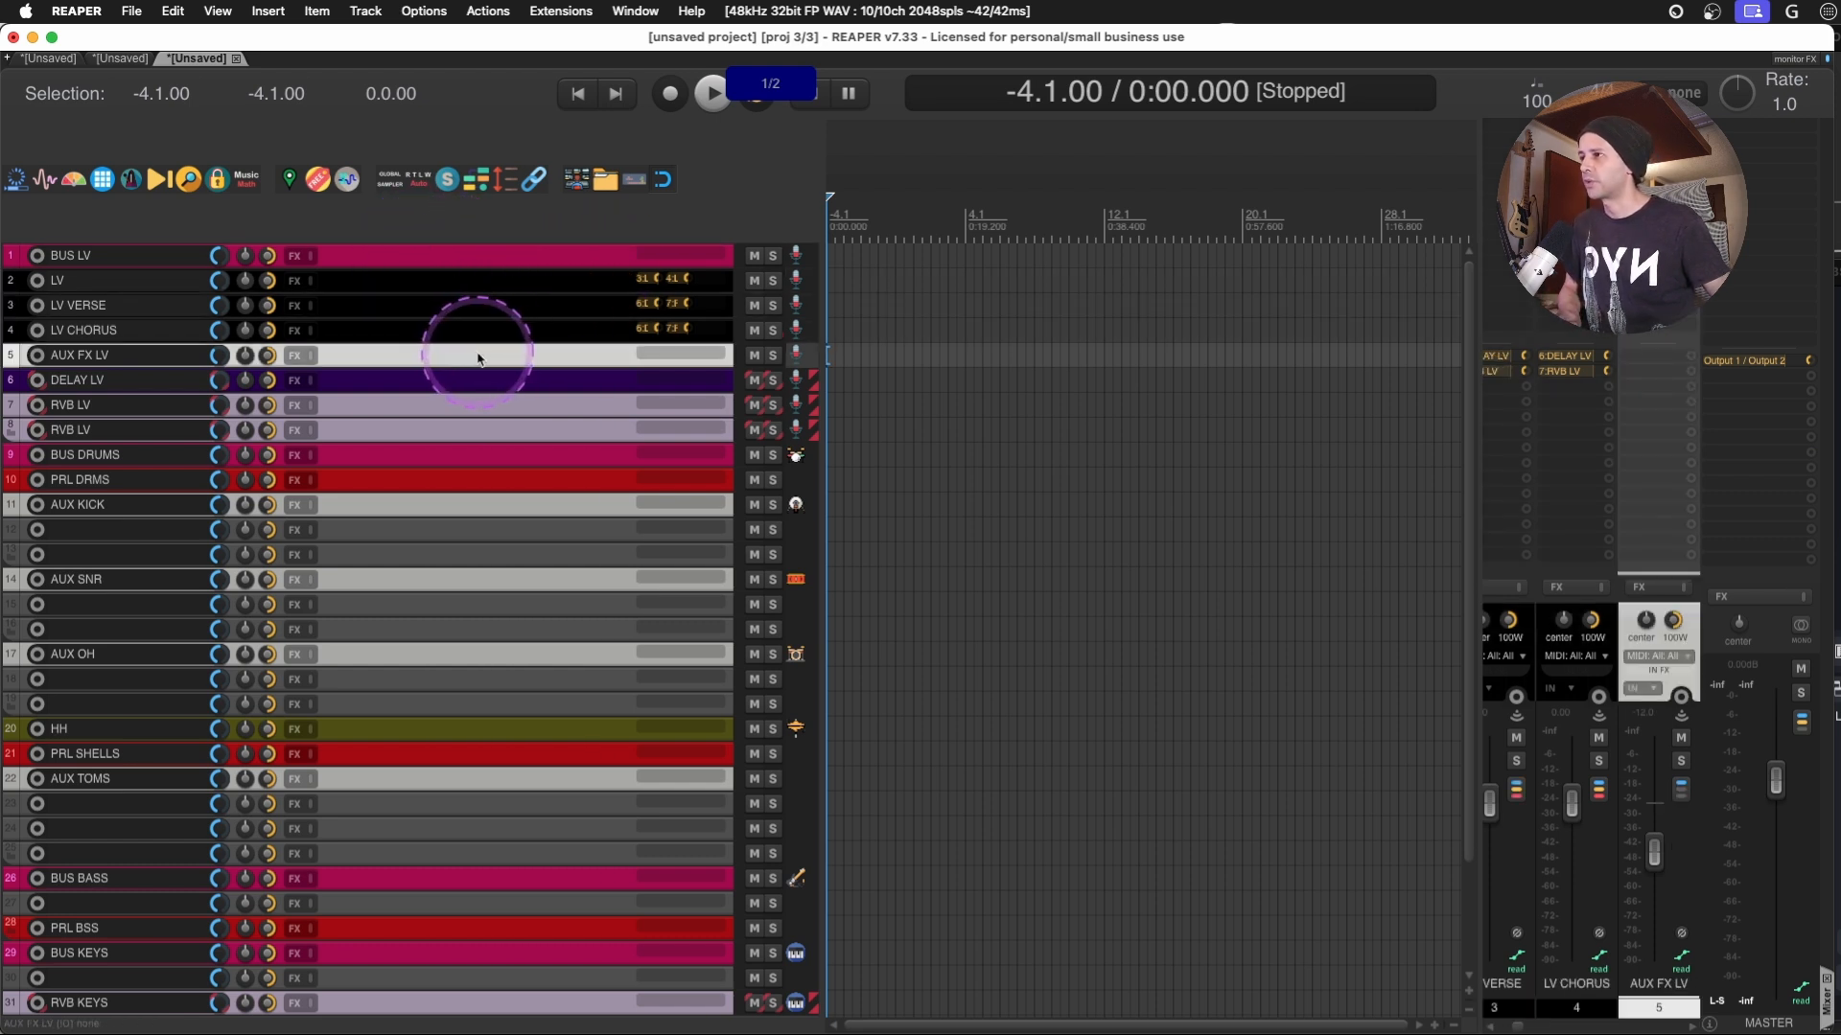
left_click(460, 287, "shift")
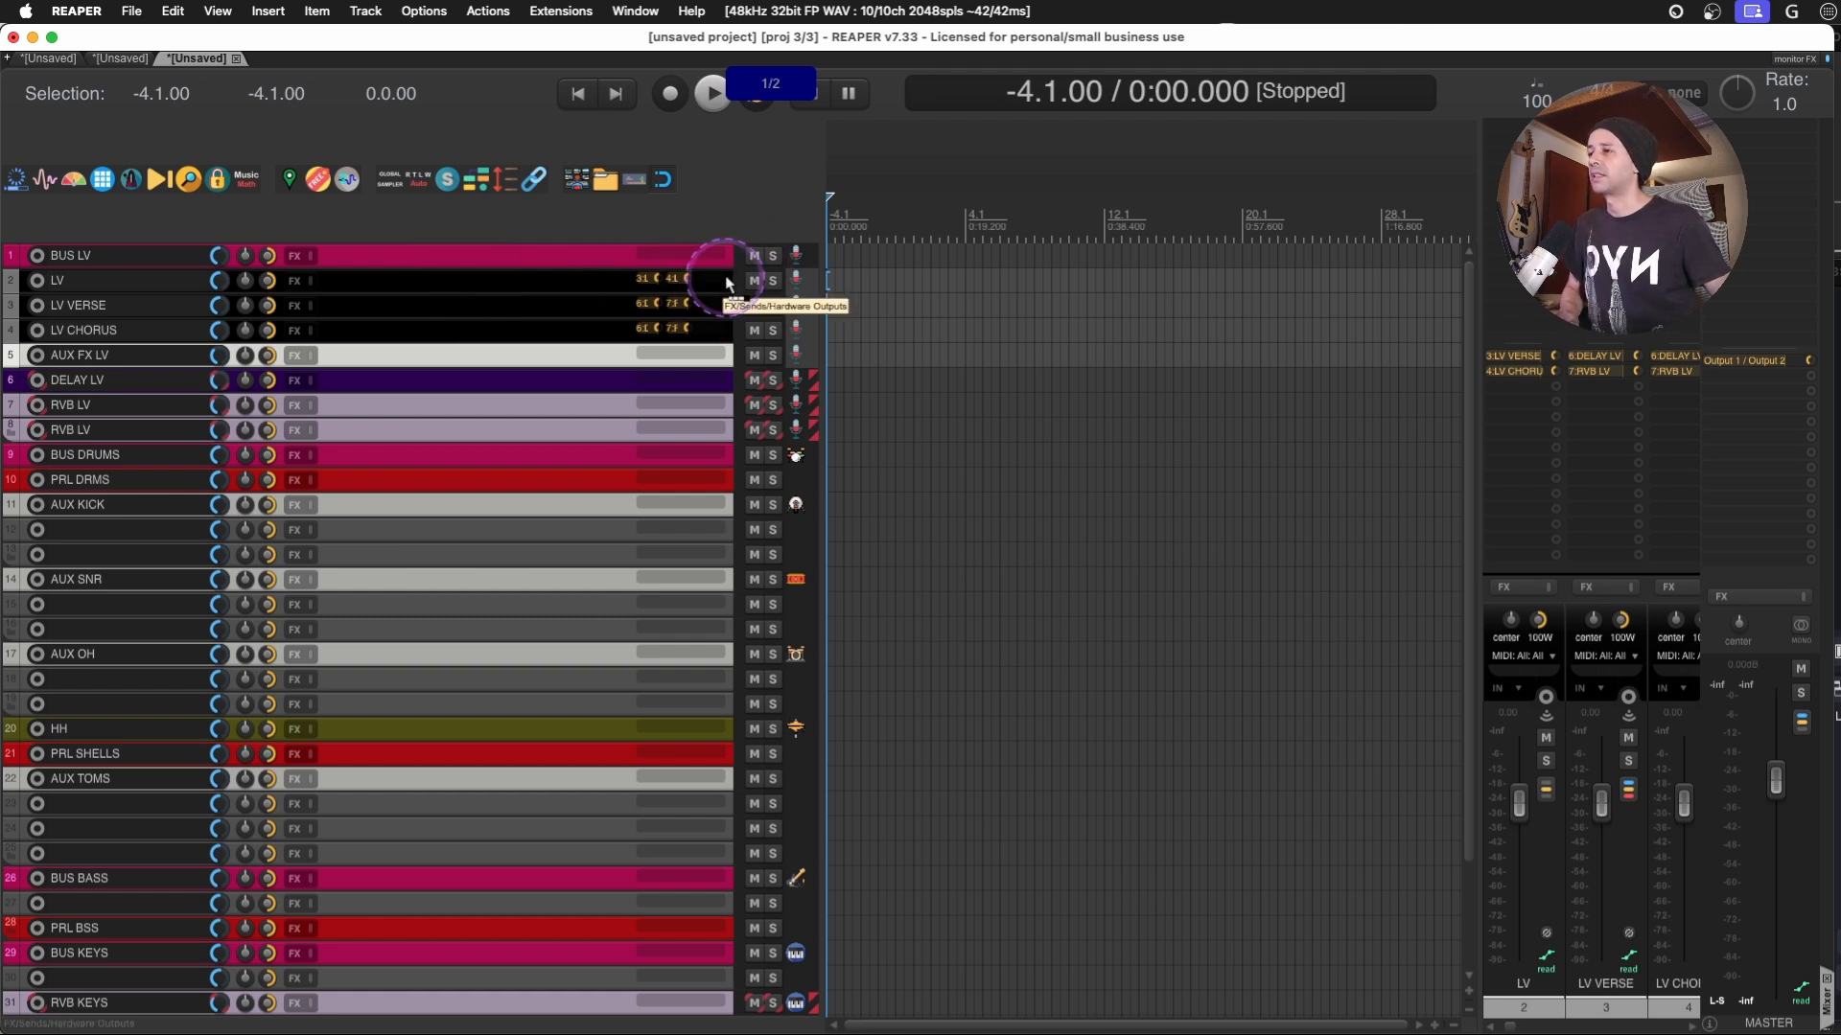
left_click_drag(692, 257, 692, 255)
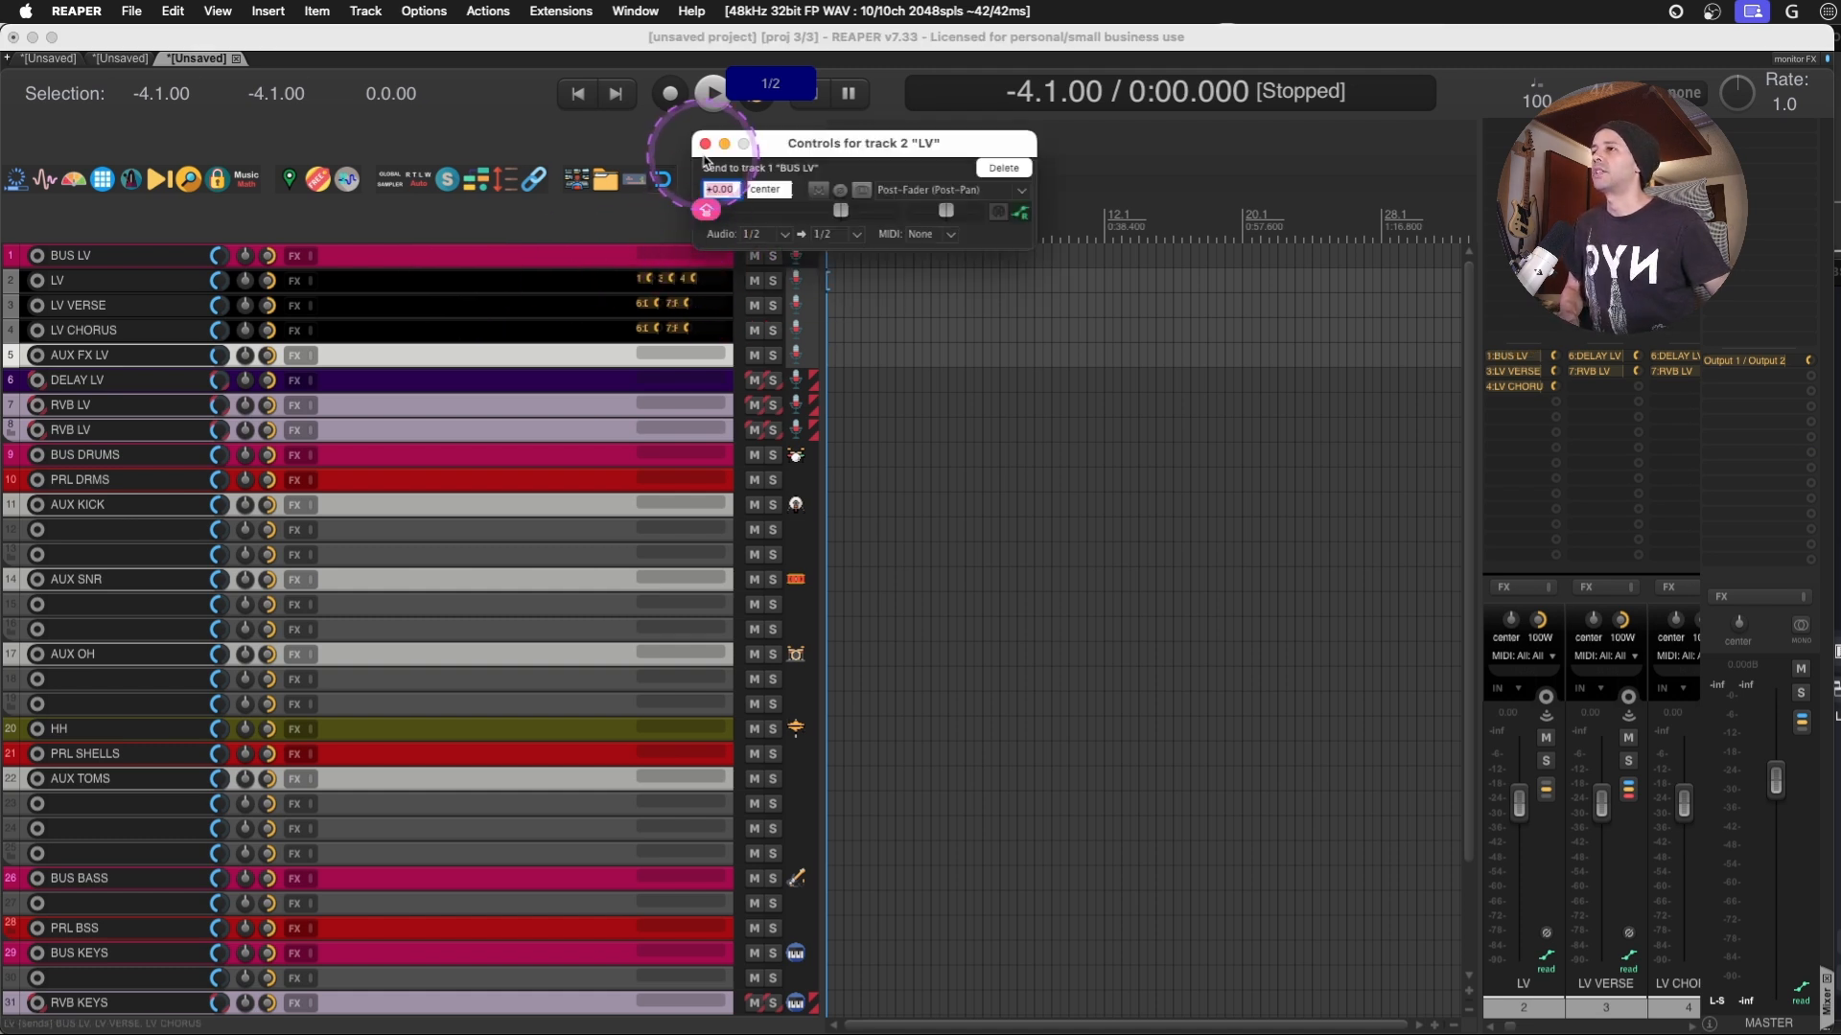
left_click(707, 142)
- Widen the mixer, colour the LV VERSE and LV CHORUS tracks blue, and select both
left_click_drag(1477, 441, 1225, 432)
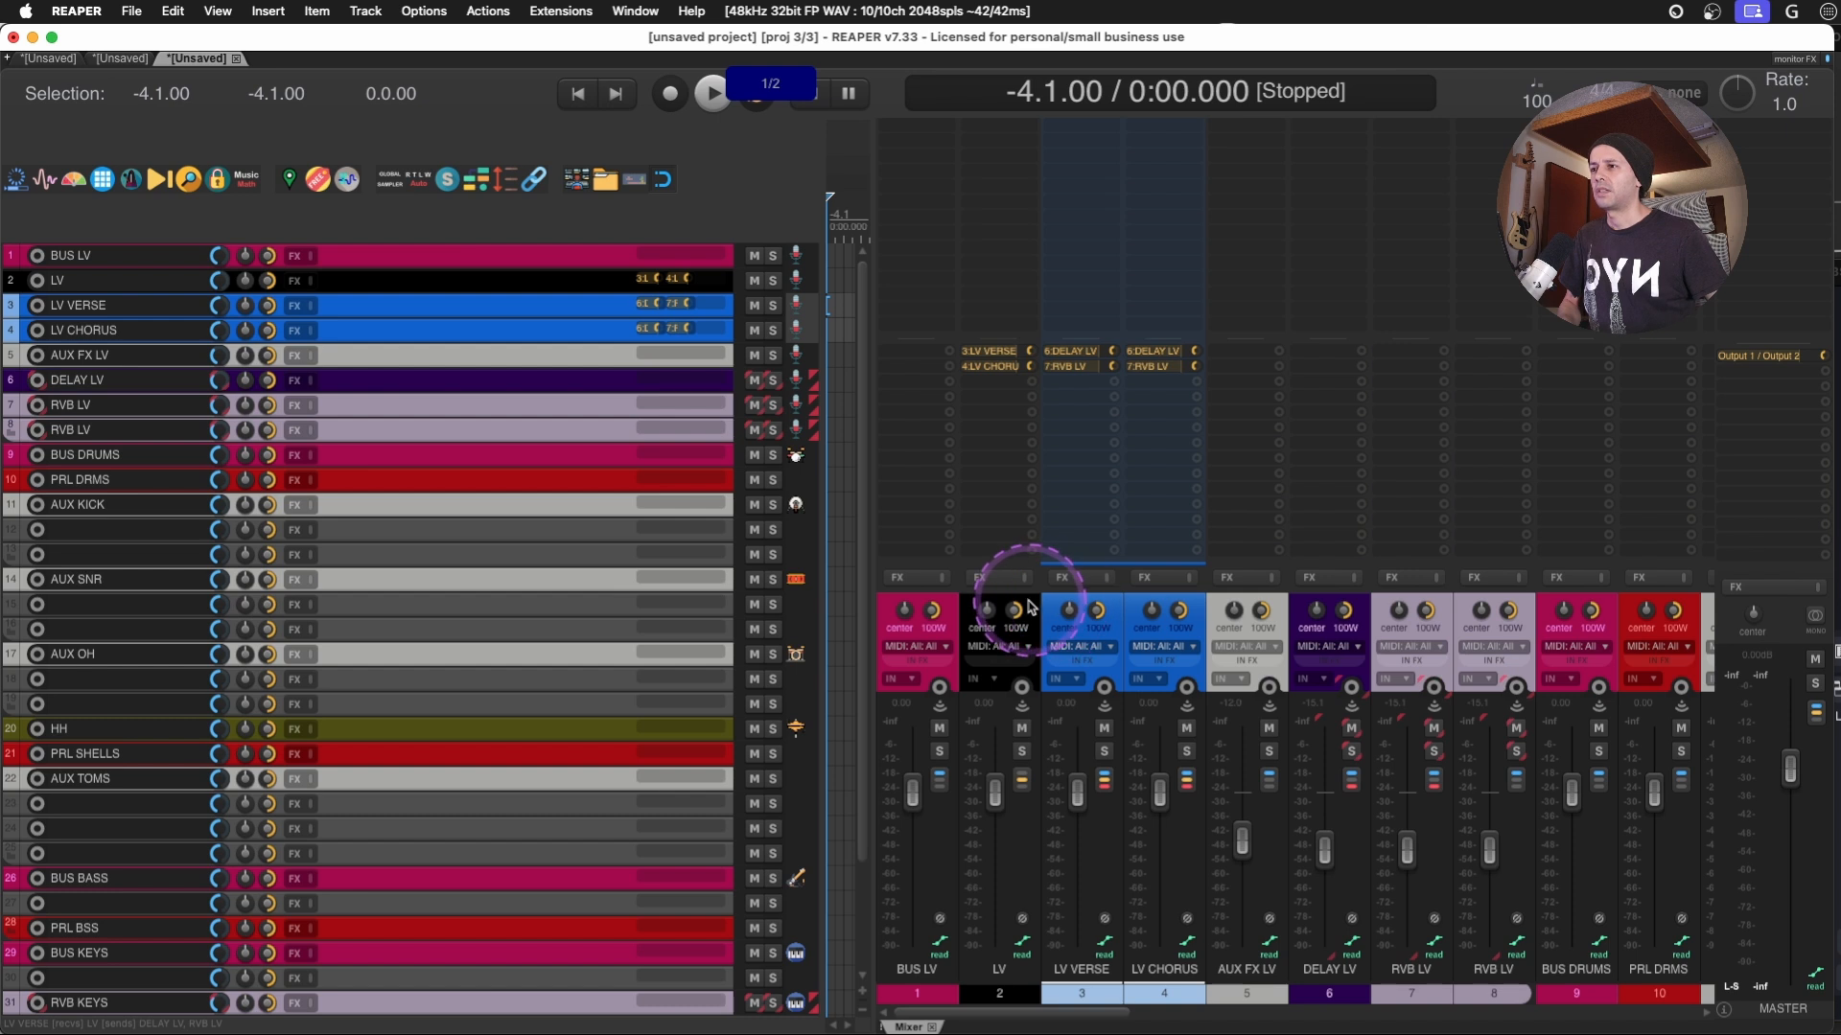
left_click(1026, 602)
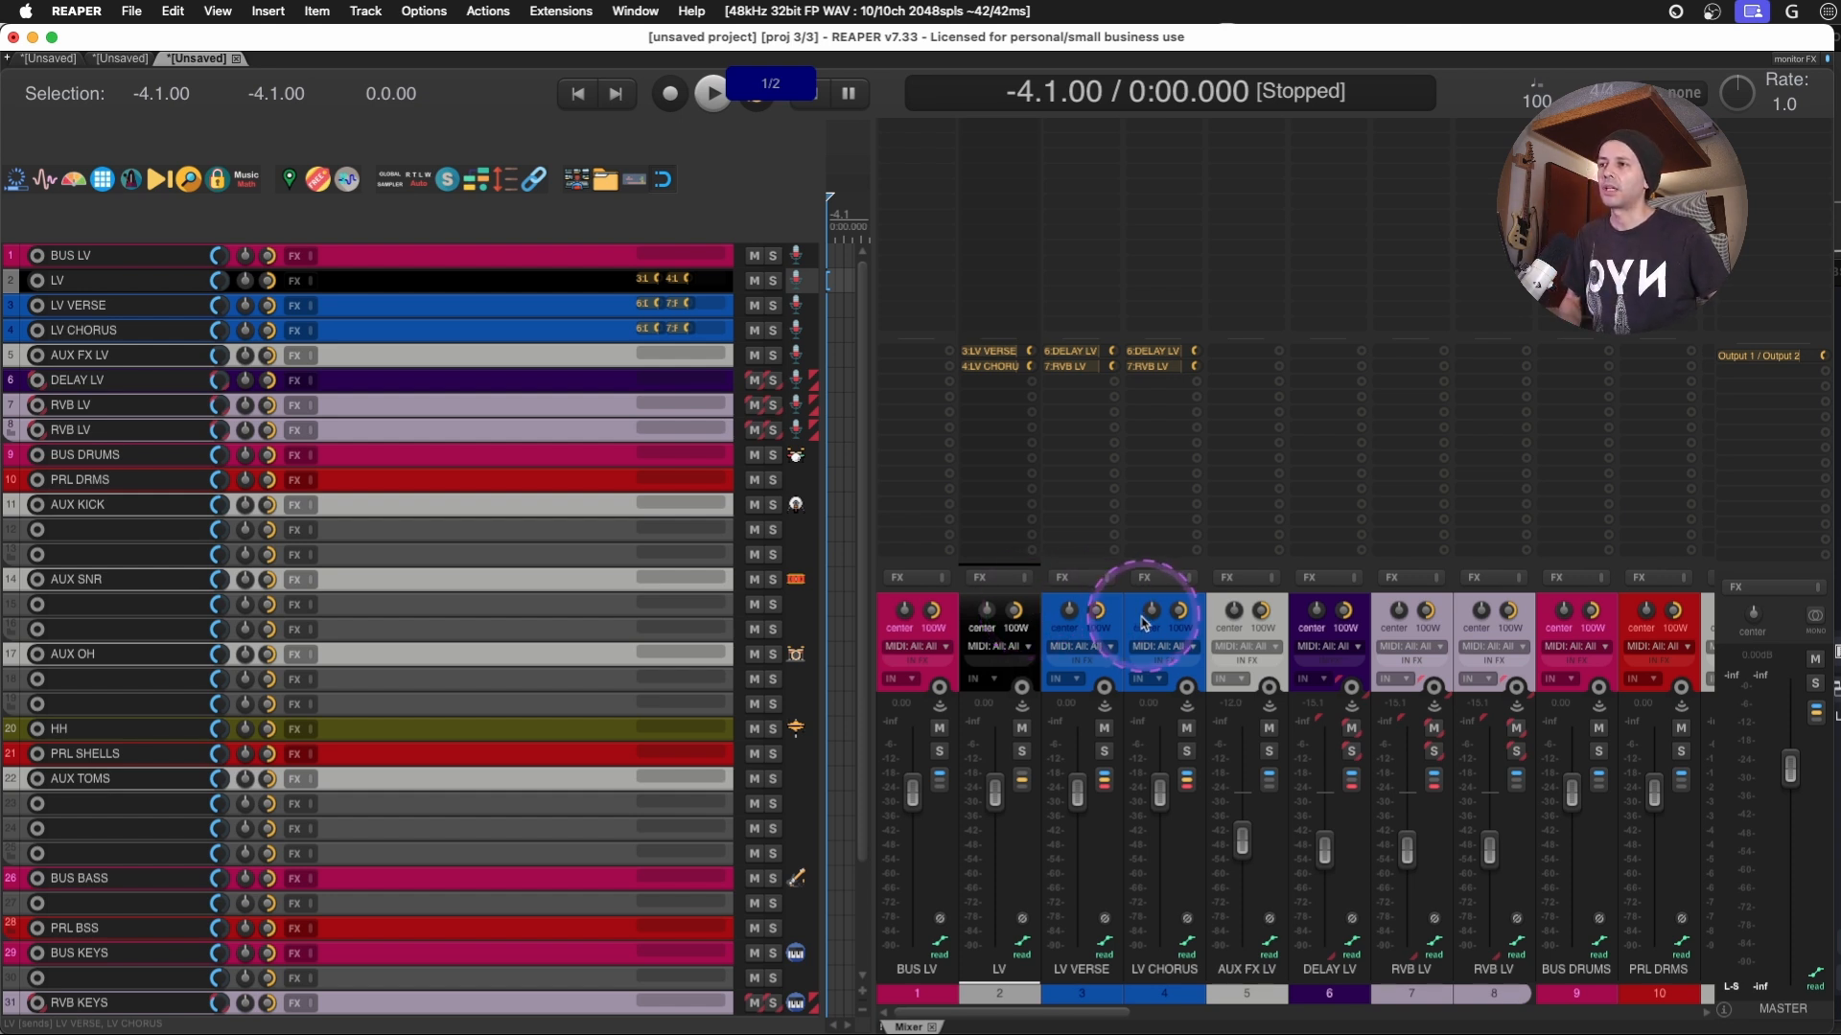
left_click_drag(1115, 617, 1127, 612)
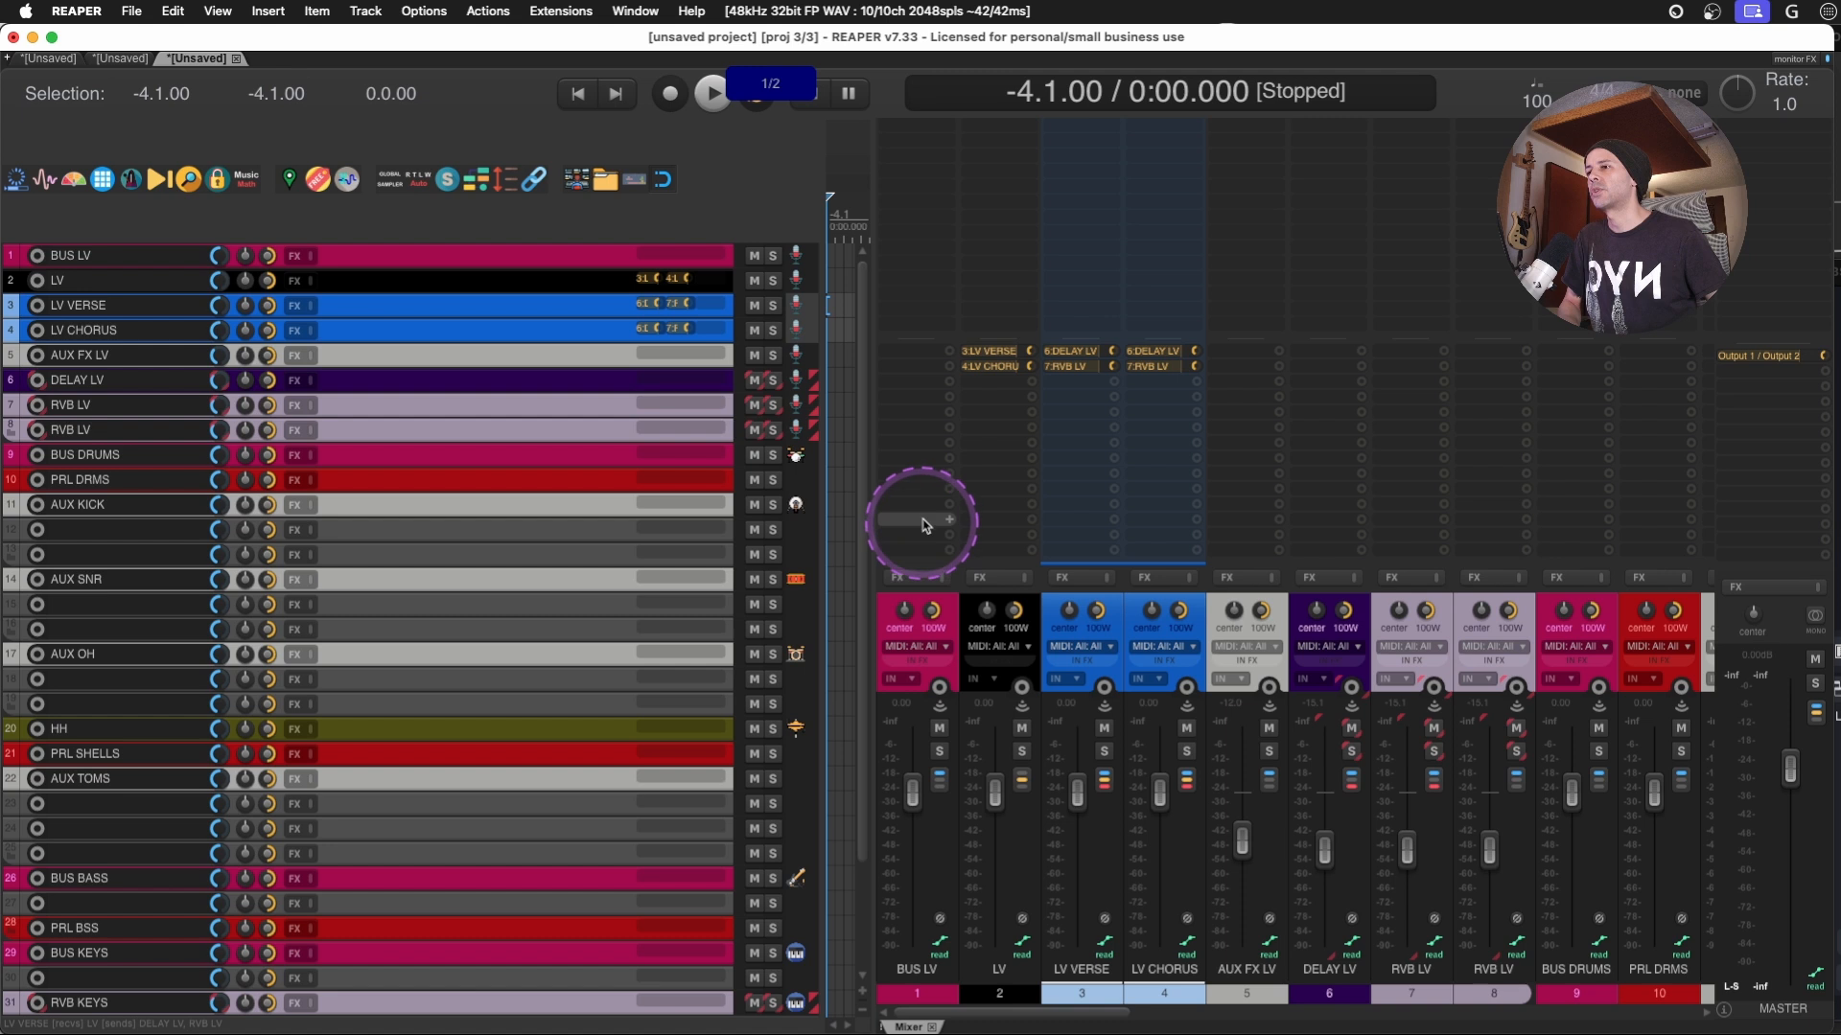
- Create a send from AUX FX LV to BUS LV and turn off the master send of AUX FX LV
left_click(1264, 488)
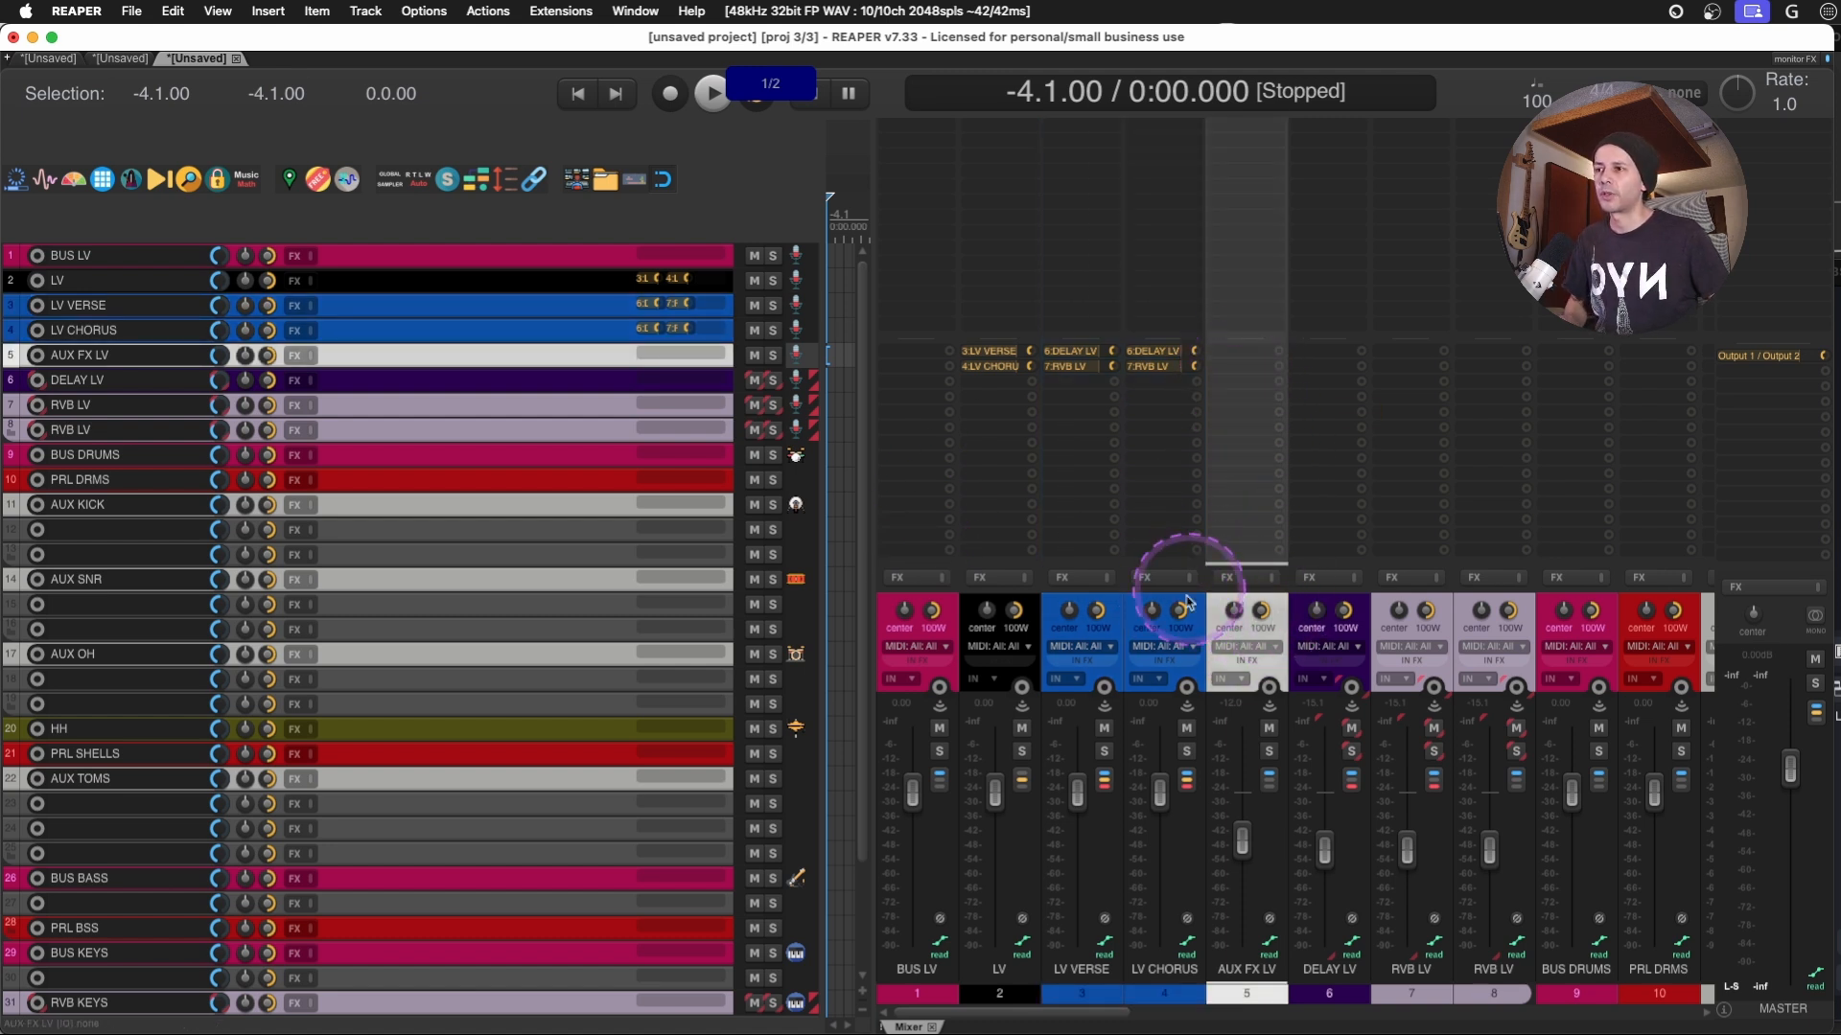
left_click(1105, 616)
left_click_drag(1271, 611, 896, 398)
left_click(1270, 784)
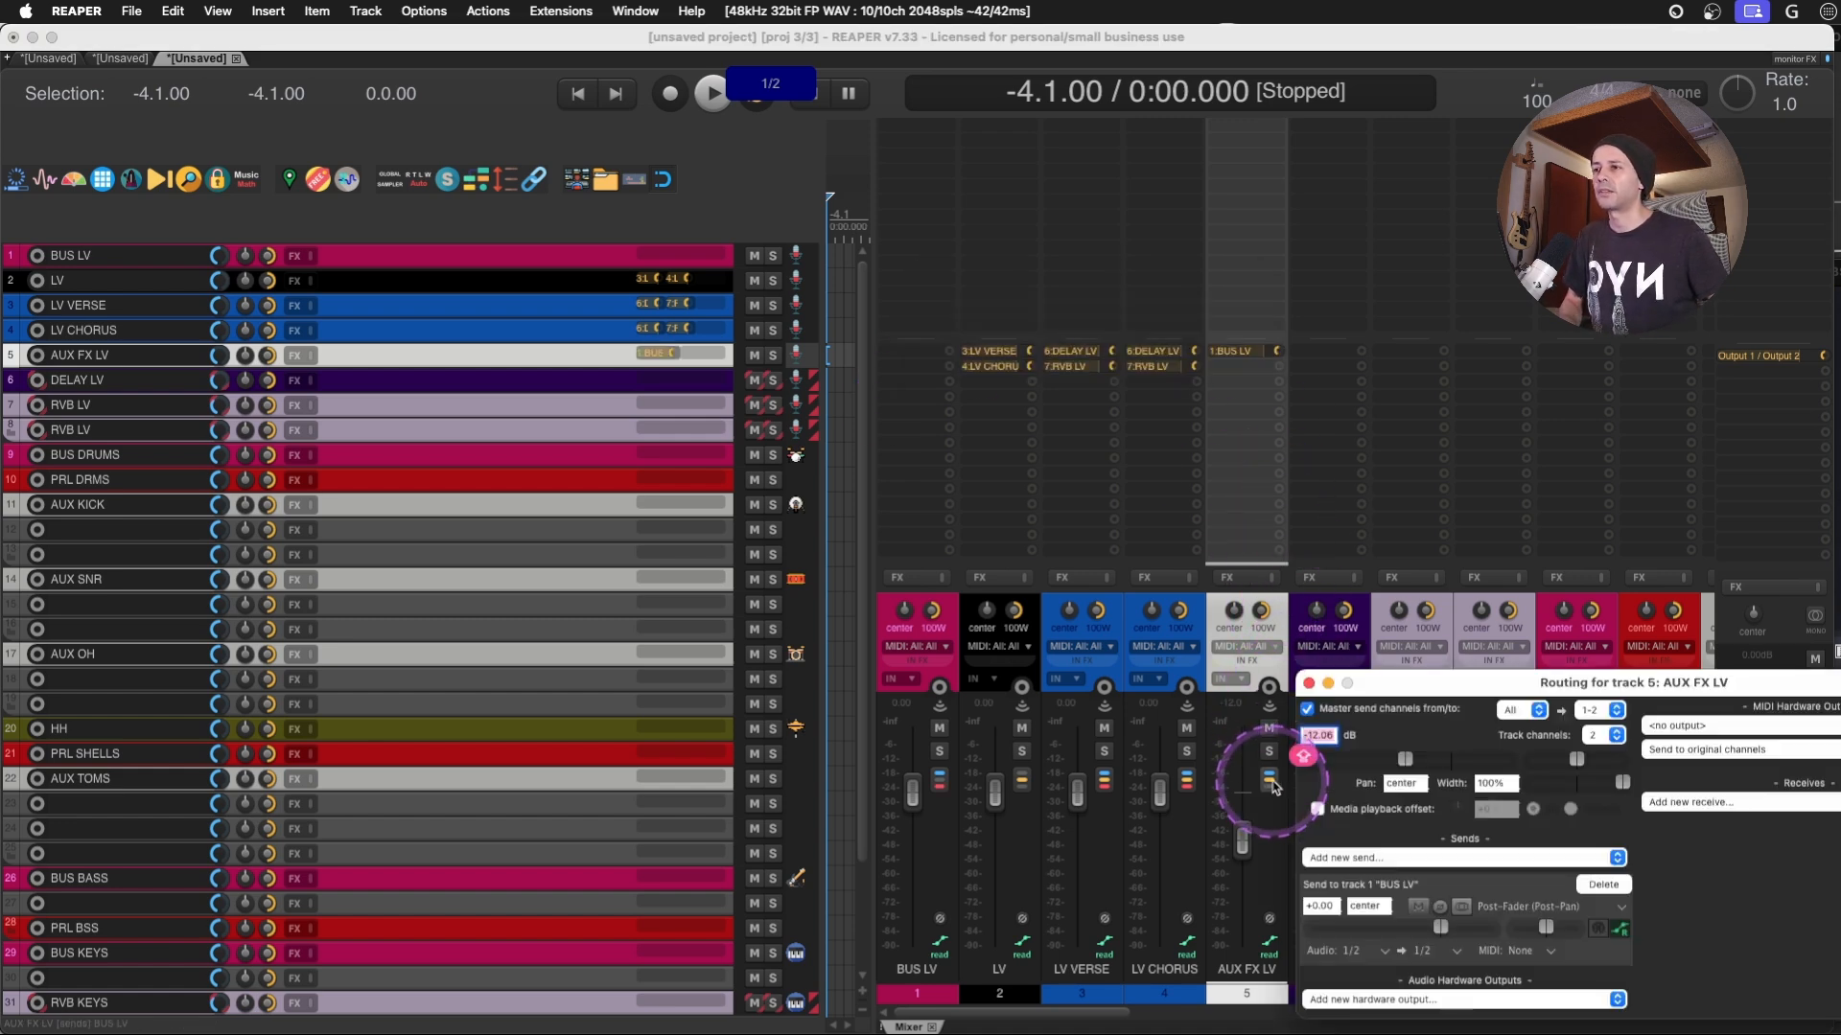
left_click_drag(1406, 697, 1171, 514)
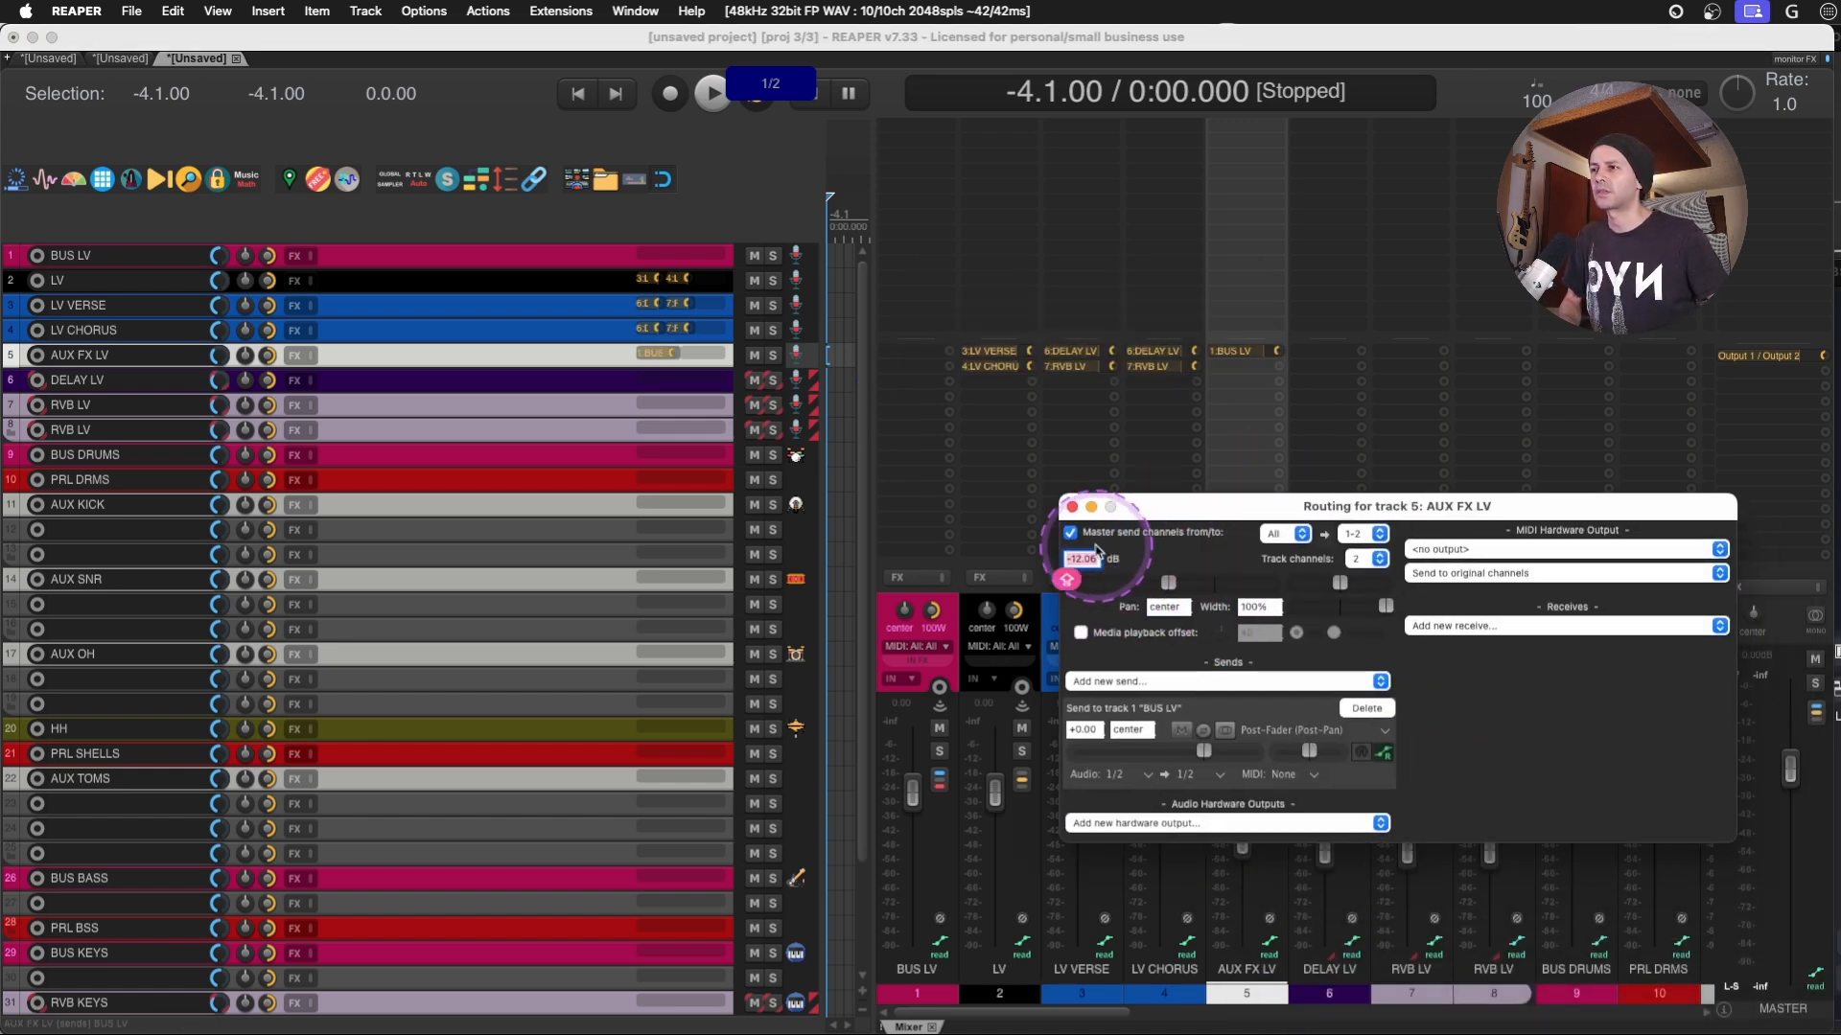
left_click(1072, 507)
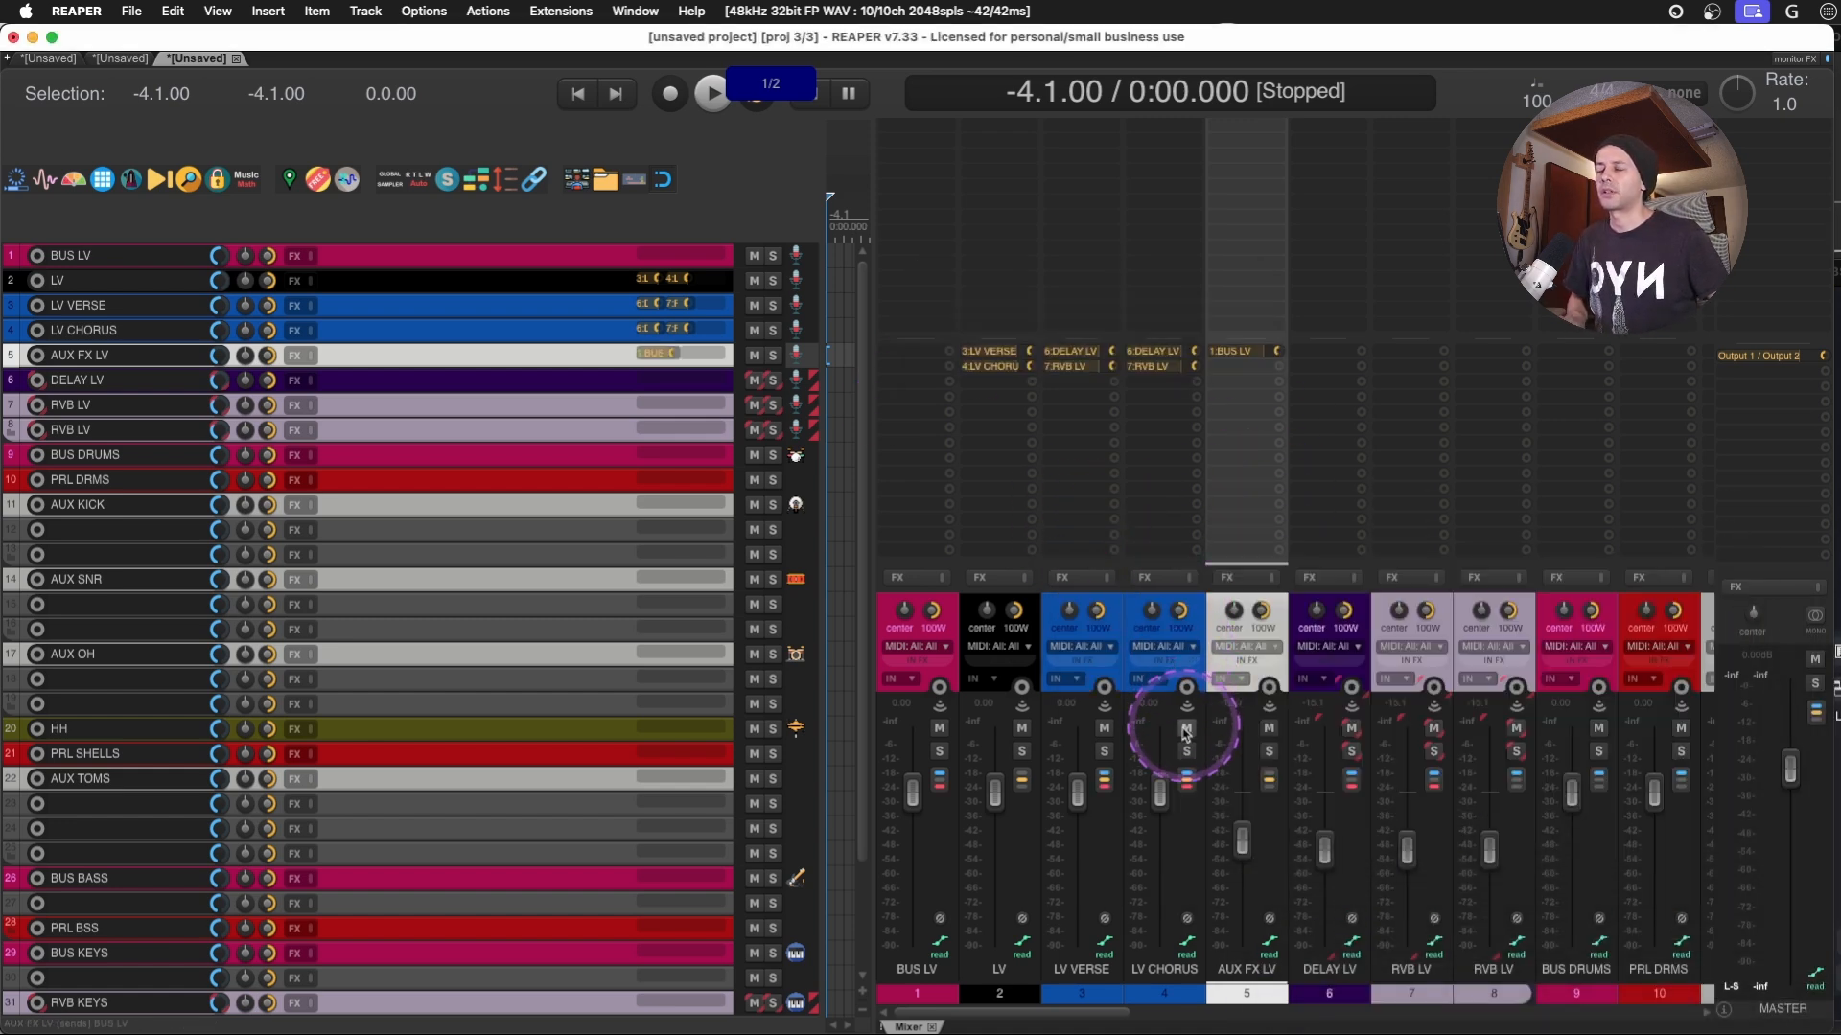
- Turn off the master sends of the LV CHORUS and LV VERSE tracks
left_click(1188, 780, "alt")
left_click(1104, 780, "alt")
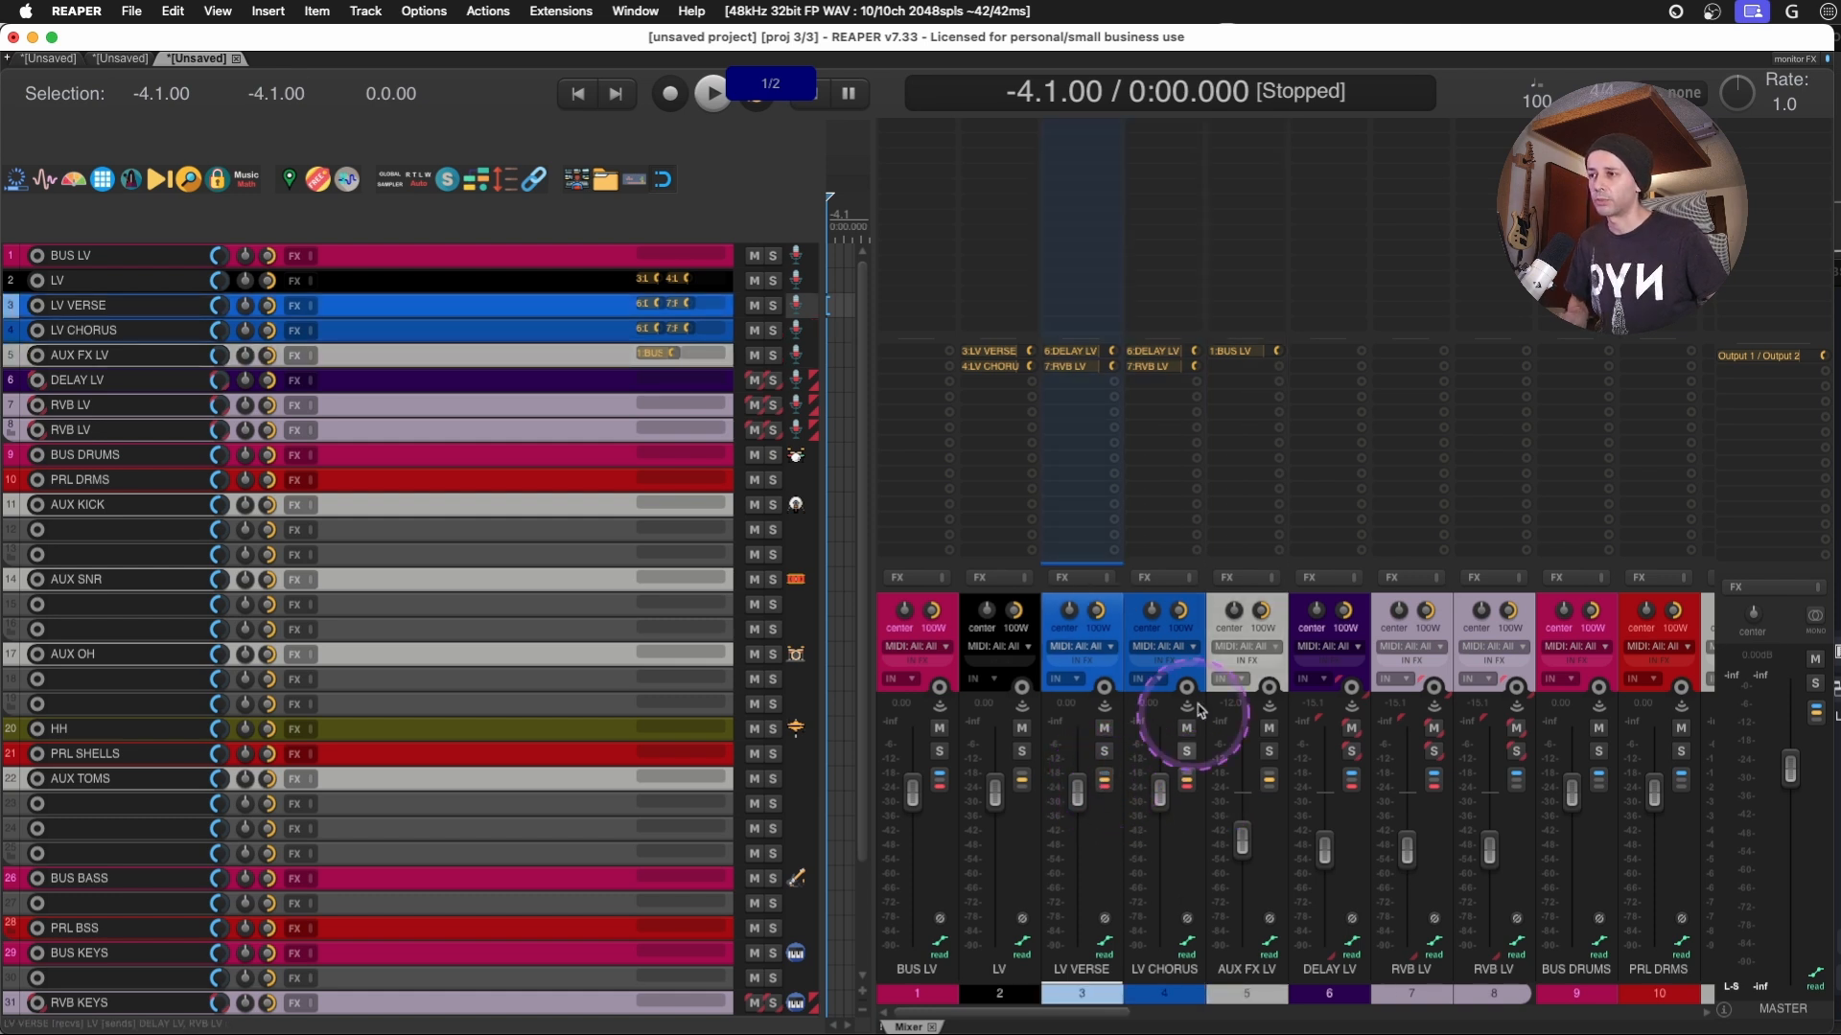
left_click(1279, 617)
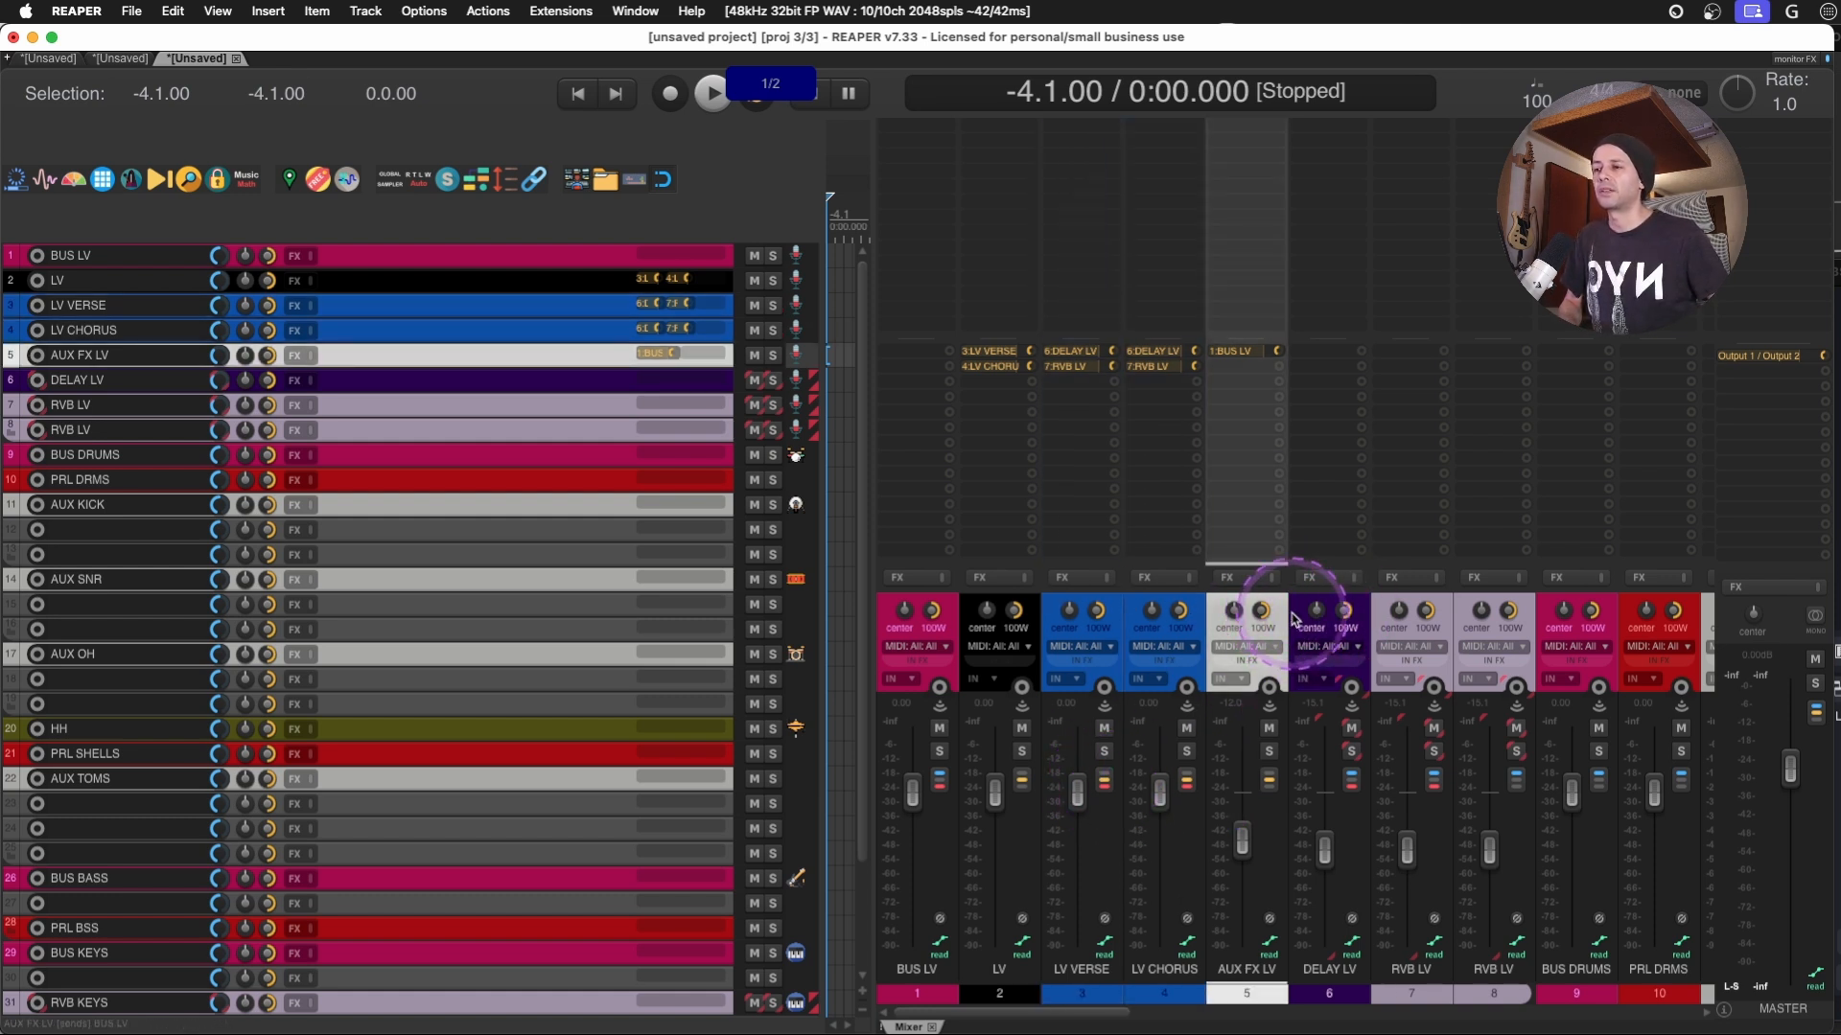
- Send DELAY LV and both RVB LV tracks to AUX FX LV, with their master sends off
left_click(1361, 614)
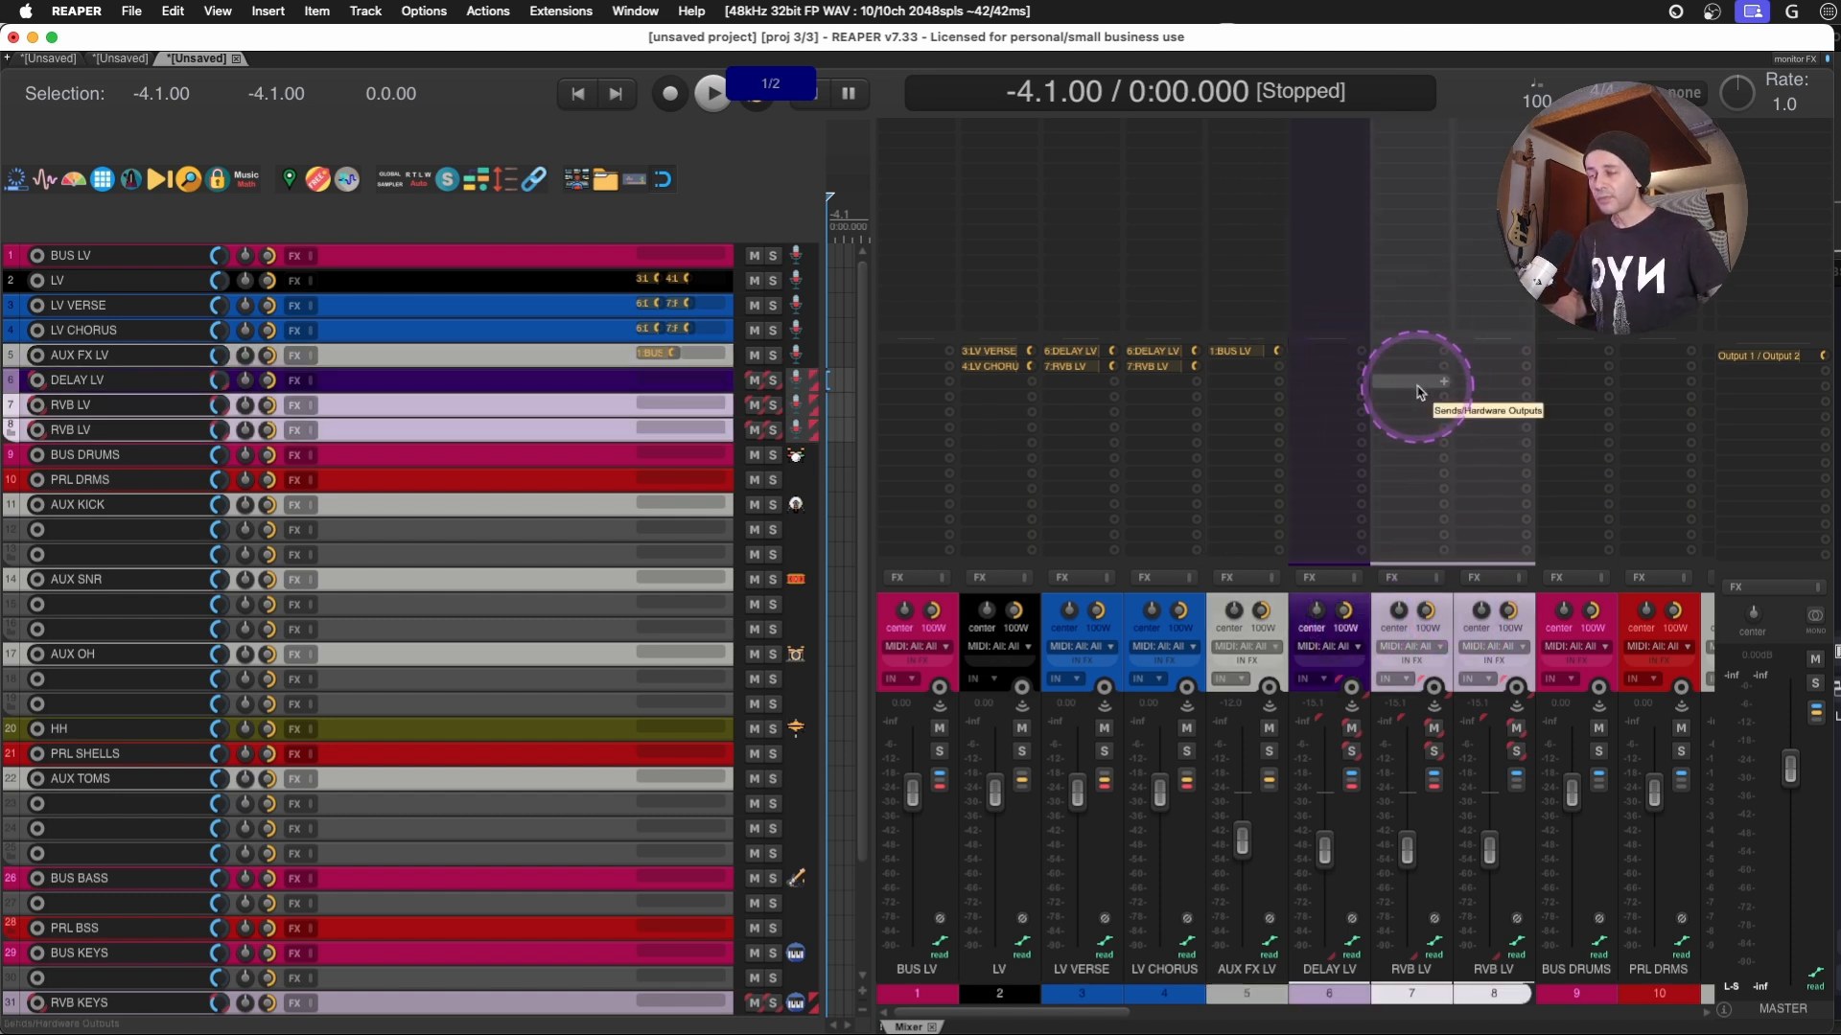
left_click_drag(1248, 383, 1248, 384)
left_click(1262, 394)
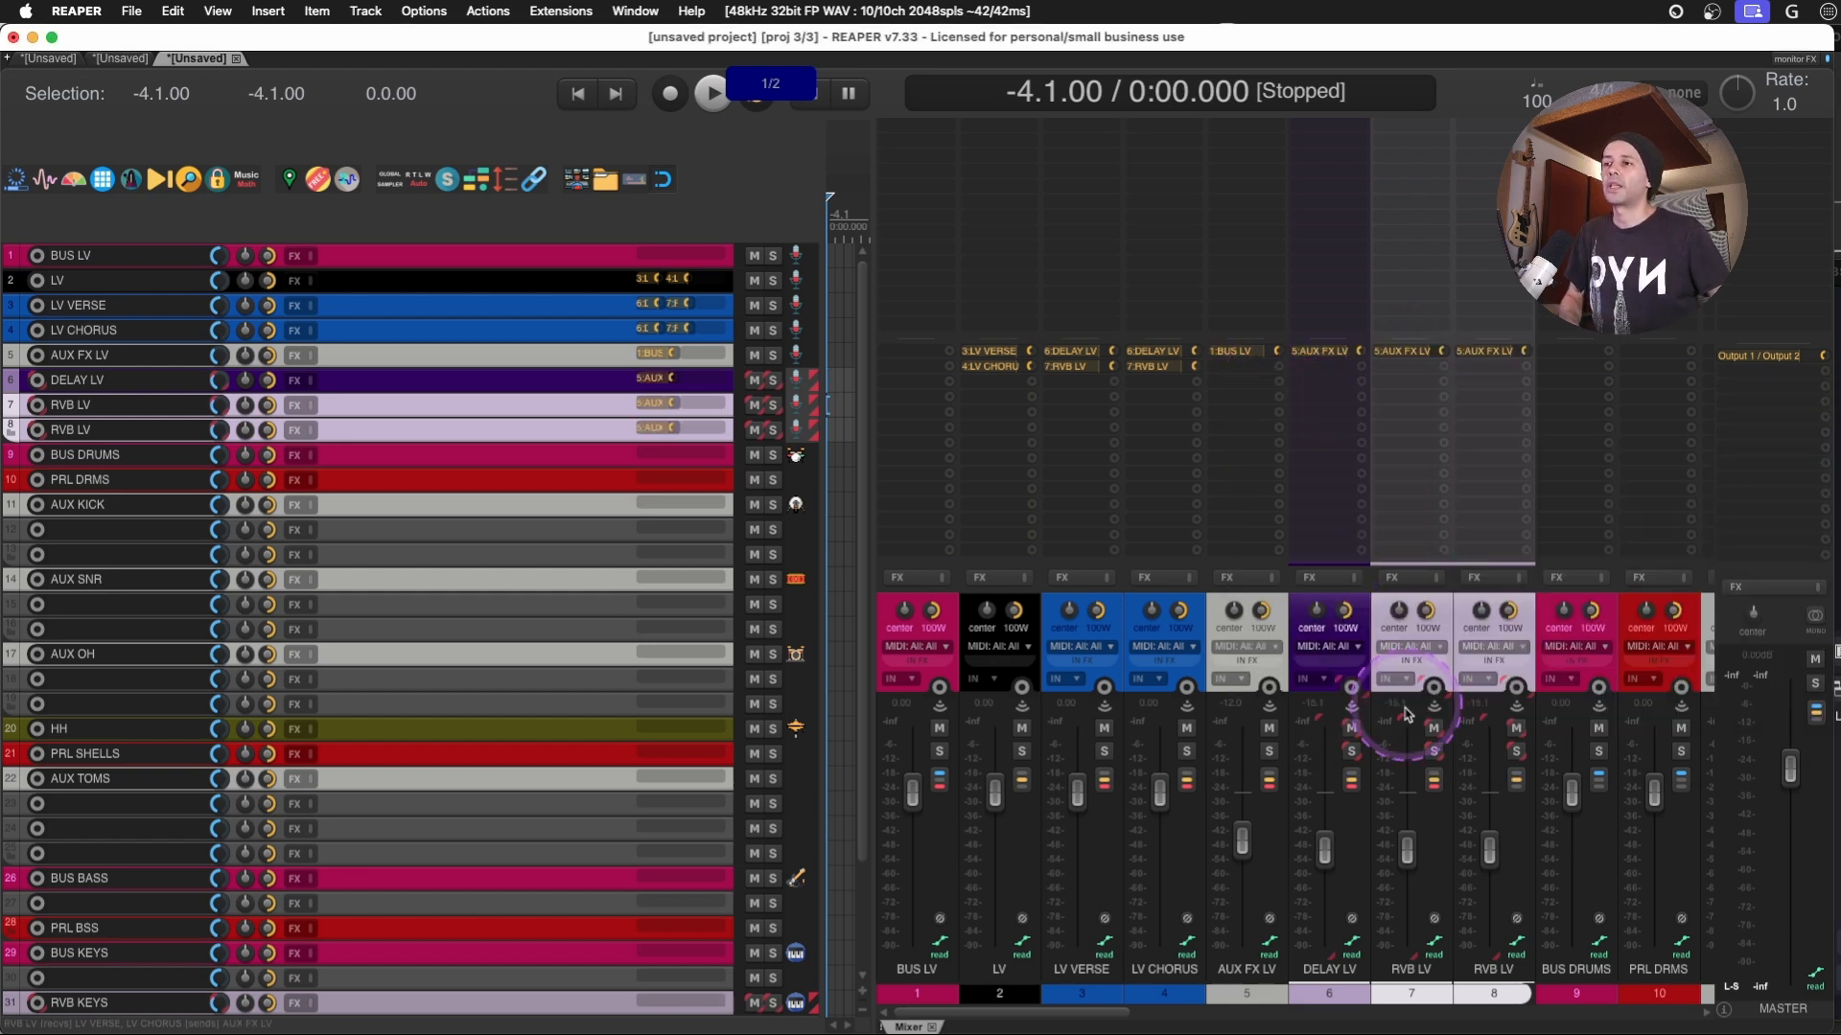
left_click(1114, 632)
left_click_drag(1114, 619, 1255, 642)
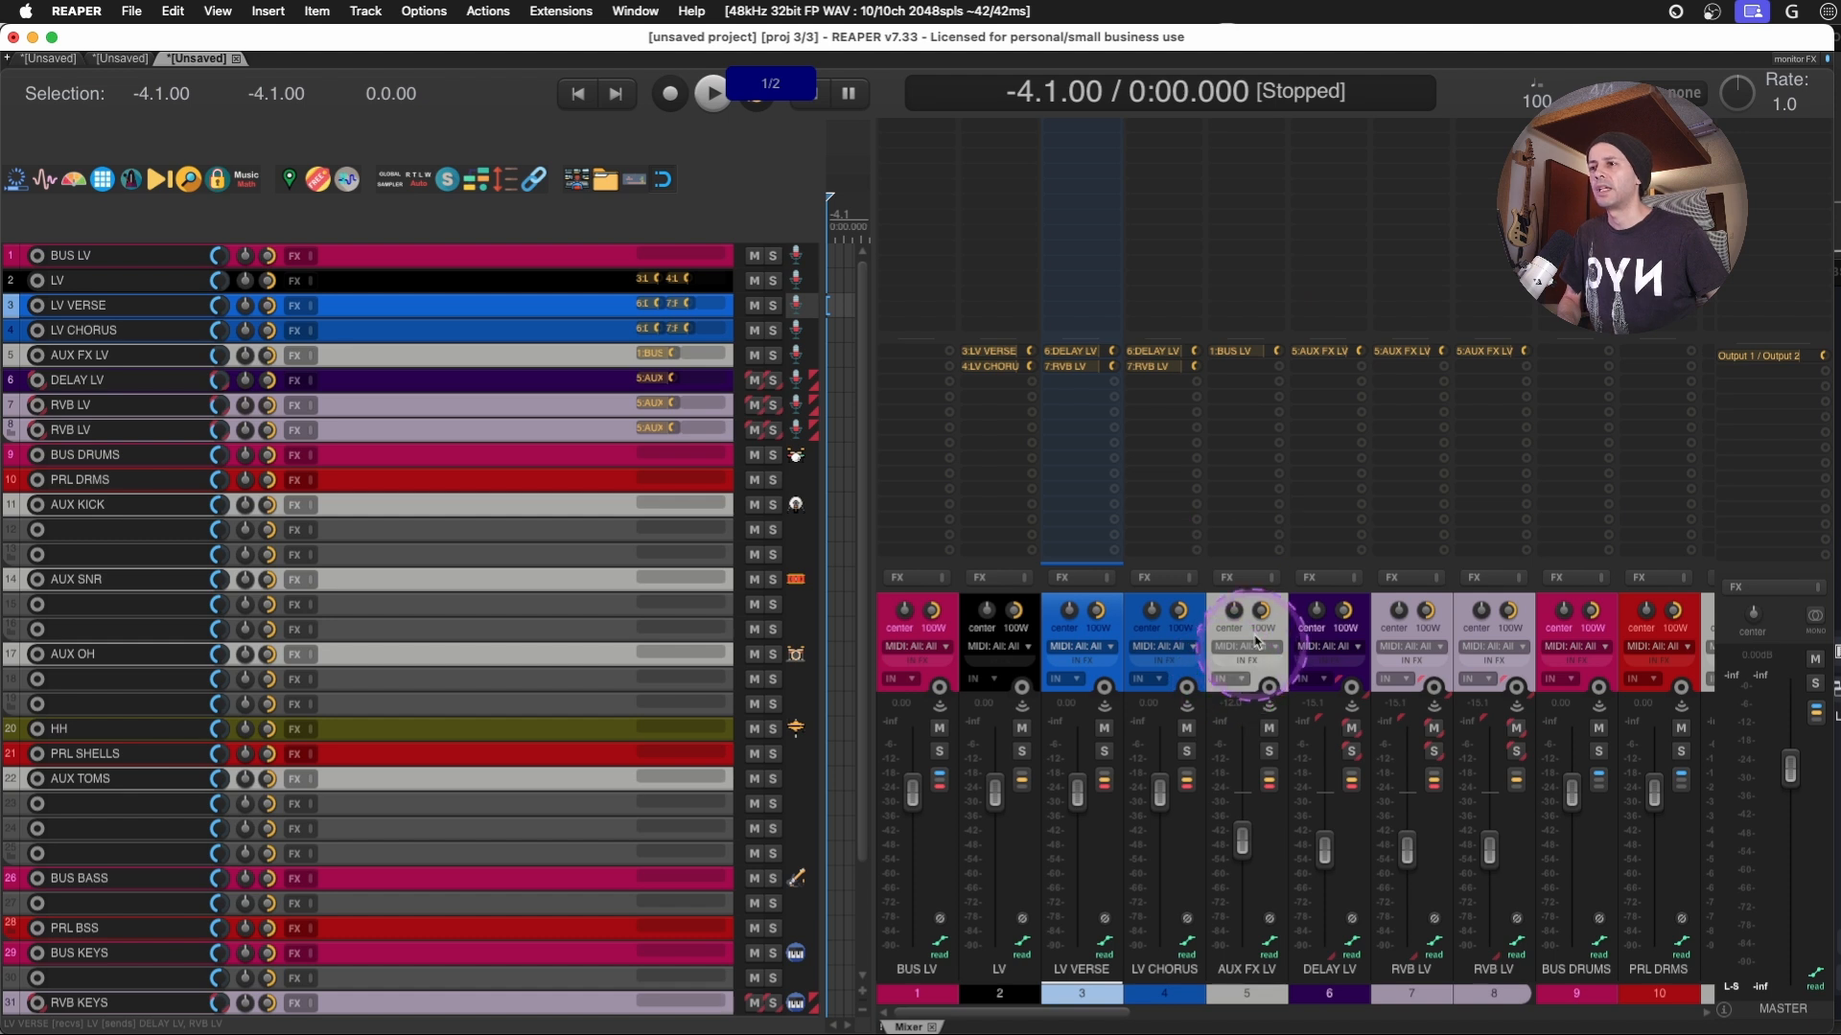
left_click(1279, 612)
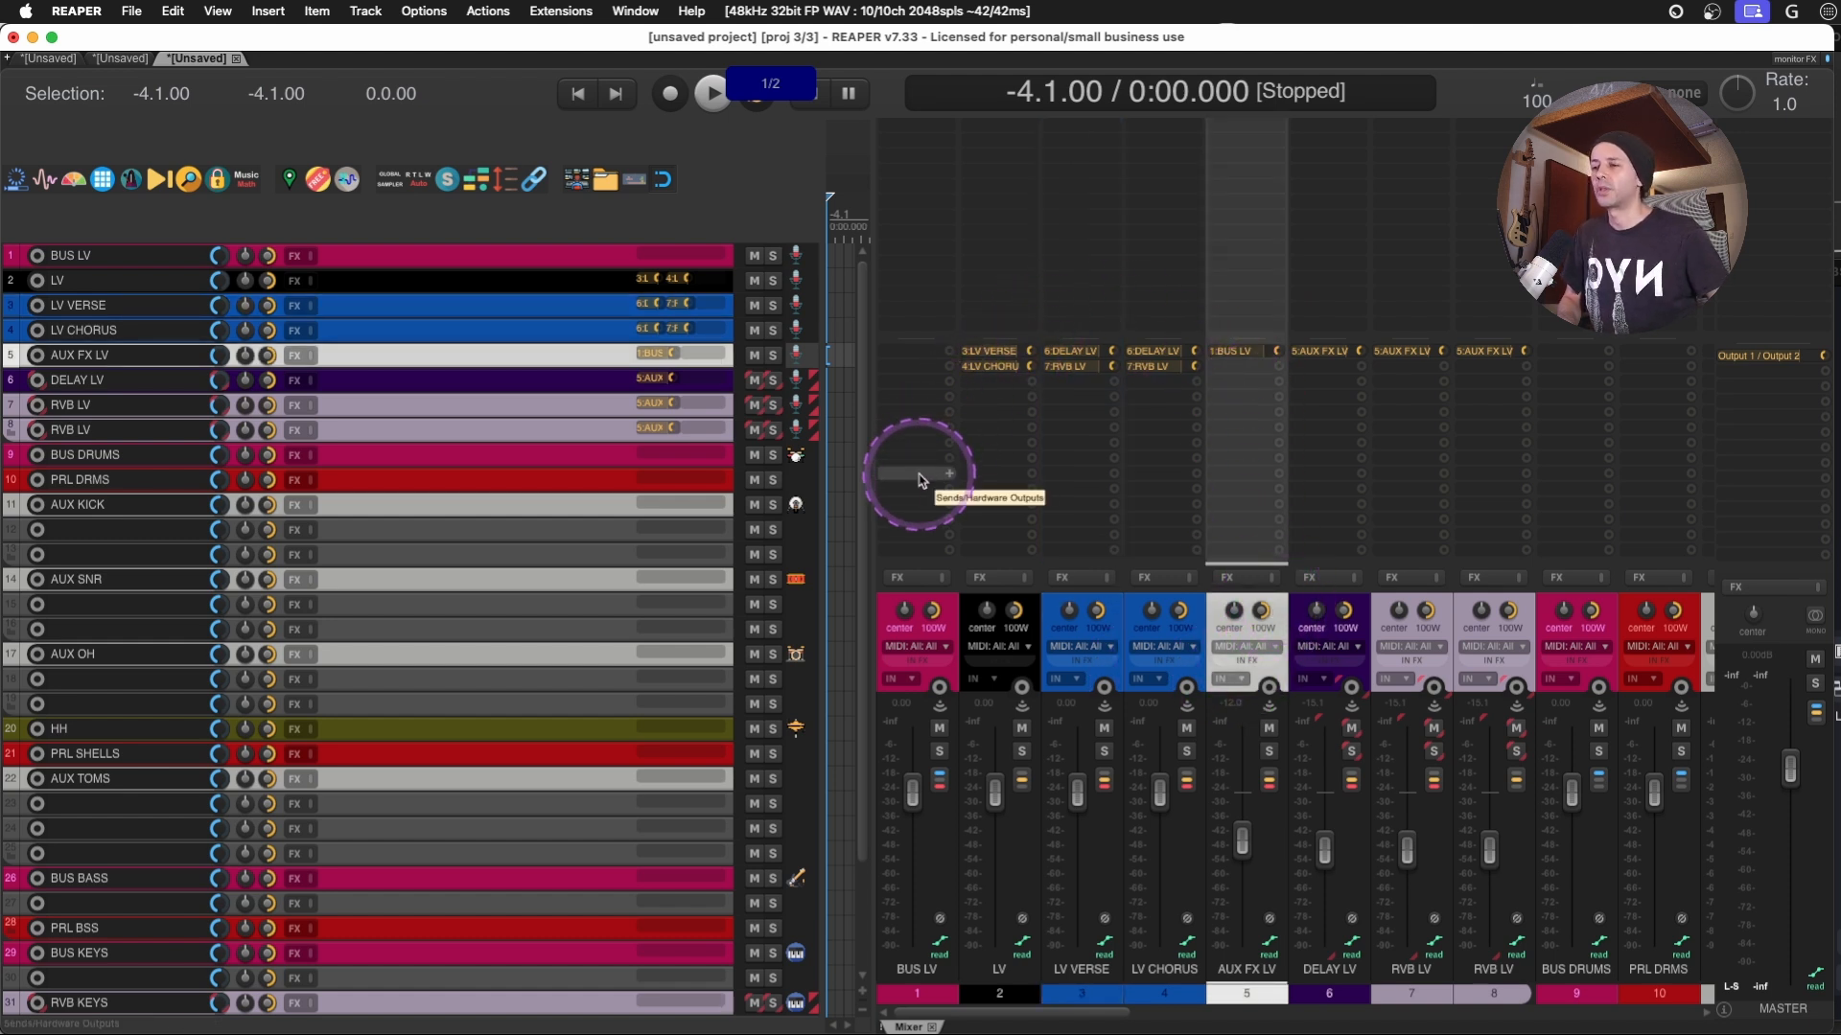
- Select unnamed tracks 12 and 13 together and send both to AUX KICK, with their master sends off
left_click_drag(1099, 1013, 1276, 1012)
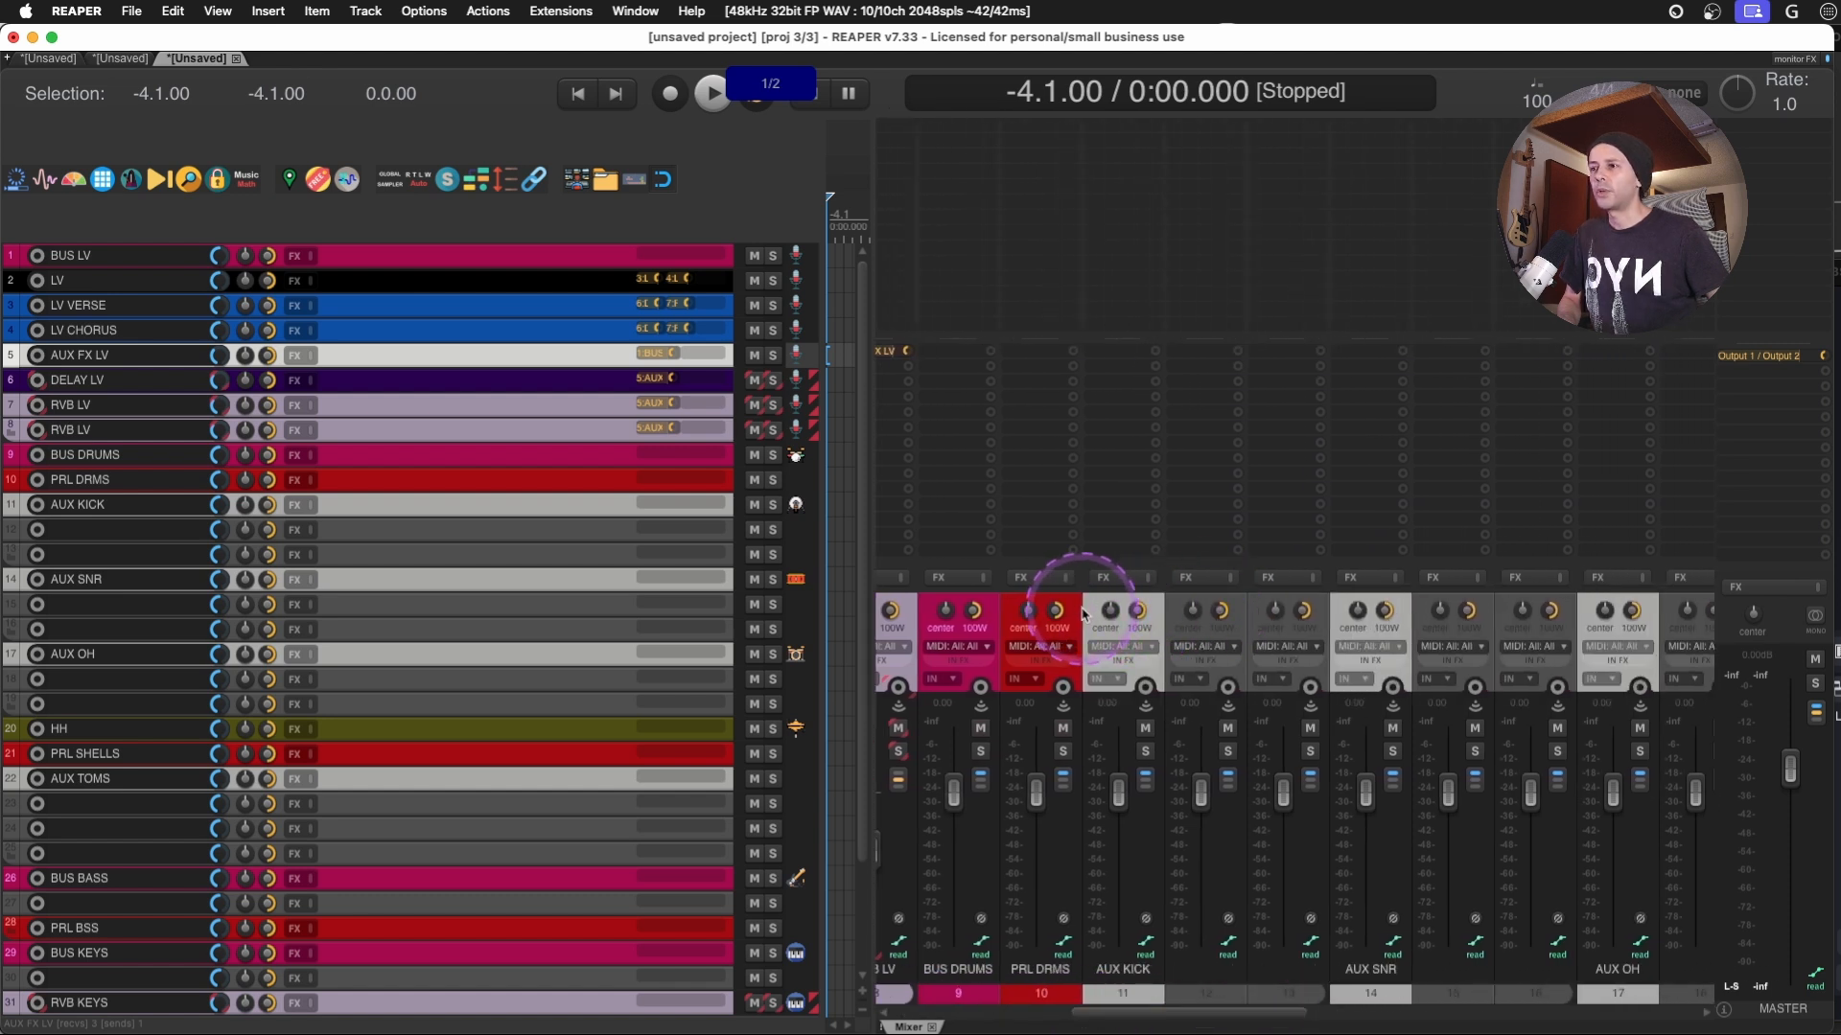
left_click(1238, 619)
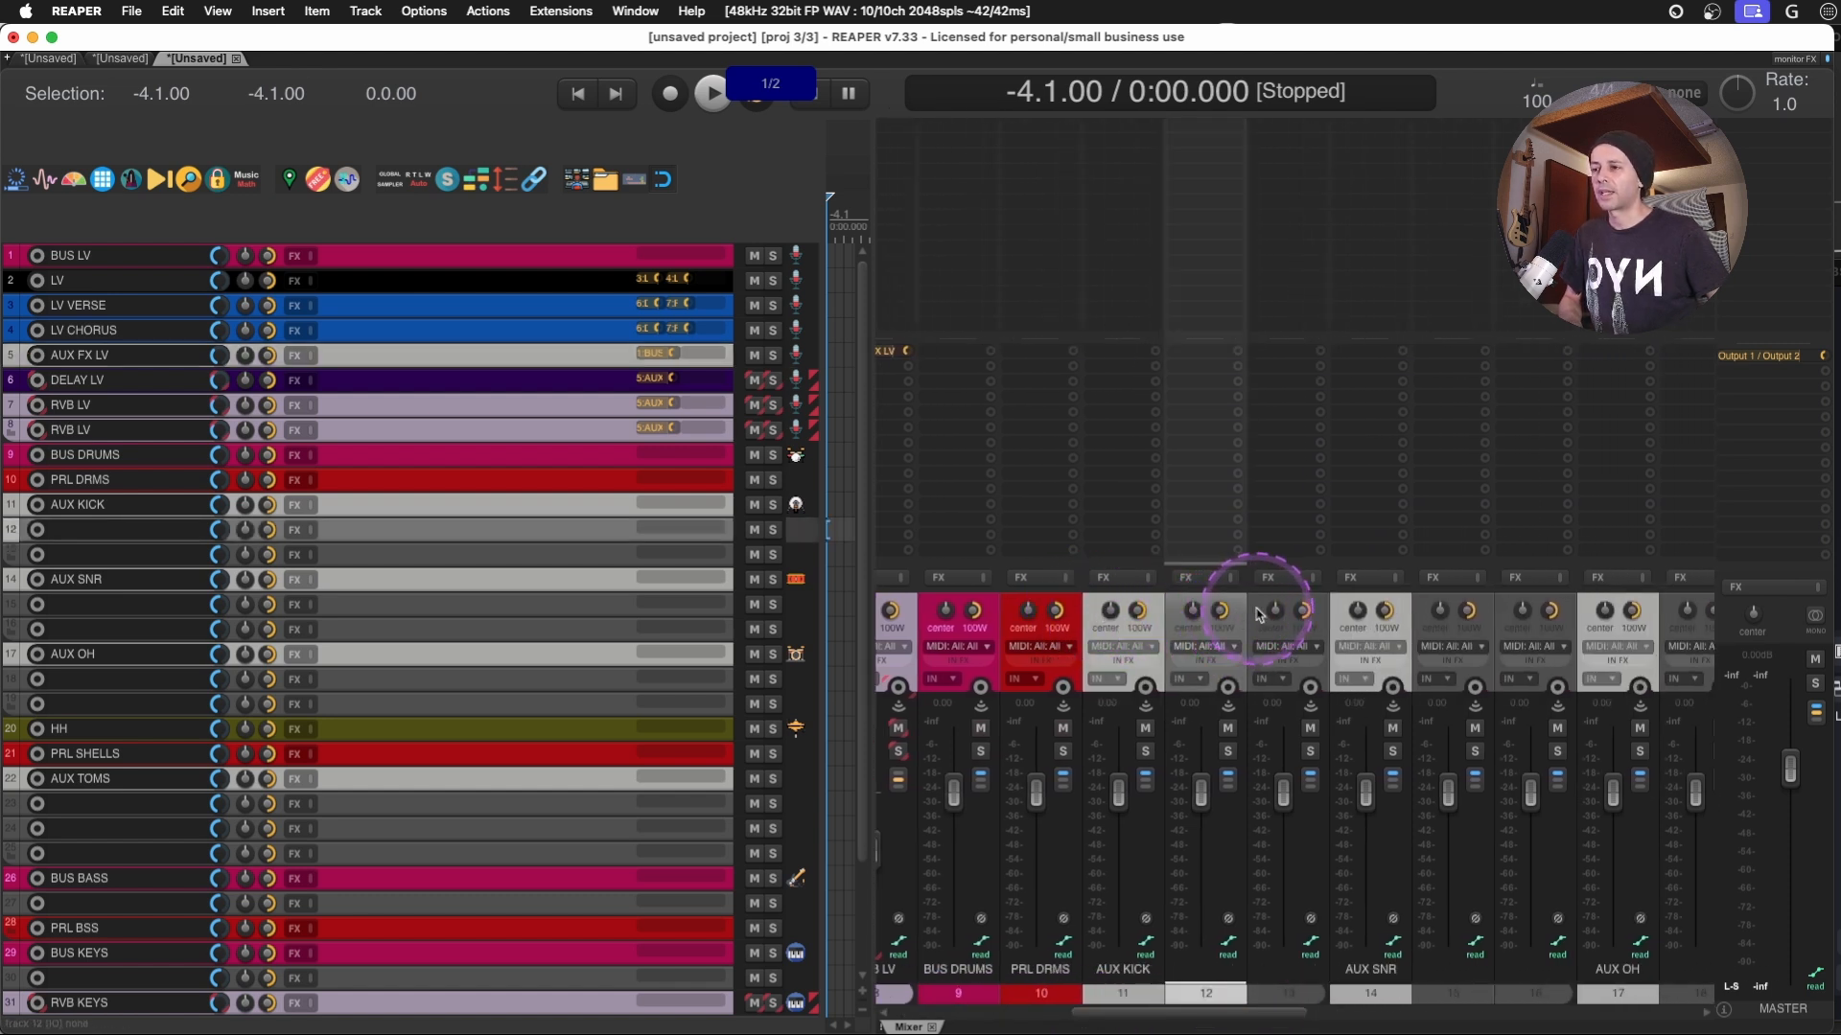
left_click(1259, 614, "shift")
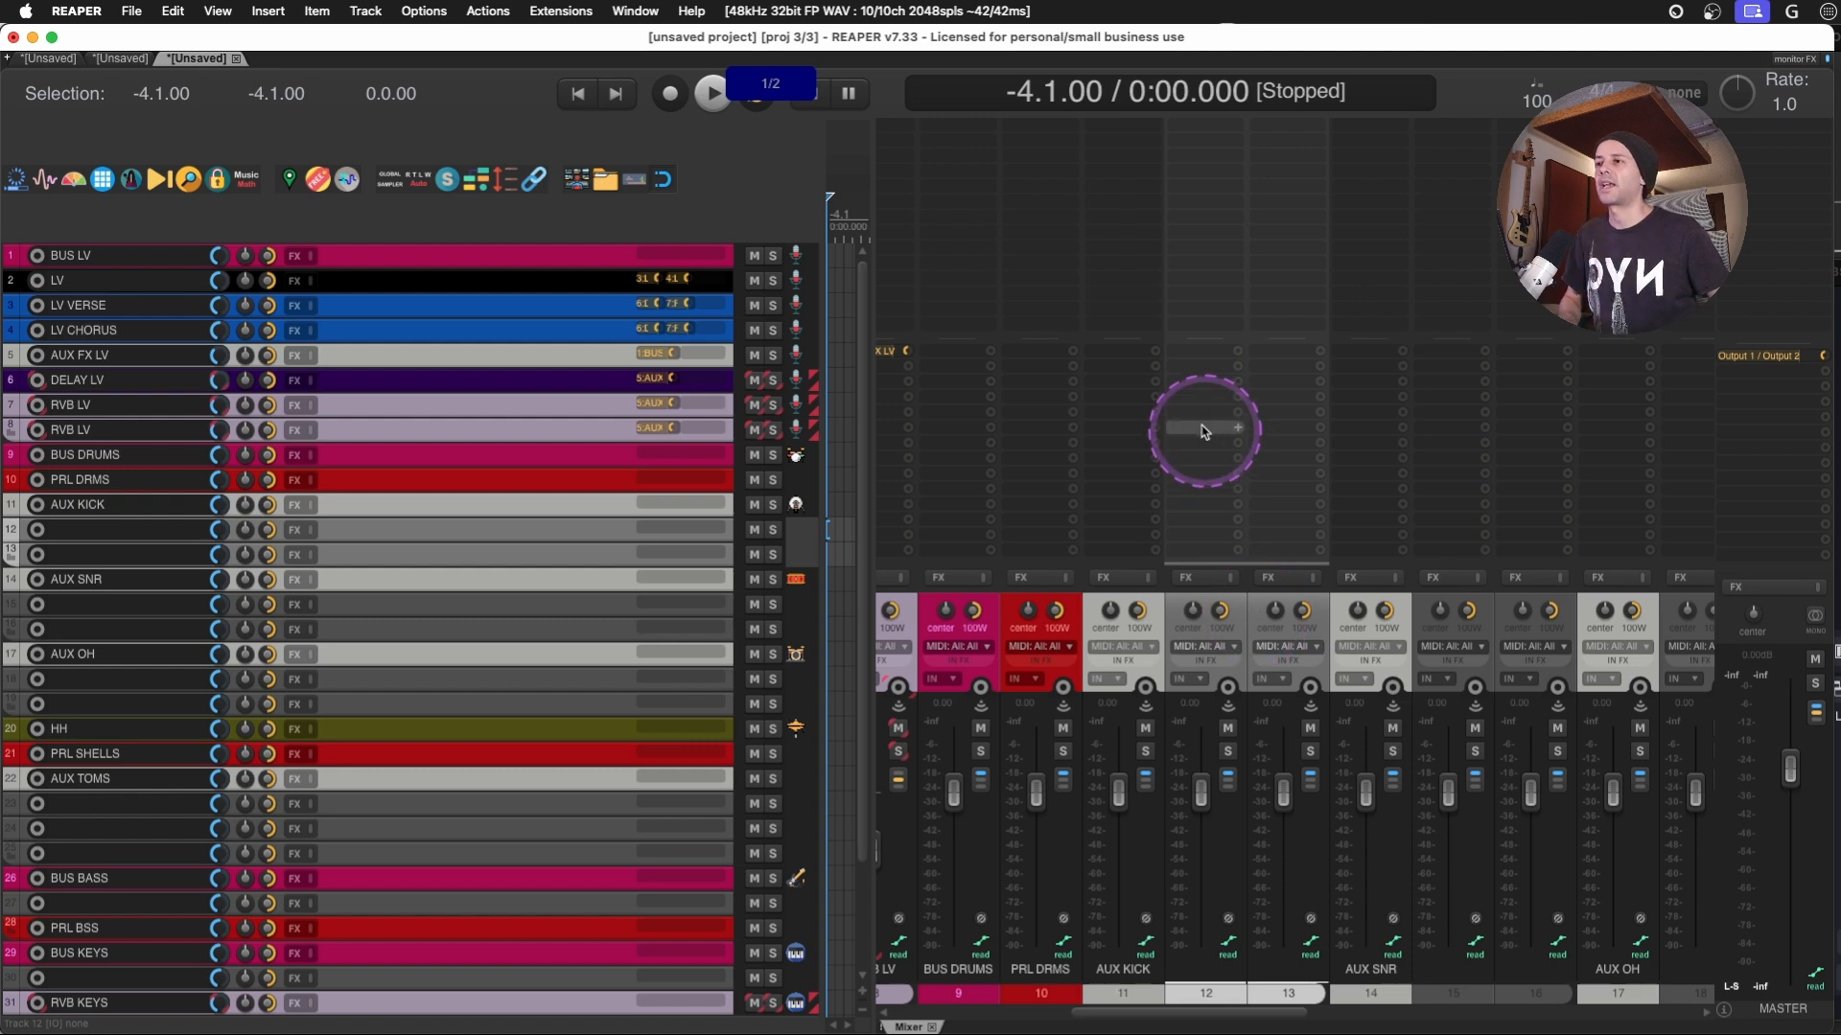
left_click_drag(1201, 369, 1102, 378)
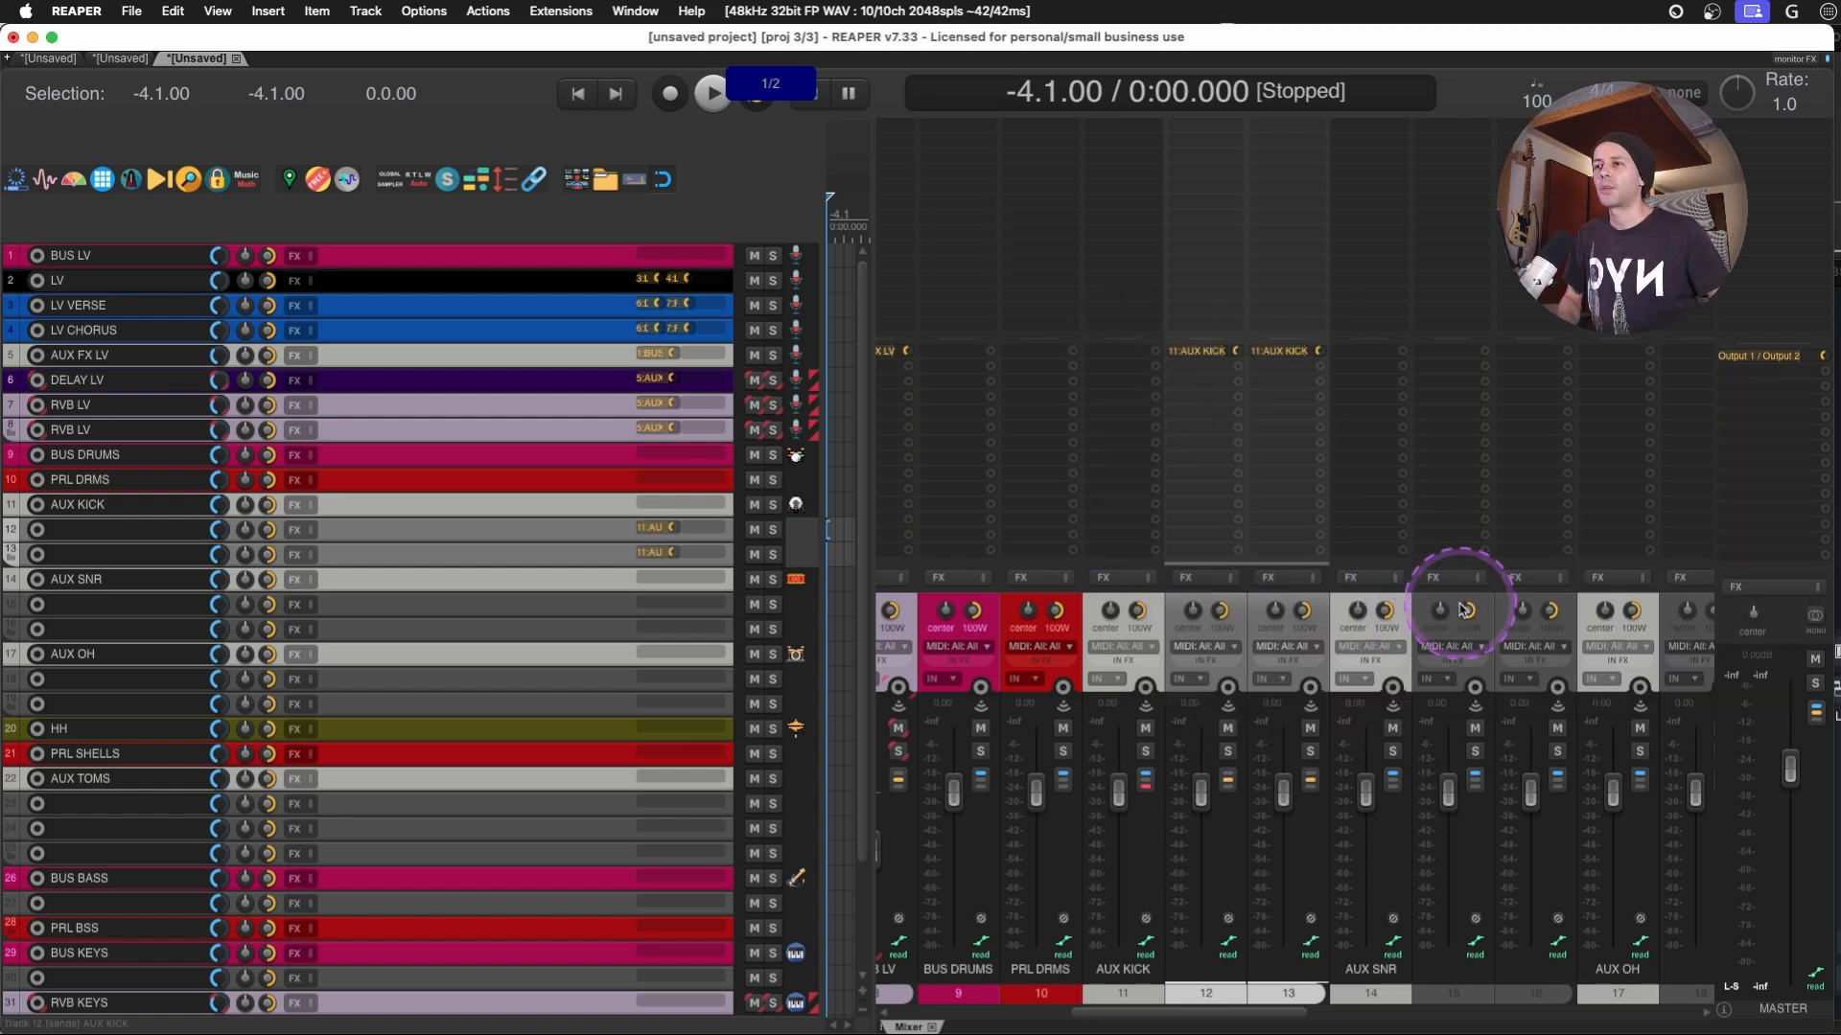
- Select unnamed tracks 15 and 16 together and send both to AUX SNR, with their master sends off
left_click(1477, 605)
left_click(1505, 604, "shift")
left_click_drag(1383, 406, 1389, 412)
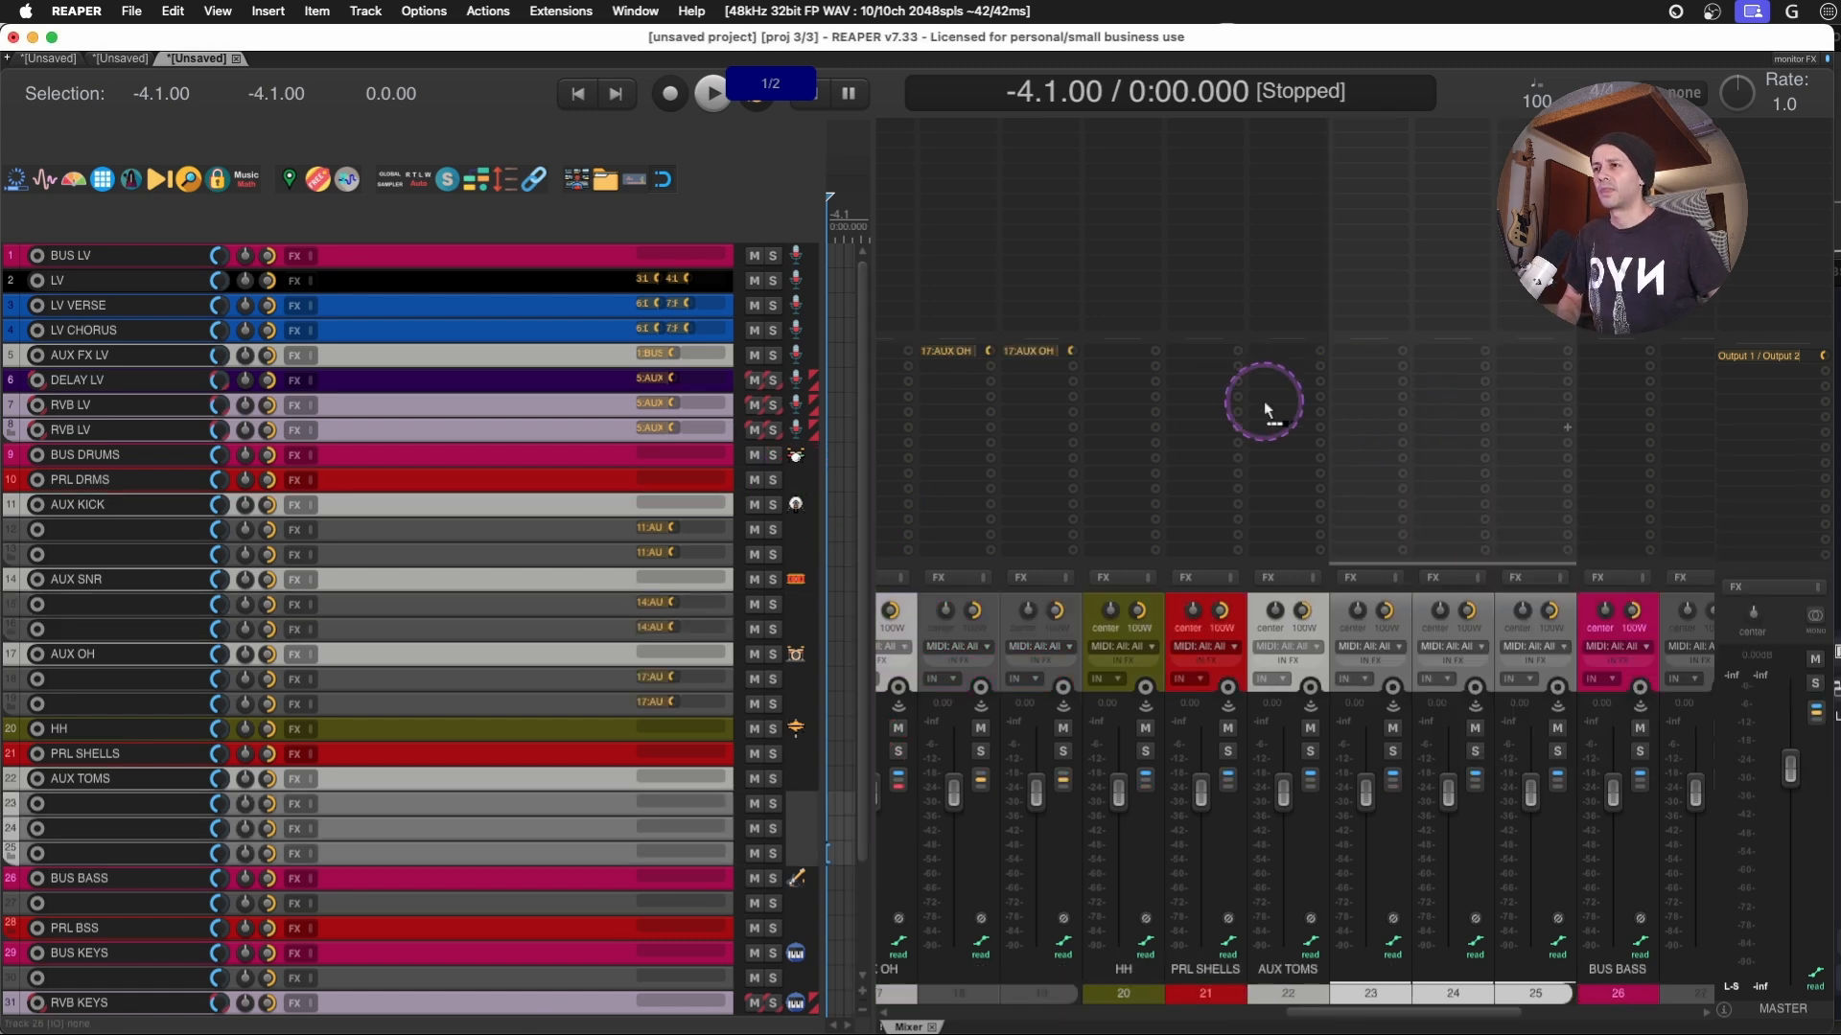
- Send tracks 18 and 19 to AUX OH and tracks 23 to 25 to AUX TOMS, with their master sends off
left_click_drag(1264, 404, 1274, 391)
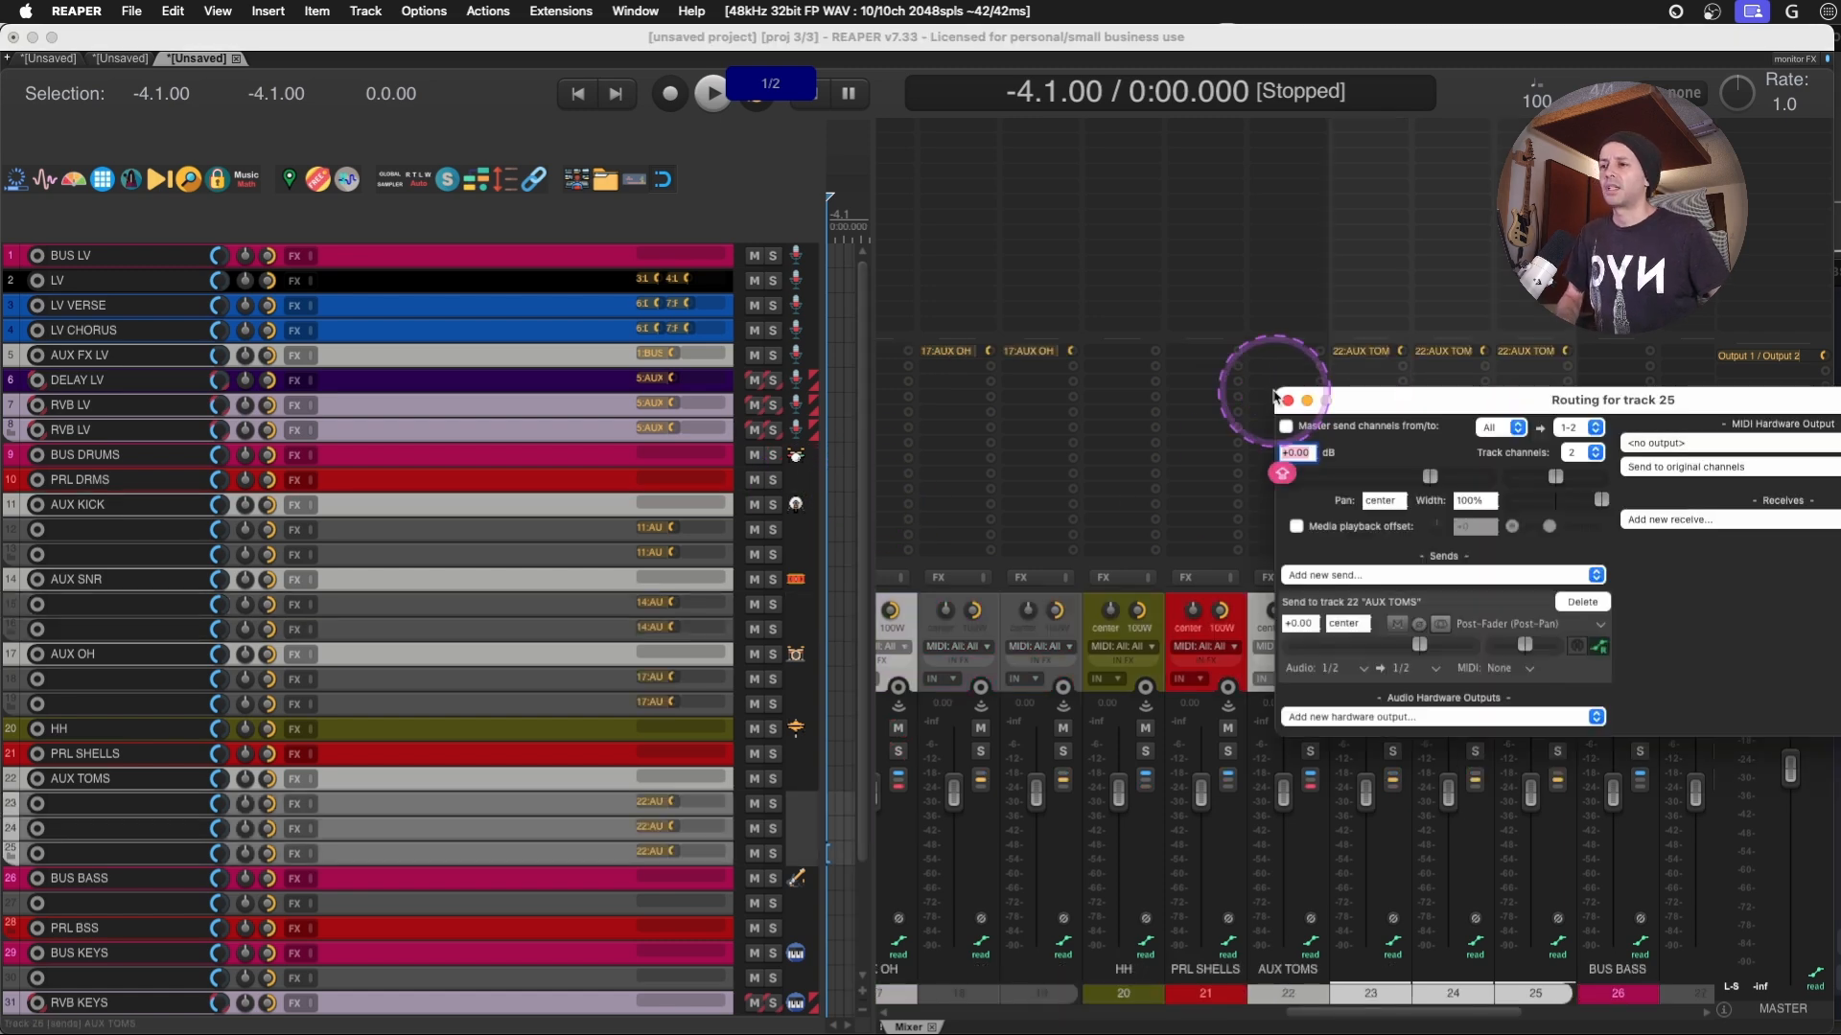
key("Escape")
- Create sends from the AUX KICK and AUX SNR tracks to BUS DRUMS
scroll(1351, 715, "left", 3)
scroll(1351, 762, "left", 2)
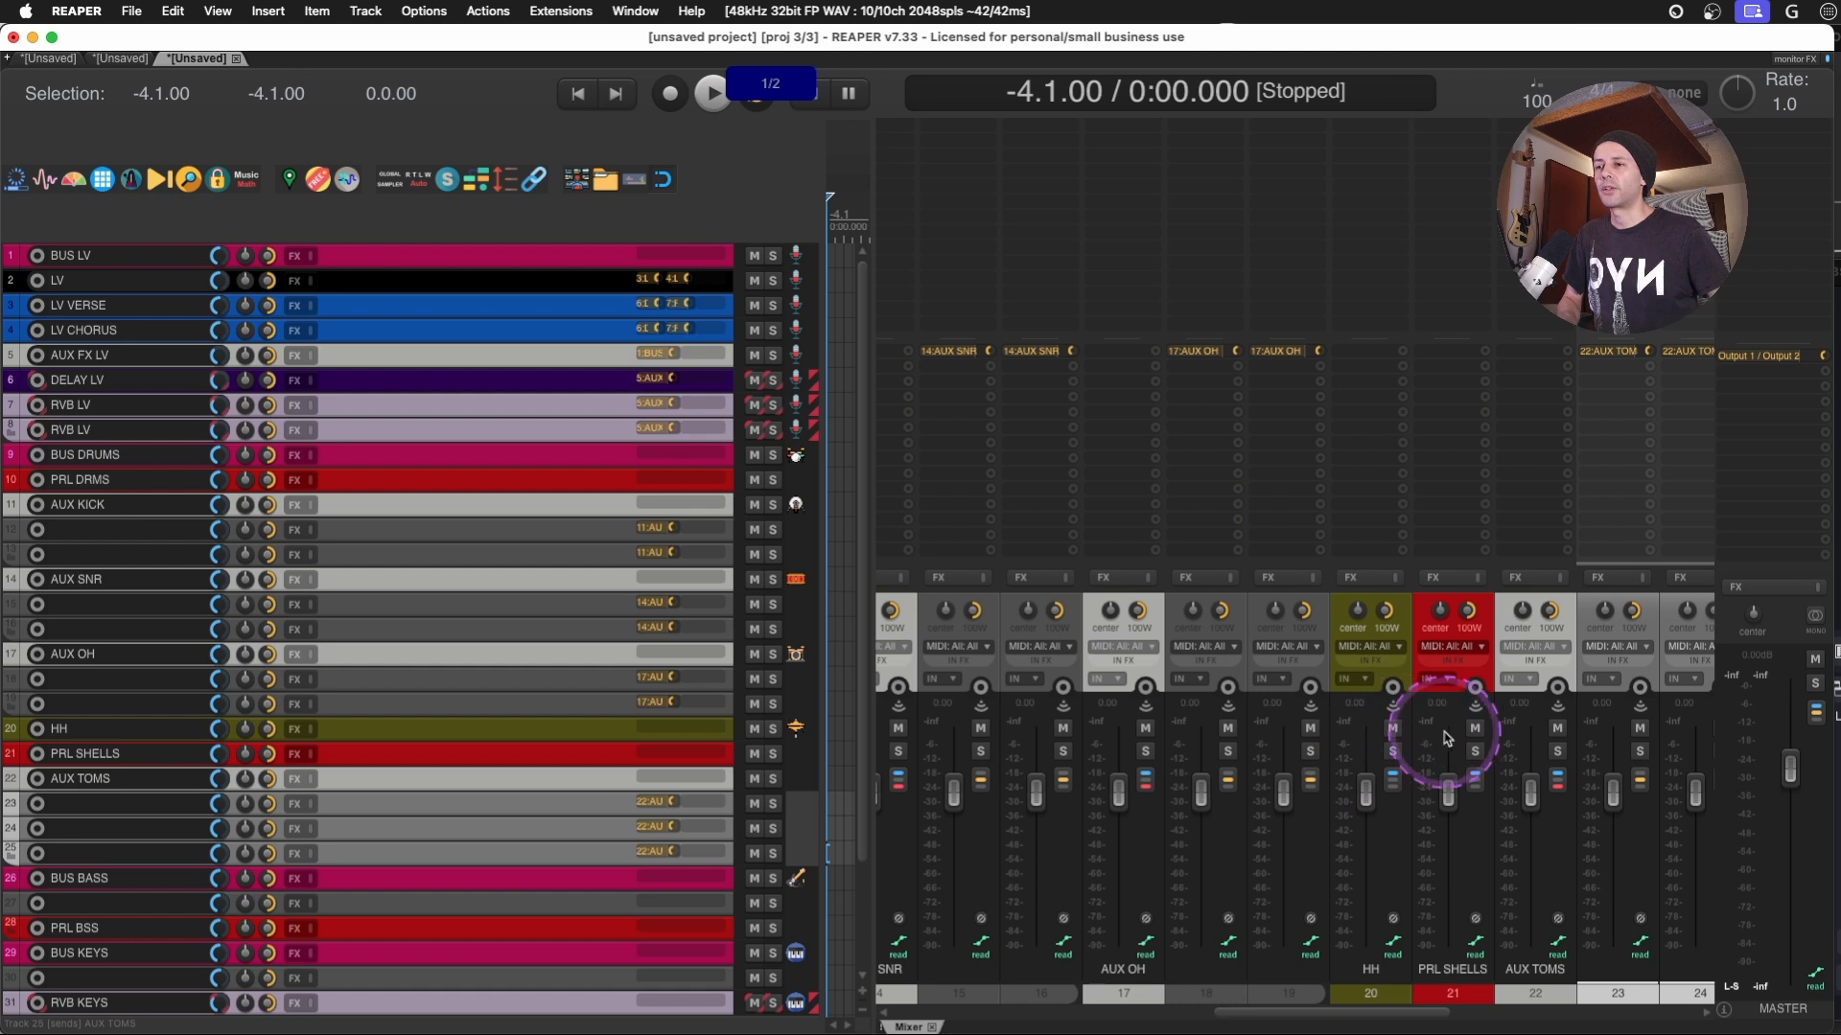
left_click(1550, 609)
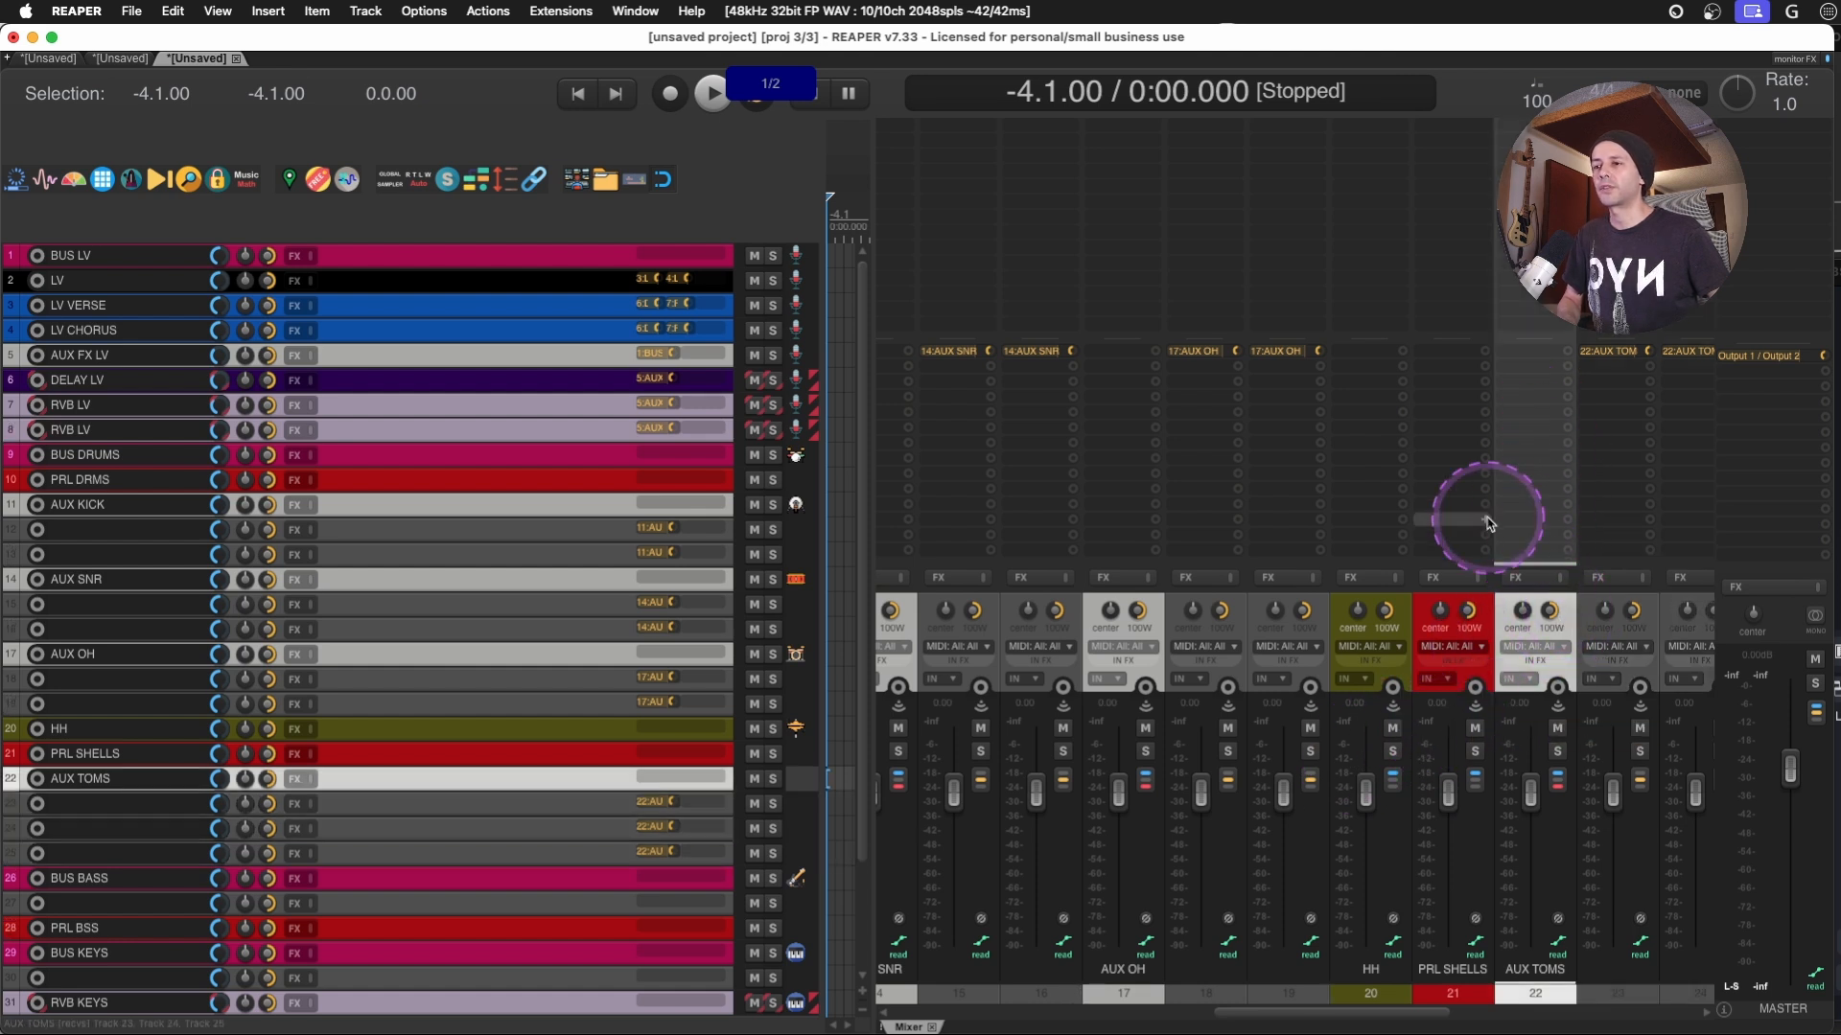
scroll(1480, 527, "left", 3)
scroll(1489, 522, "left", 4)
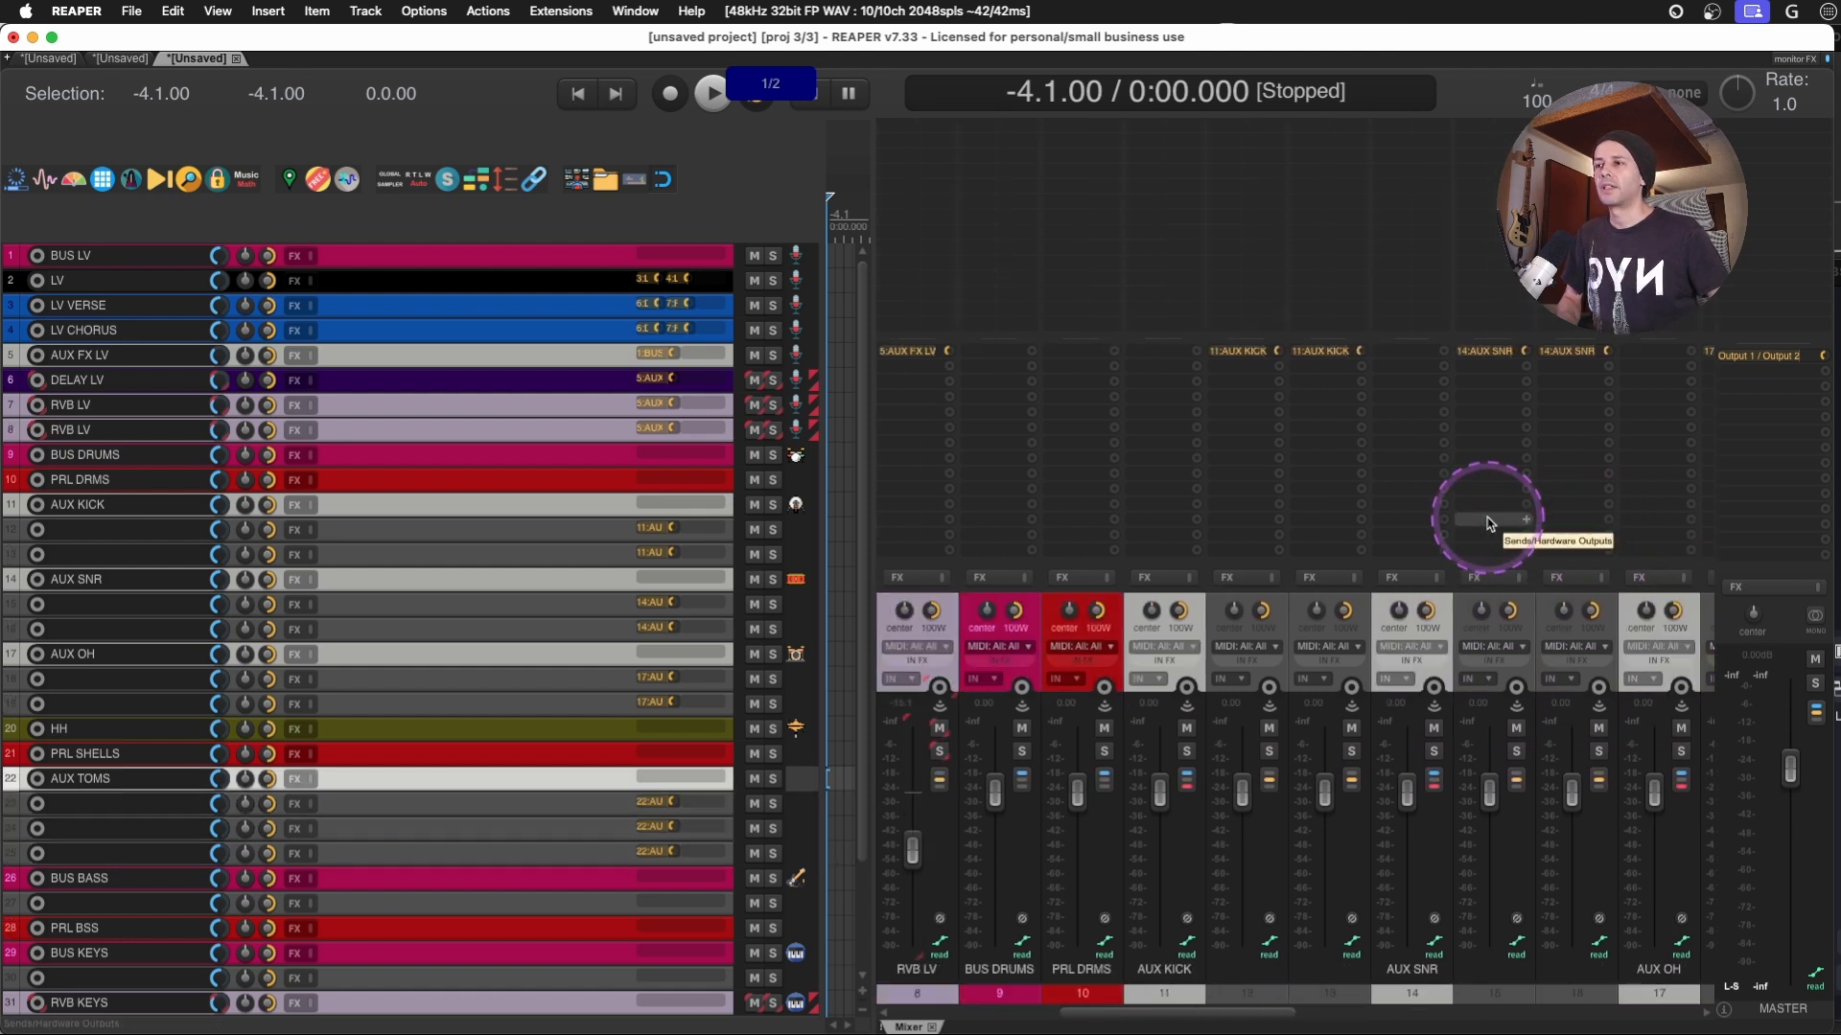
left_click(1155, 410)
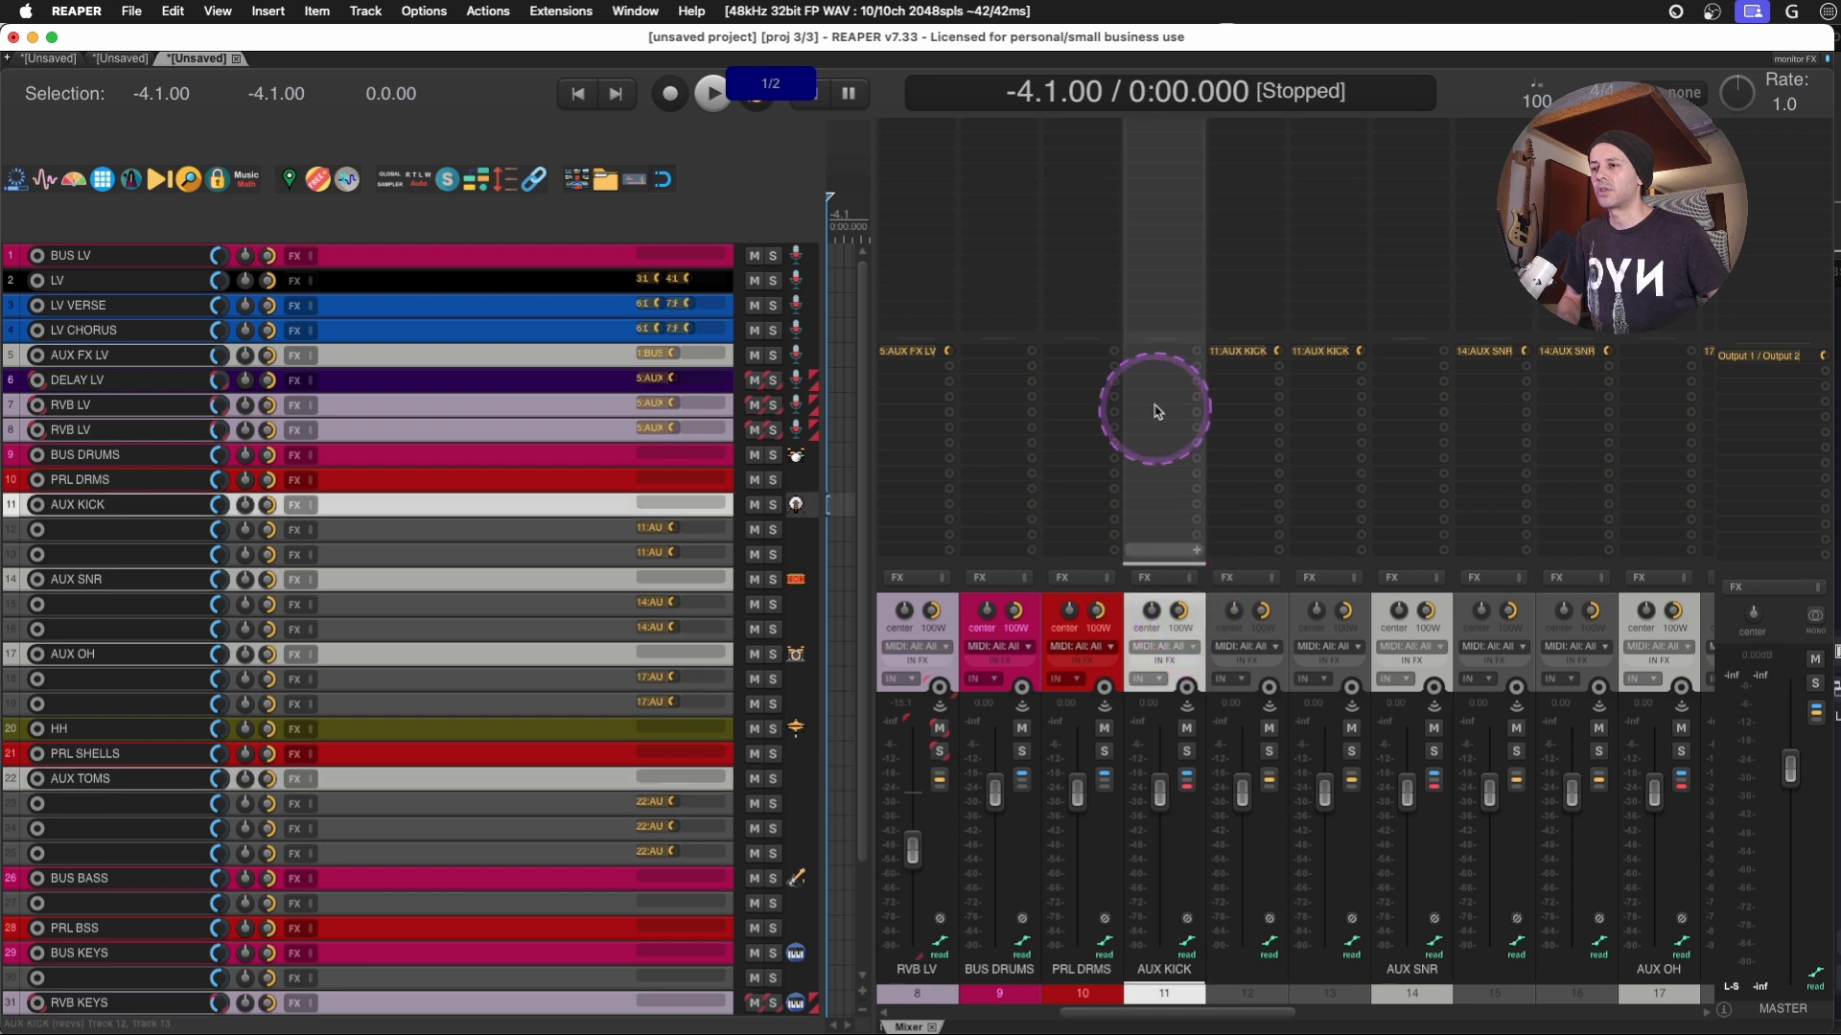
left_click_drag(987, 381, 988, 382)
left_click_drag(1409, 390, 1176, 521)
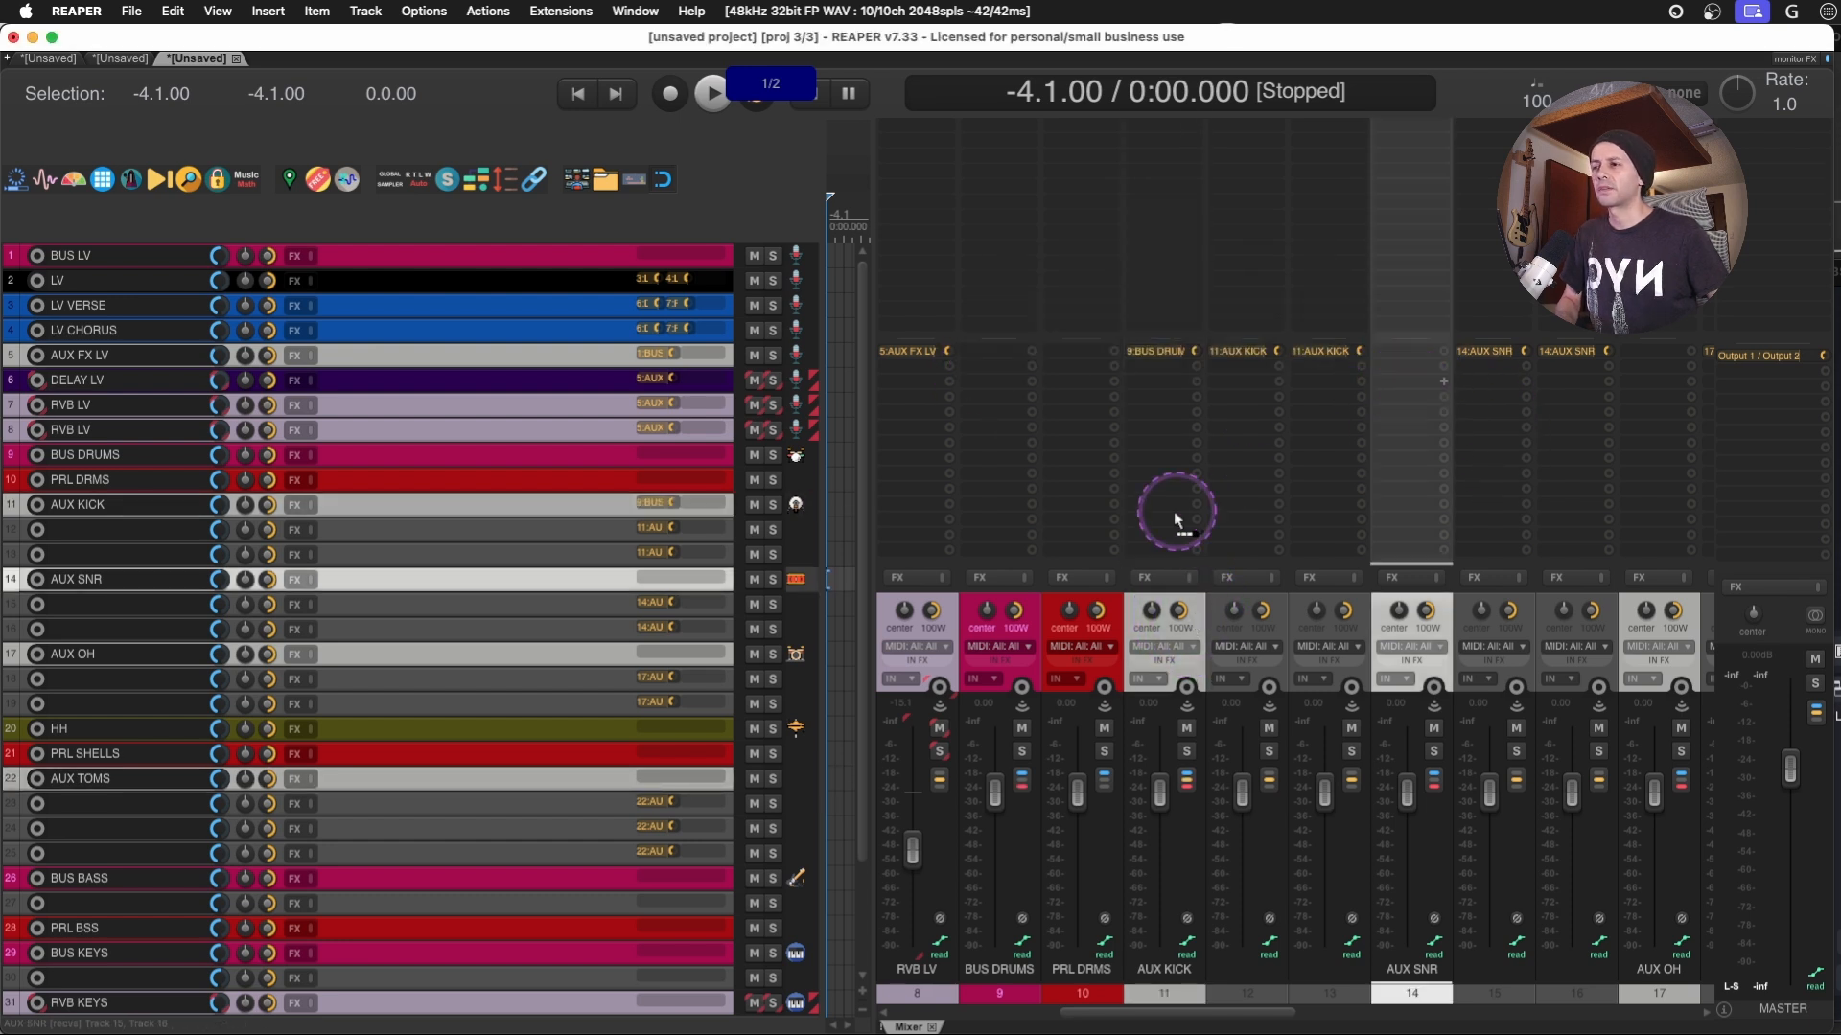
- Add BUS DRUMS sends to the AUX OH, HH and AUX TOMS tracks
scroll(1470, 509, "right", 4)
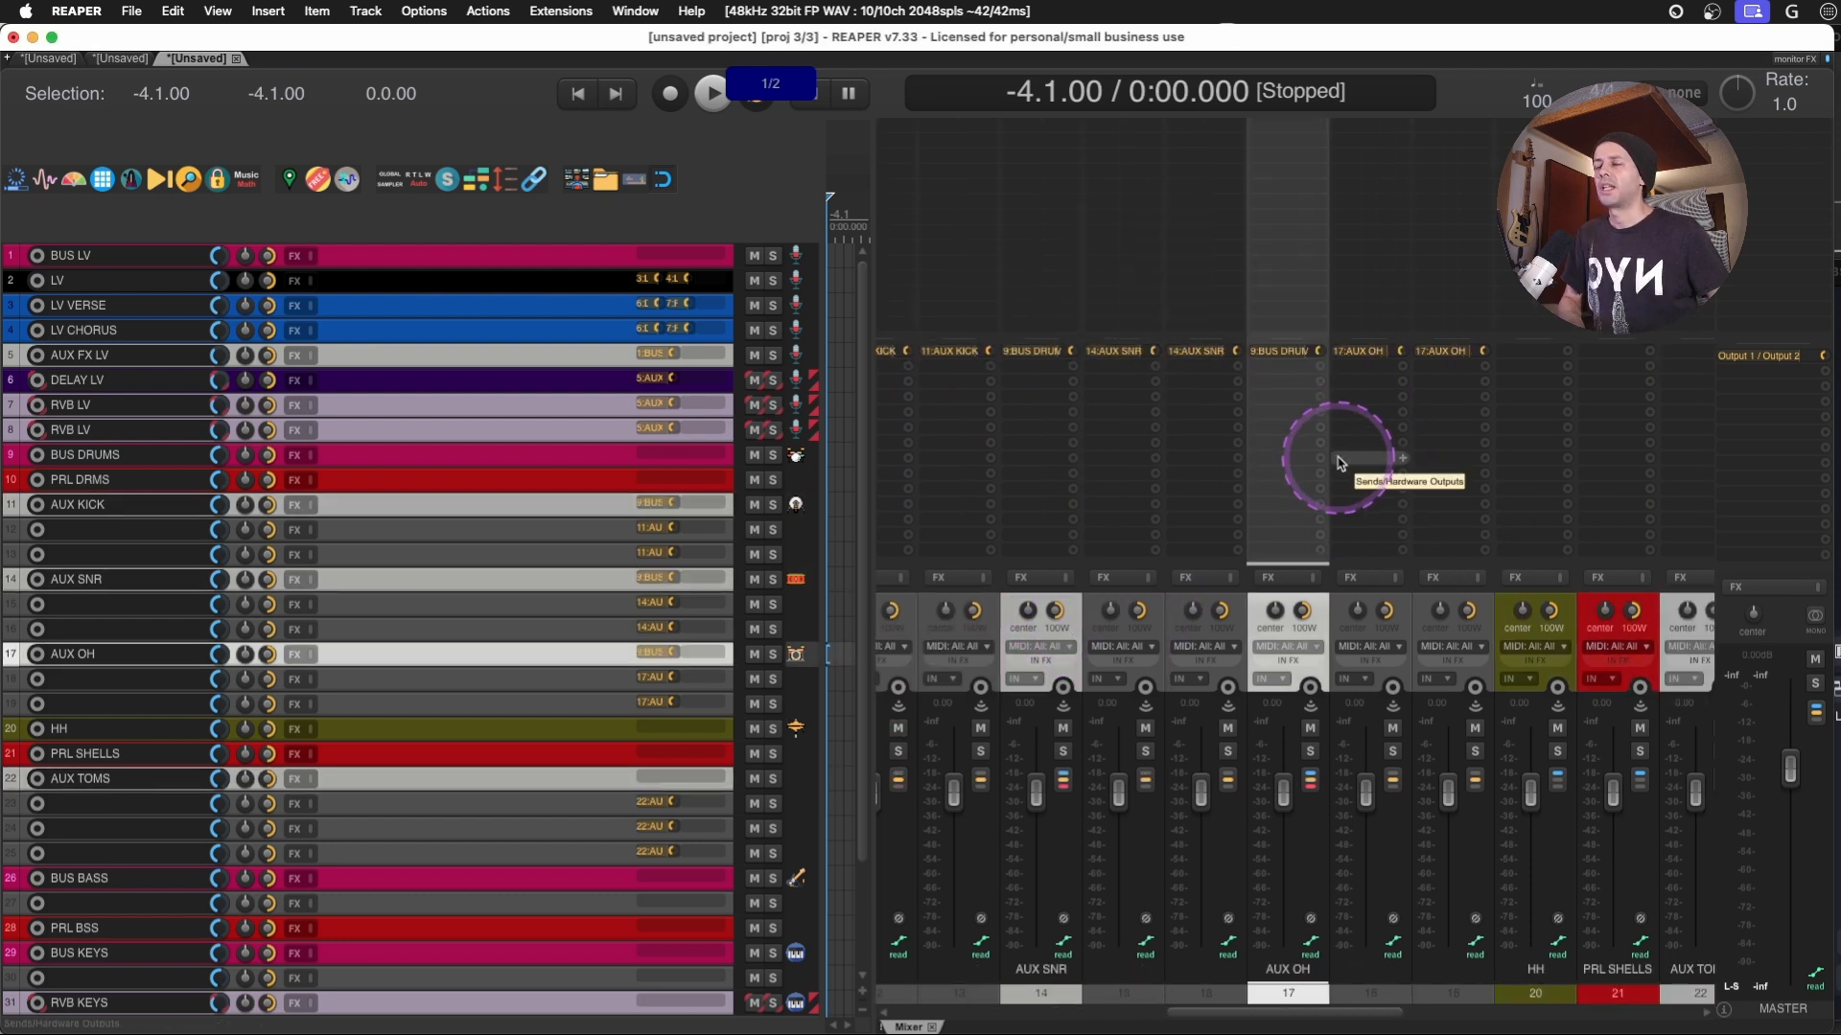
left_click_drag(1339, 463, 1522, 362)
left_click(1243, 357)
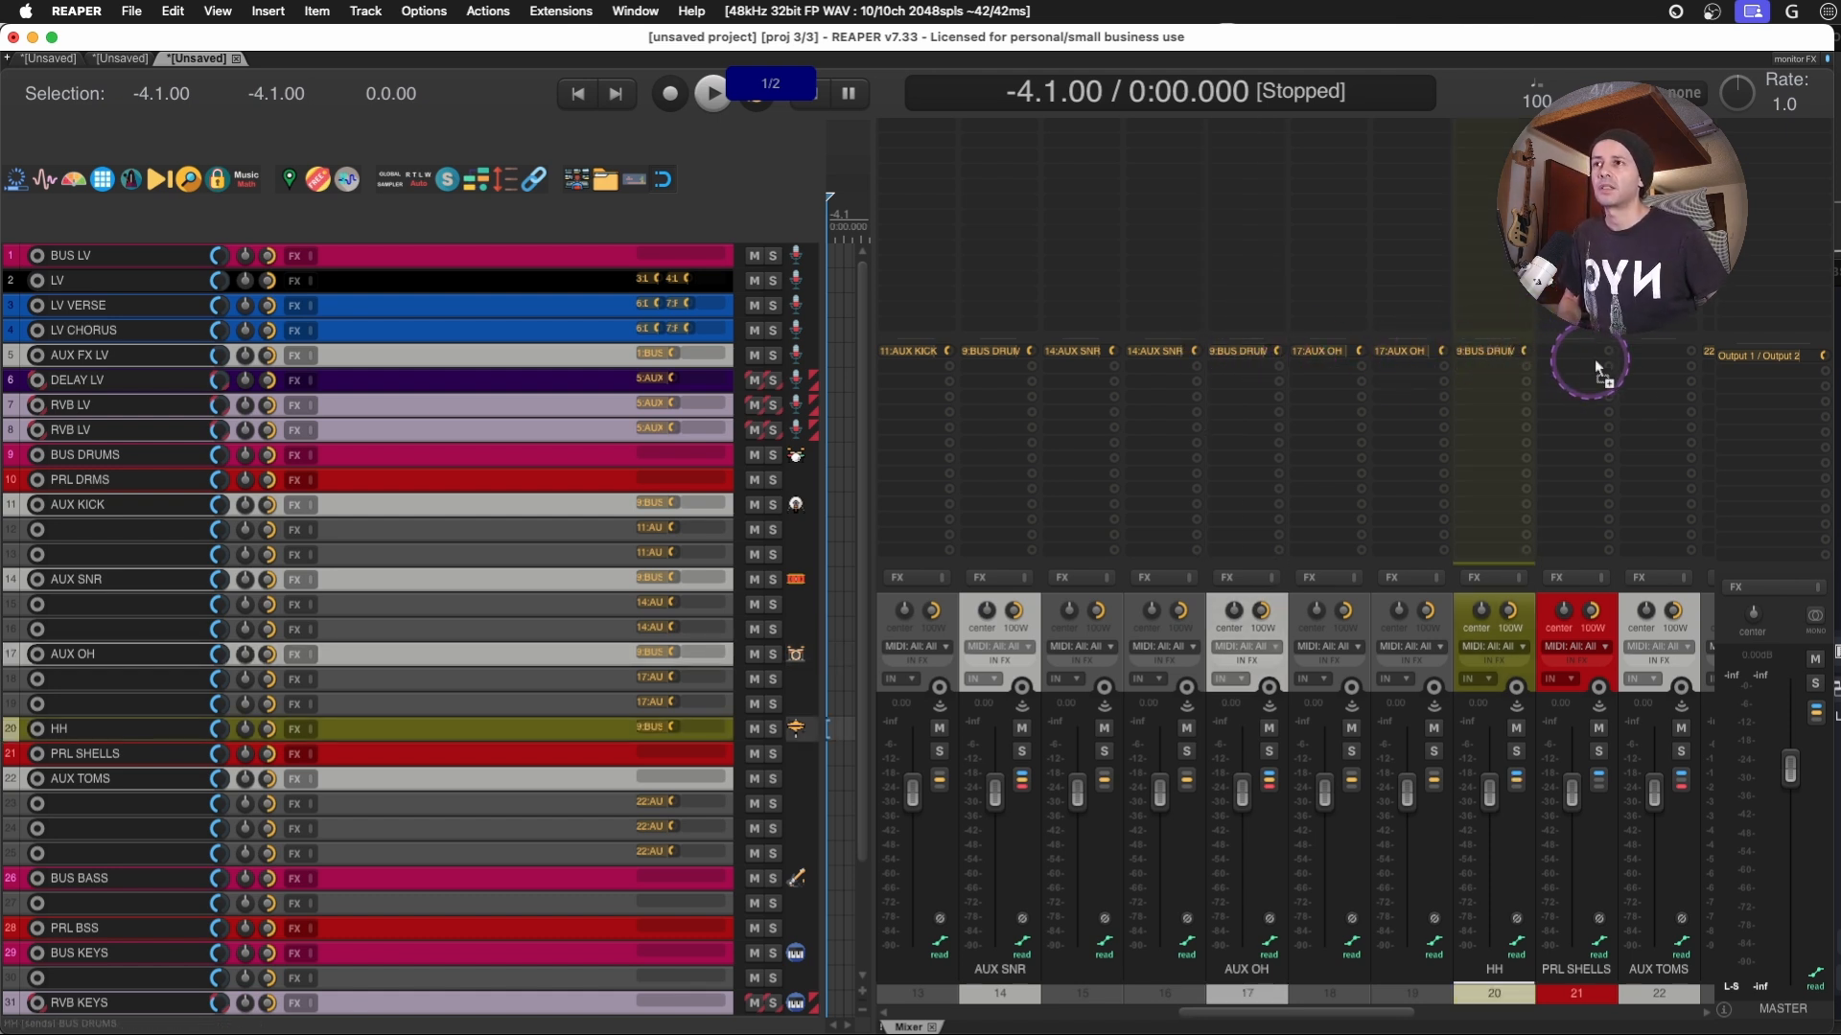
left_click_drag(1637, 356, 1642, 361)
- Copy the BUS DRUMS send from AUX TOMS to the PRL SHELLS track
left_click(1592, 630)
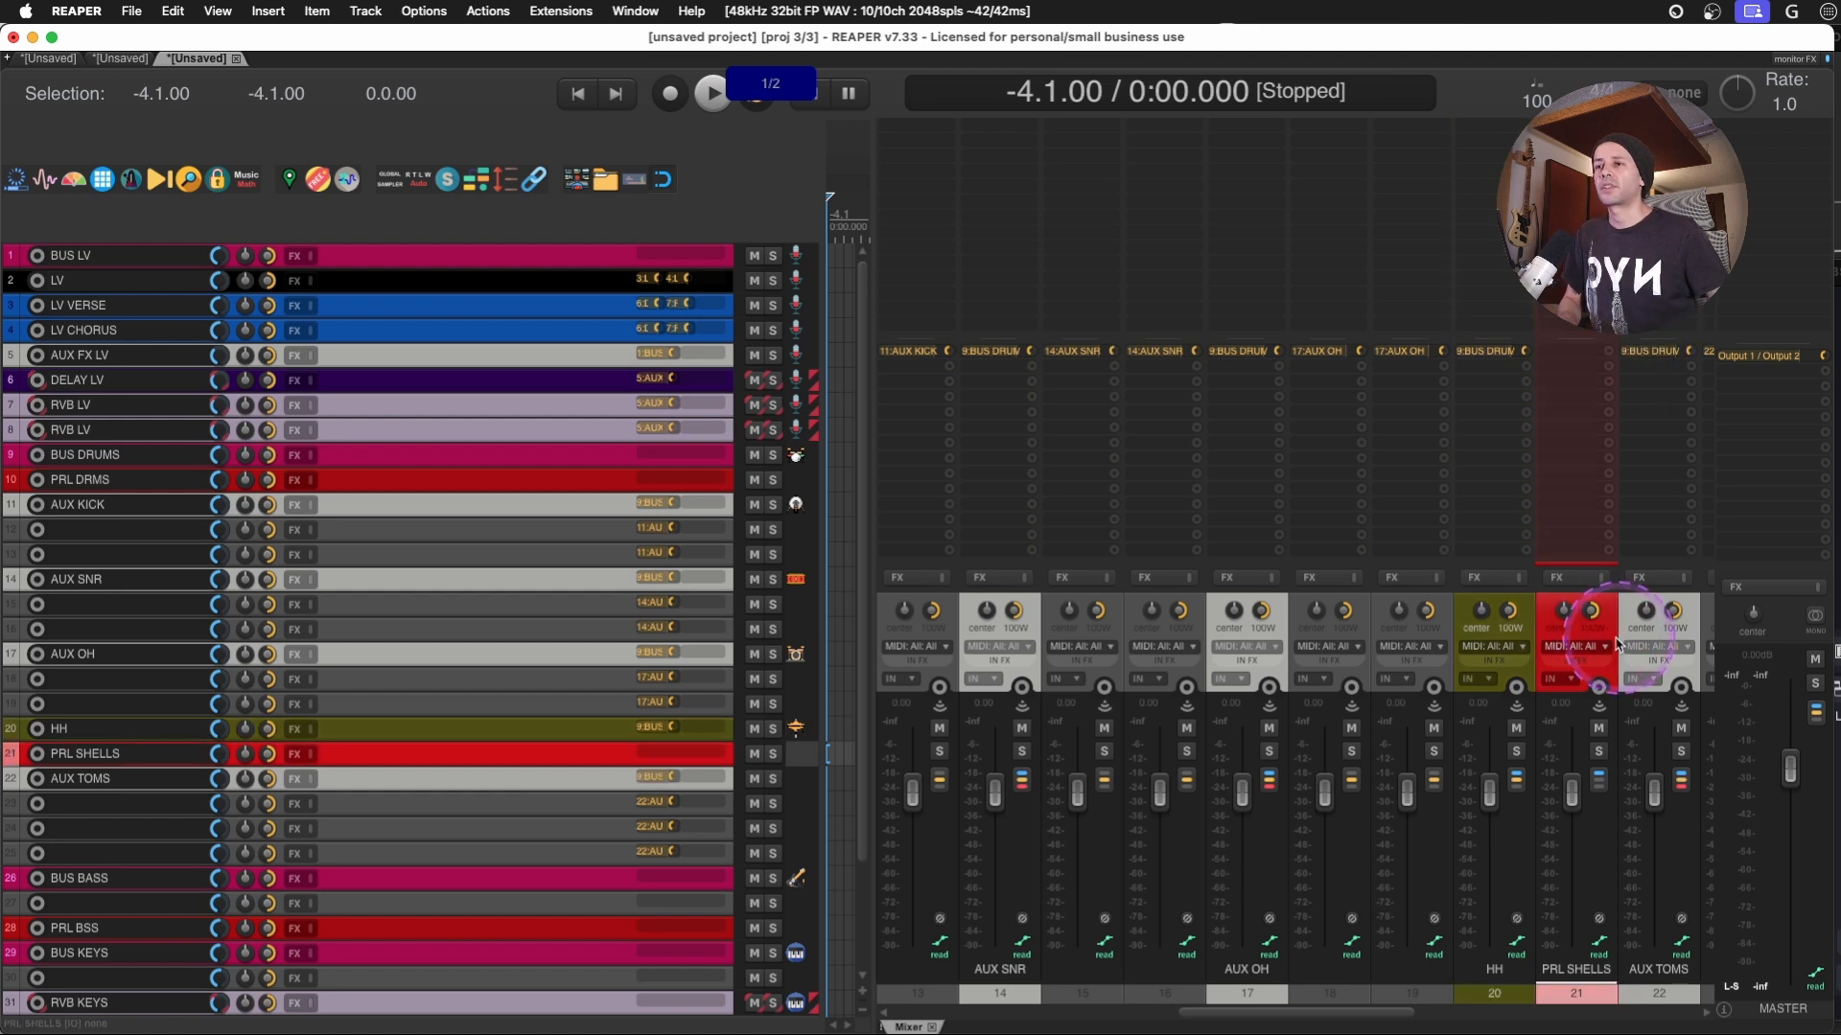
scroll(1592, 633, "right", 4)
scroll(1533, 647, "right", 1)
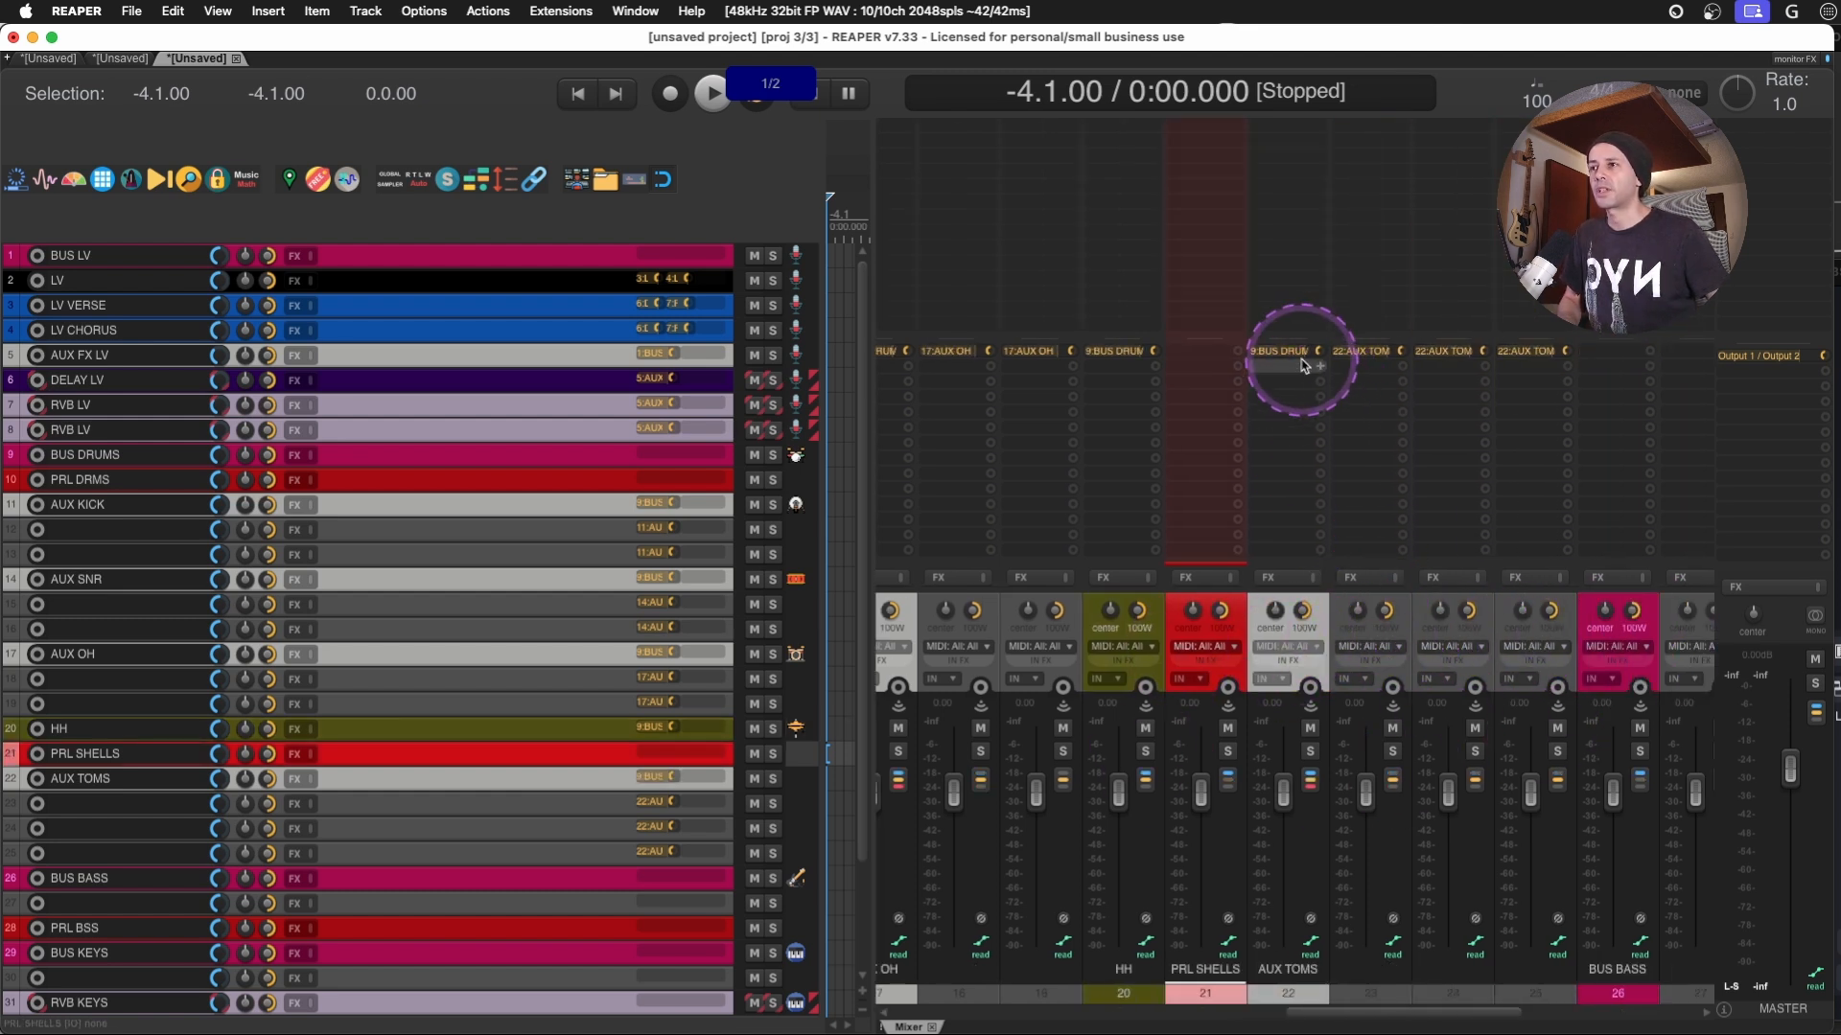
left_click_drag(1288, 354, 1210, 375)
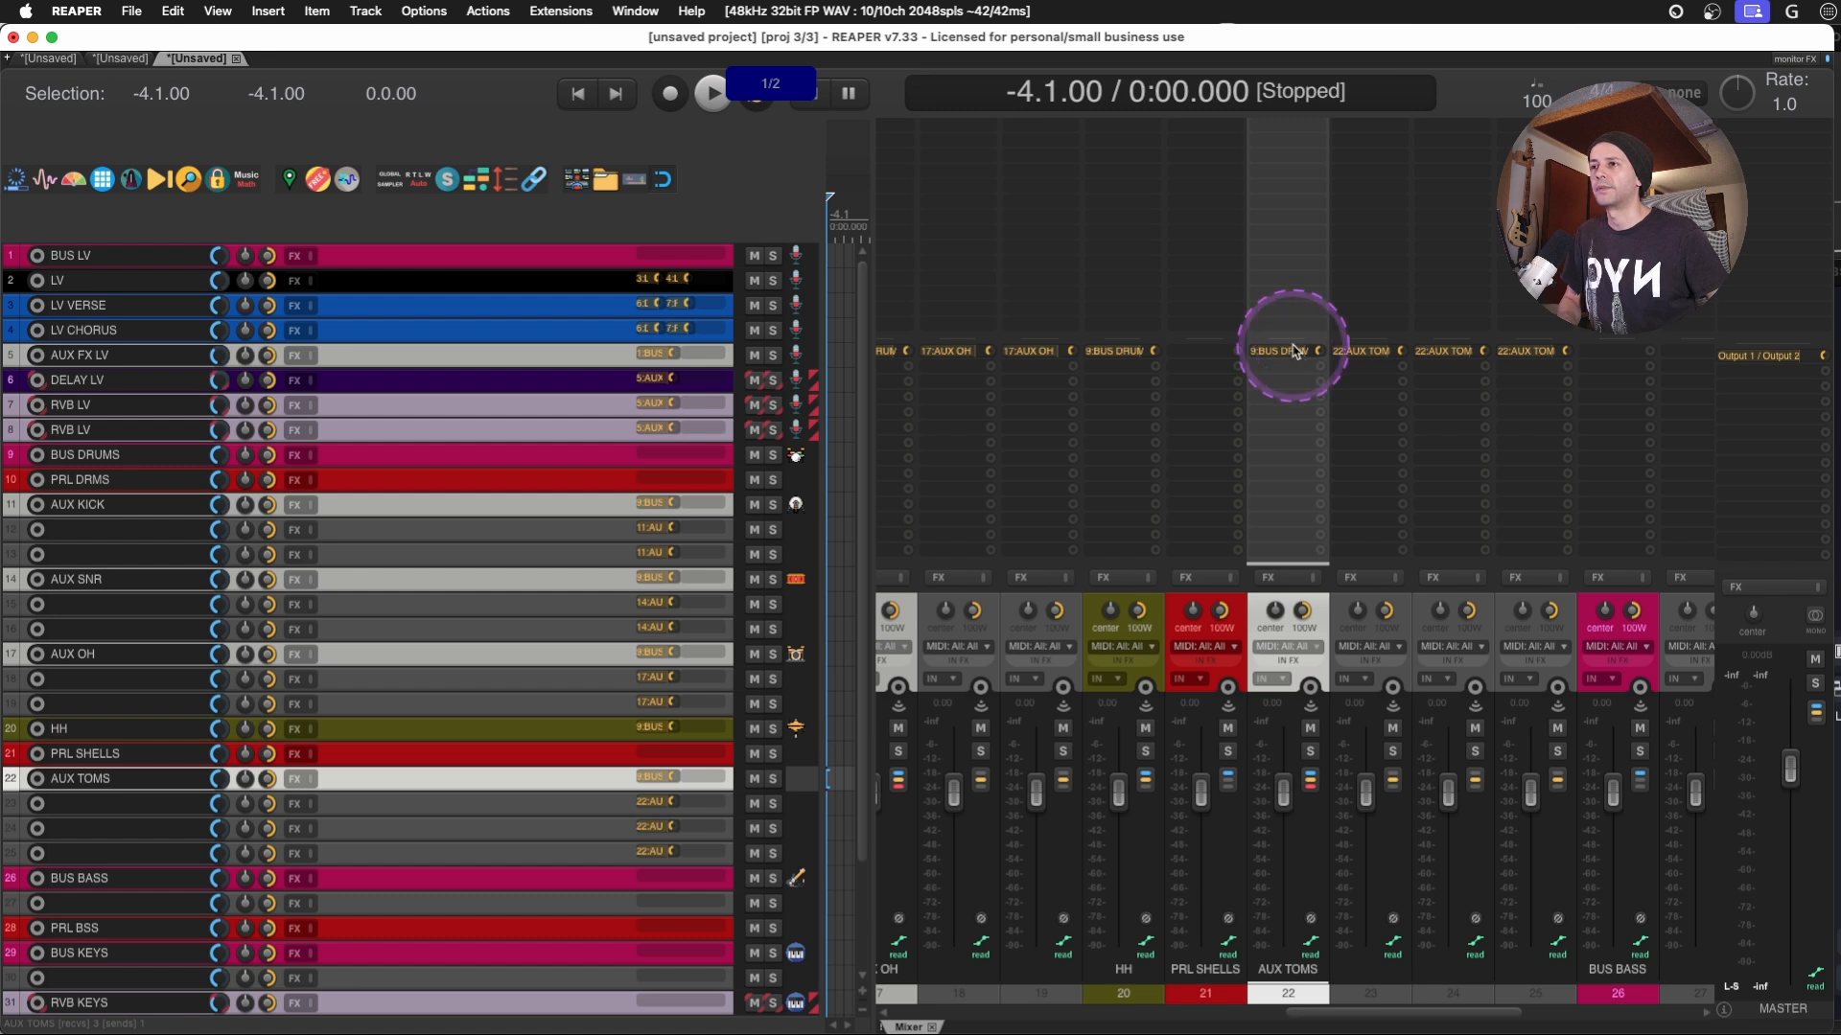
- Lower the volume fader of the PRL SHELLS track slightly
scroll(1233, 491, "left", 2)
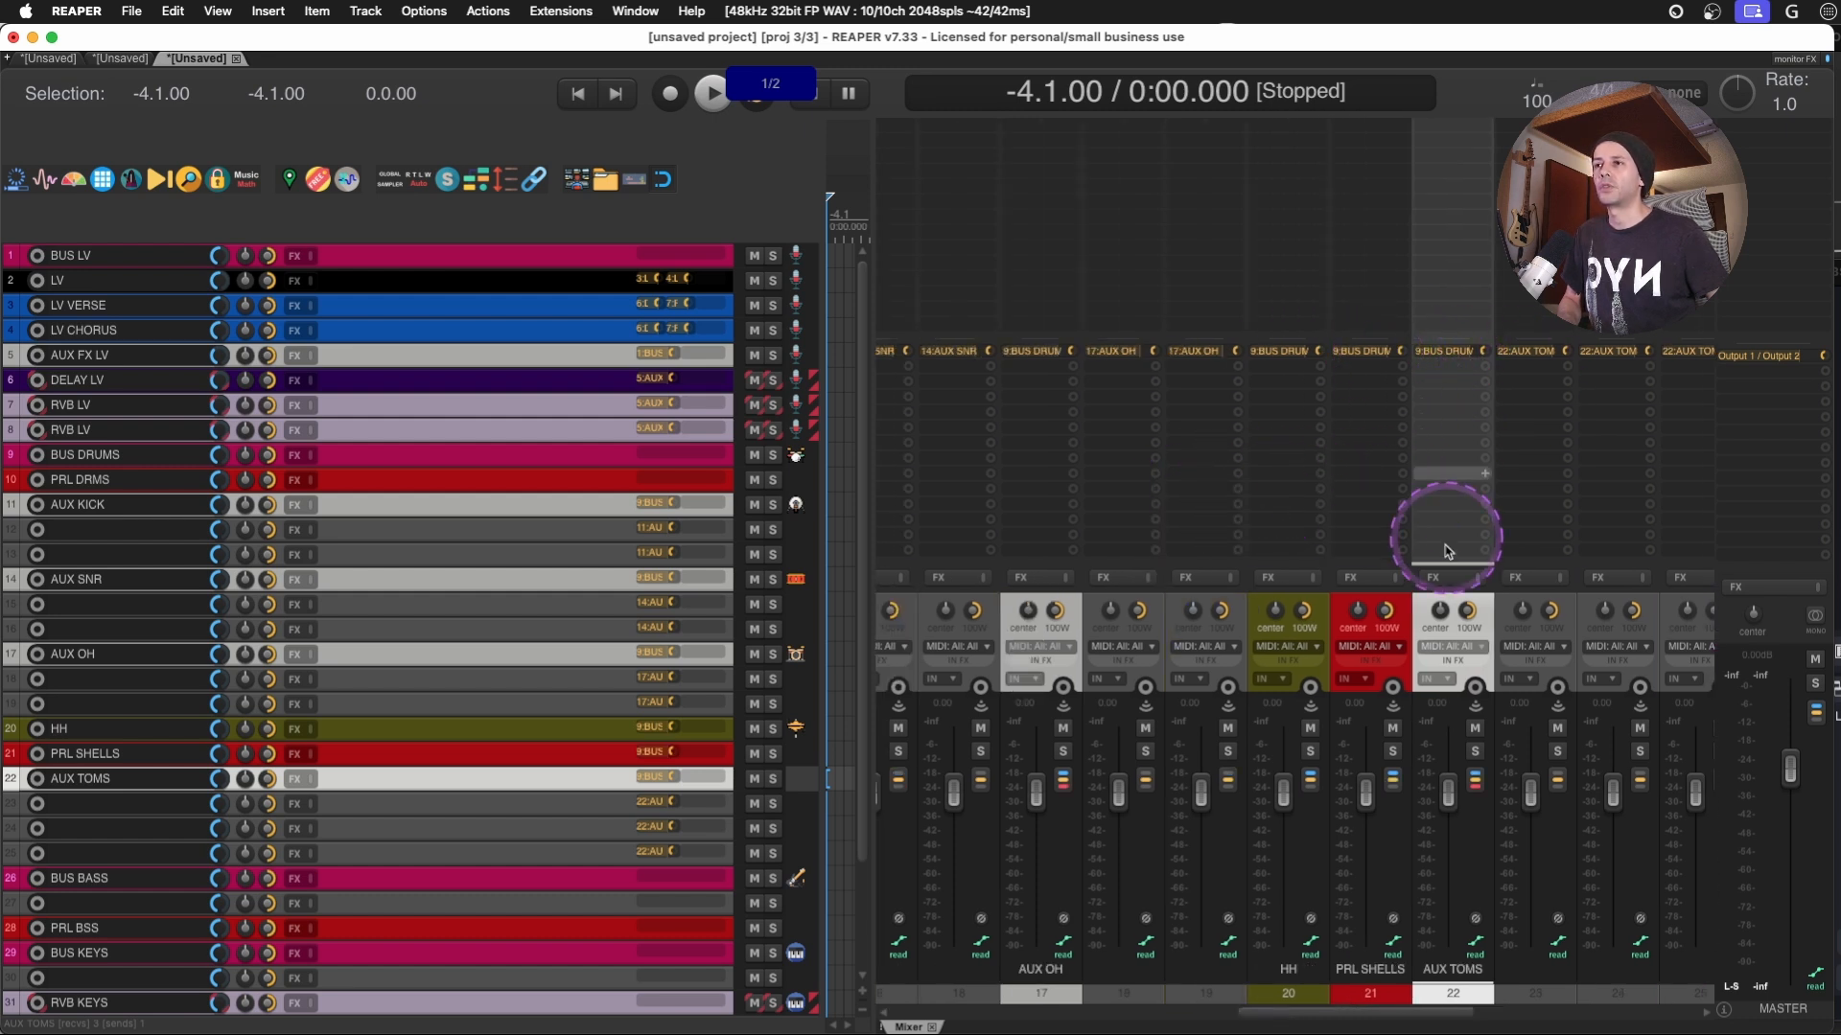
left_click(1369, 570)
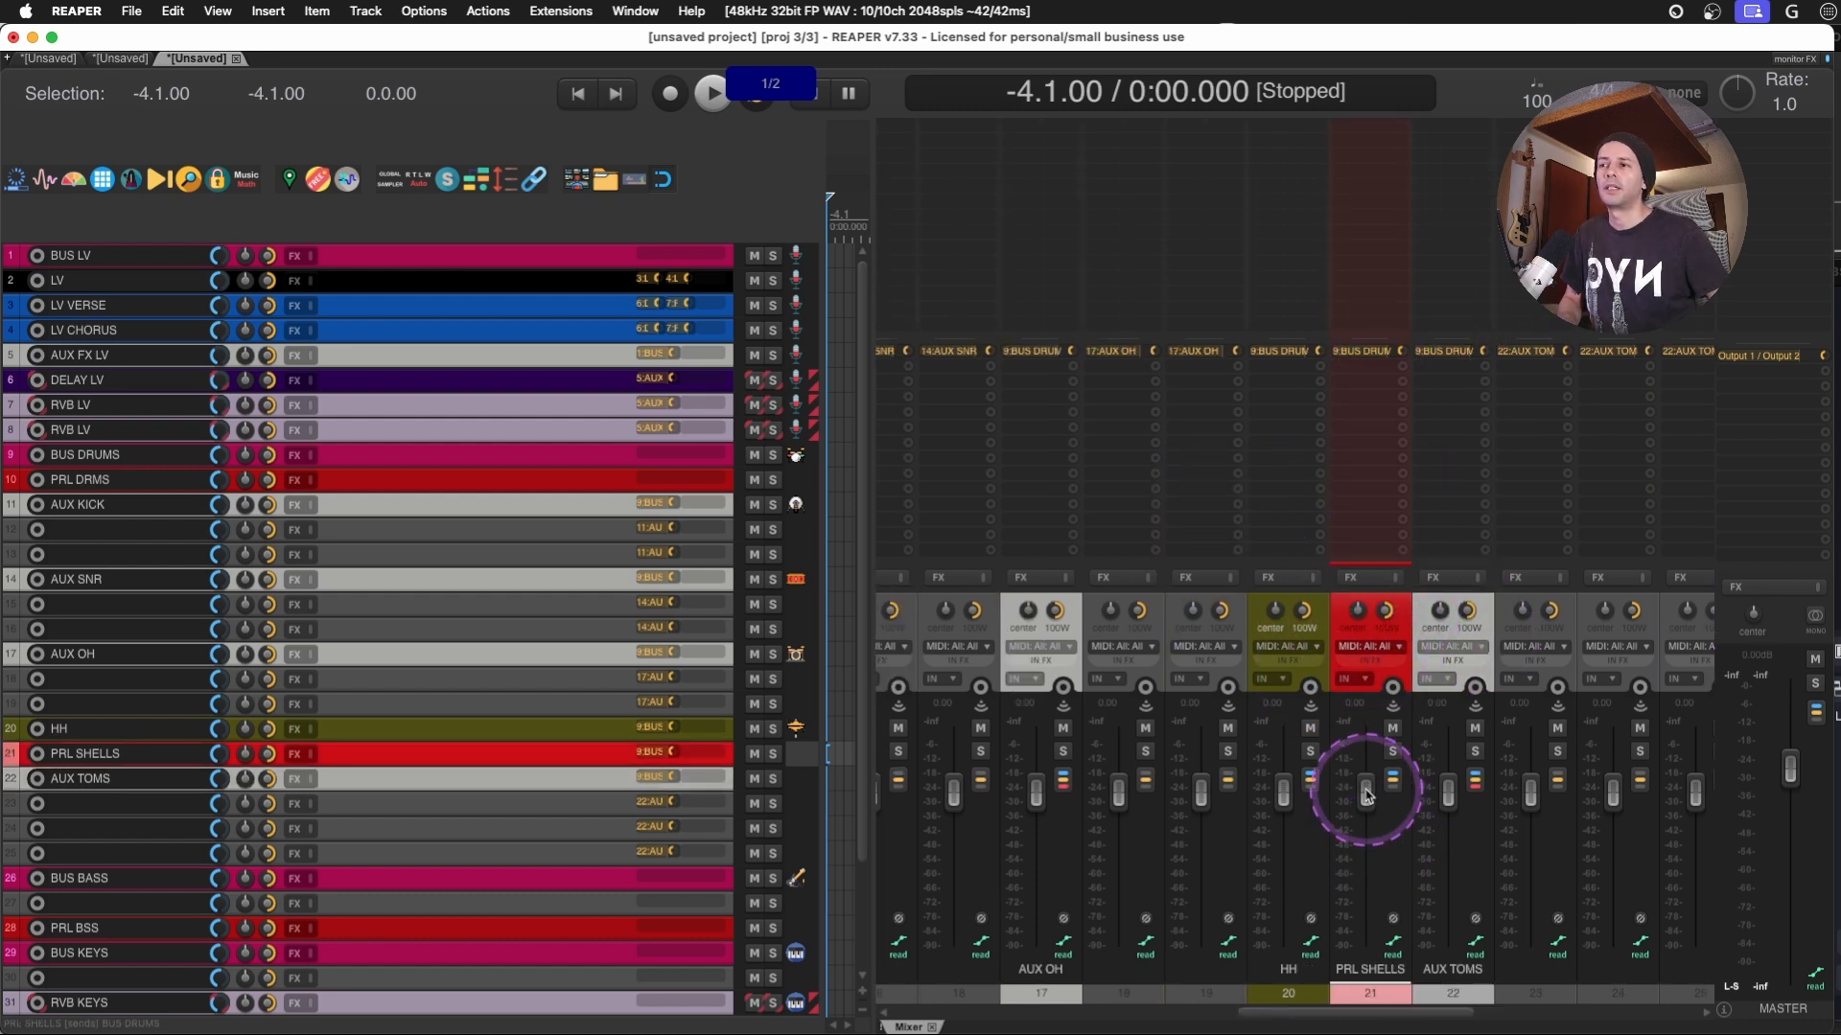
left_click_drag(1366, 794, 1368, 817)
- Create a send from AUX TOMS to PRL SHELLS and close its send controls
scroll(1280, 727, "left", 2)
scroll(1275, 709, "right", 3)
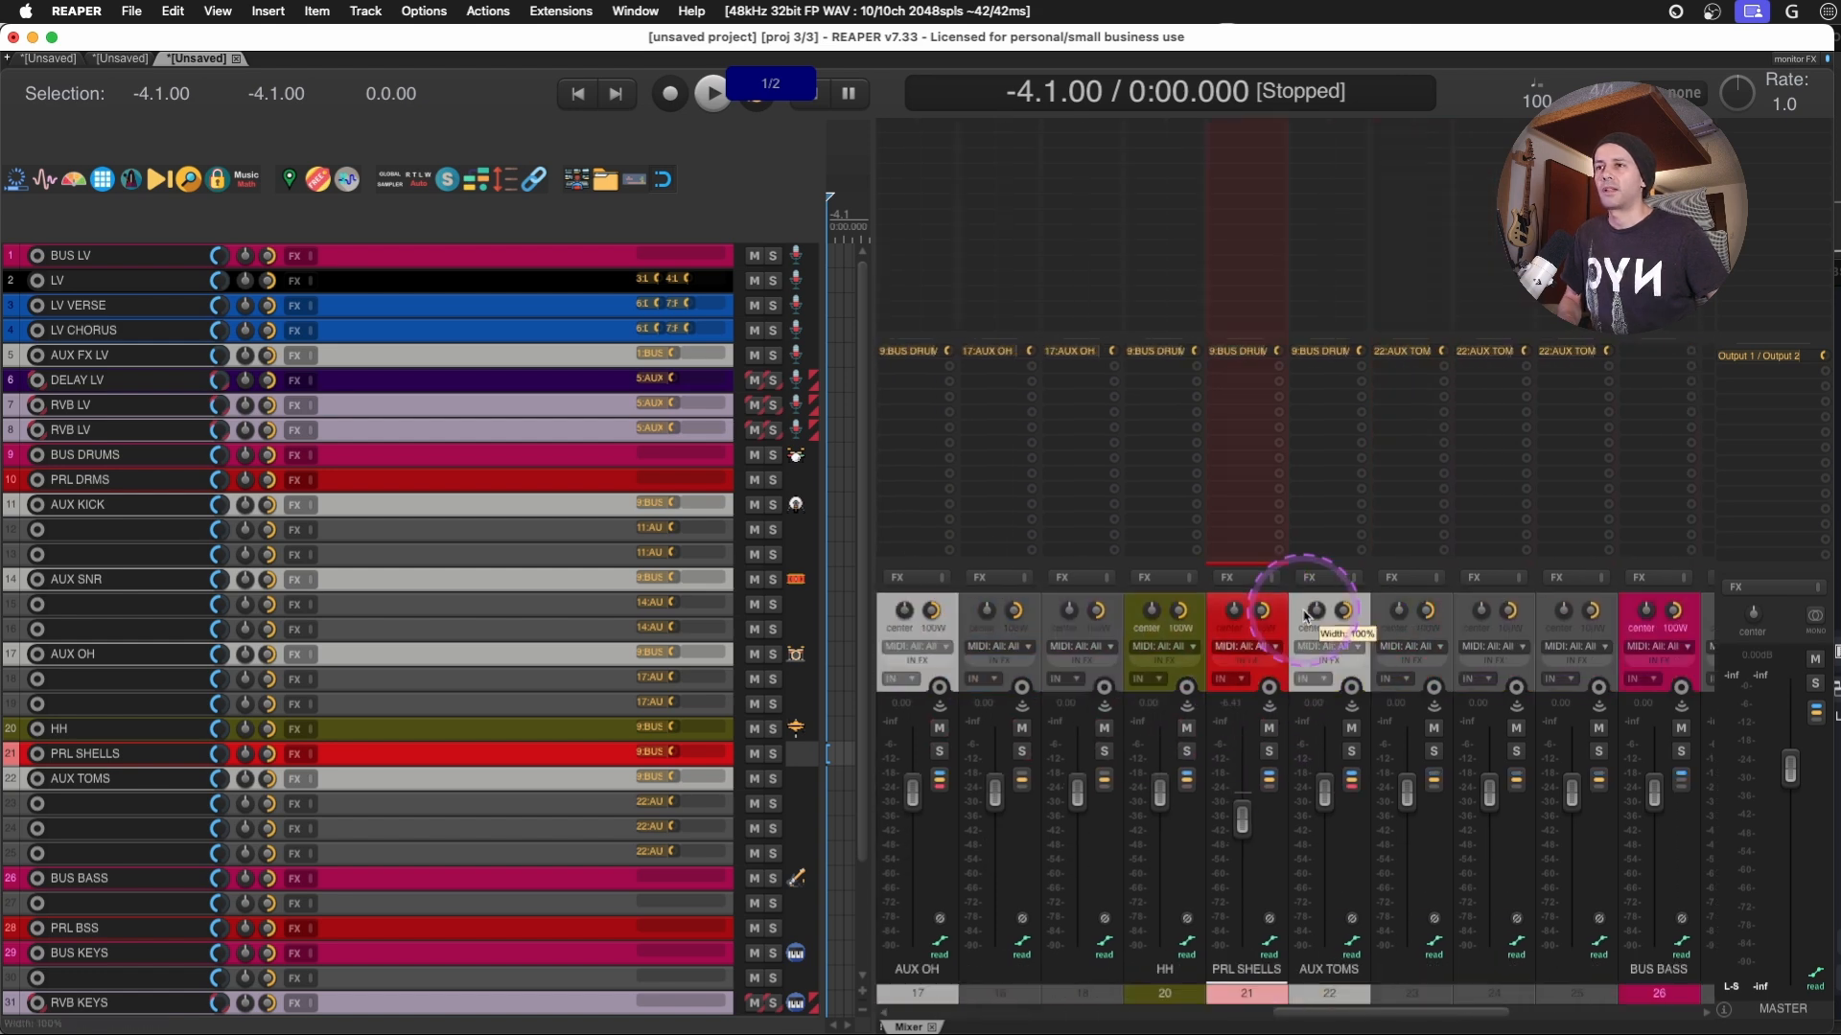
left_click(1325, 420)
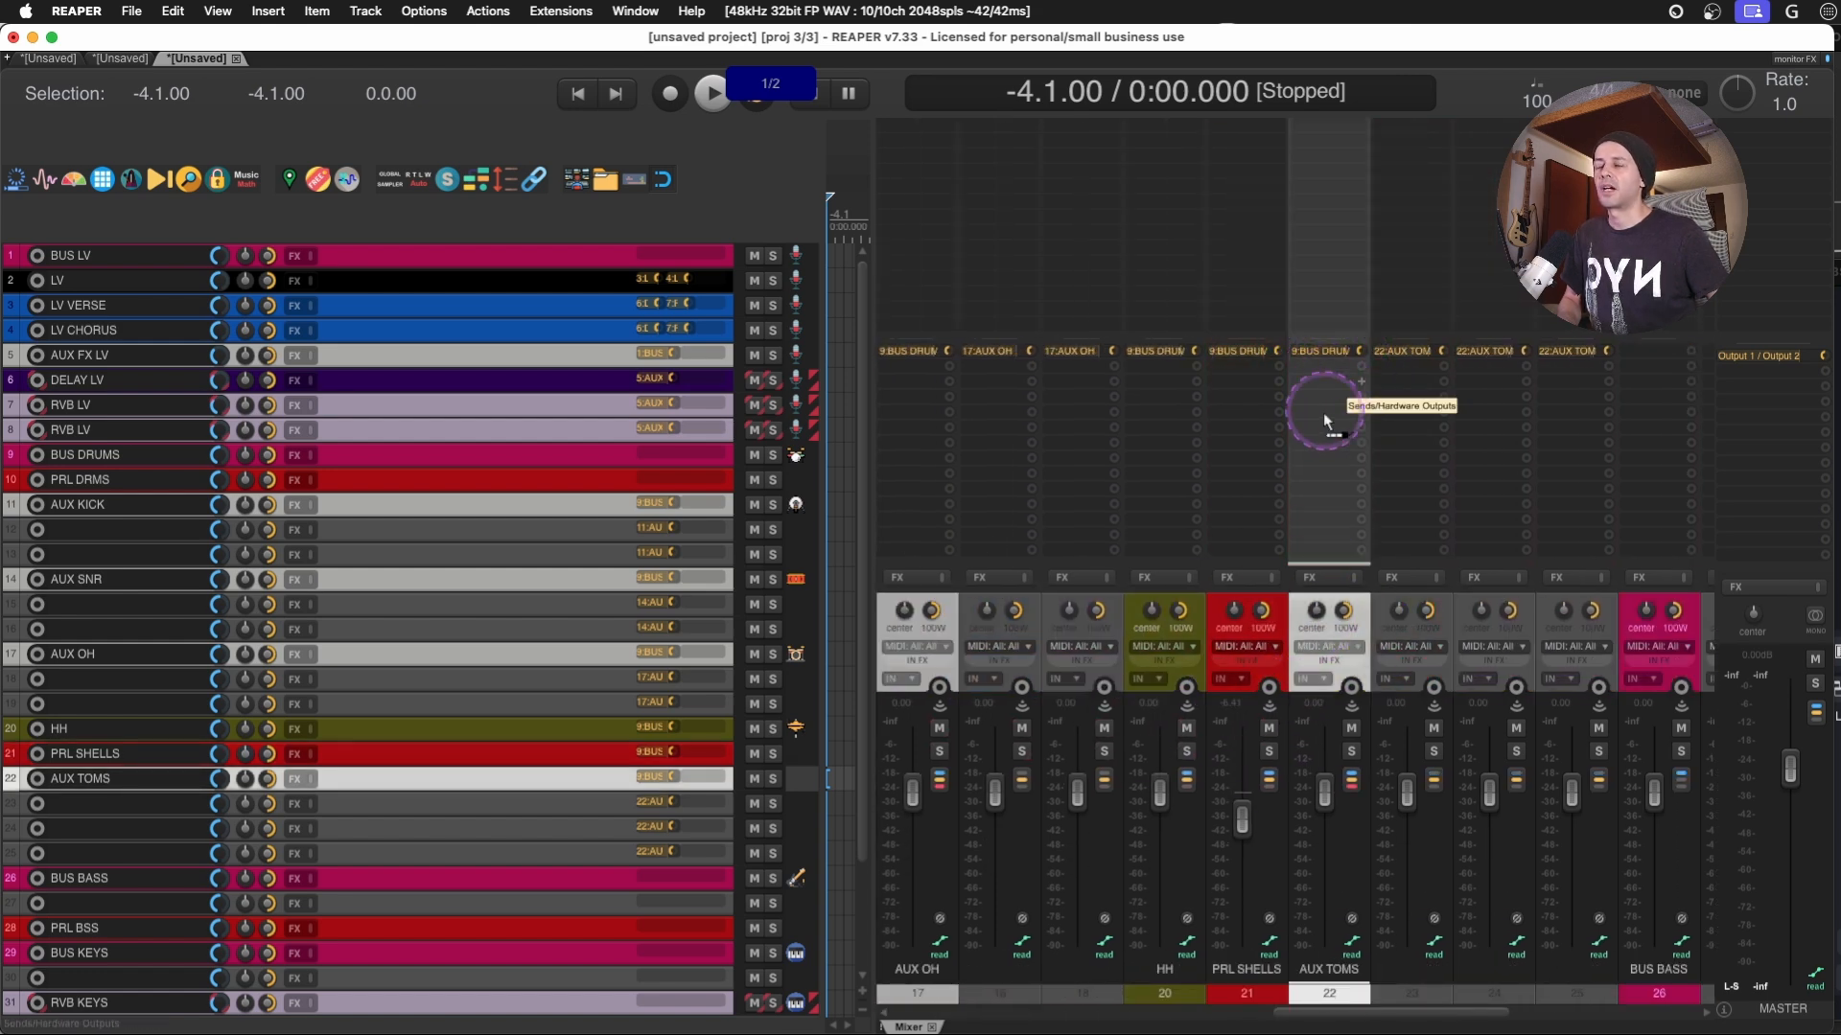
left_click_drag(1248, 376, 1244, 377)
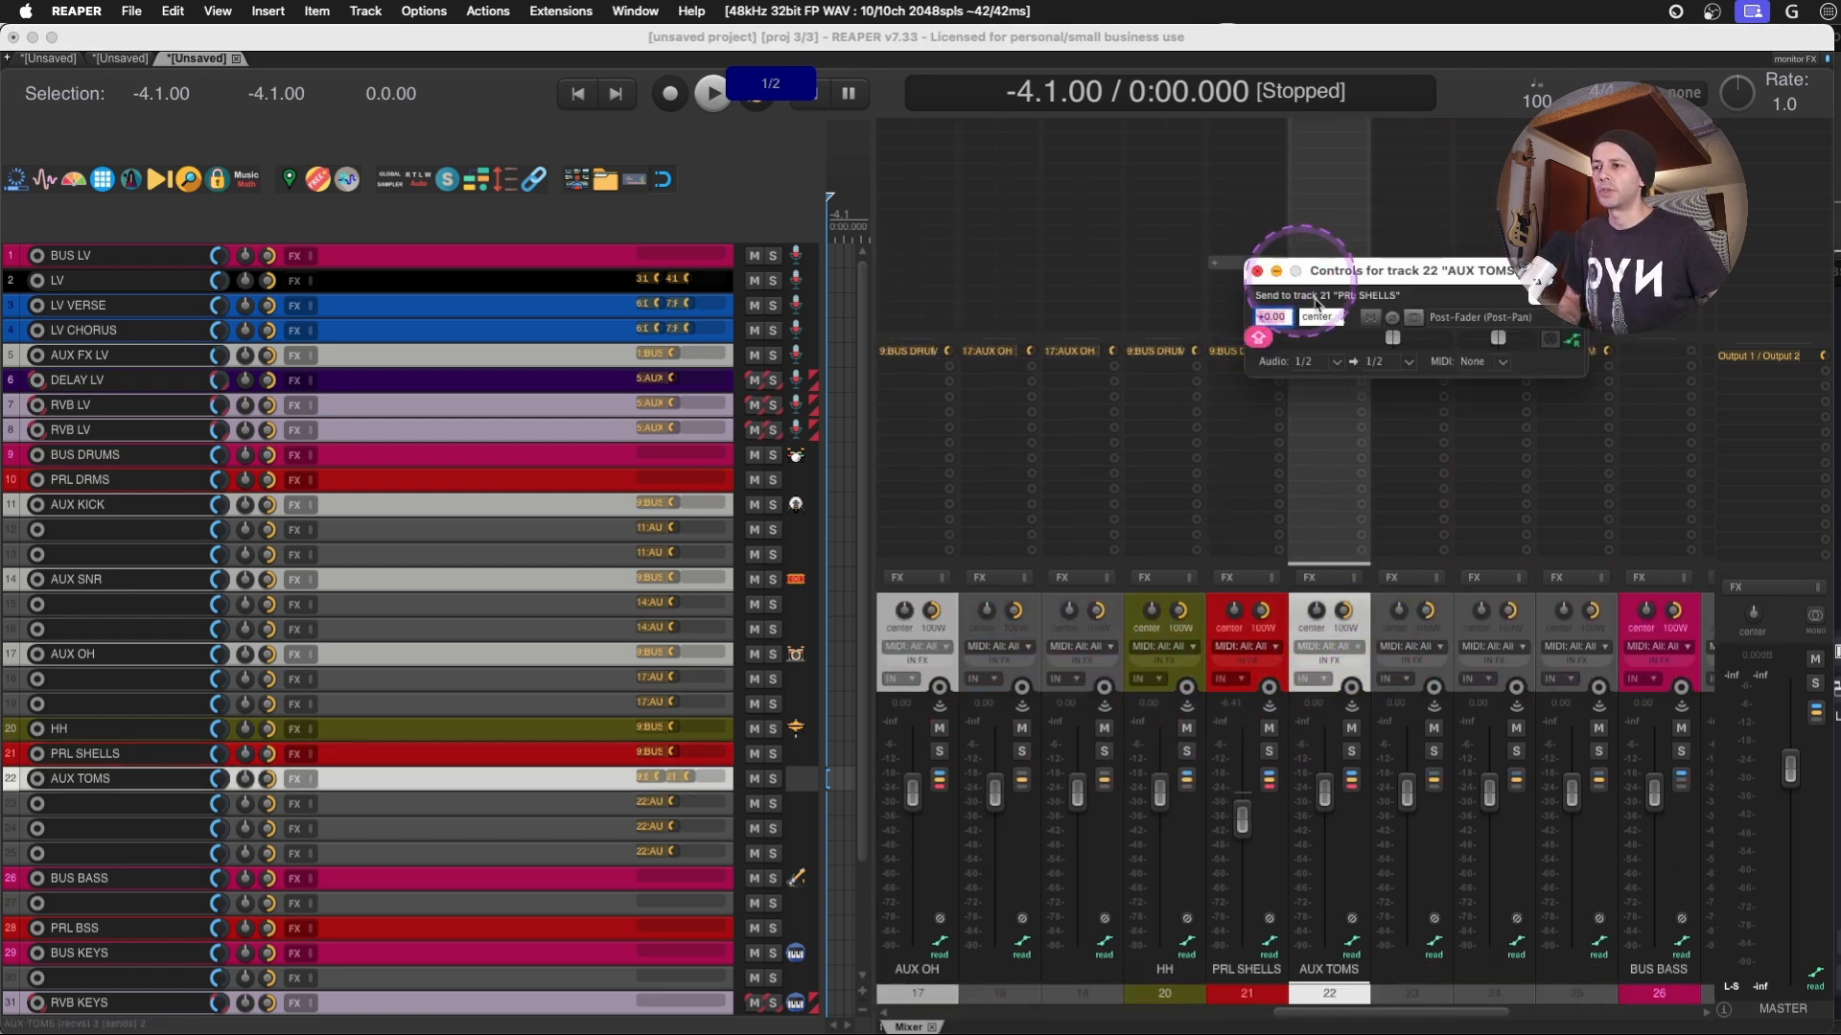
left_click(1257, 271)
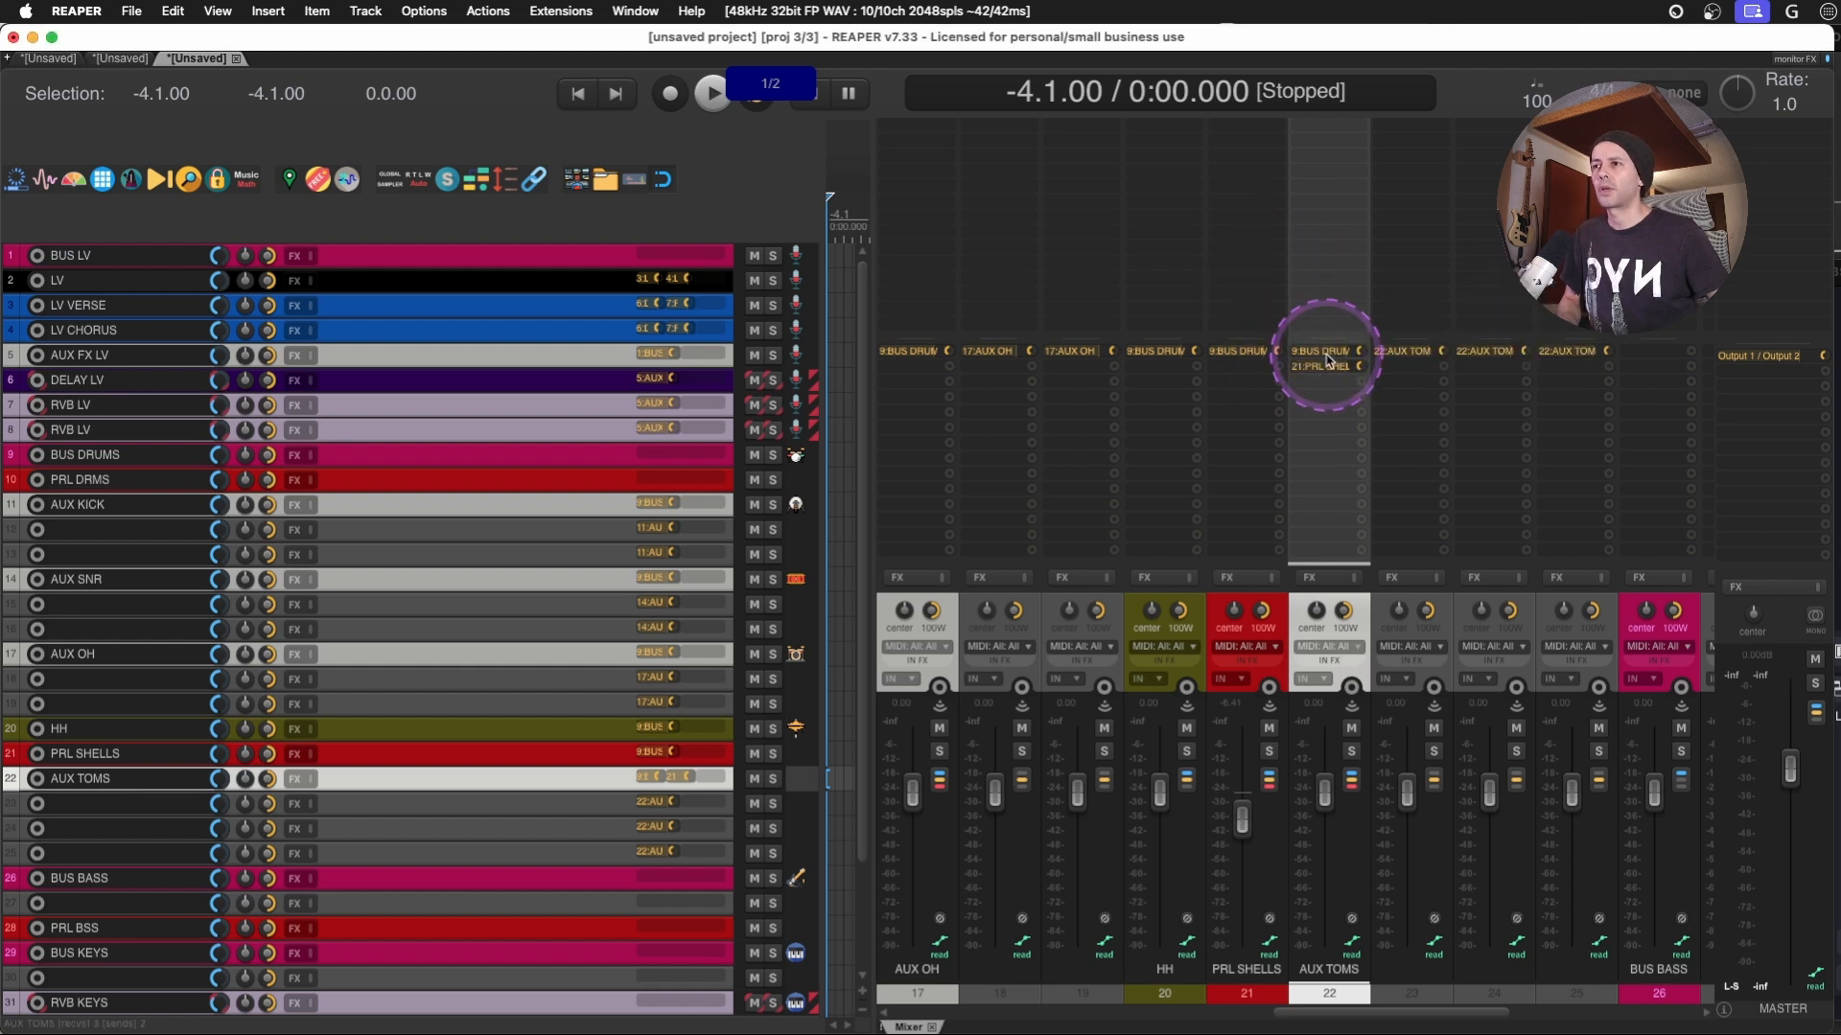
- Create a send from AUX KICK to PRL DRMS and close its send controls
scroll(1326, 360, "left", 10)
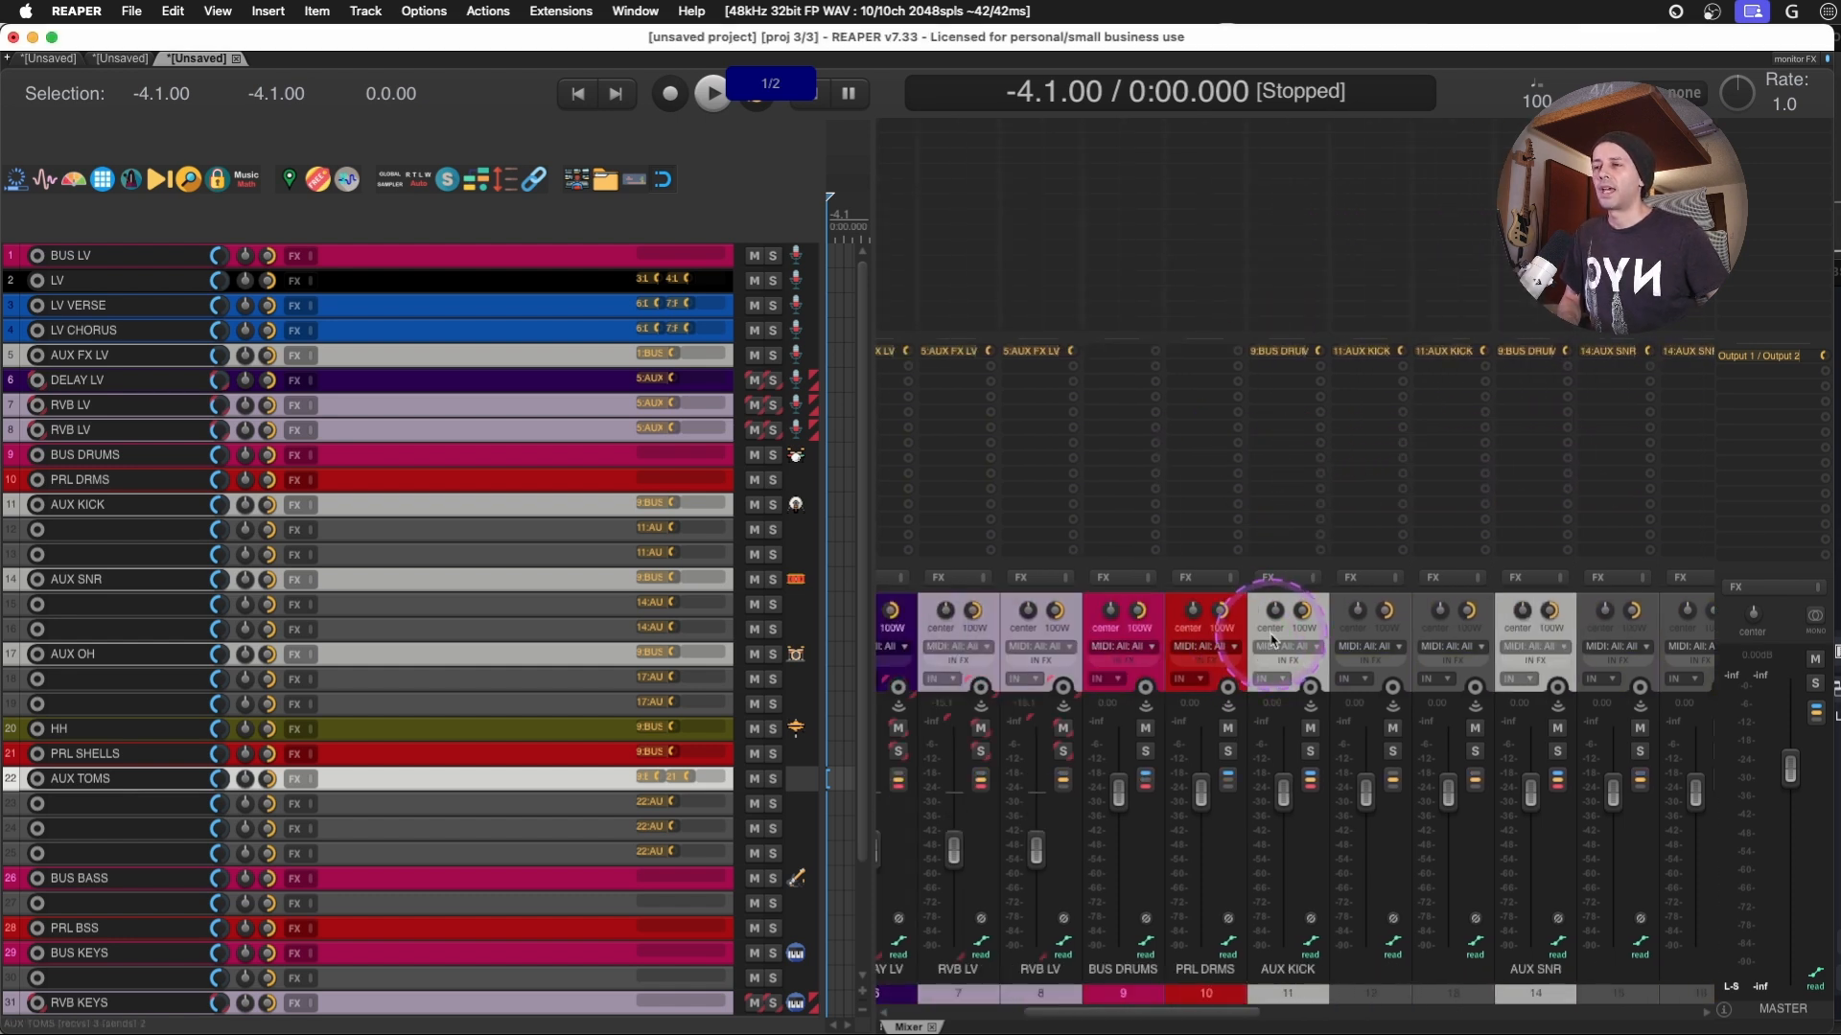
scroll(1272, 640, "right", 3)
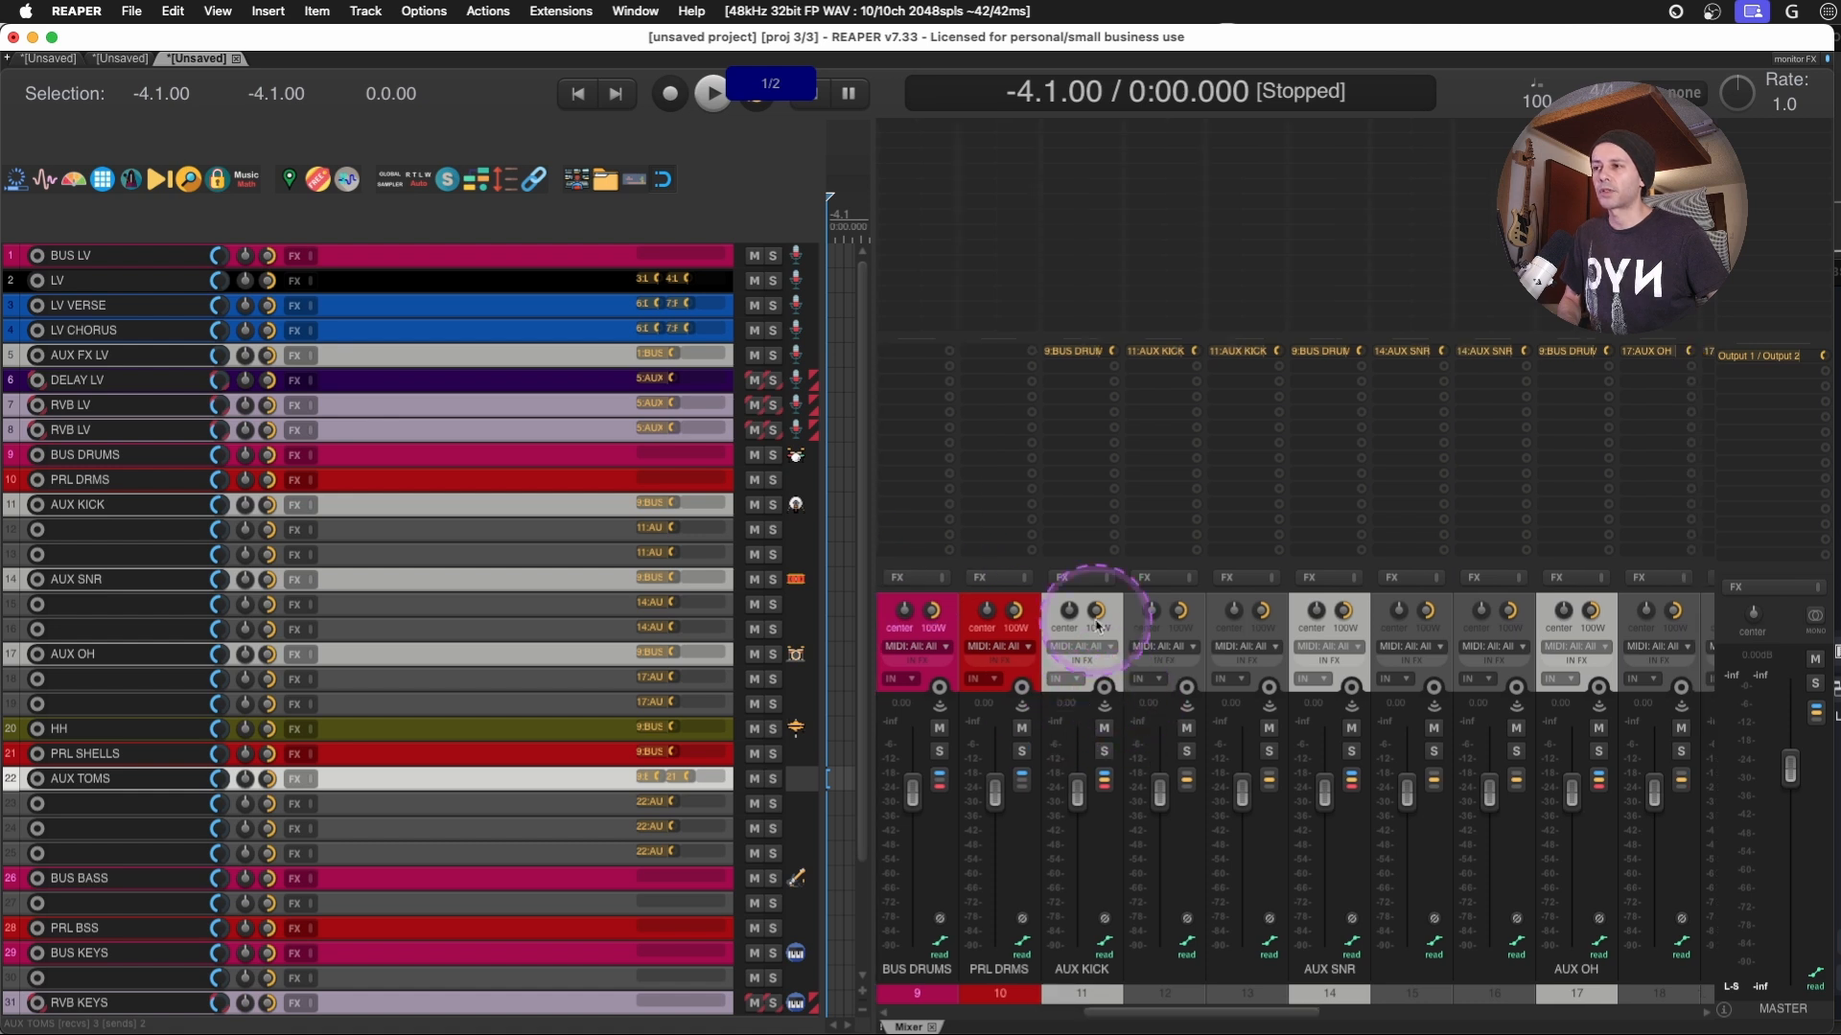
left_click_drag(1098, 625, 1005, 379)
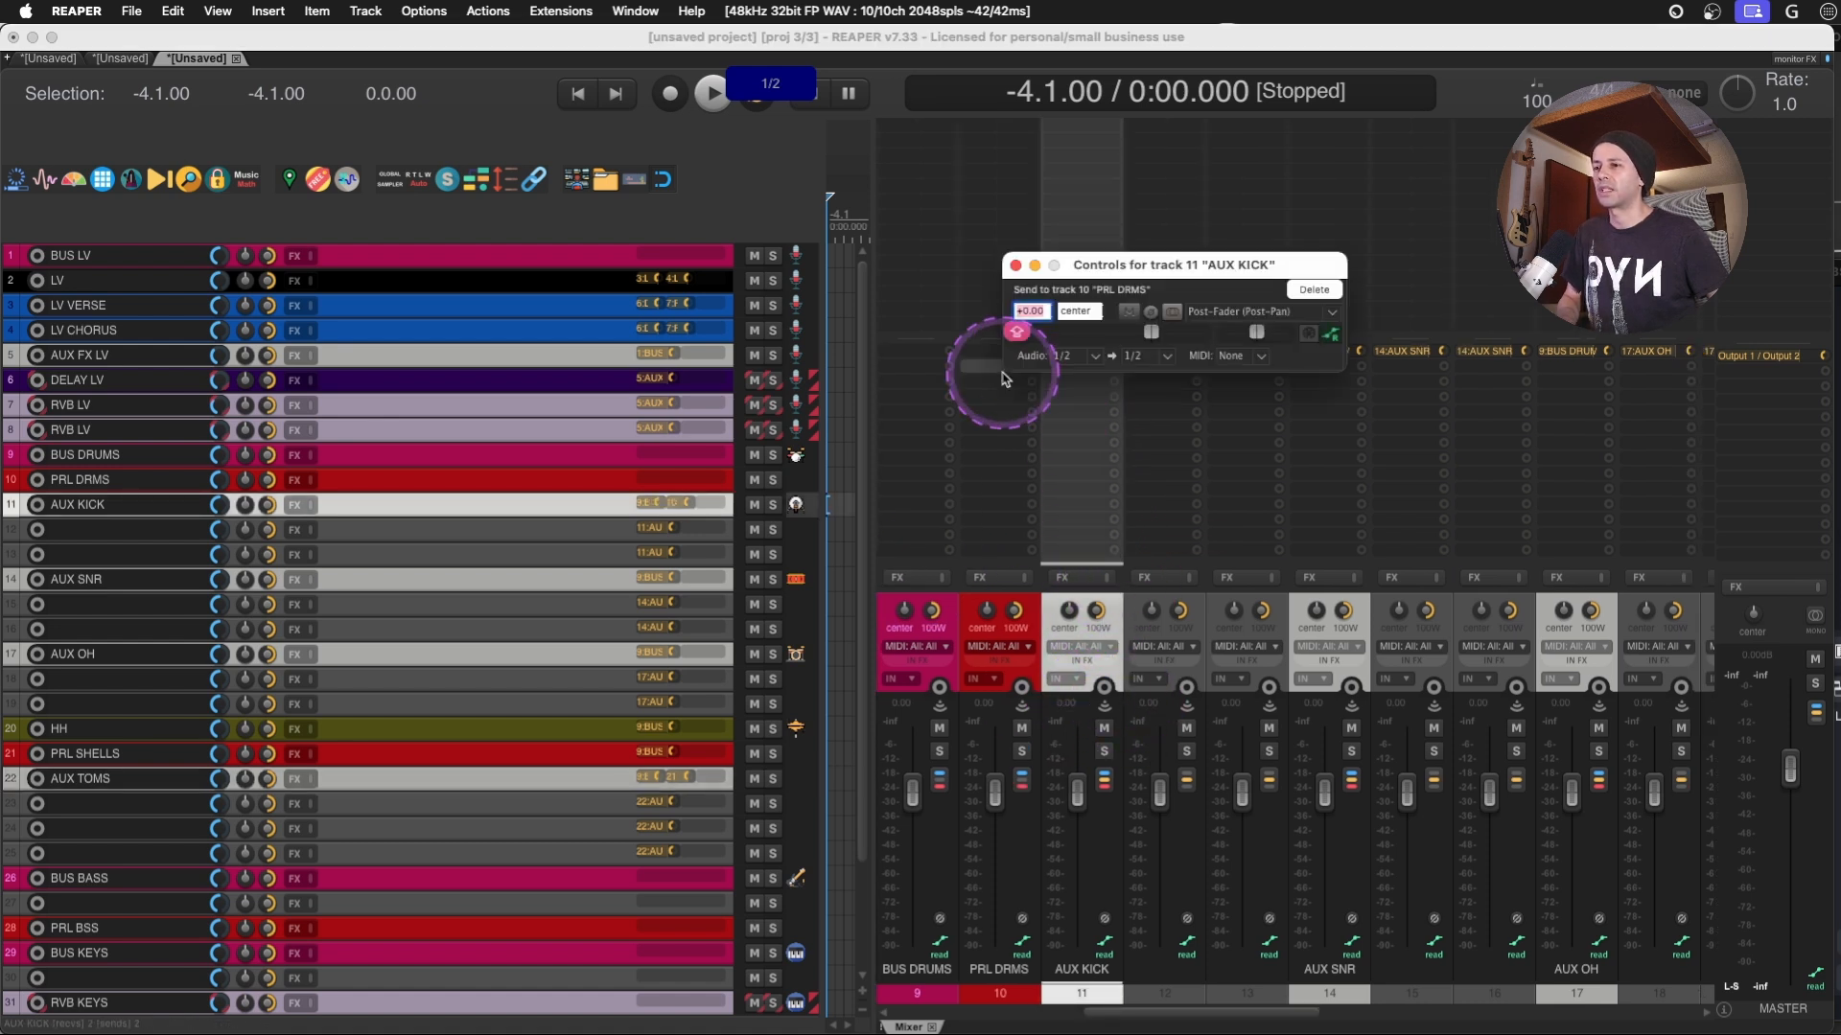
key("Escape")
- Create sends from the AUX SNR and AUX OH tracks to the PRL DRMS track in the mixer
left_click_drag(1319, 396, 999, 374)
left_click(1557, 410)
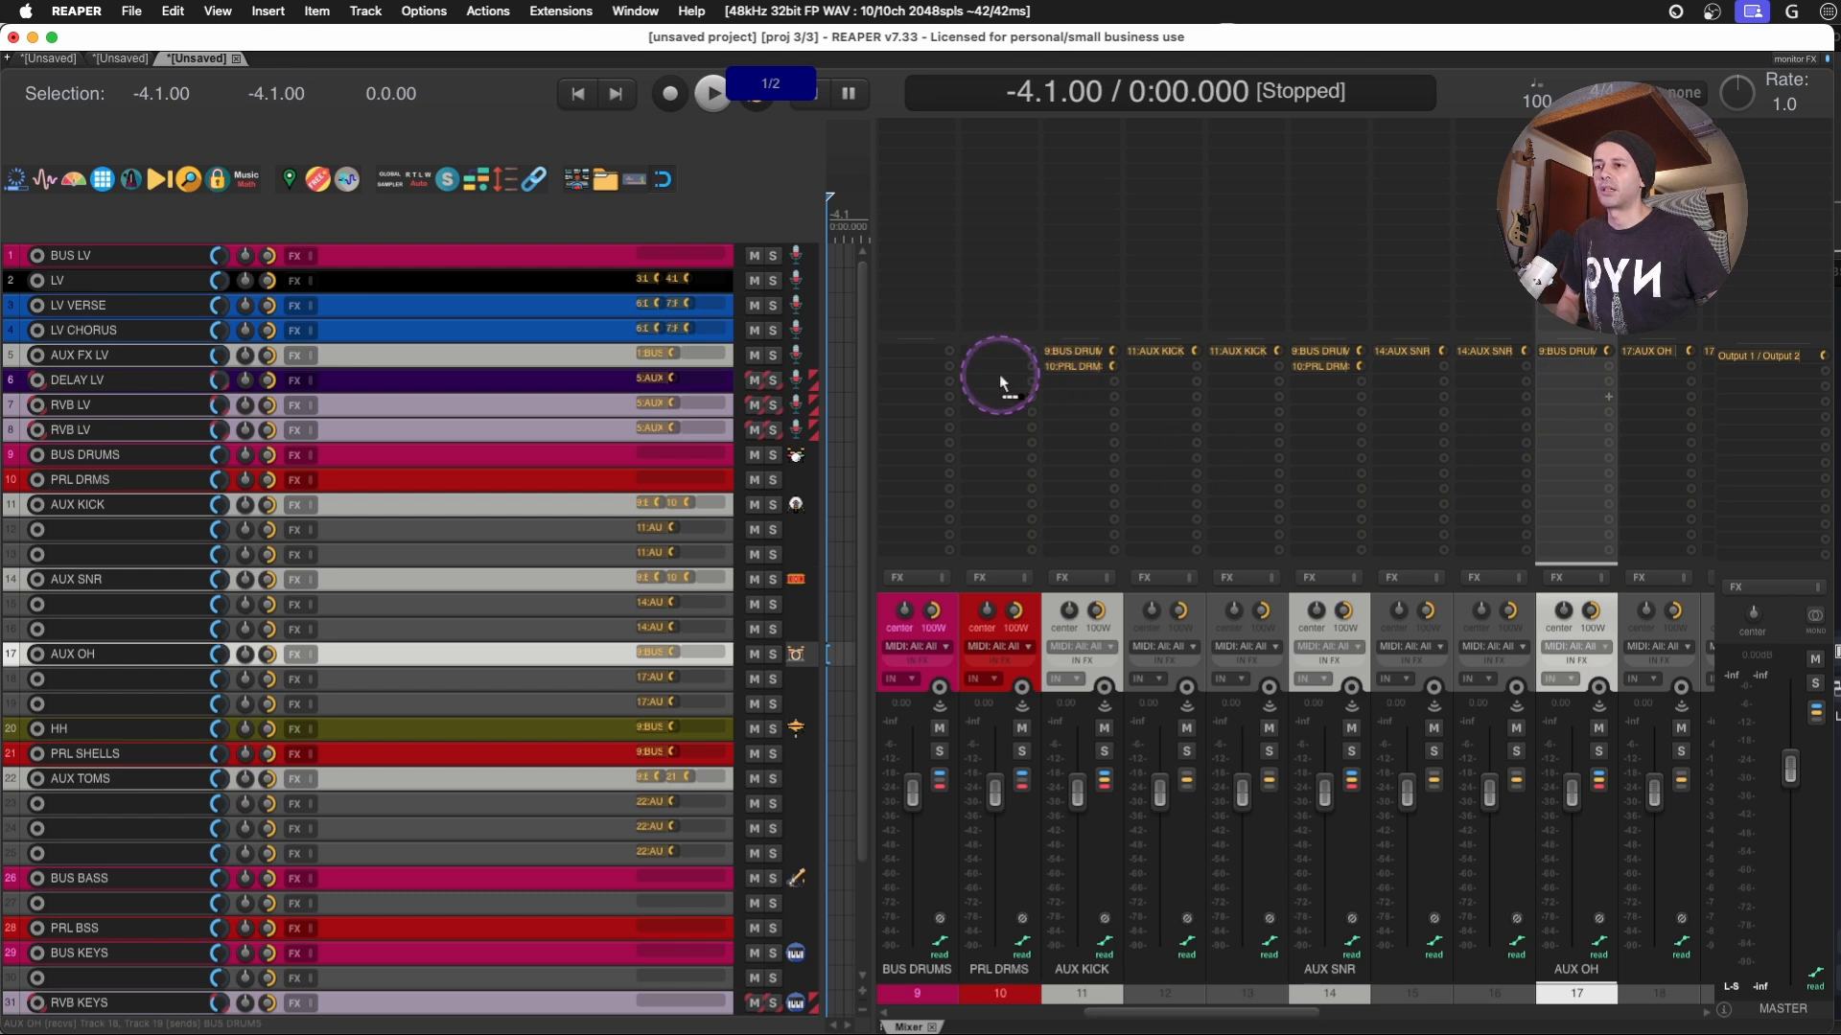
left_click(997, 384)
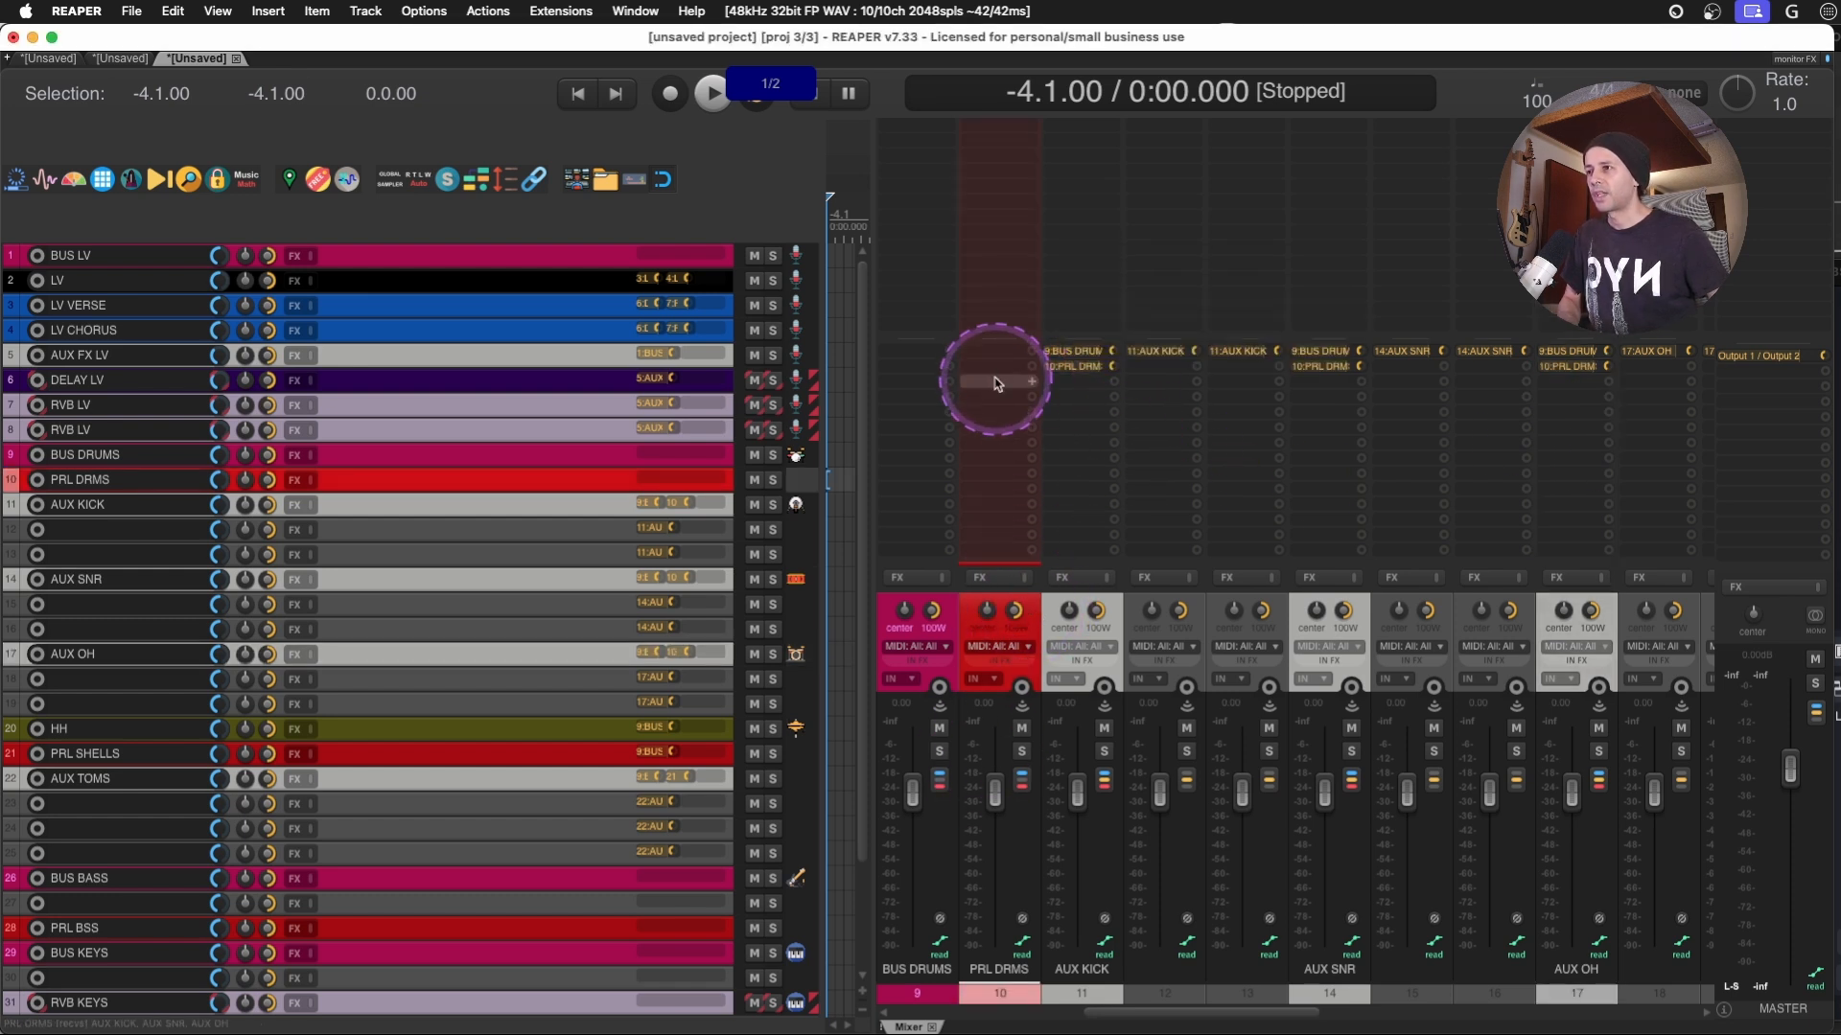
- Create a send from PRL DRMS to BUS DRUMS and close its send controls
left_click_drag(932, 490, 930, 423)
key("Escape")
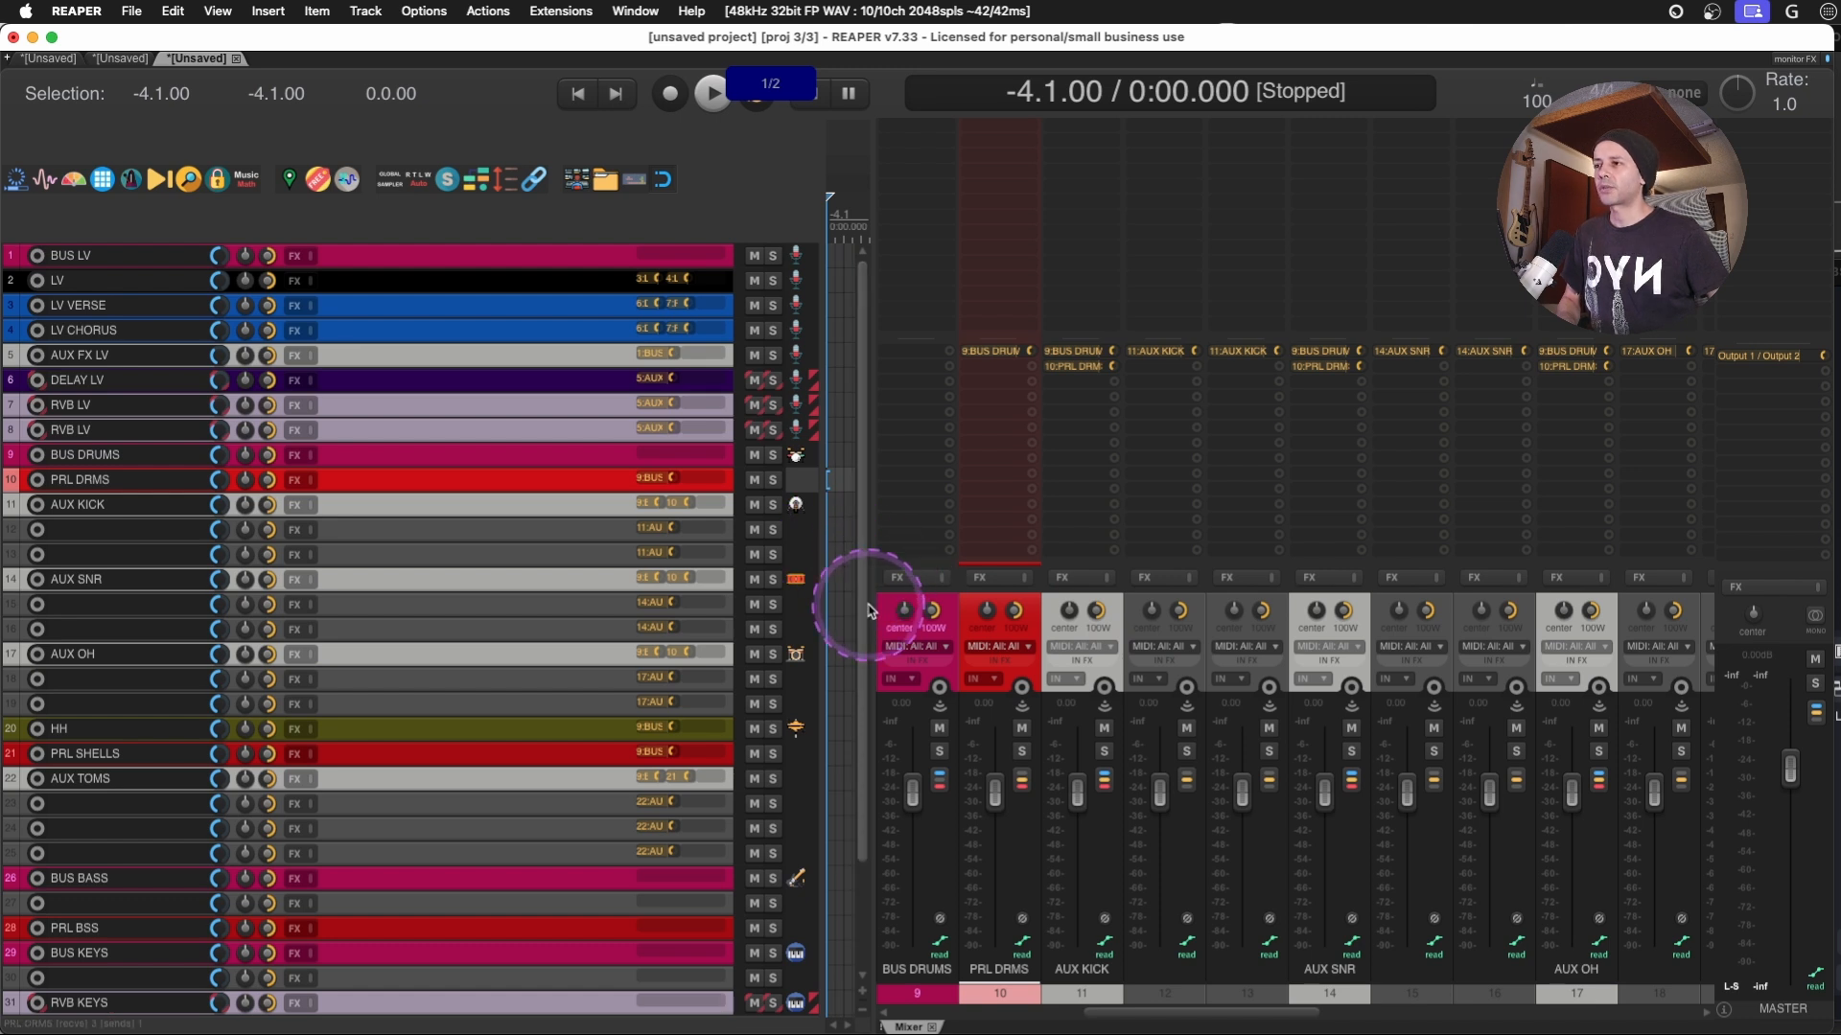
- Check the bass and keys sends at the end of the mixer, and hide the mixer
left_click_drag(872, 607, 969, 607)
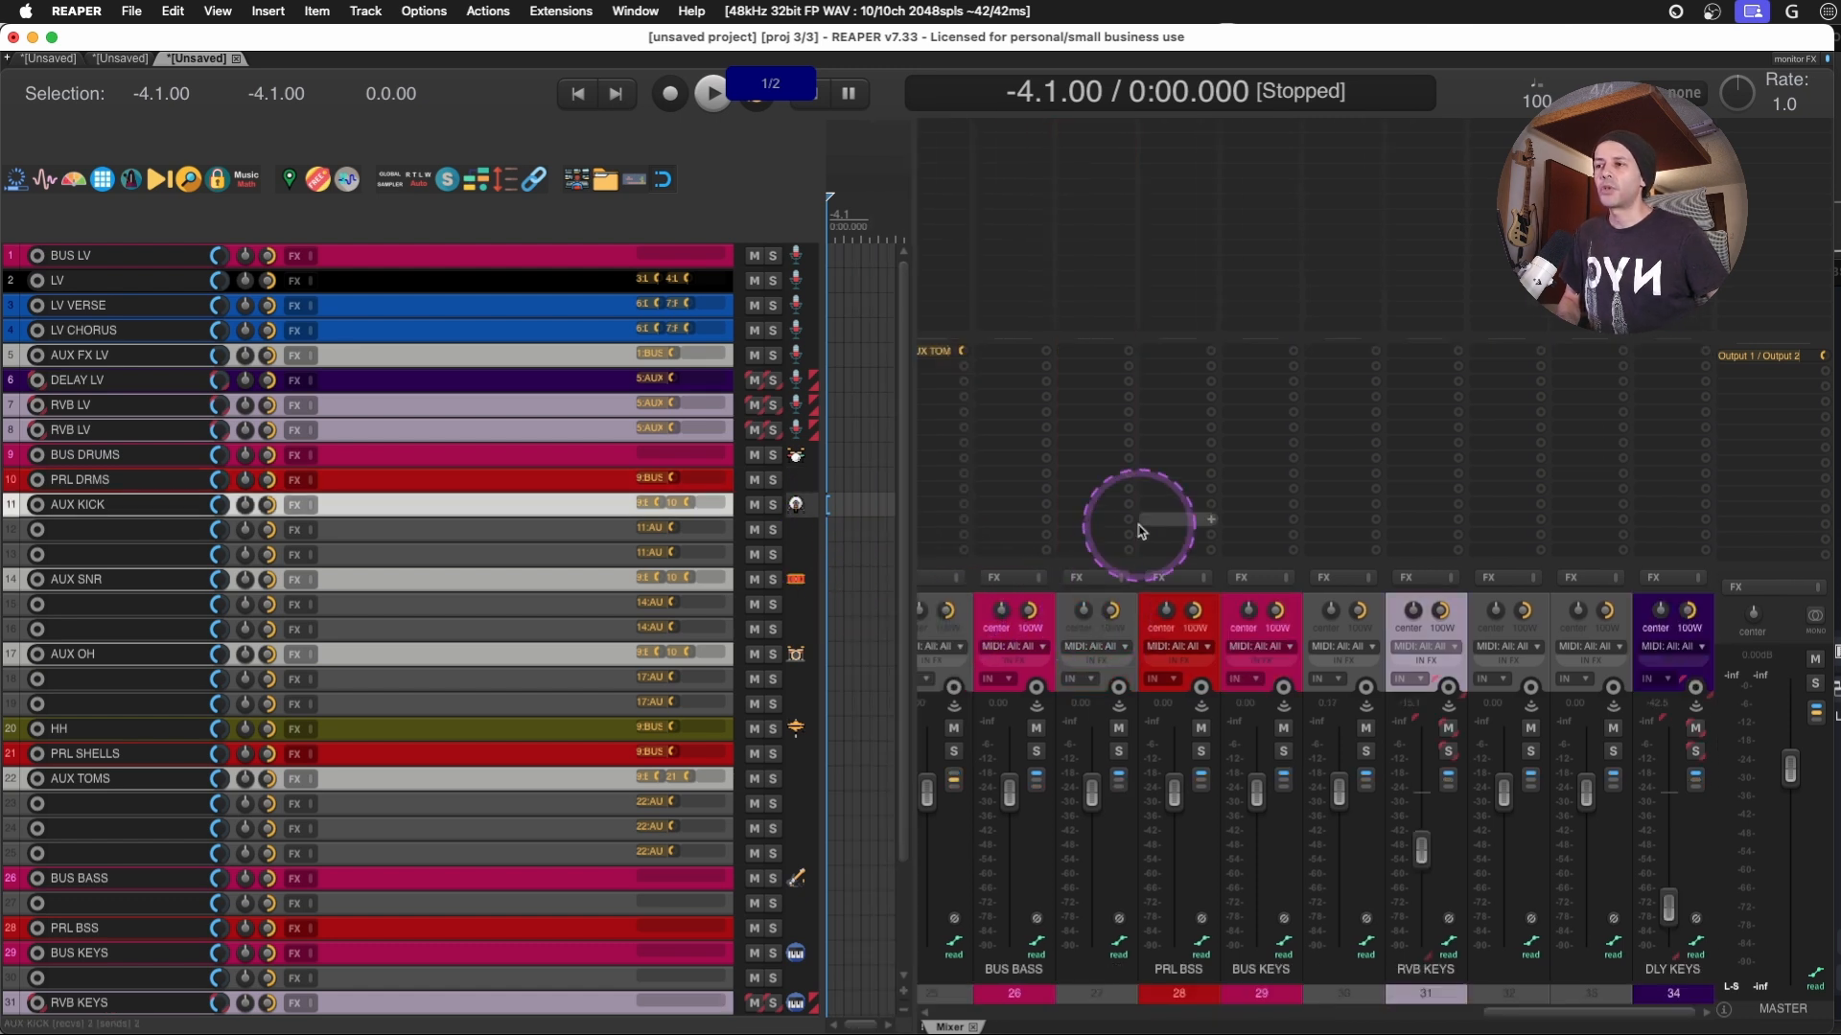
scroll(1136, 539, "left", 1)
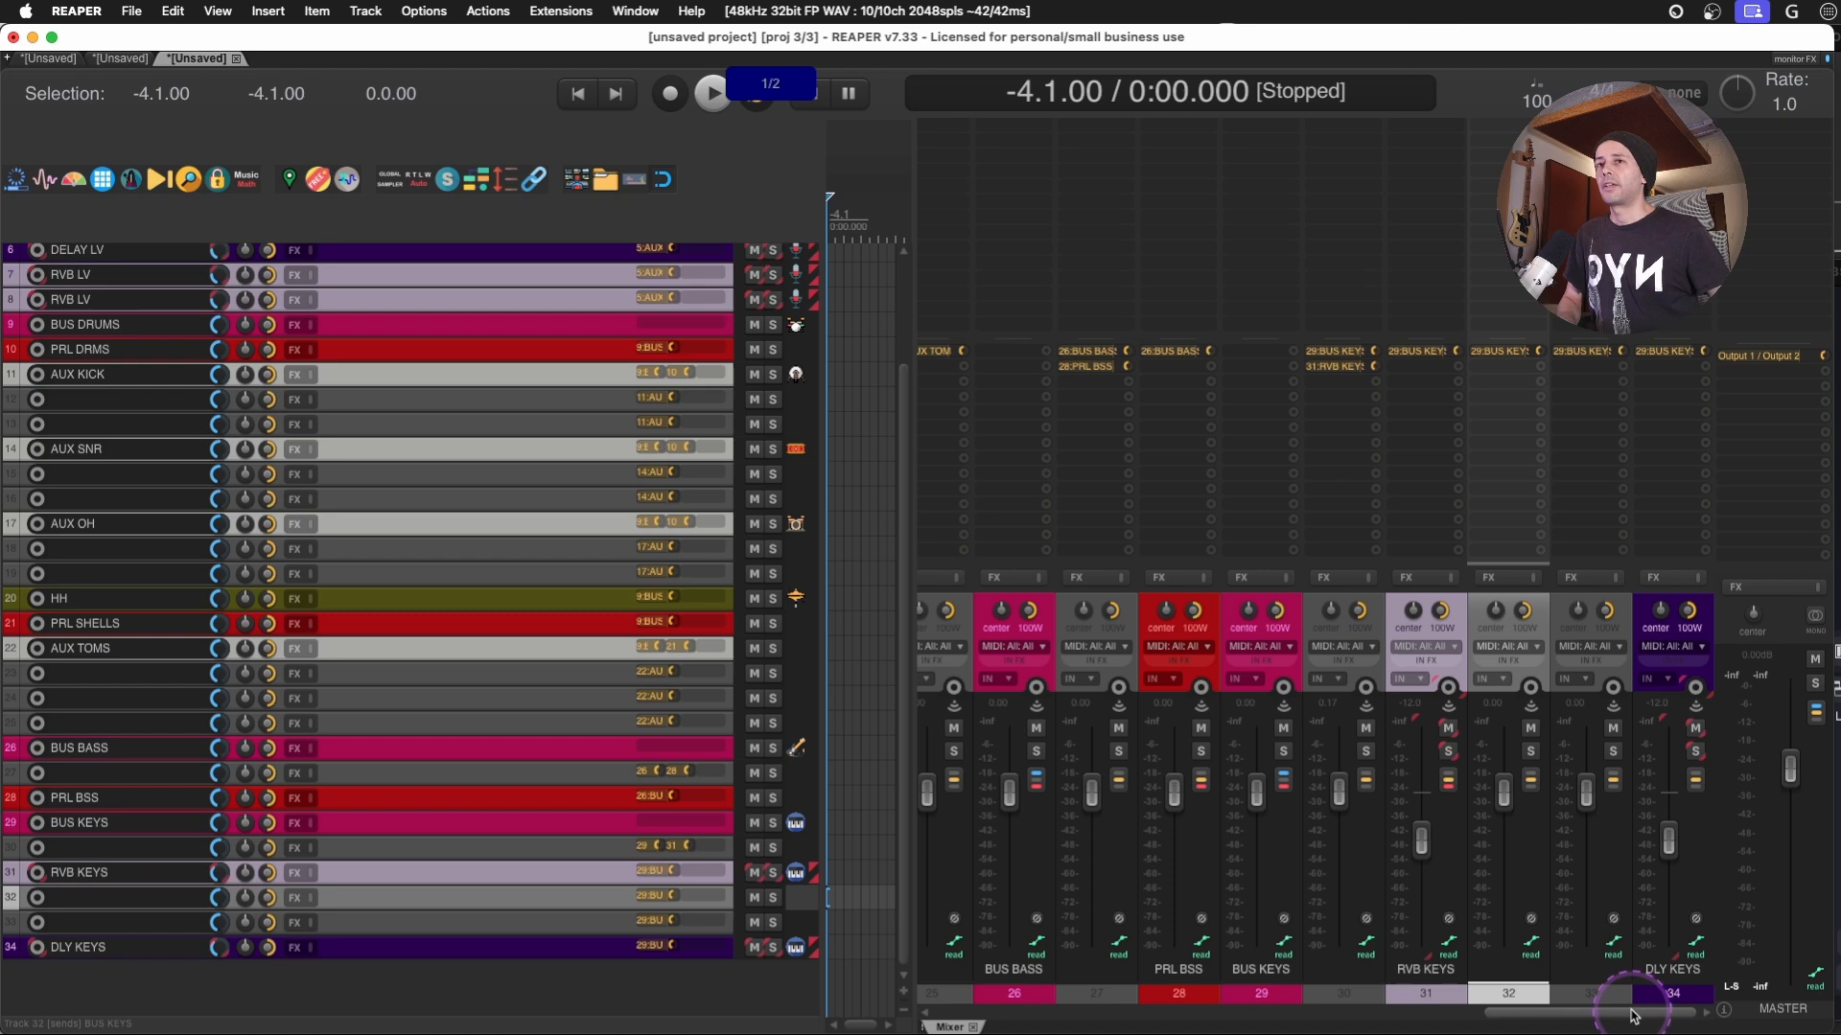
left_click_drag(1601, 1012, 1829, 949)
key("super+m")
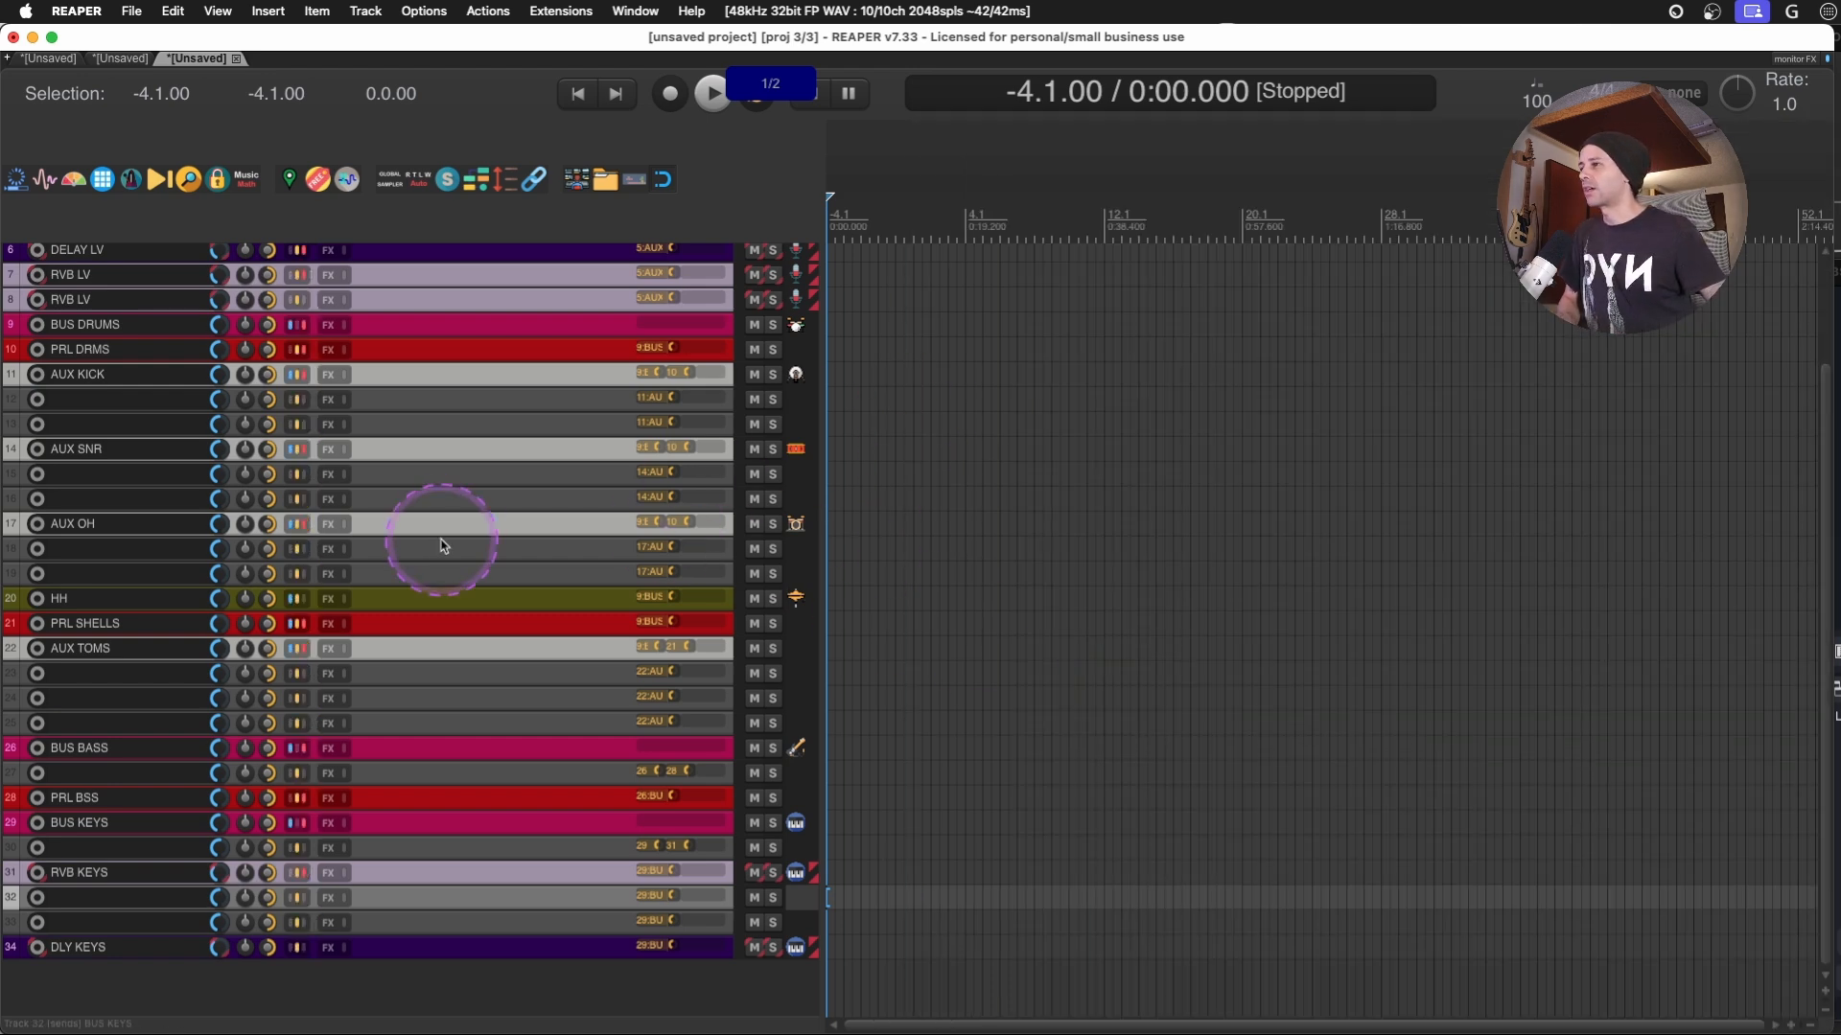
scroll(444, 542, "up", 3)
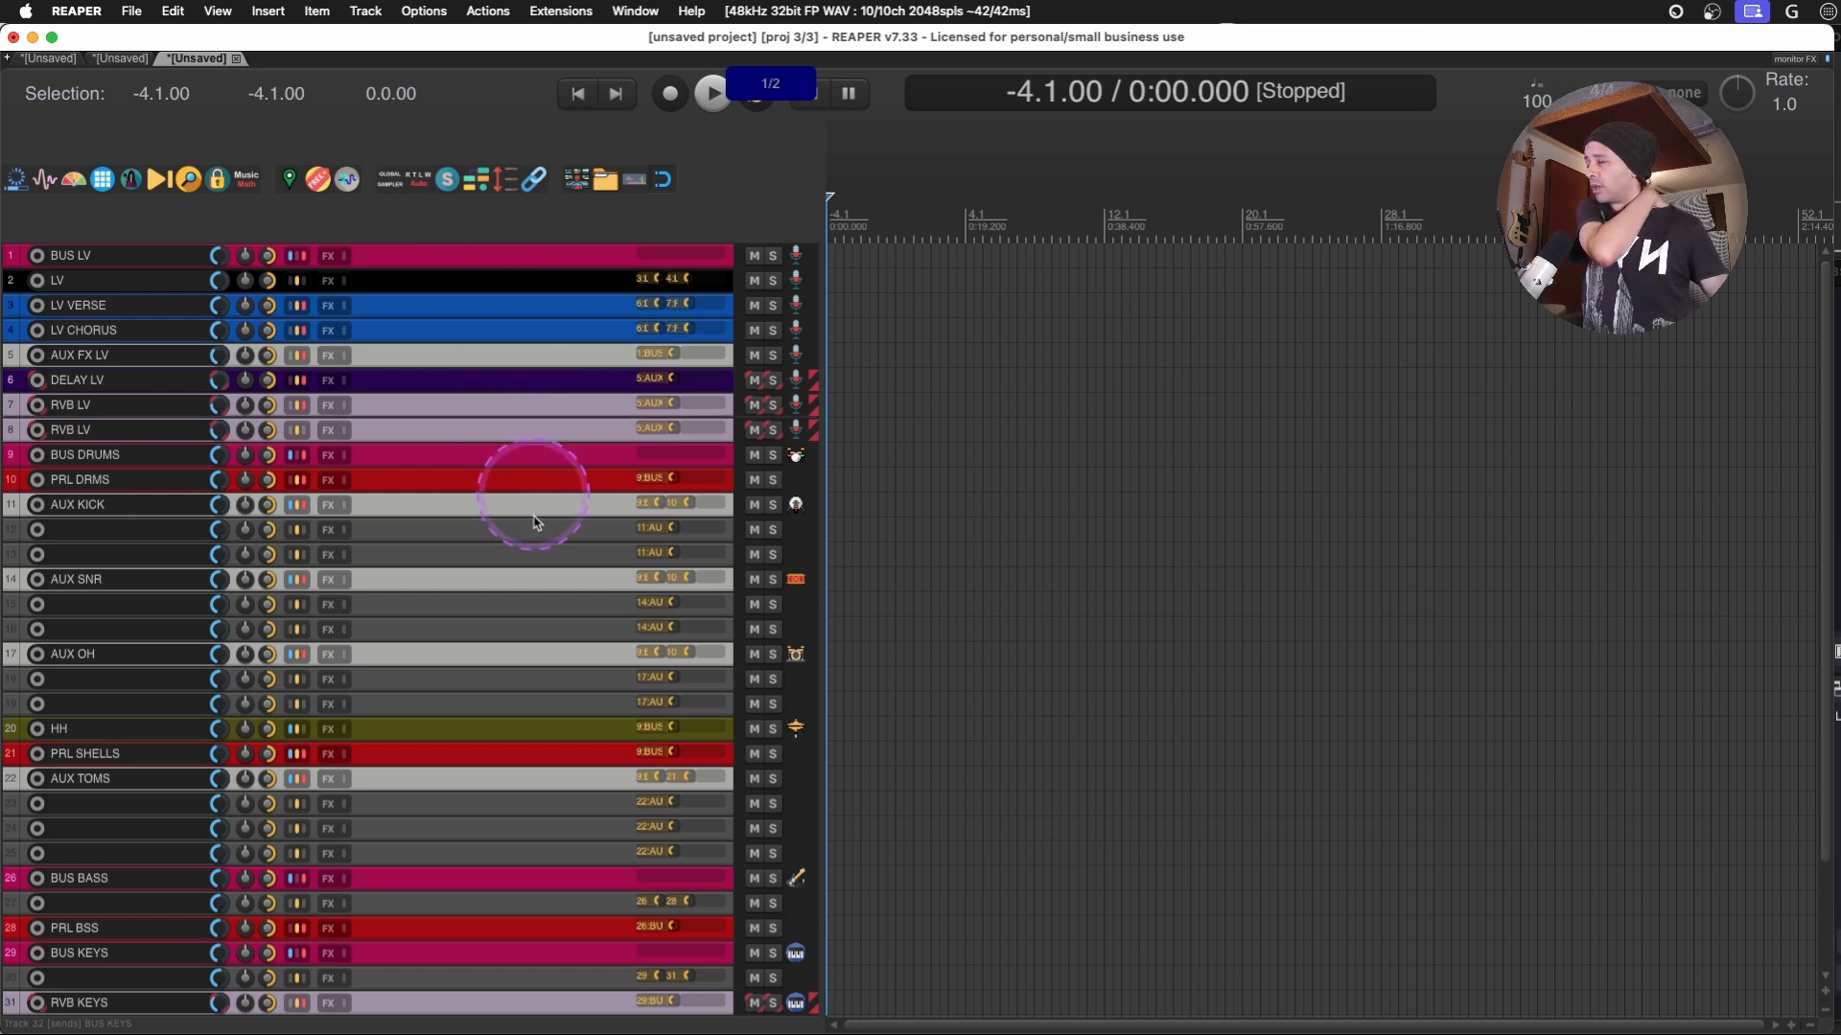
- Move the BUS BASS and BUS KEYS tracks directly below BUS LV, and move BUS DRUMS to the top of the track list
left_click_drag(491, 879, 452, 273)
left_click_drag(526, 933, 498, 281)
scroll(498, 618, "down", 2)
scroll(494, 838, "down", 2)
scroll(497, 842, "up", 2)
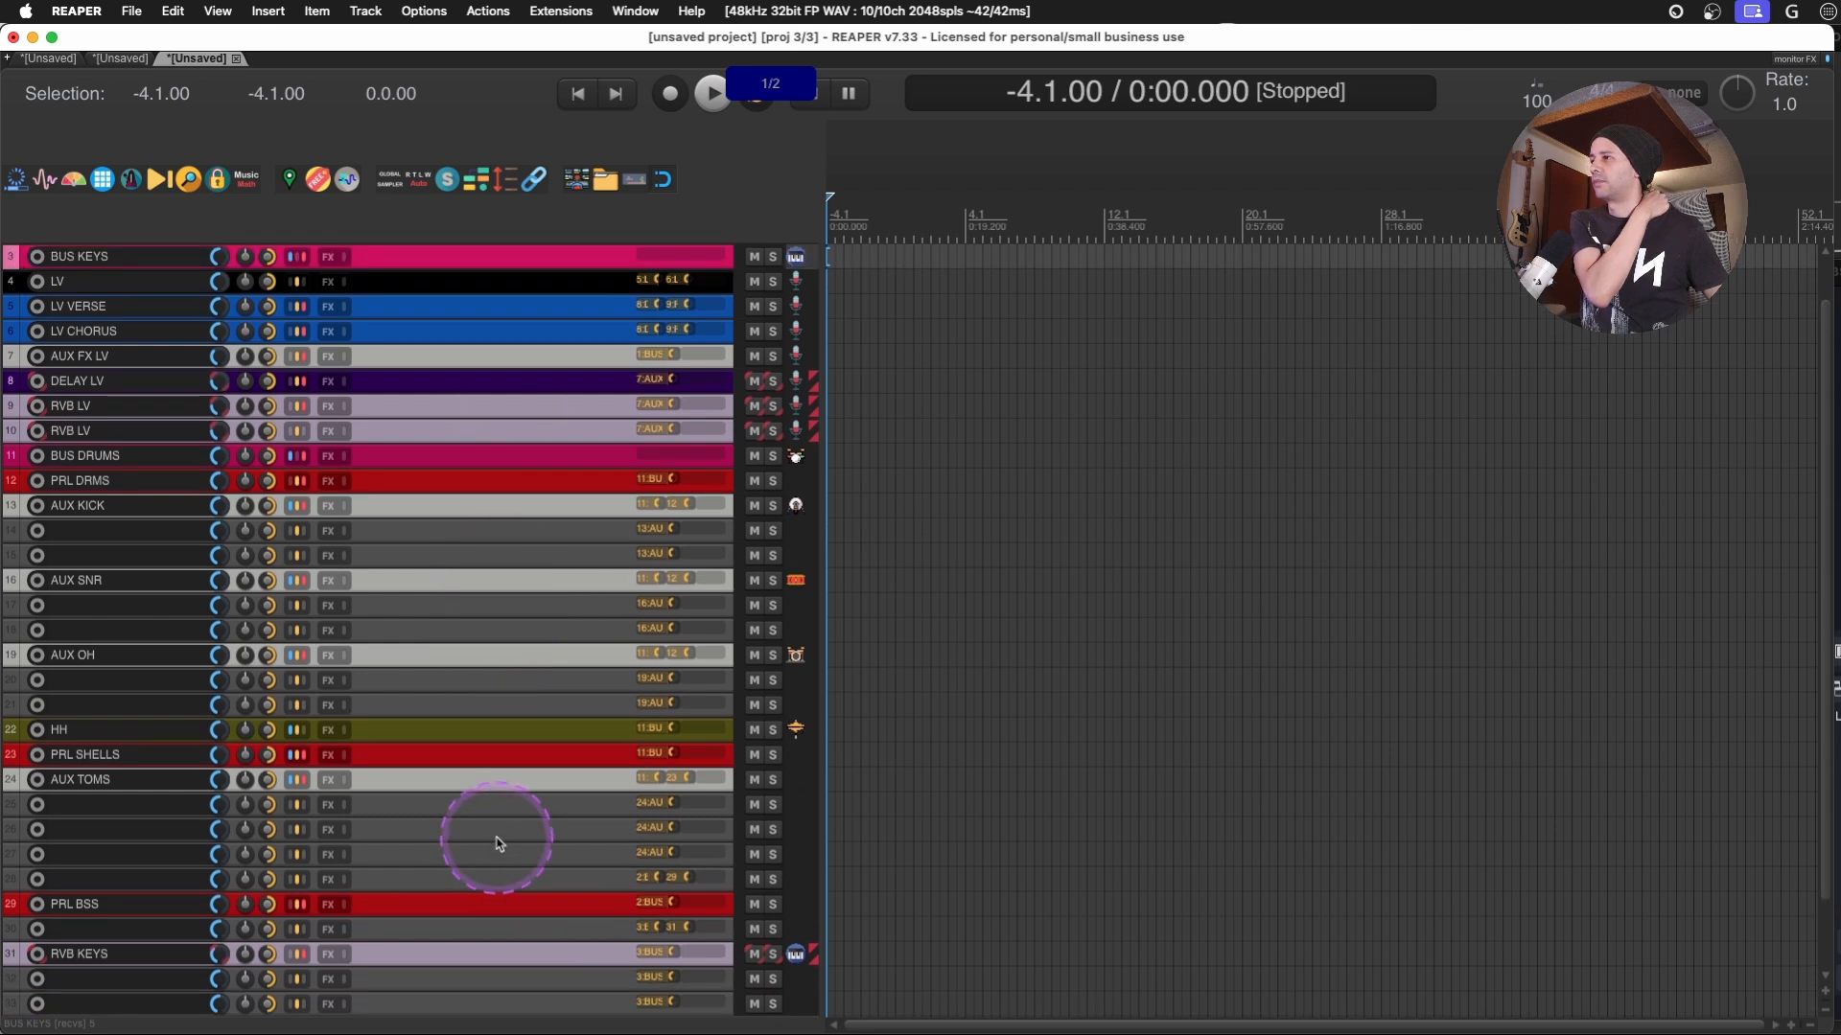
scroll(511, 604, "up", 3)
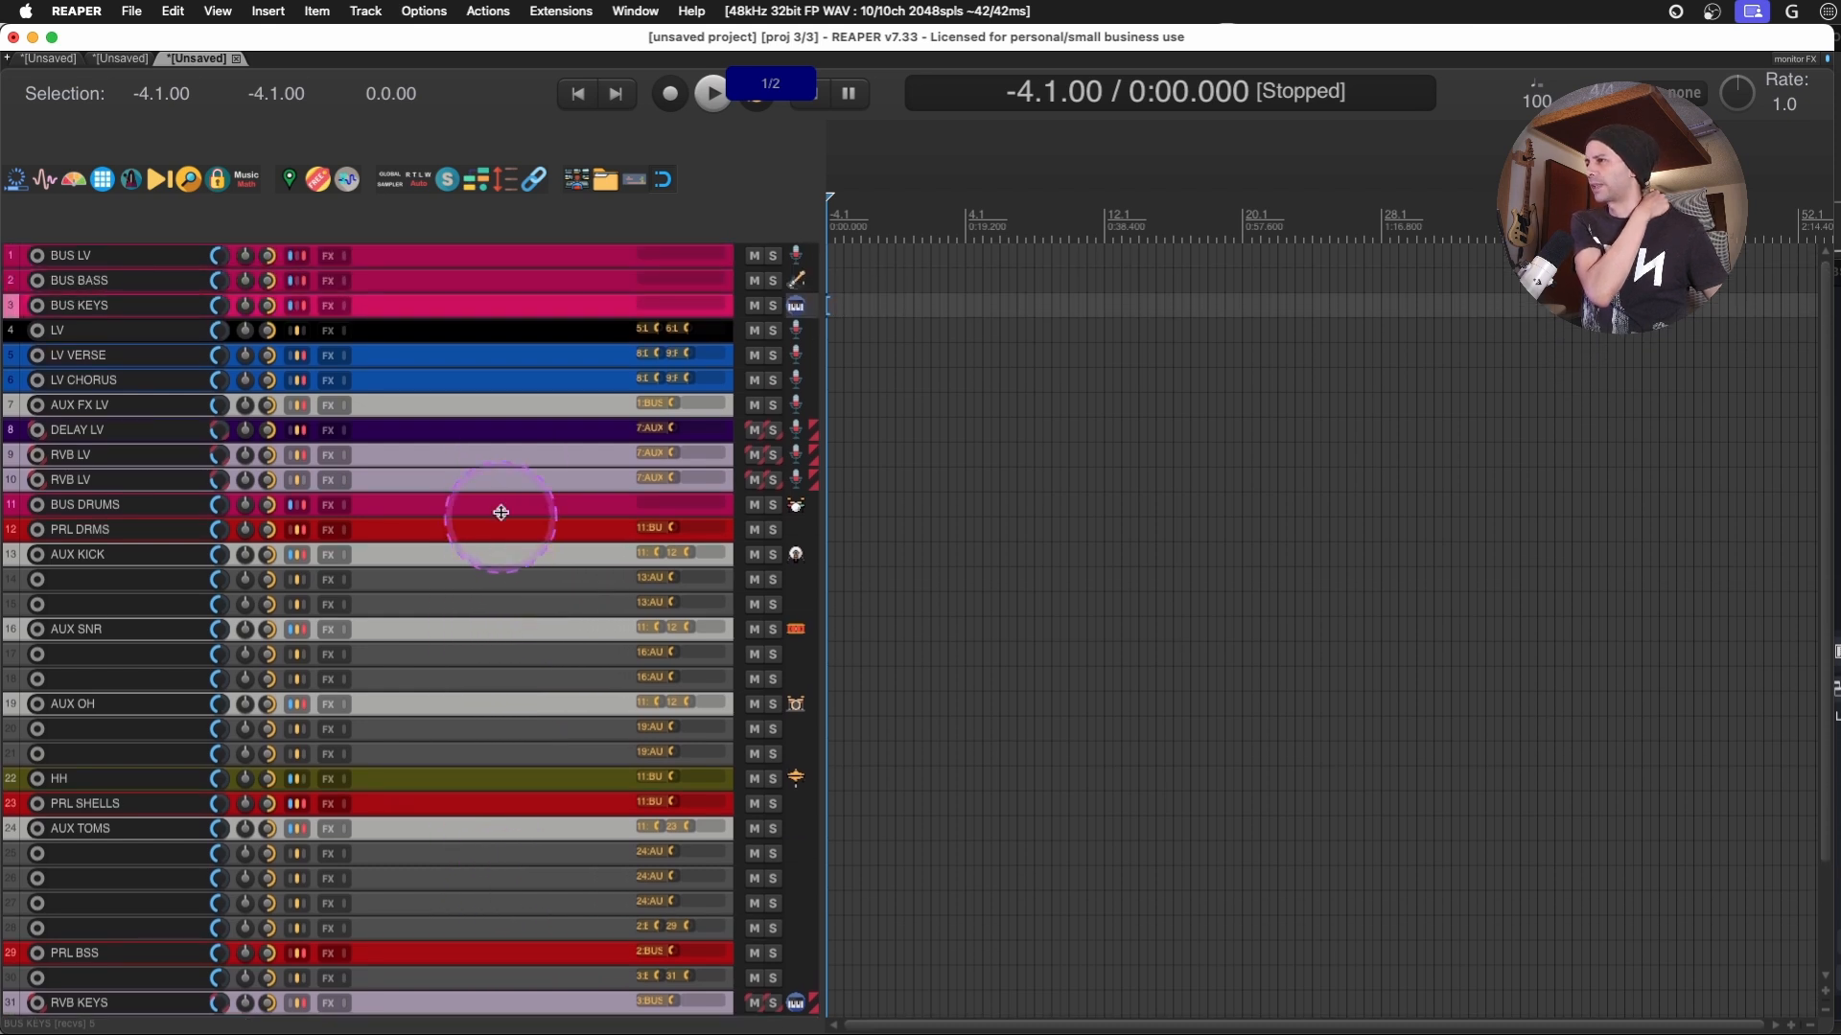
left_click_drag(500, 512, 526, 259)
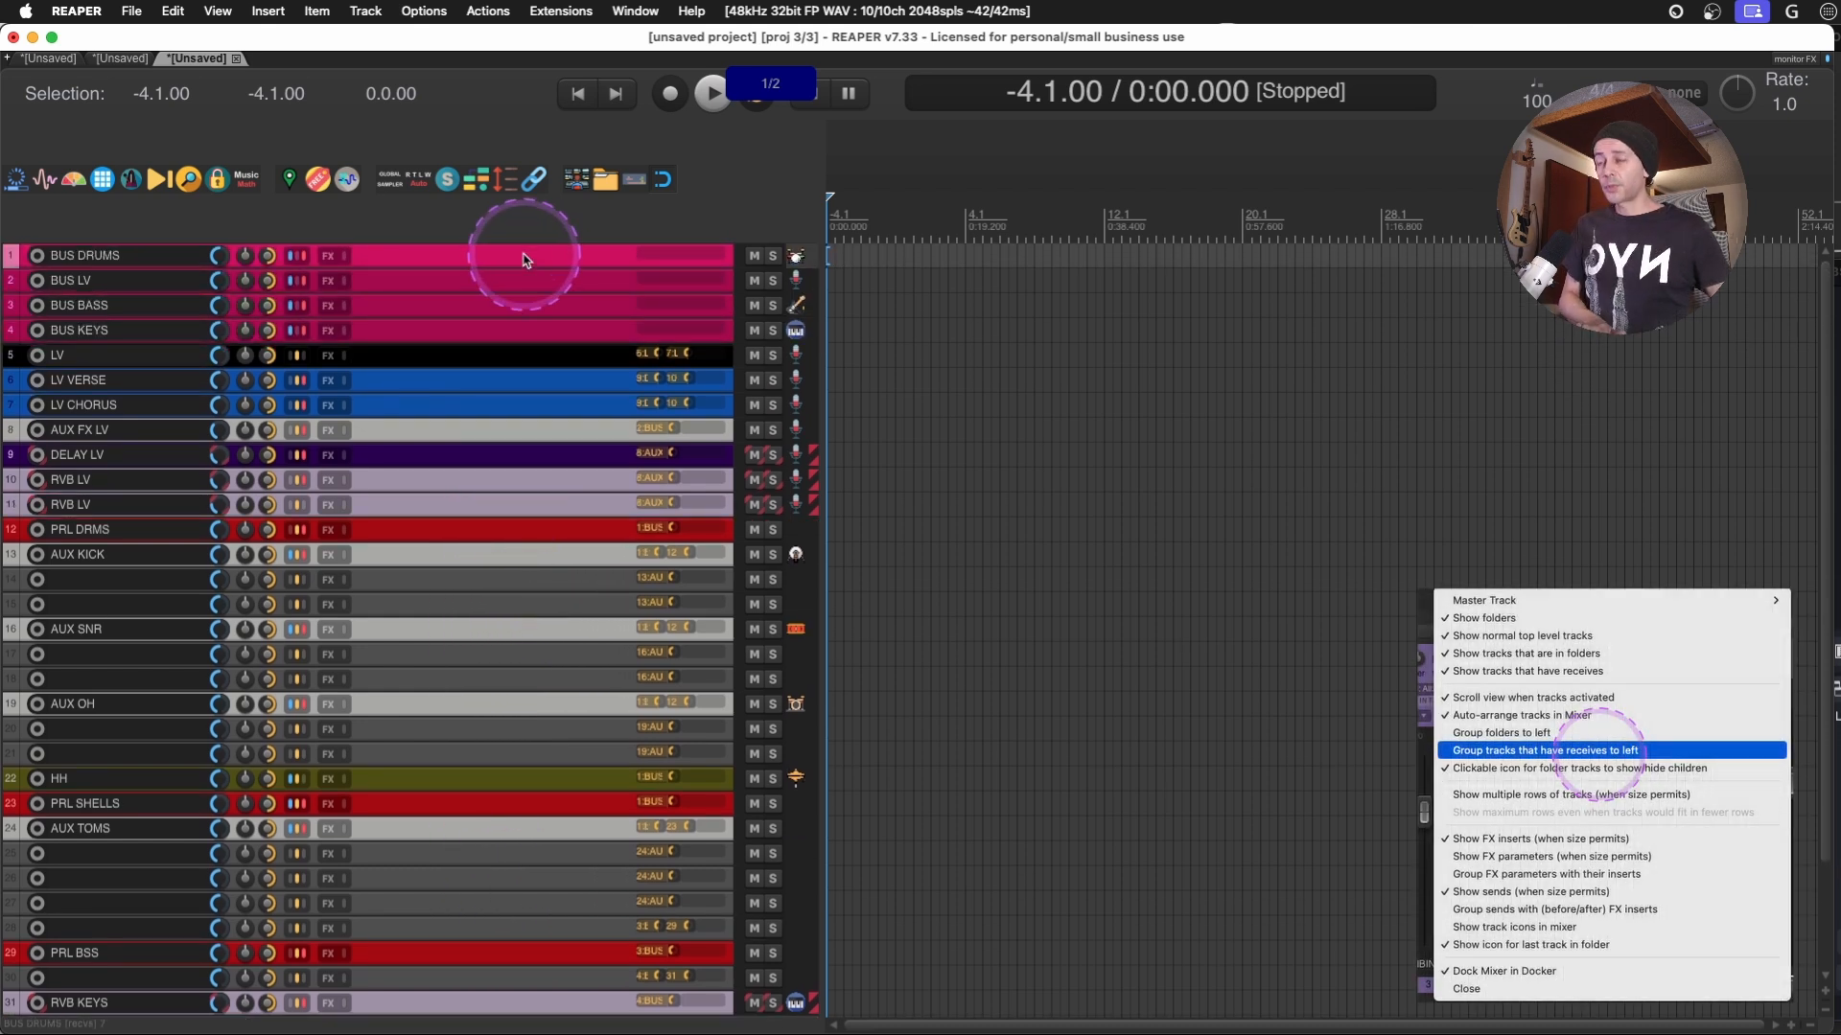
- Show the mixer again and open its display options from the master track
key("super+m")
left_click_drag(1135, 1014, 1818, 630)
right_click(1795, 626)
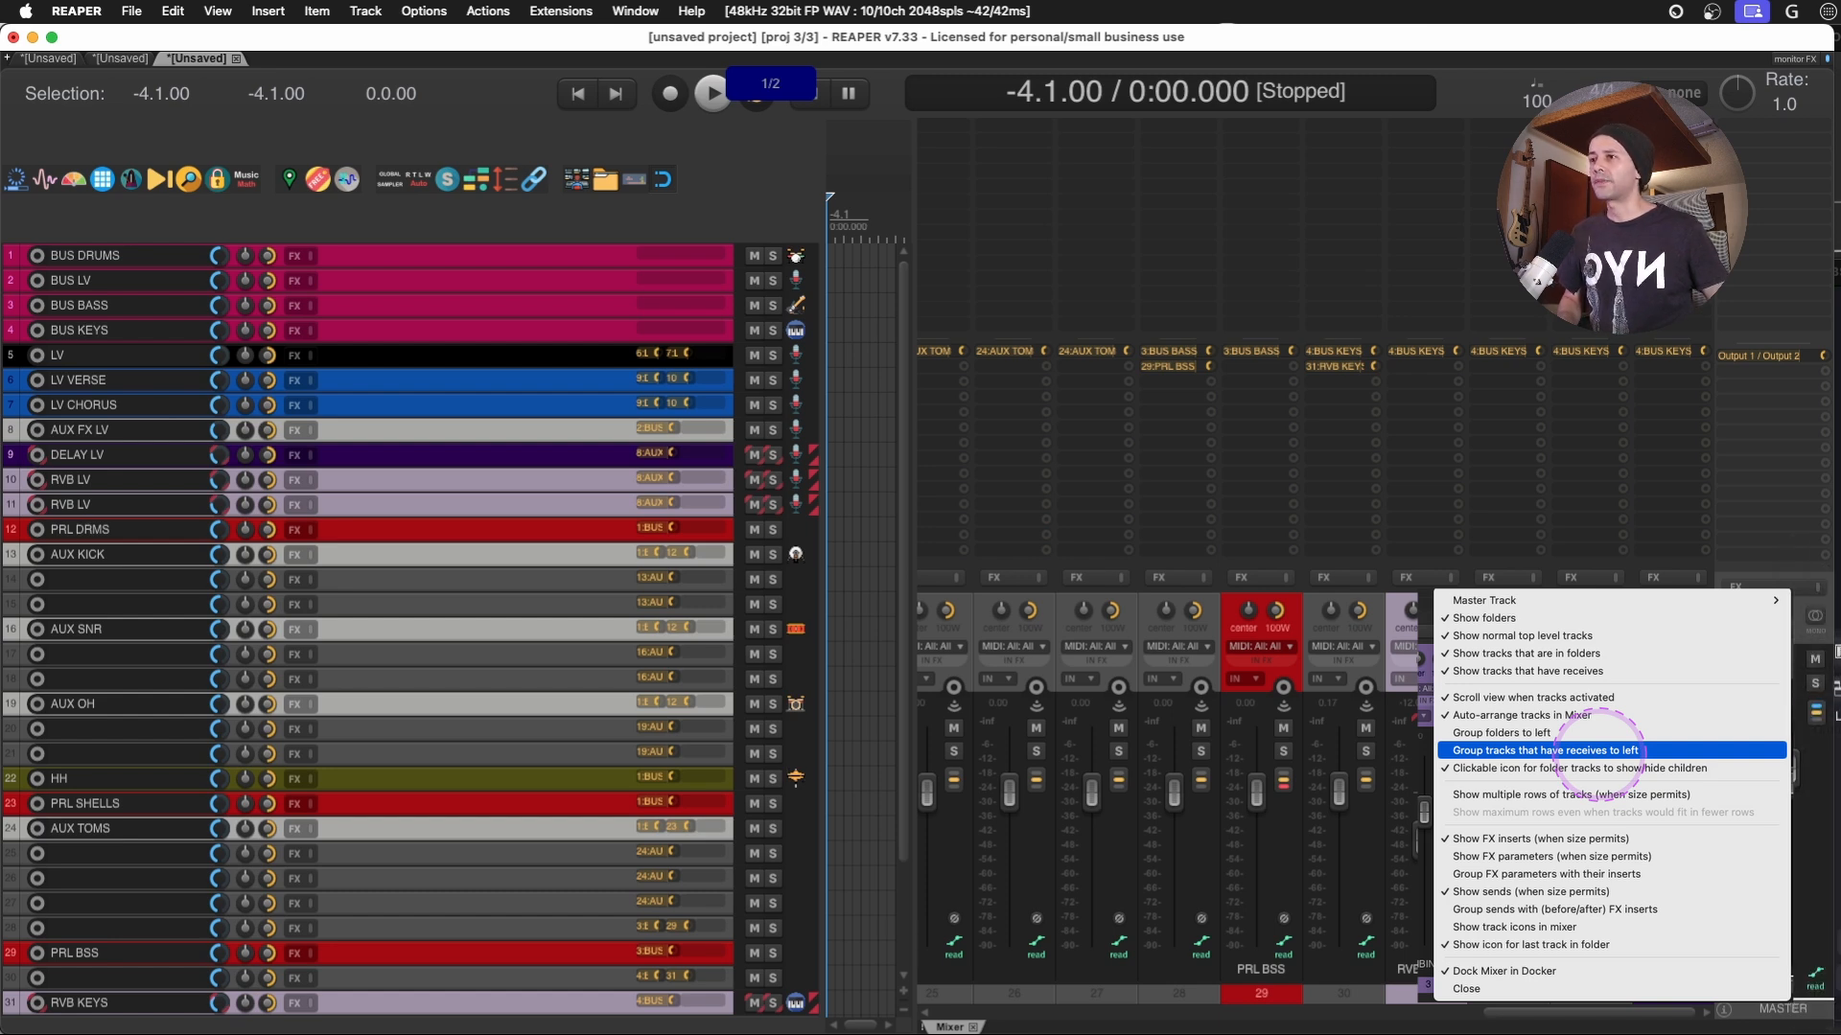
- Switch to the second project and widen its mixer by narrowing the track list and arrange area
left_click(121, 60)
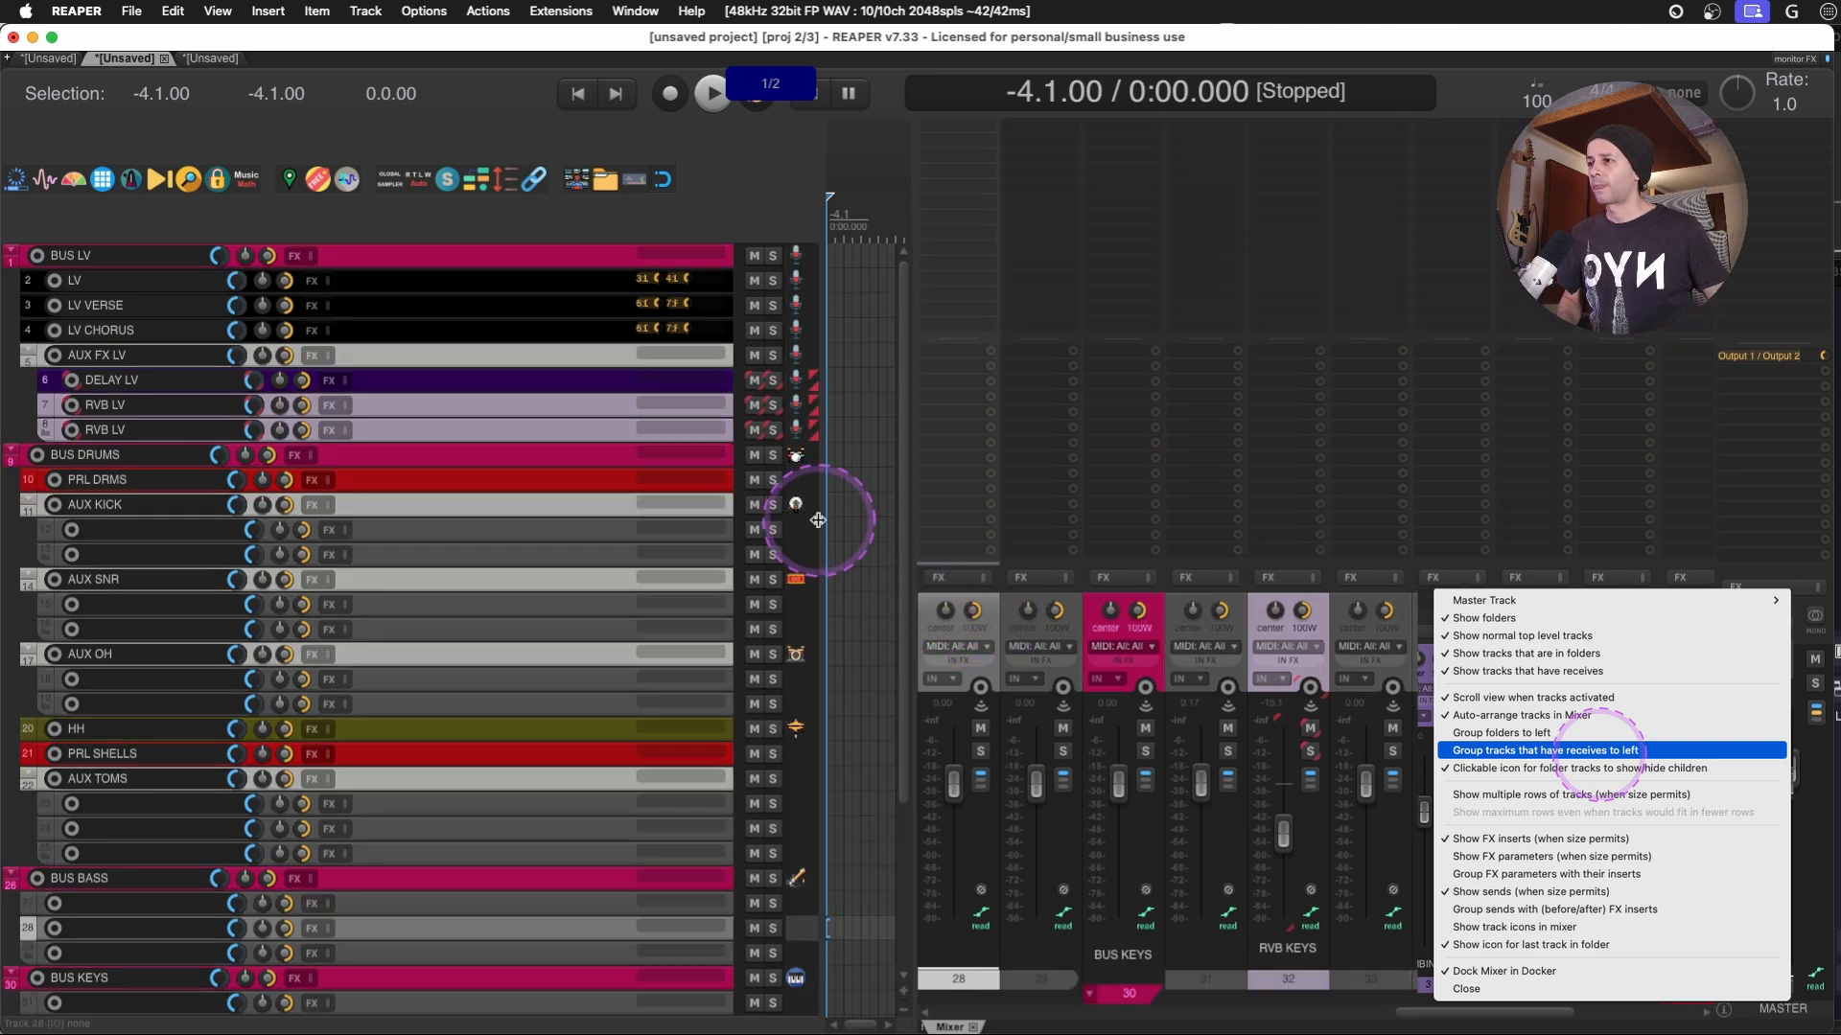
left_click_drag(820, 520, 250, 492)
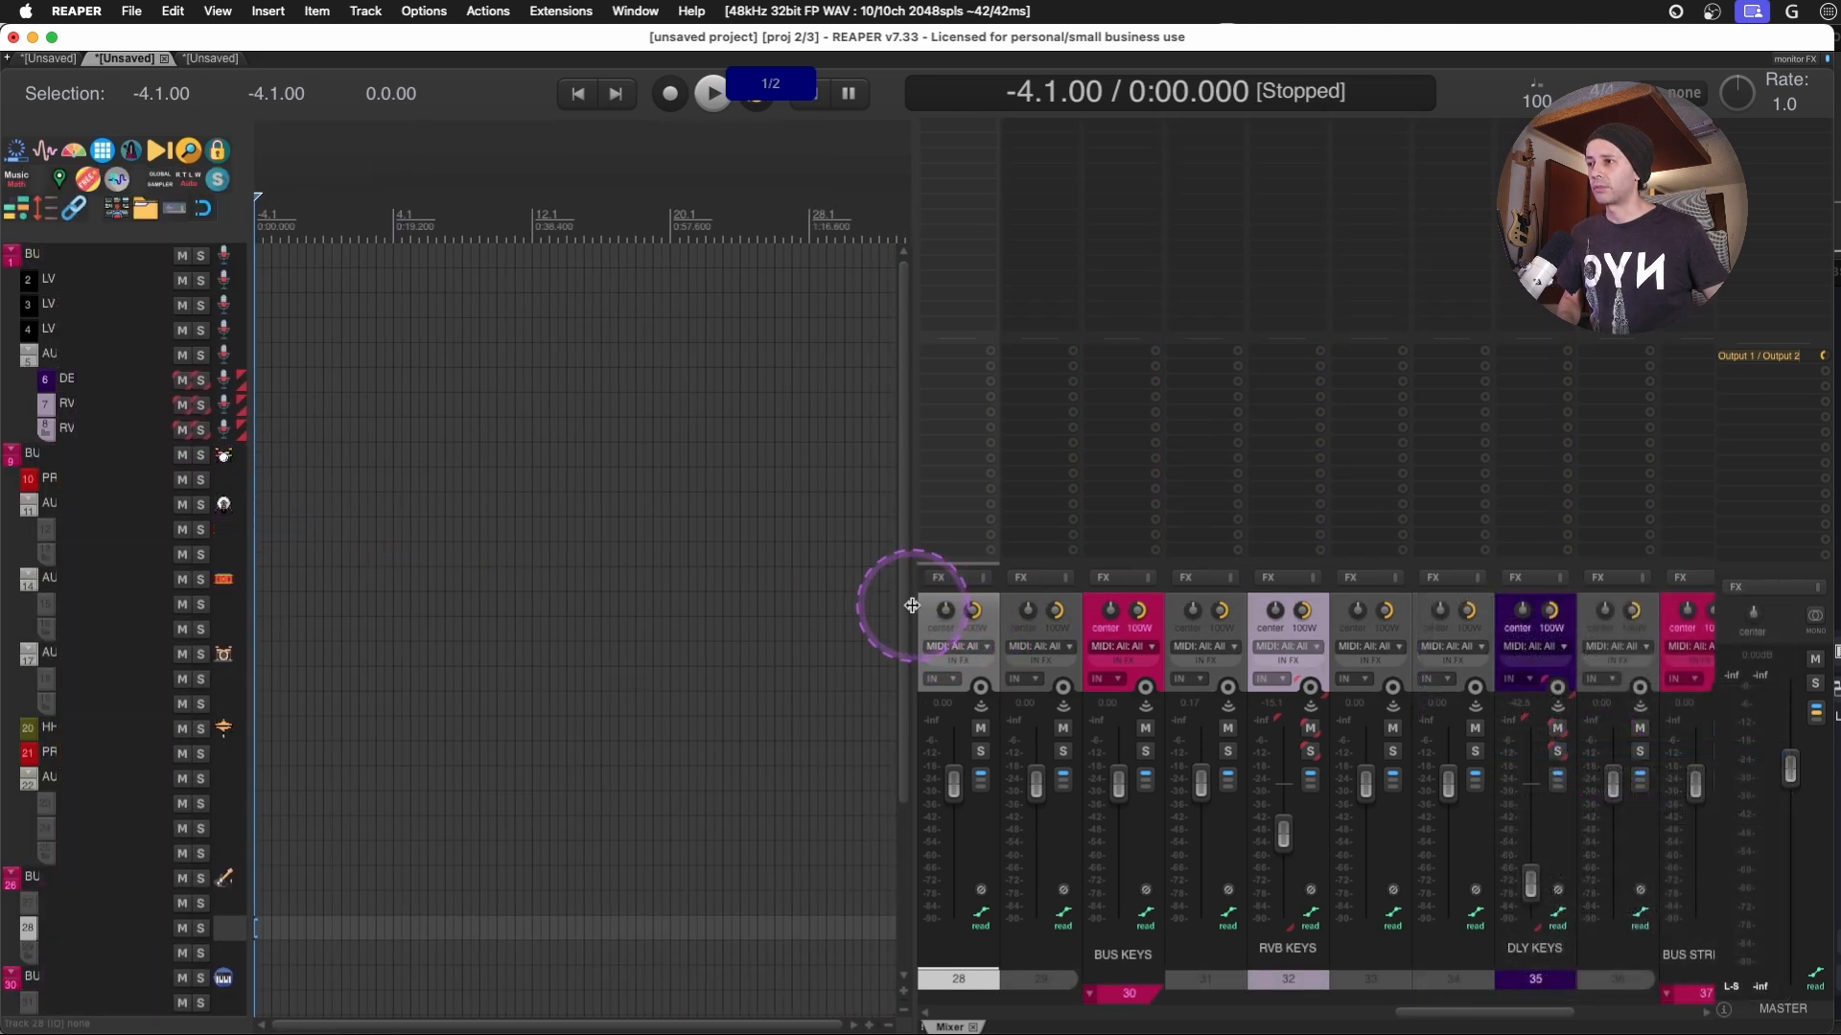
left_click_drag(912, 605, 443, 584)
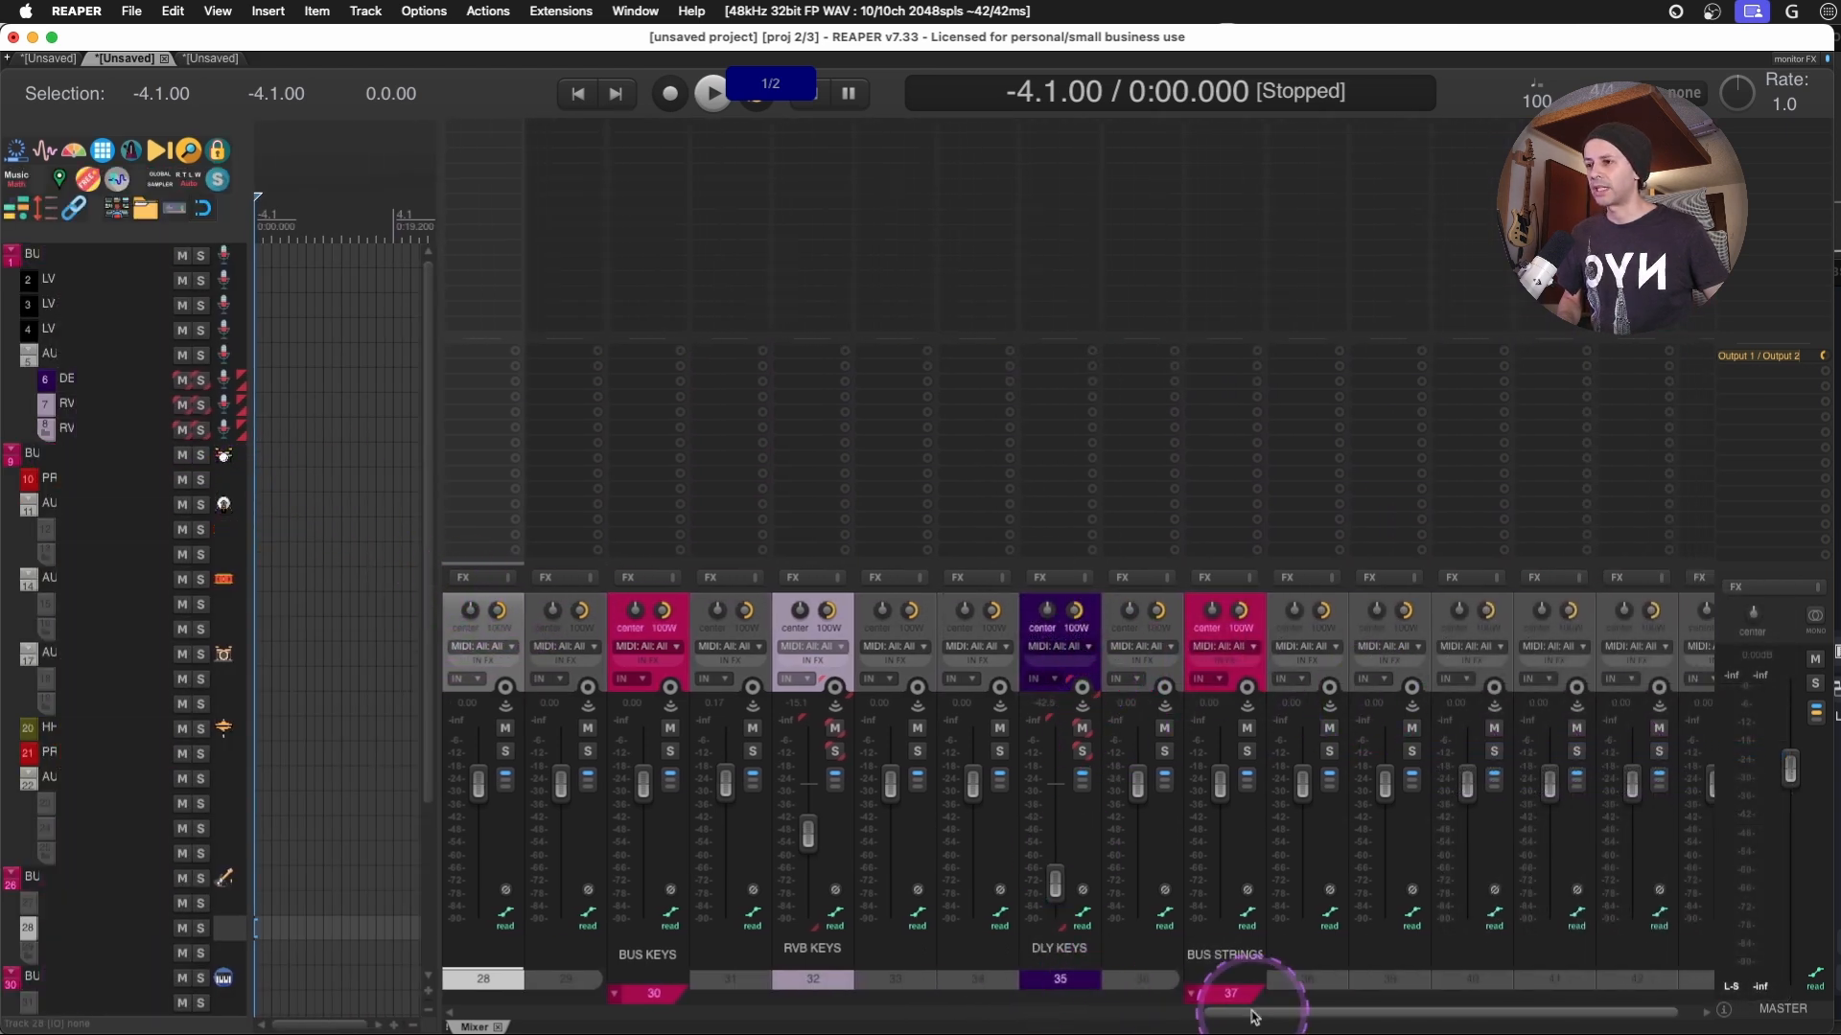
left_click_drag(1253, 1017, 1025, 979)
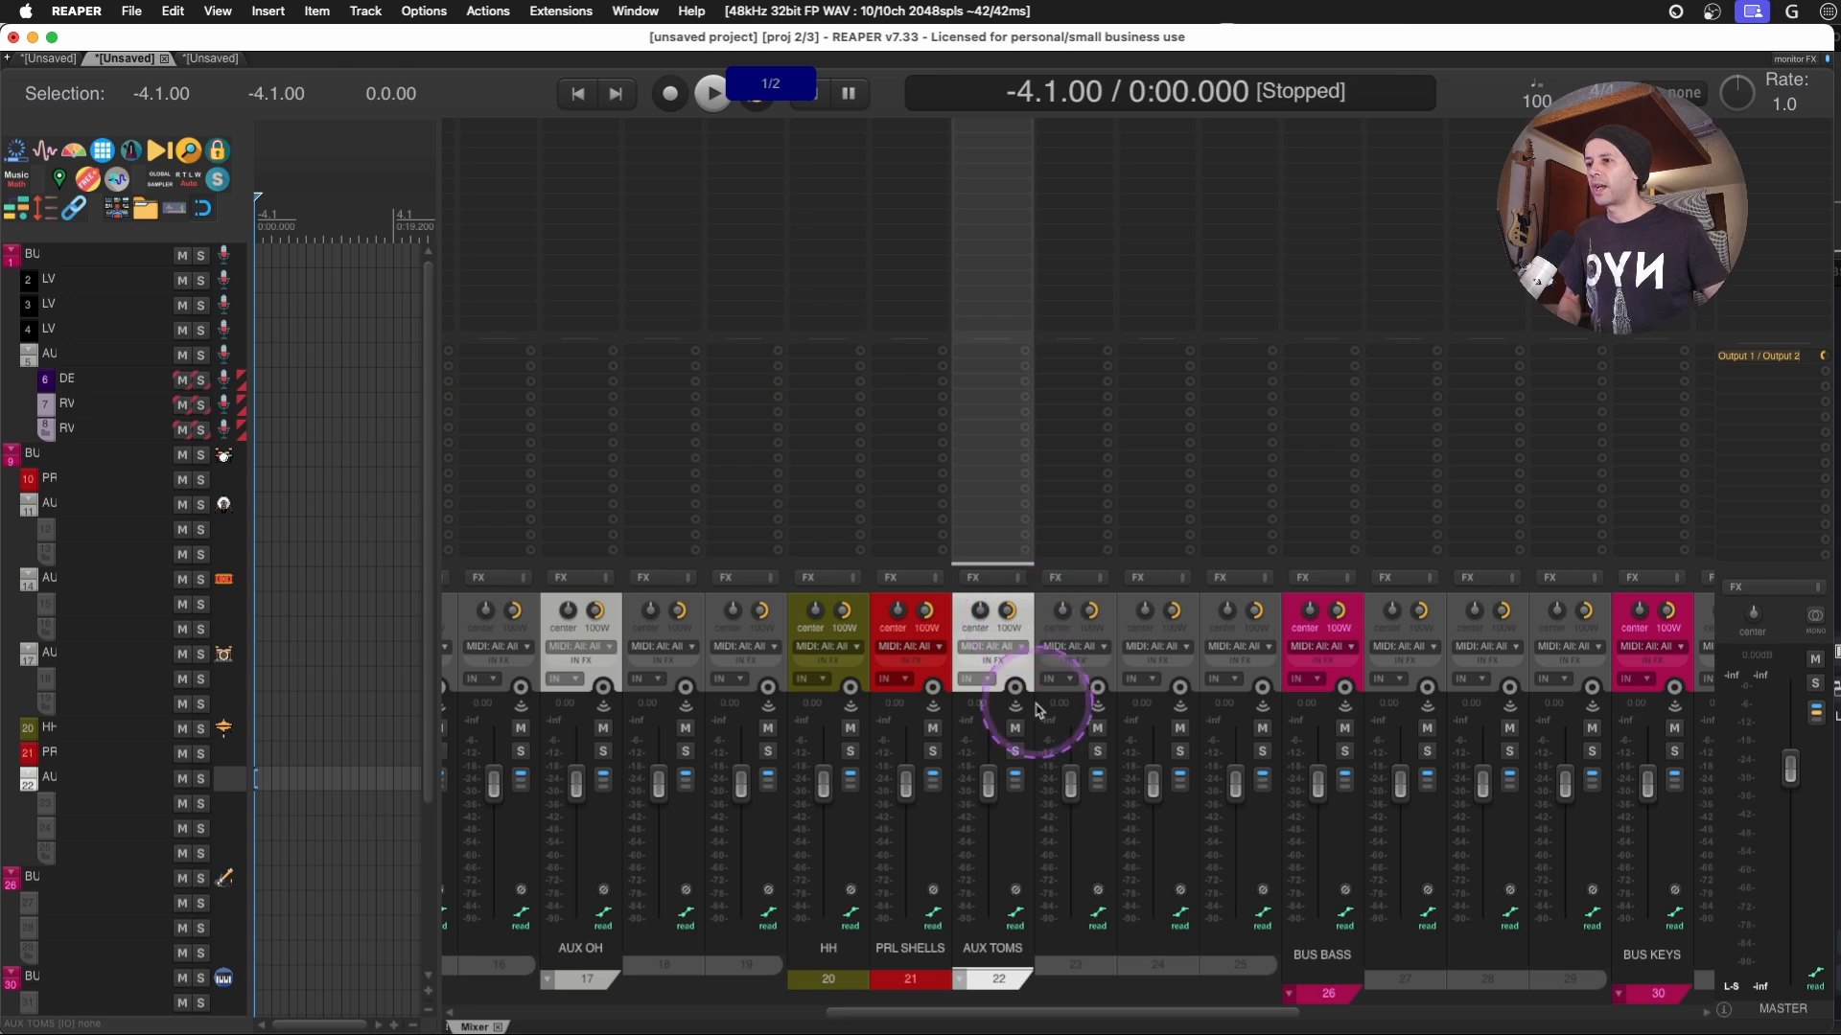
- Group folders to the left in the second project's mixer and look over the resulting track order
right_click(1774, 615)
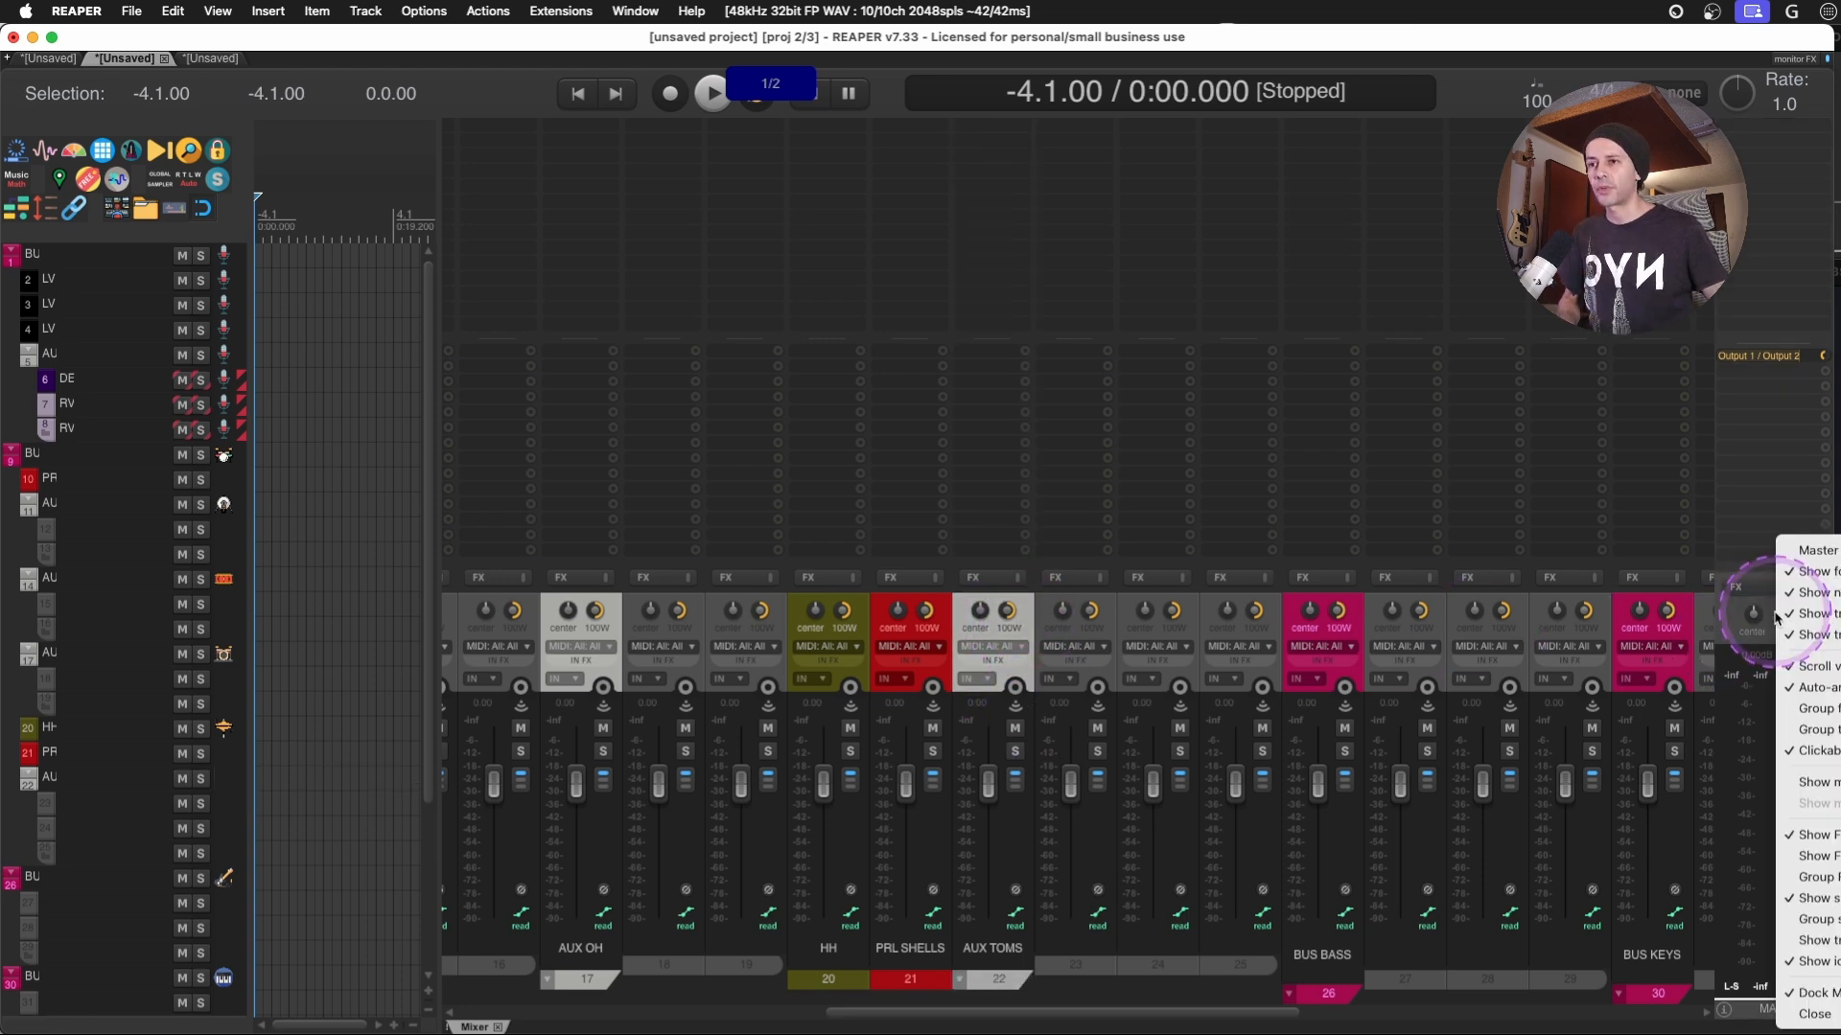
left_click(1817, 708)
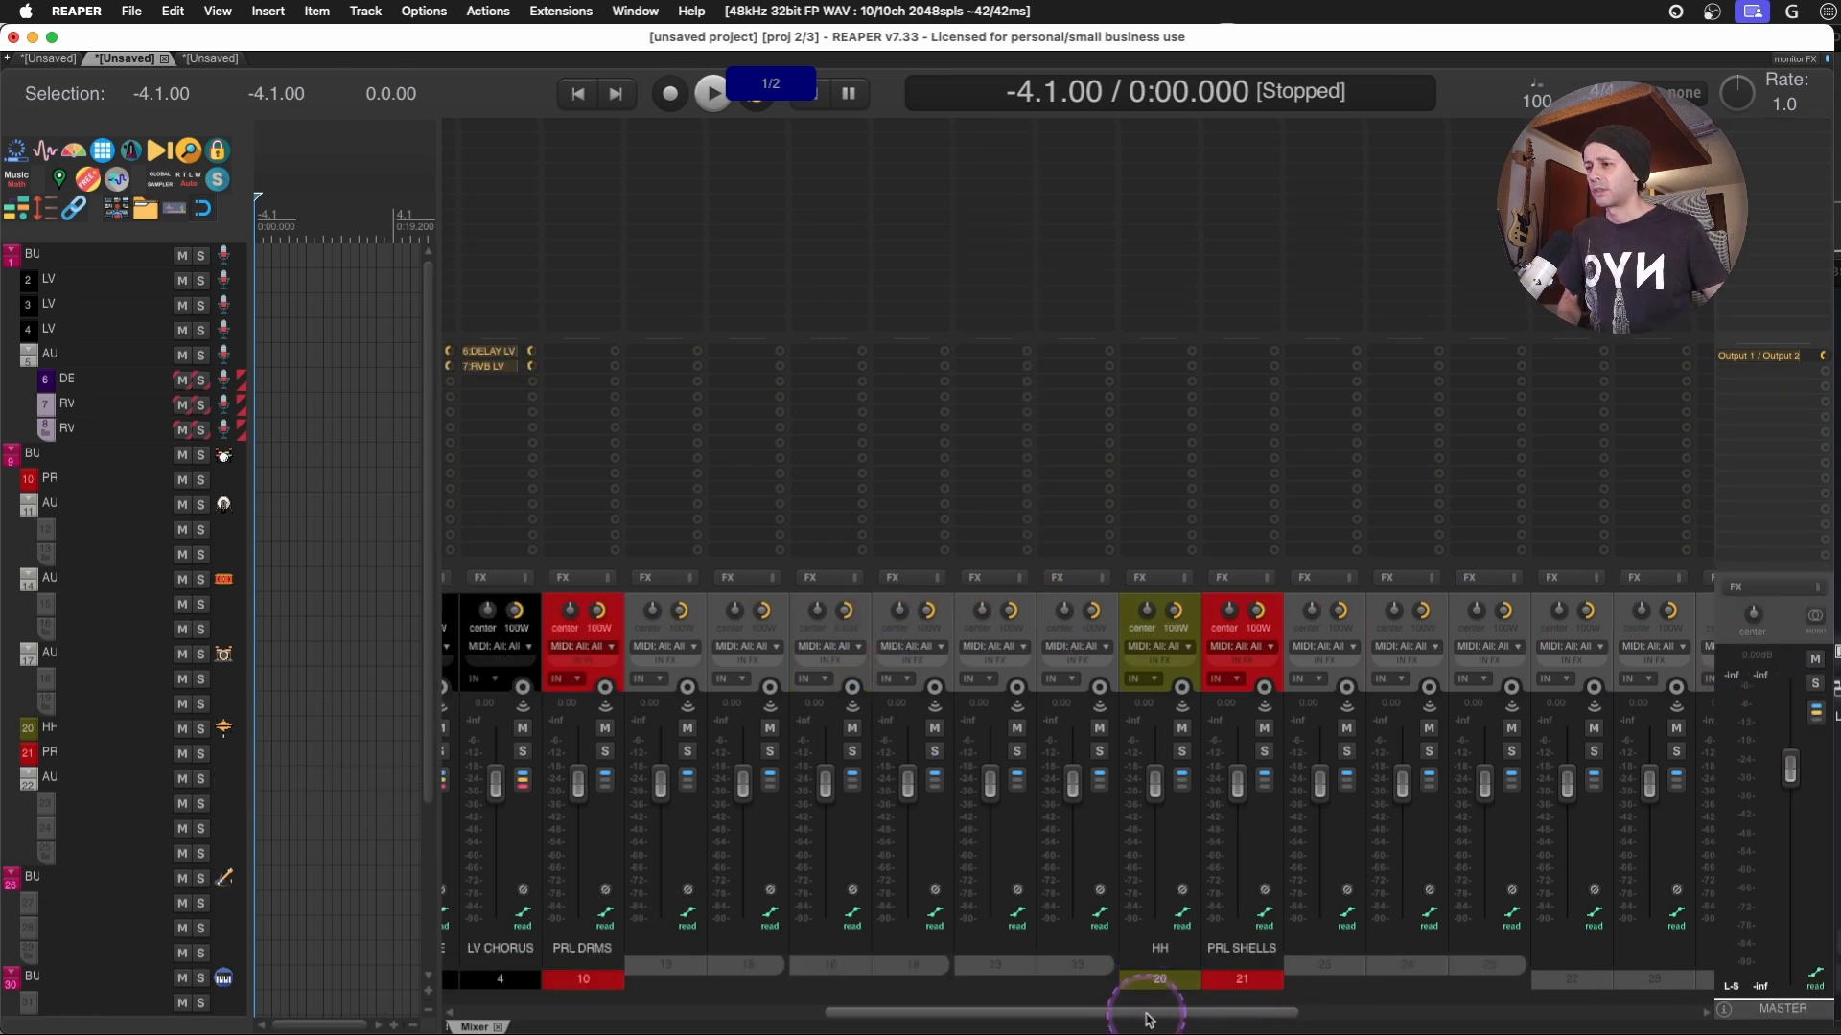
left_click_drag(1151, 1013, 596, 1012)
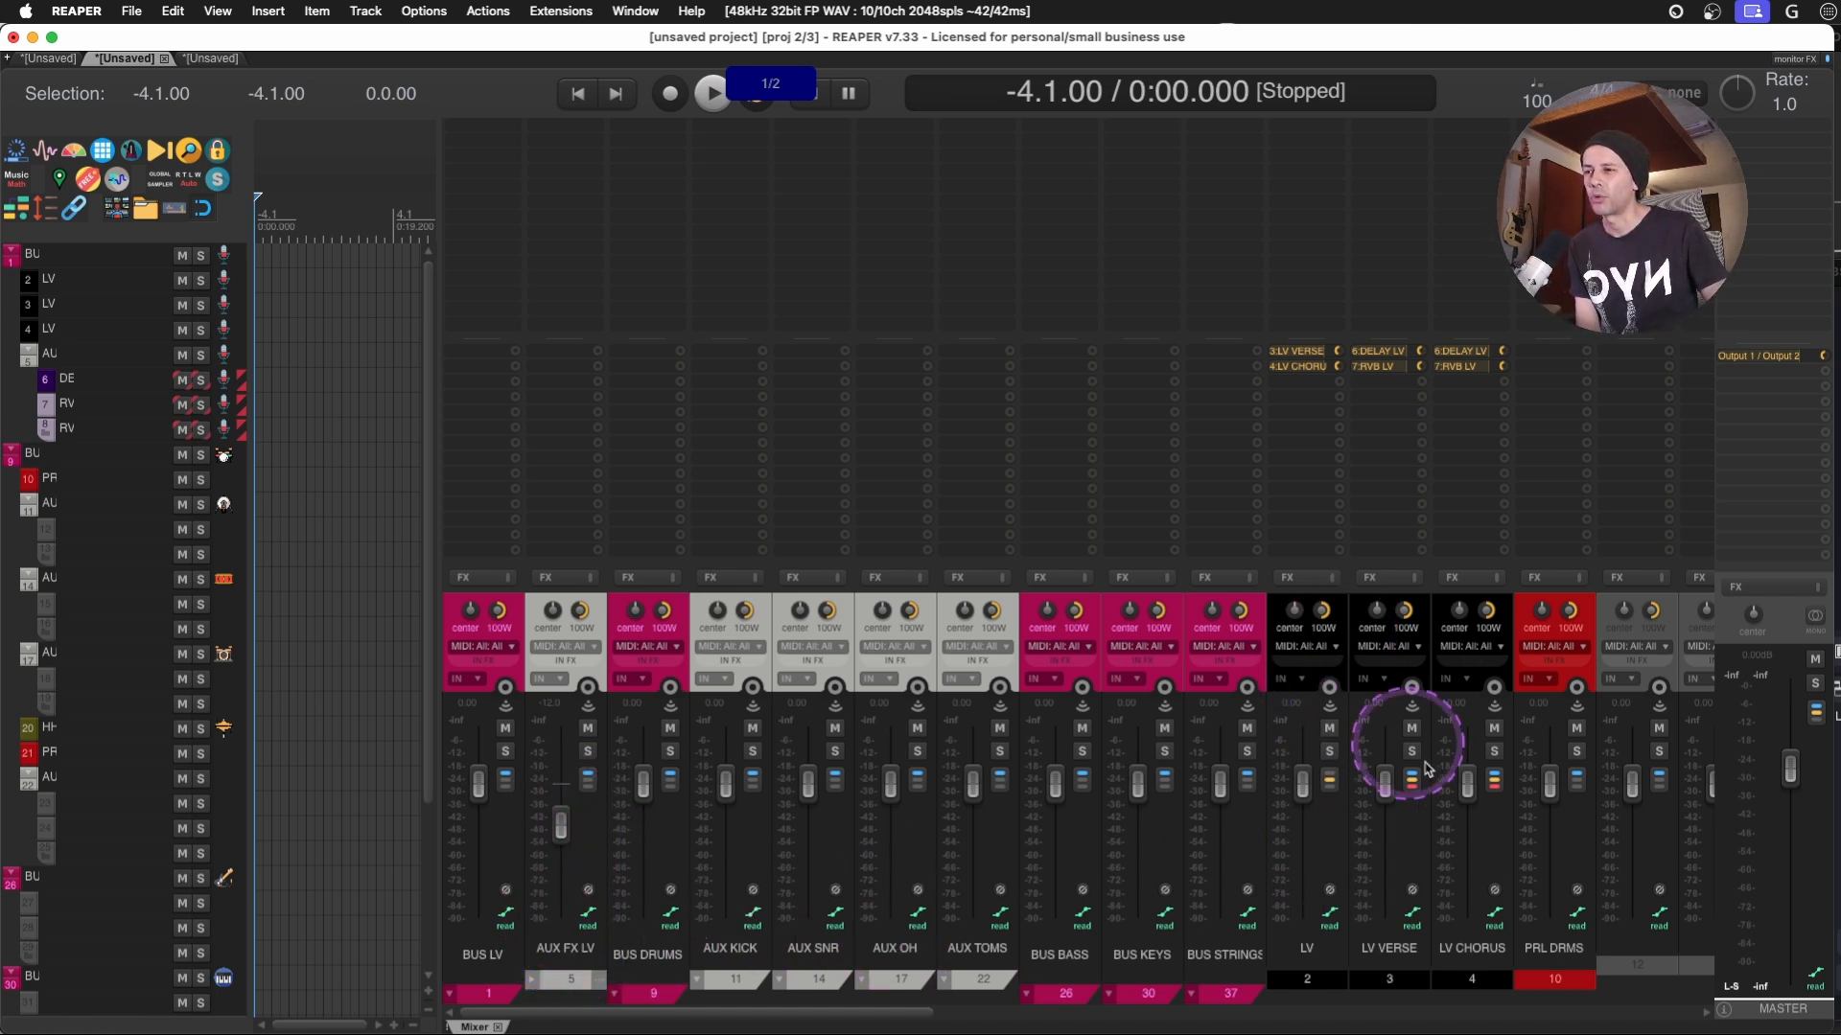
left_click_drag(846, 1012, 977, 1013)
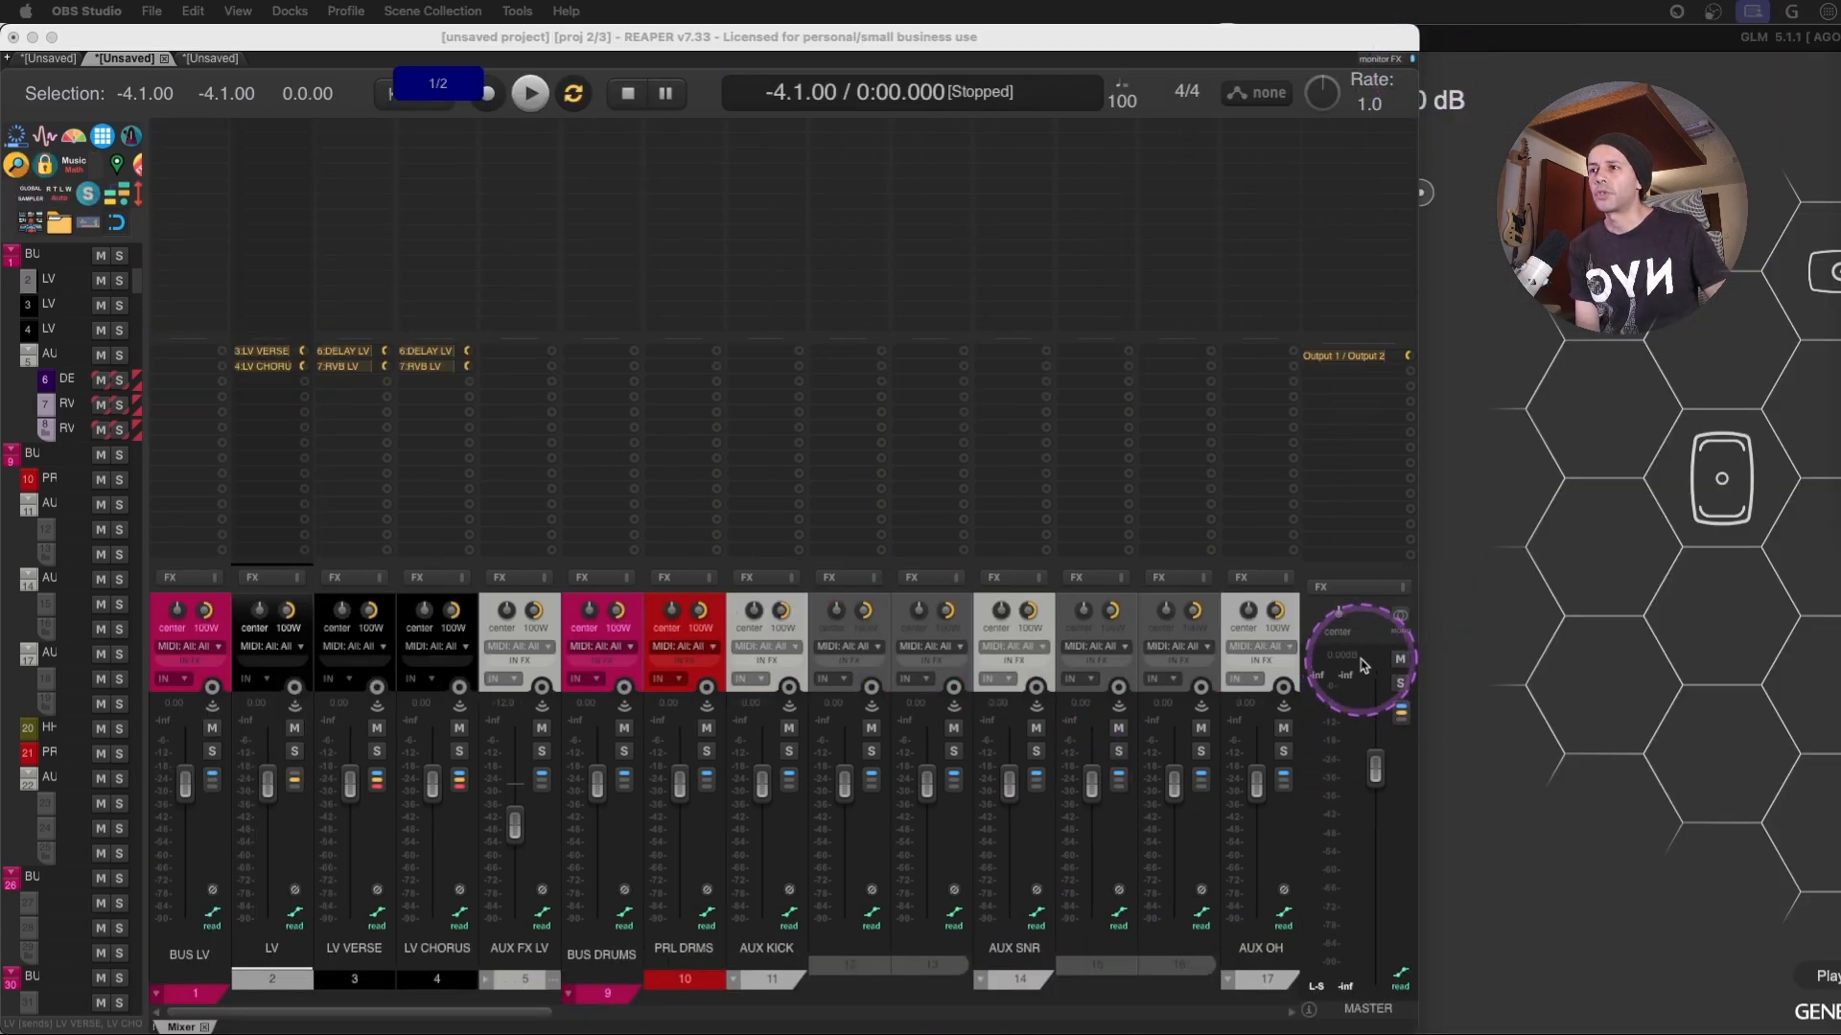
- Group tracks that have receives to the left in the second project's mixer
left_click(1362, 663)
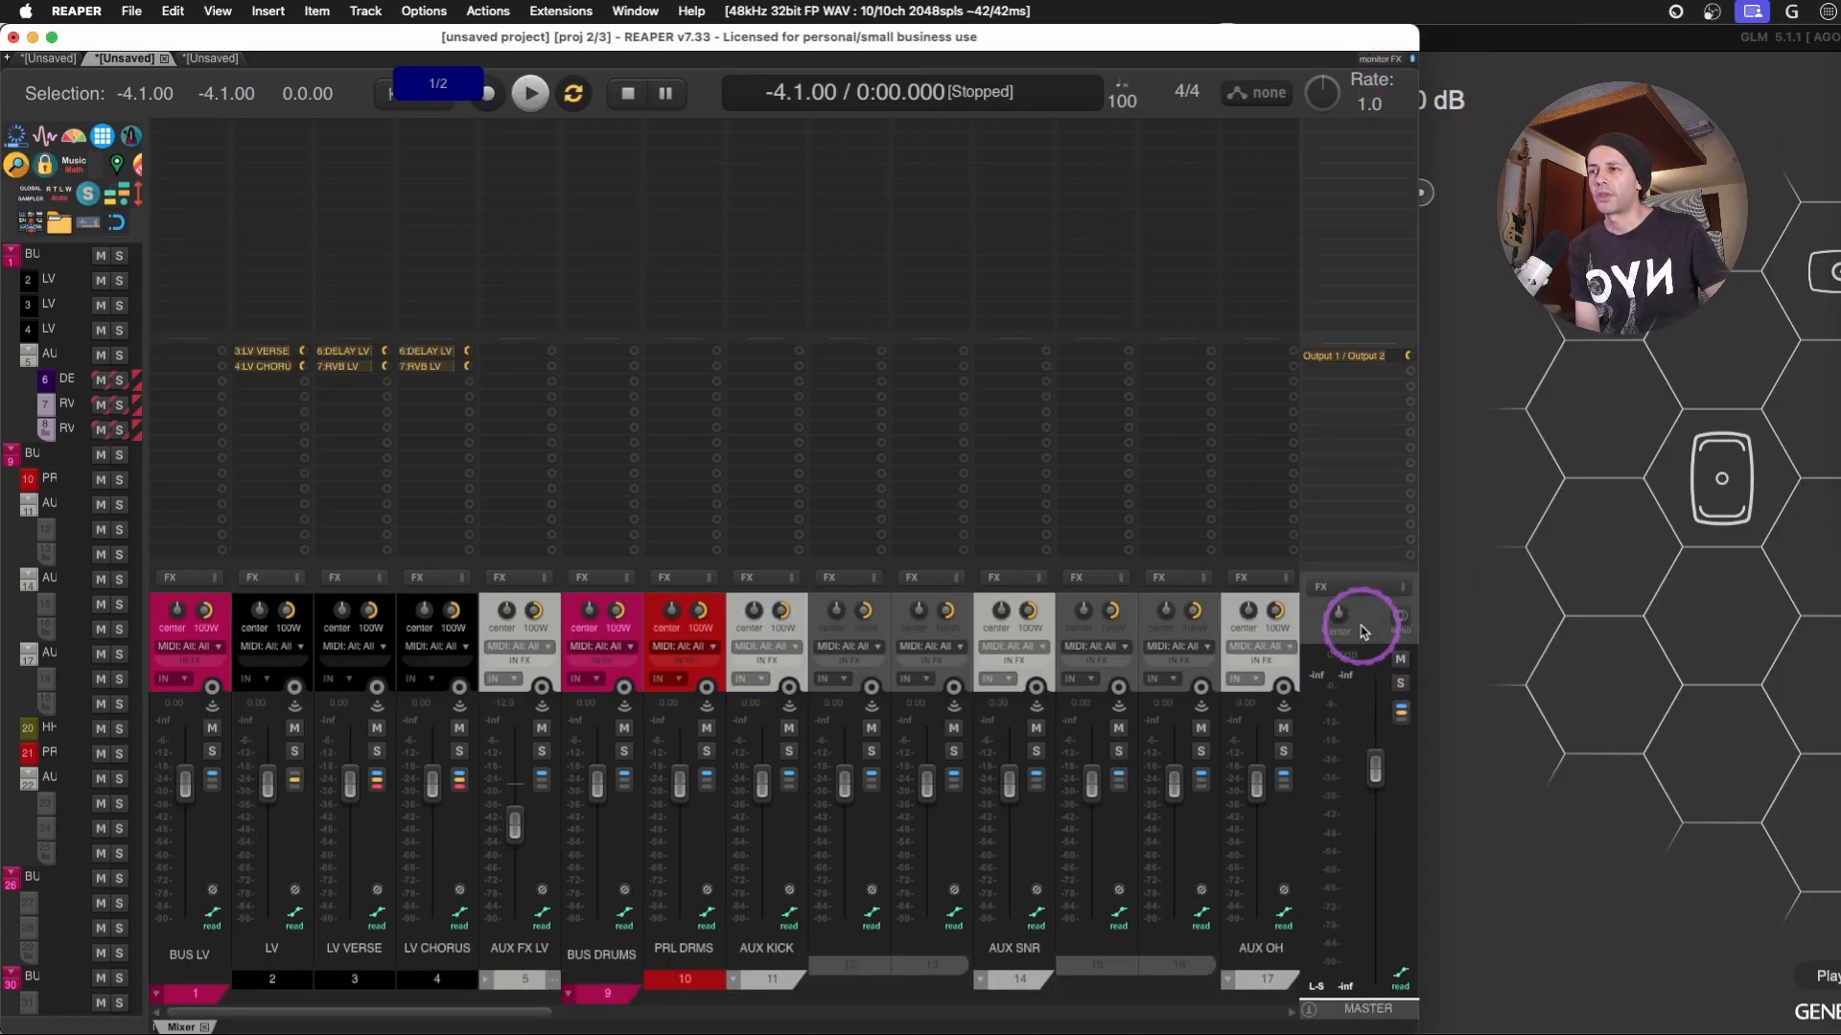
right_click(1362, 663)
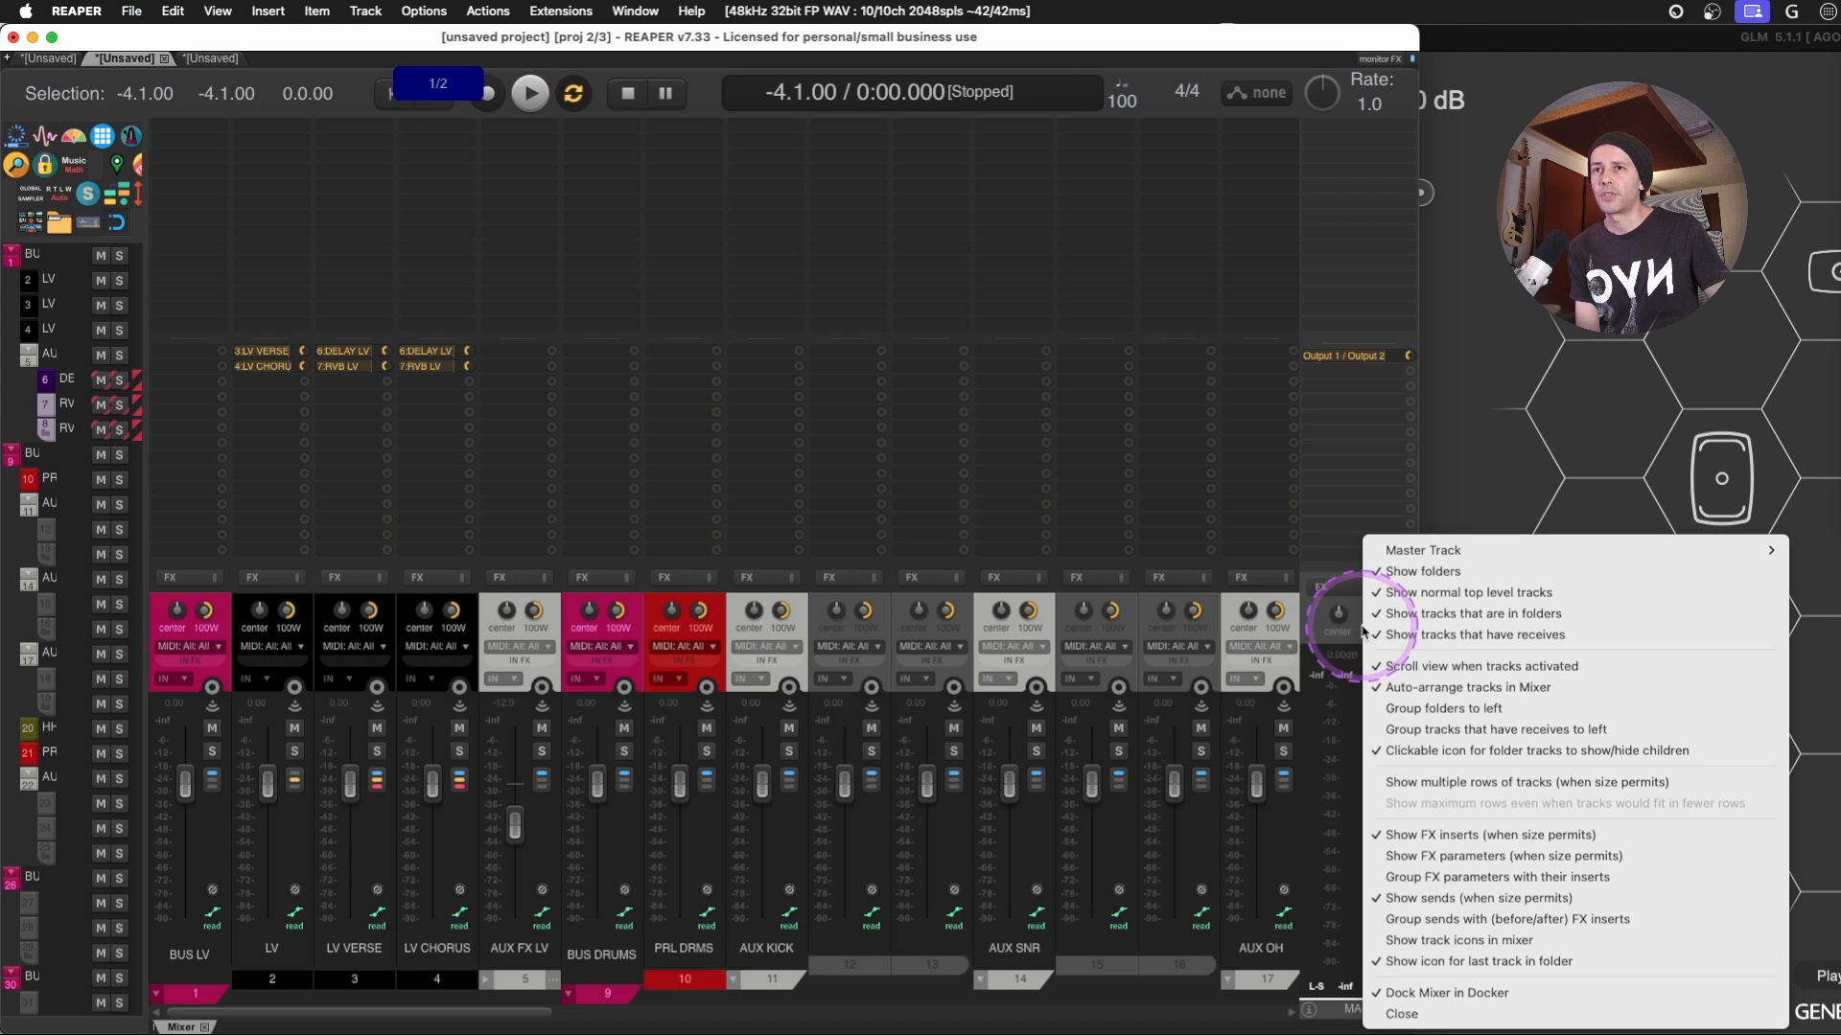
left_click(1535, 735)
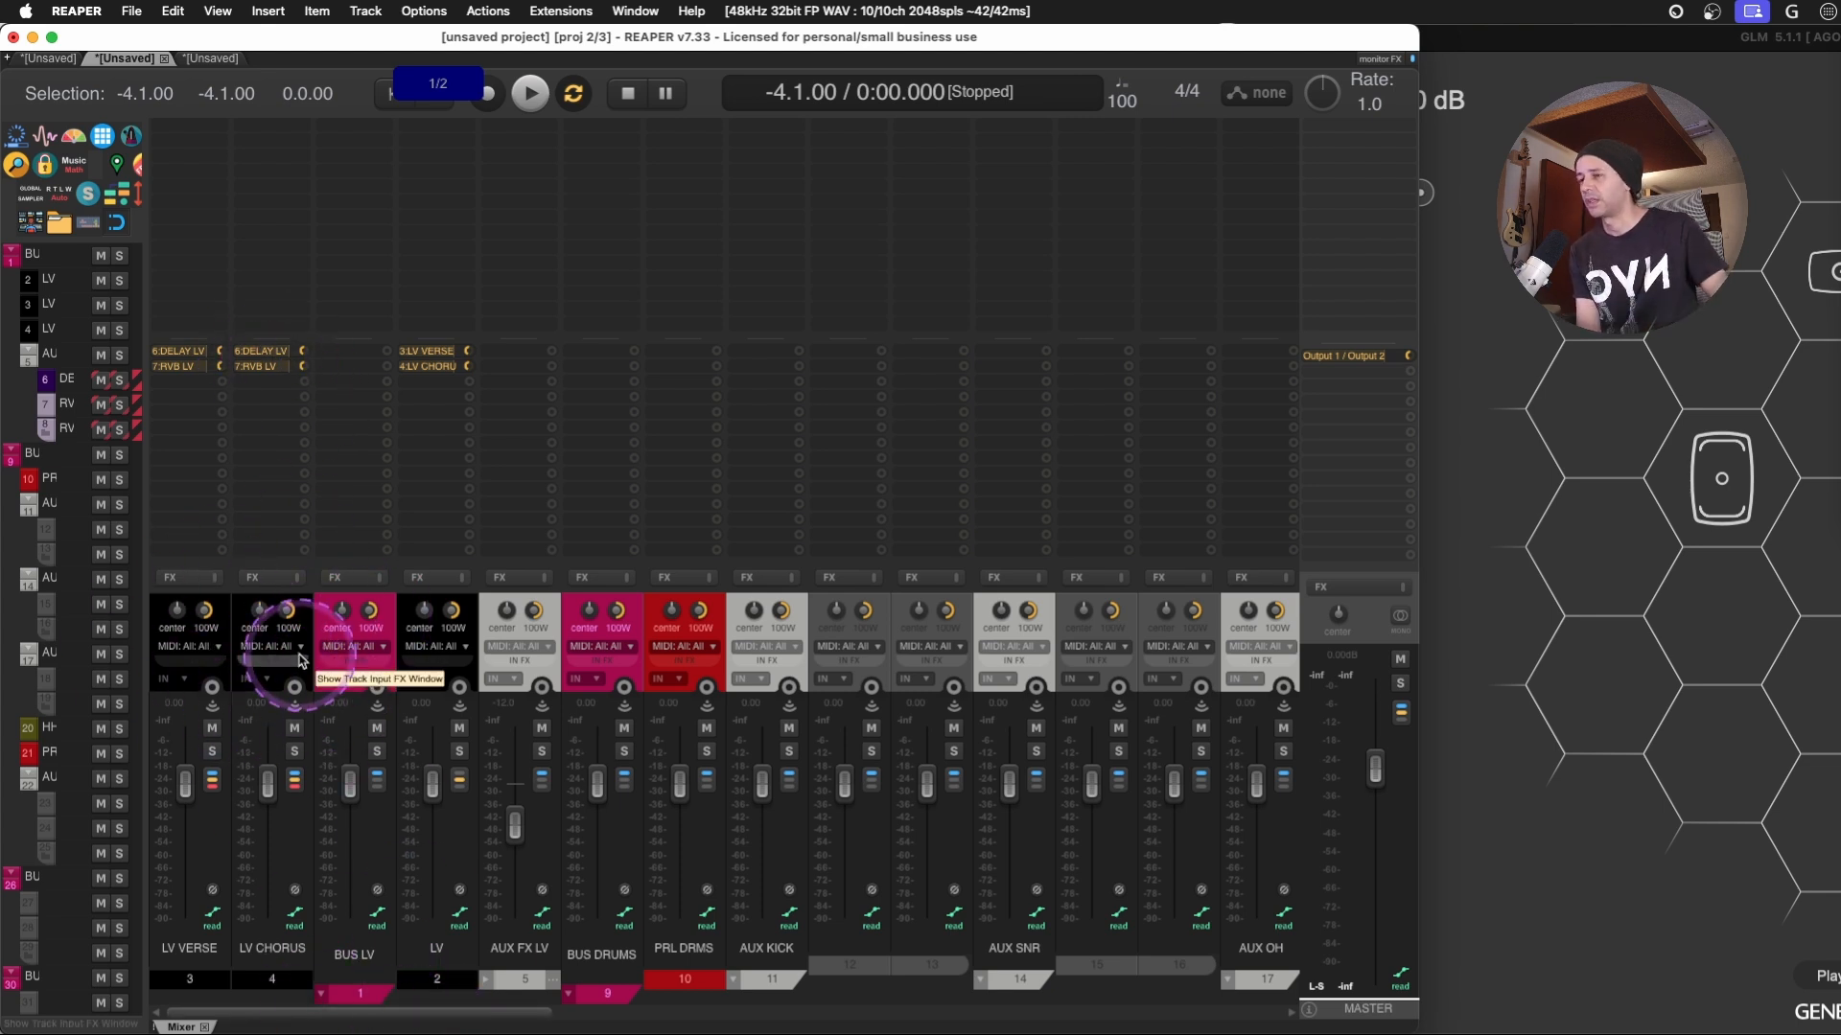
- Switch to the third project with a narrower mixer, and turn off grouping folders to the left
left_click_drag(147, 497, 451, 498)
left_click(213, 60)
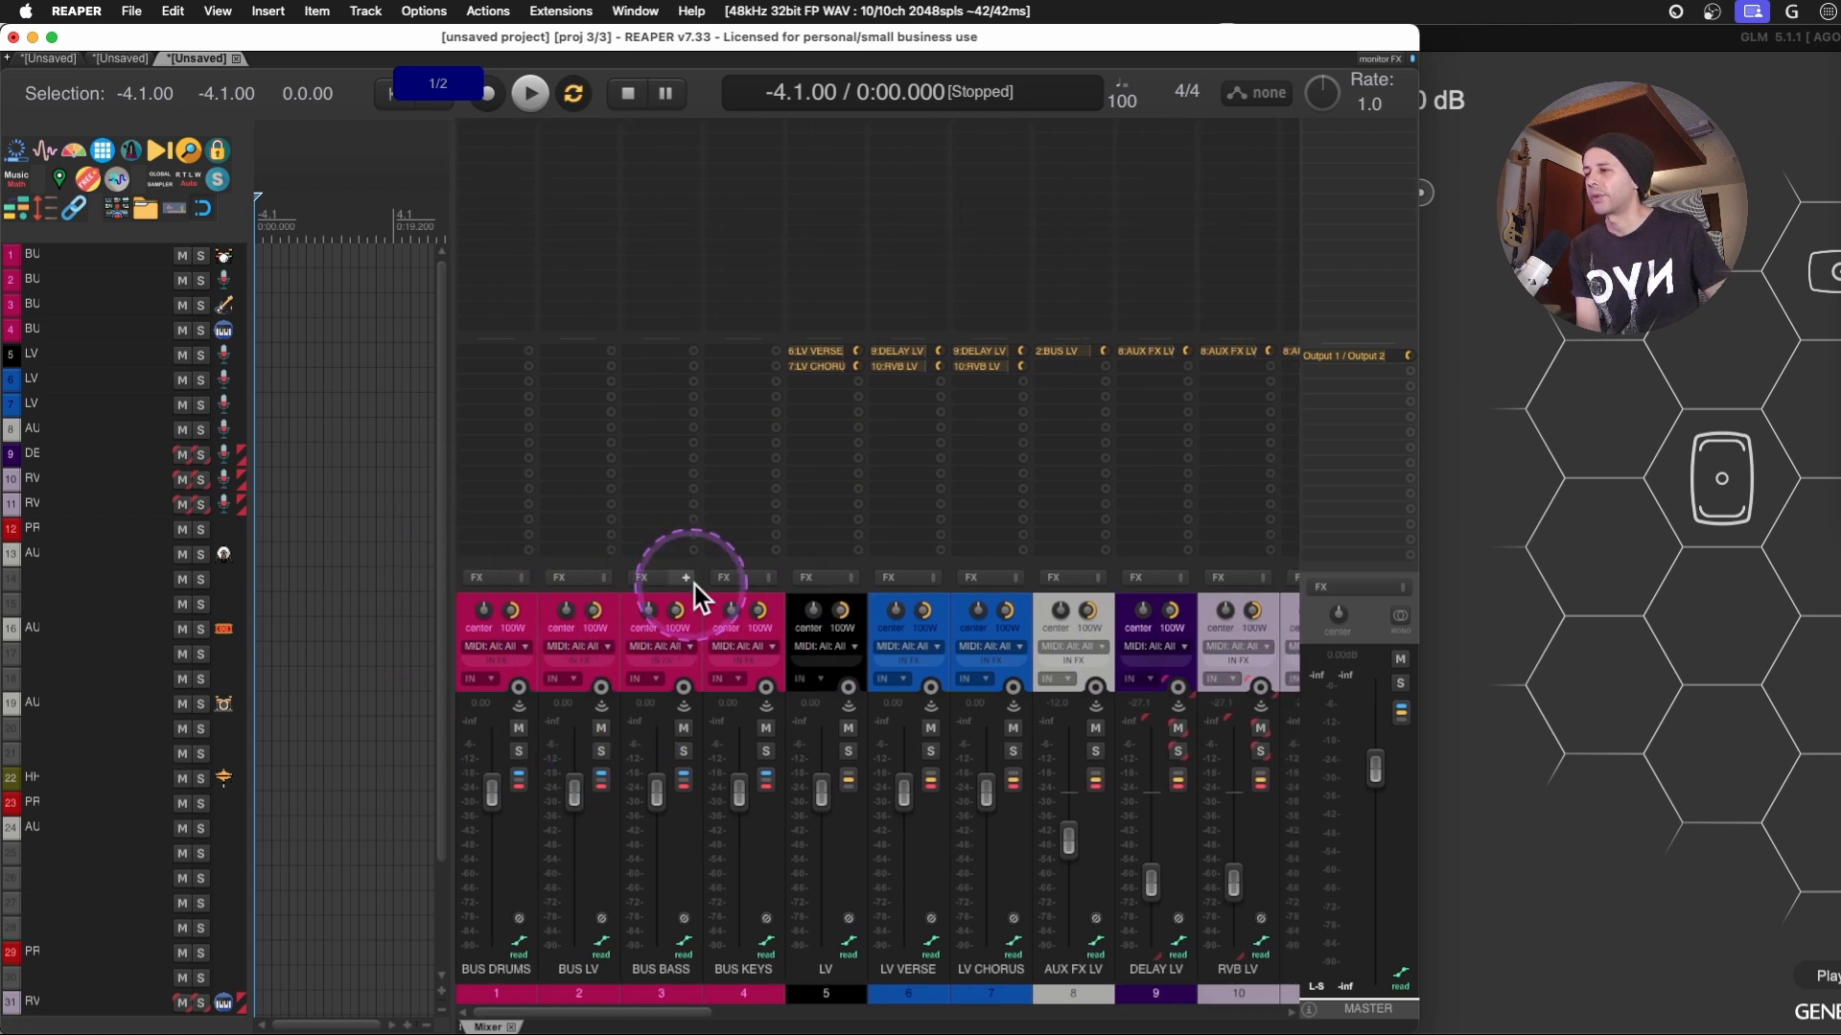
right_click(1366, 618)
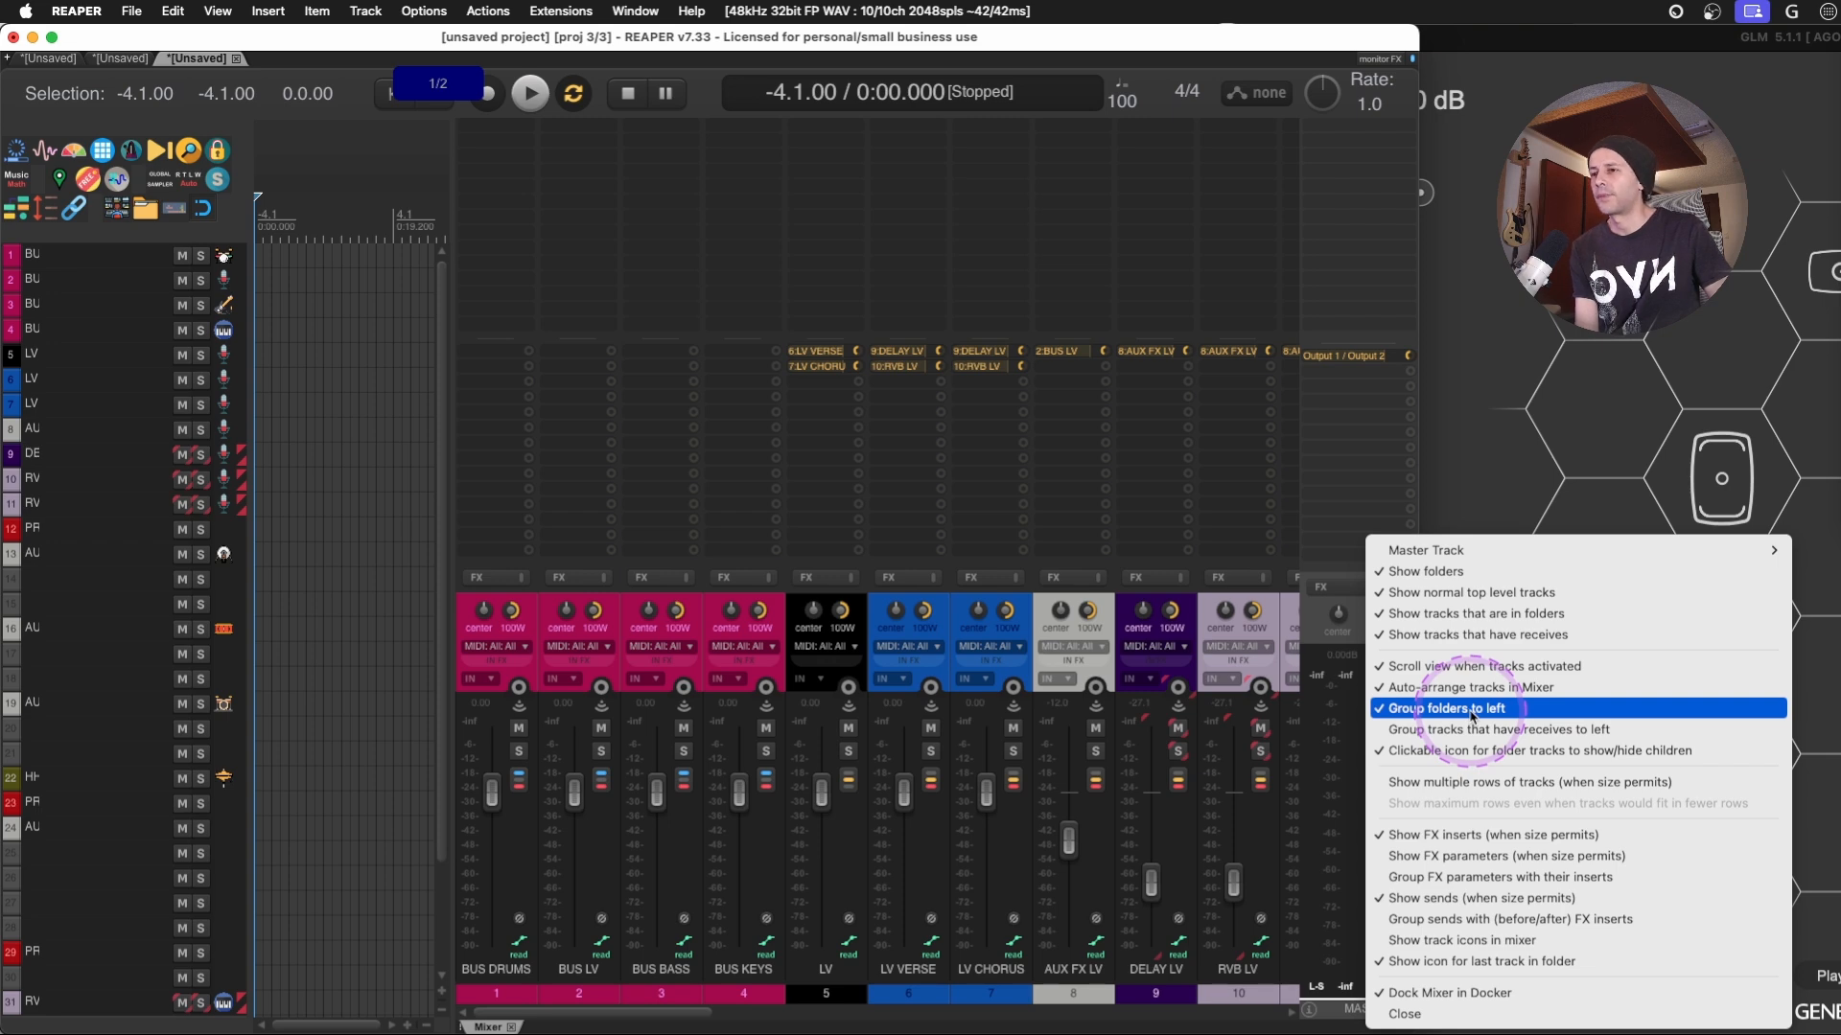
left_click(1471, 710)
- Try grouping tracks that have receives to the left in the flat project's mixer
right_click(1372, 612)
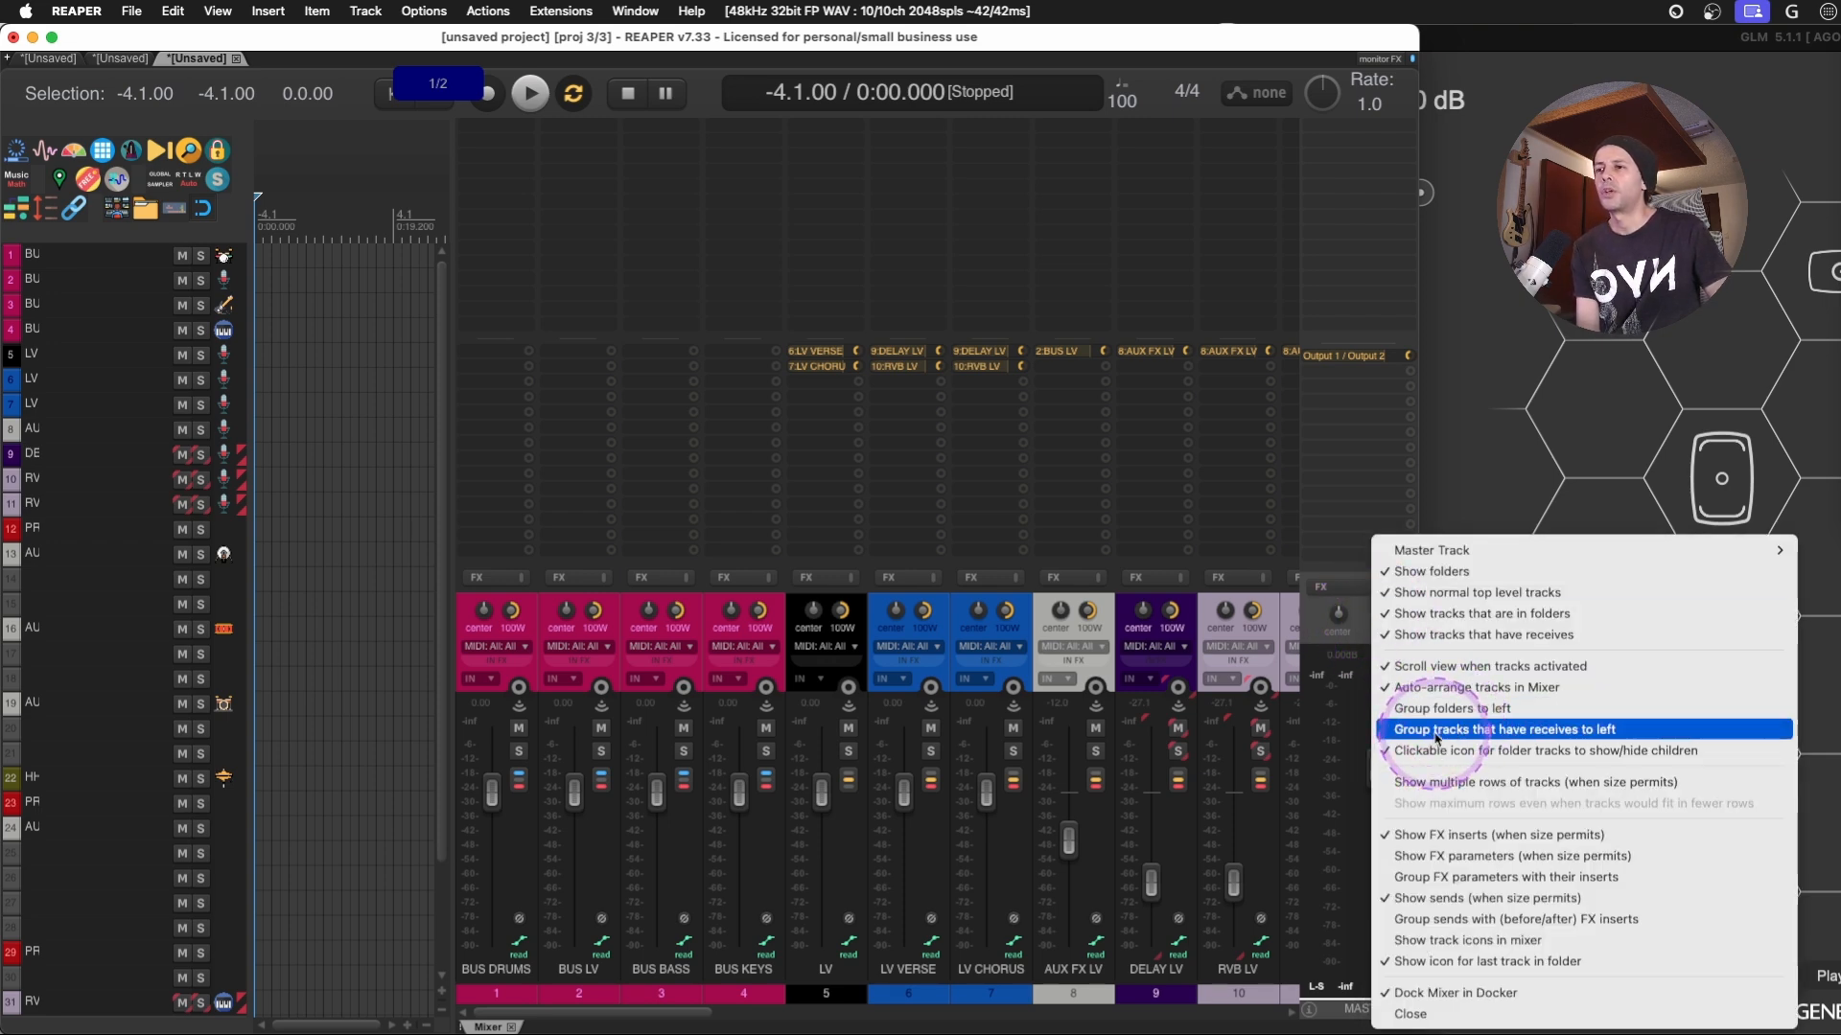
left_click(1480, 732)
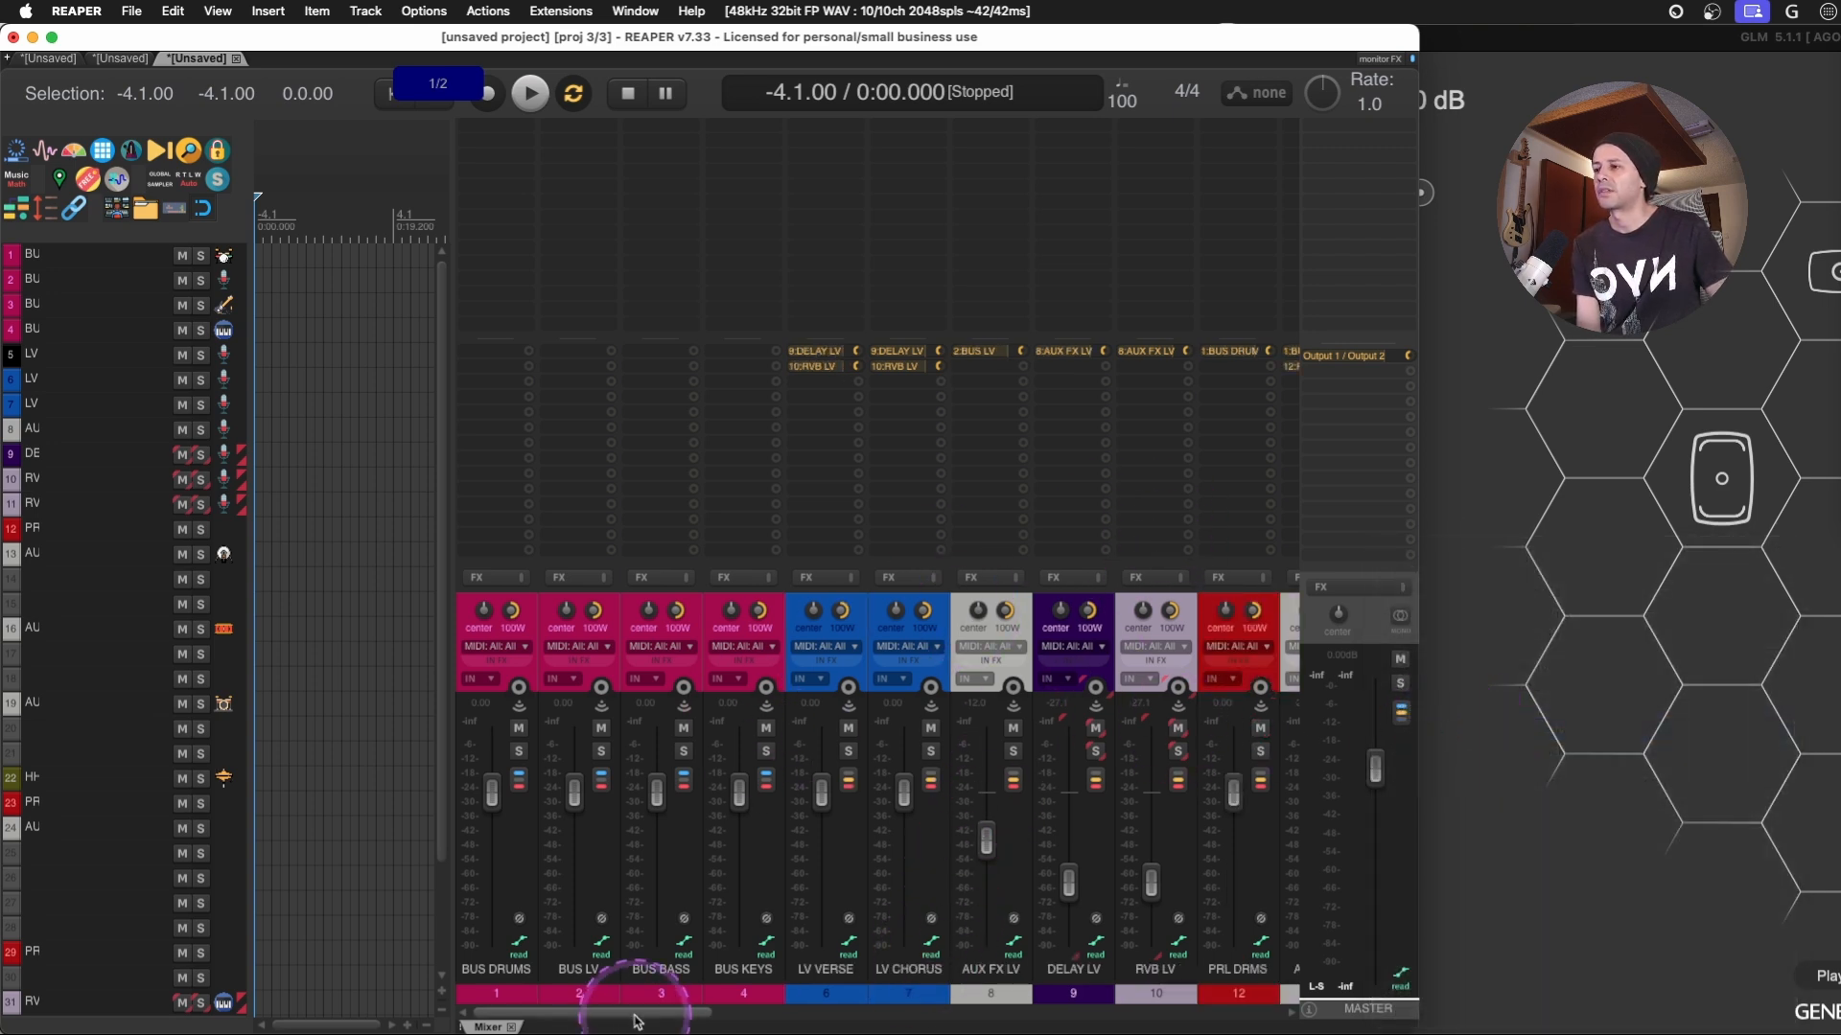
left_click_drag(623, 1014, 308, 957)
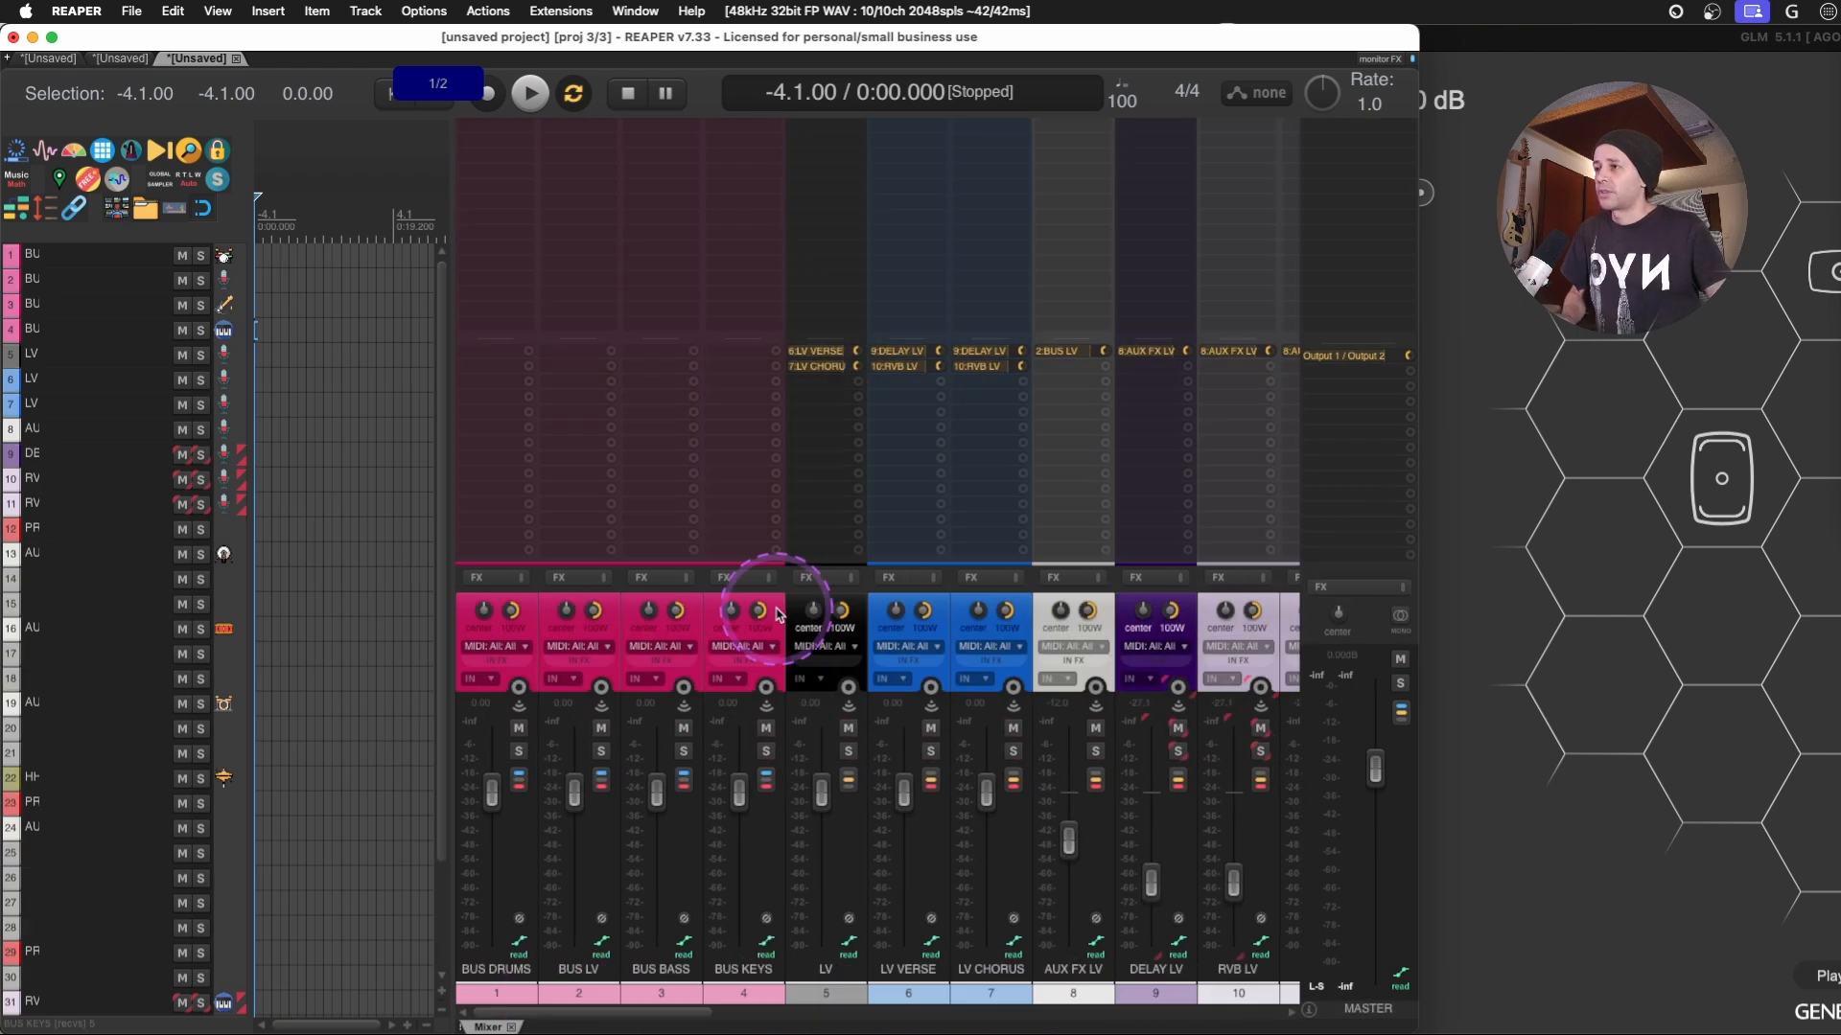
- Maximise the project window, select the LV track in the mixer and look over the vocal and drum strips
double_click(1204, 36)
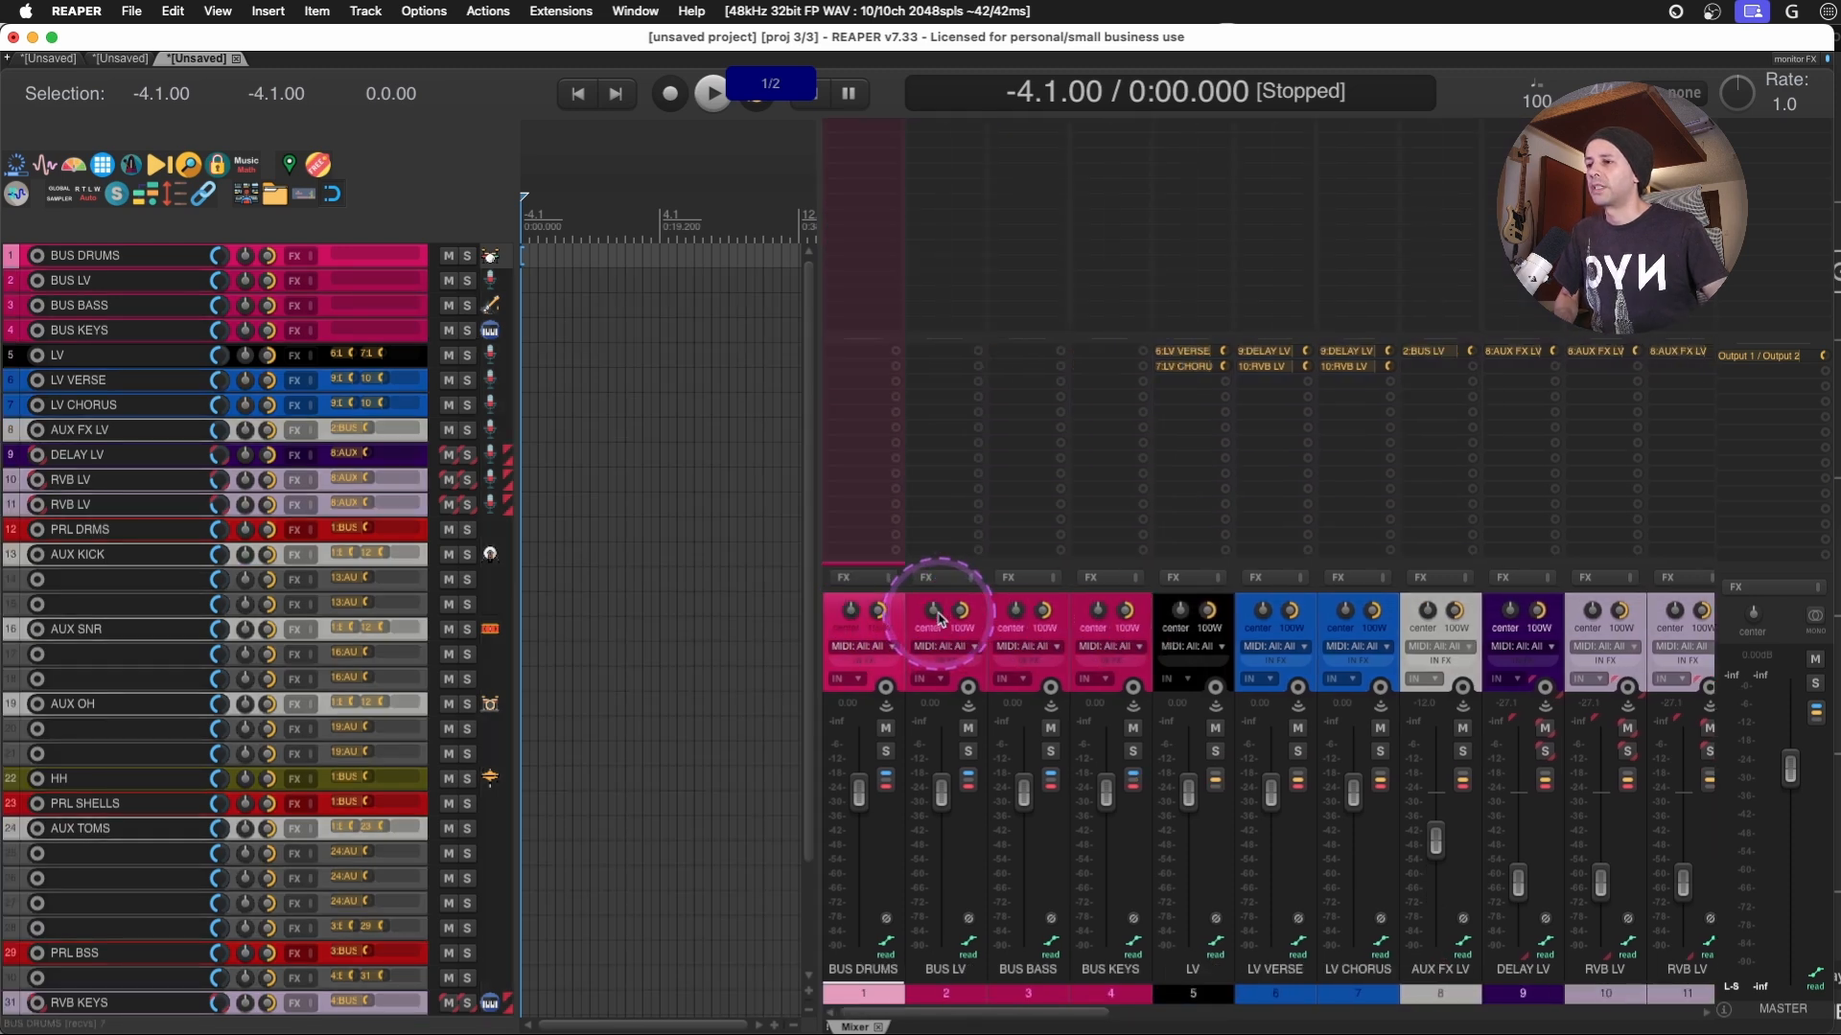
left_click_drag(944, 1013, 909, 1017)
scroll(909, 1016, "right", 4)
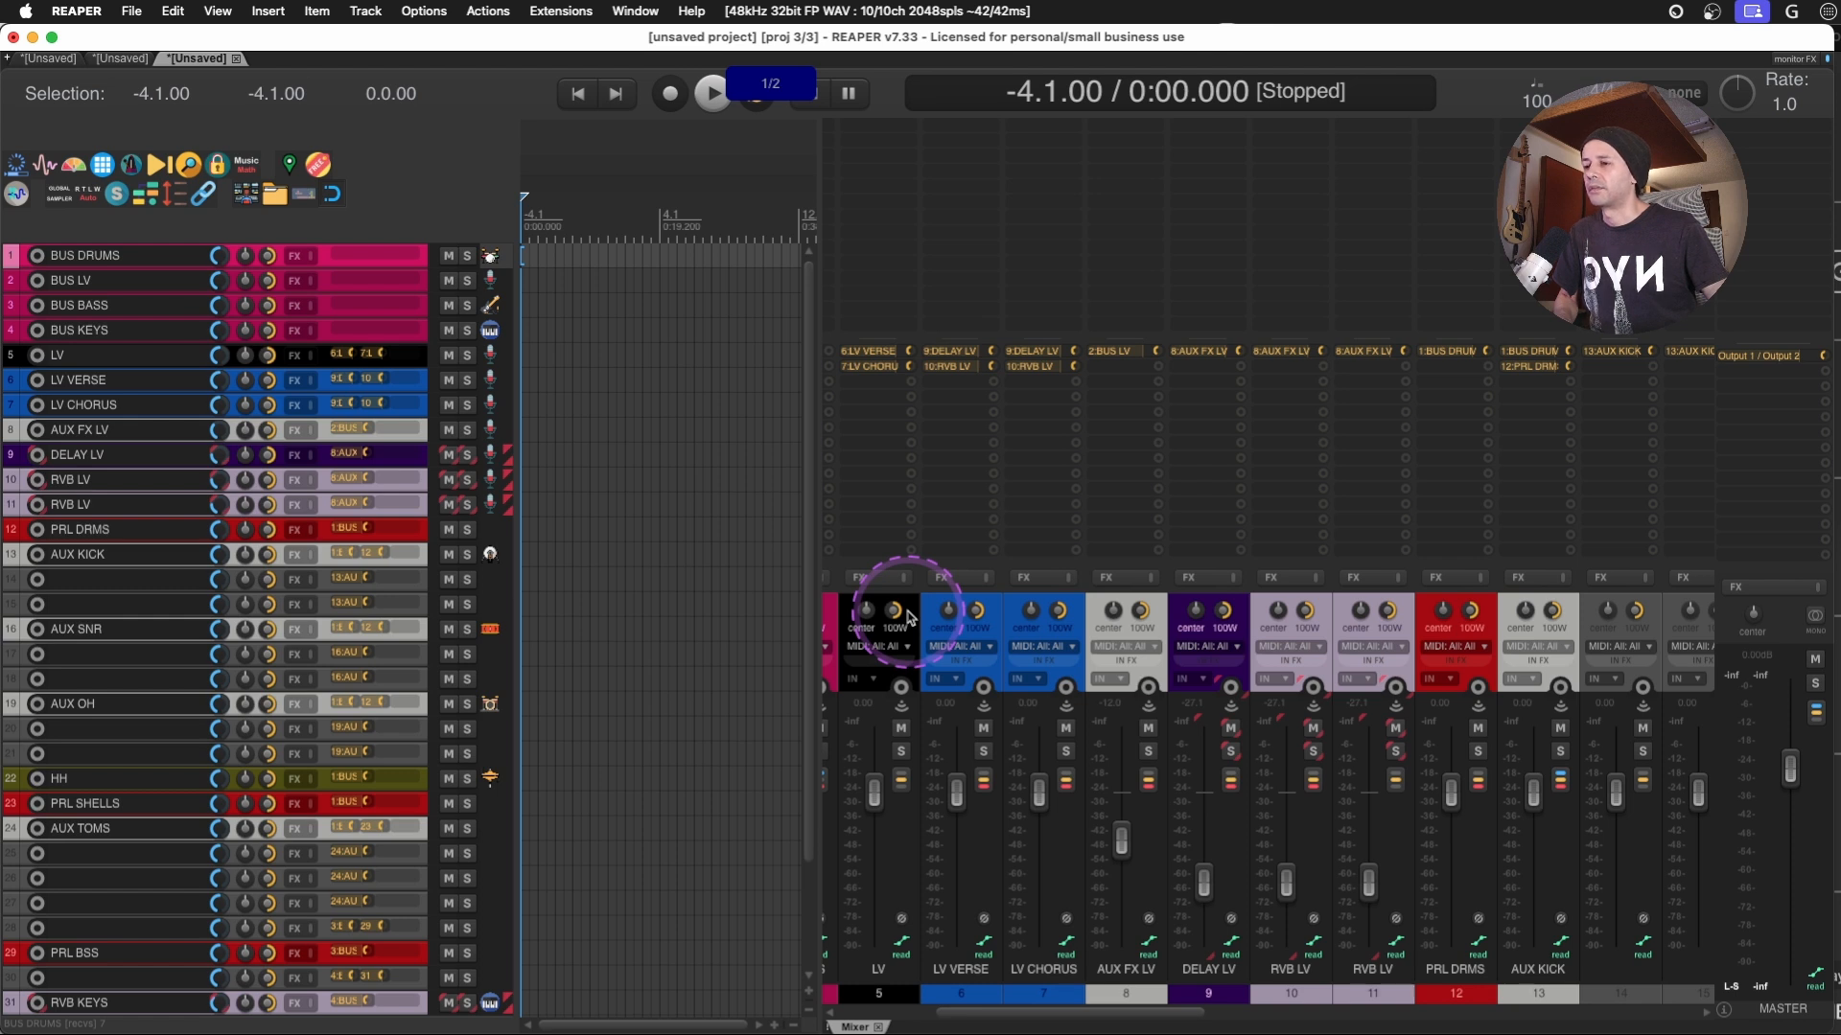
left_click(906, 616)
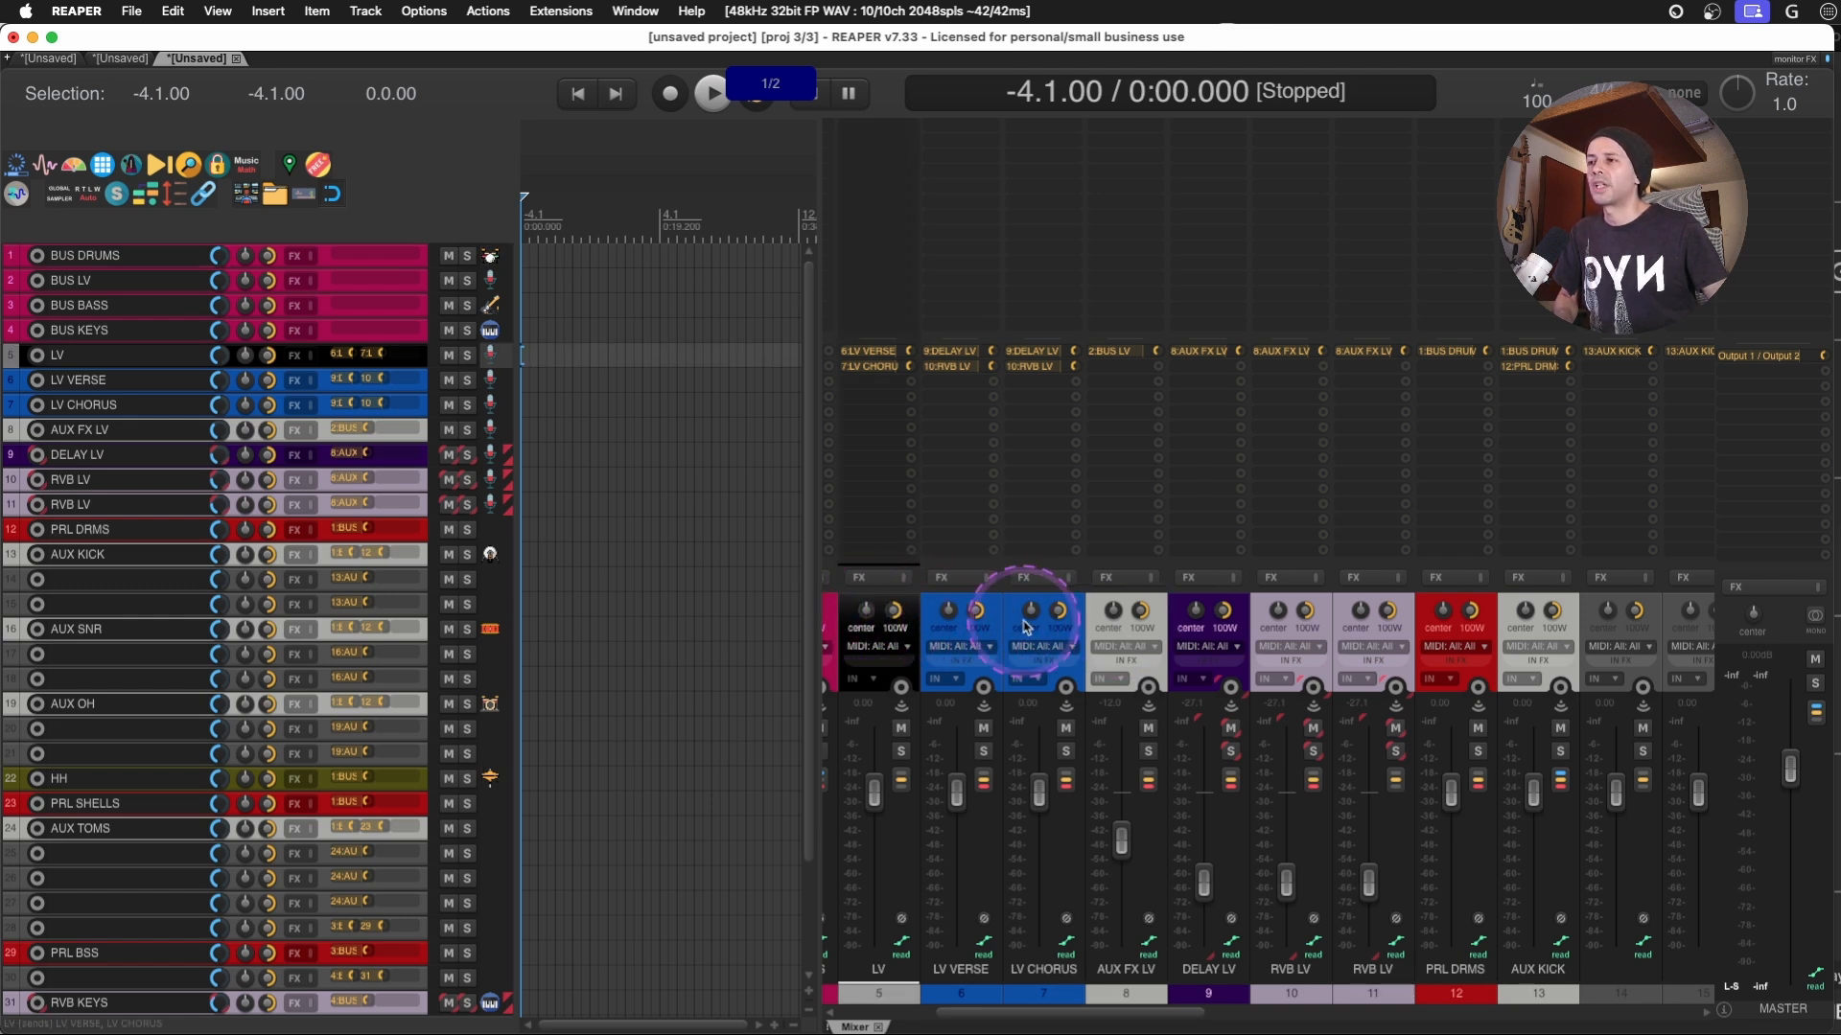
mouse_move(1189, 1013)
left_mouse_down()
mouse_move(1420, 995)
mouse_move(1213, 995)
left_mouse_up()
- Open the Track Manager and clear its filter text so that all tracks are listed
left_click(206, 10)
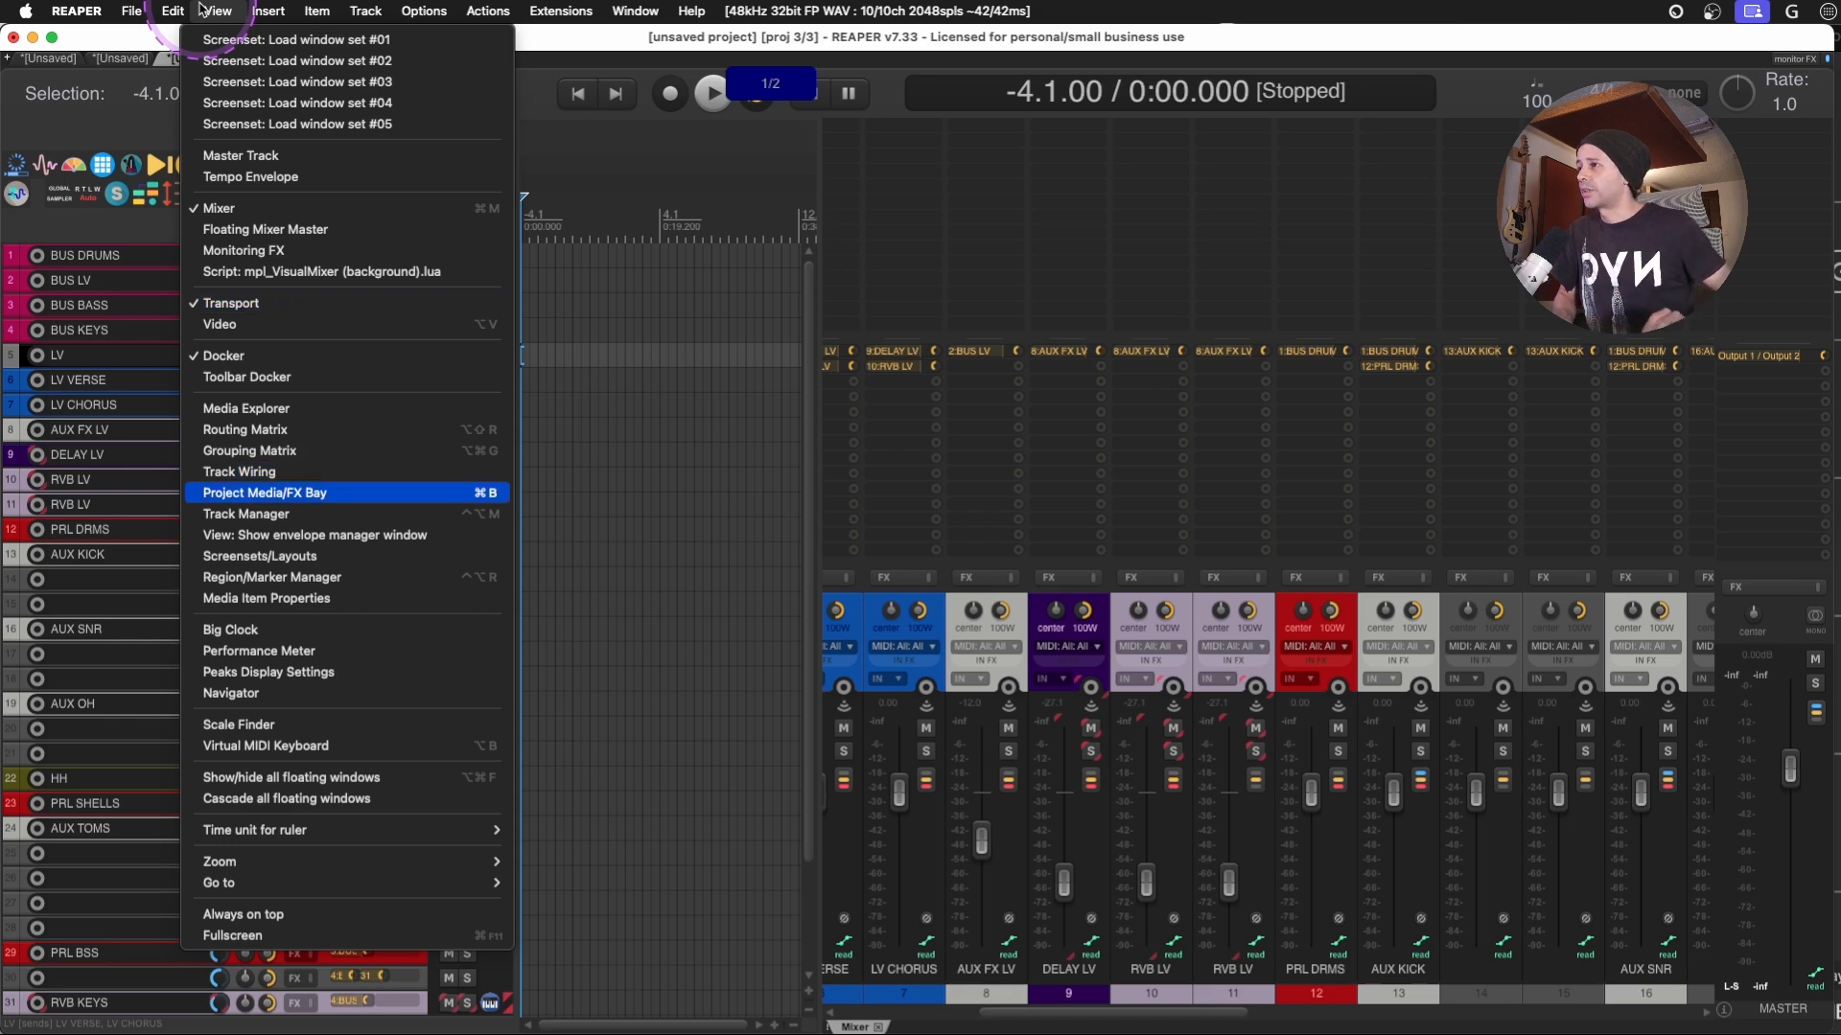
left_click(247, 514)
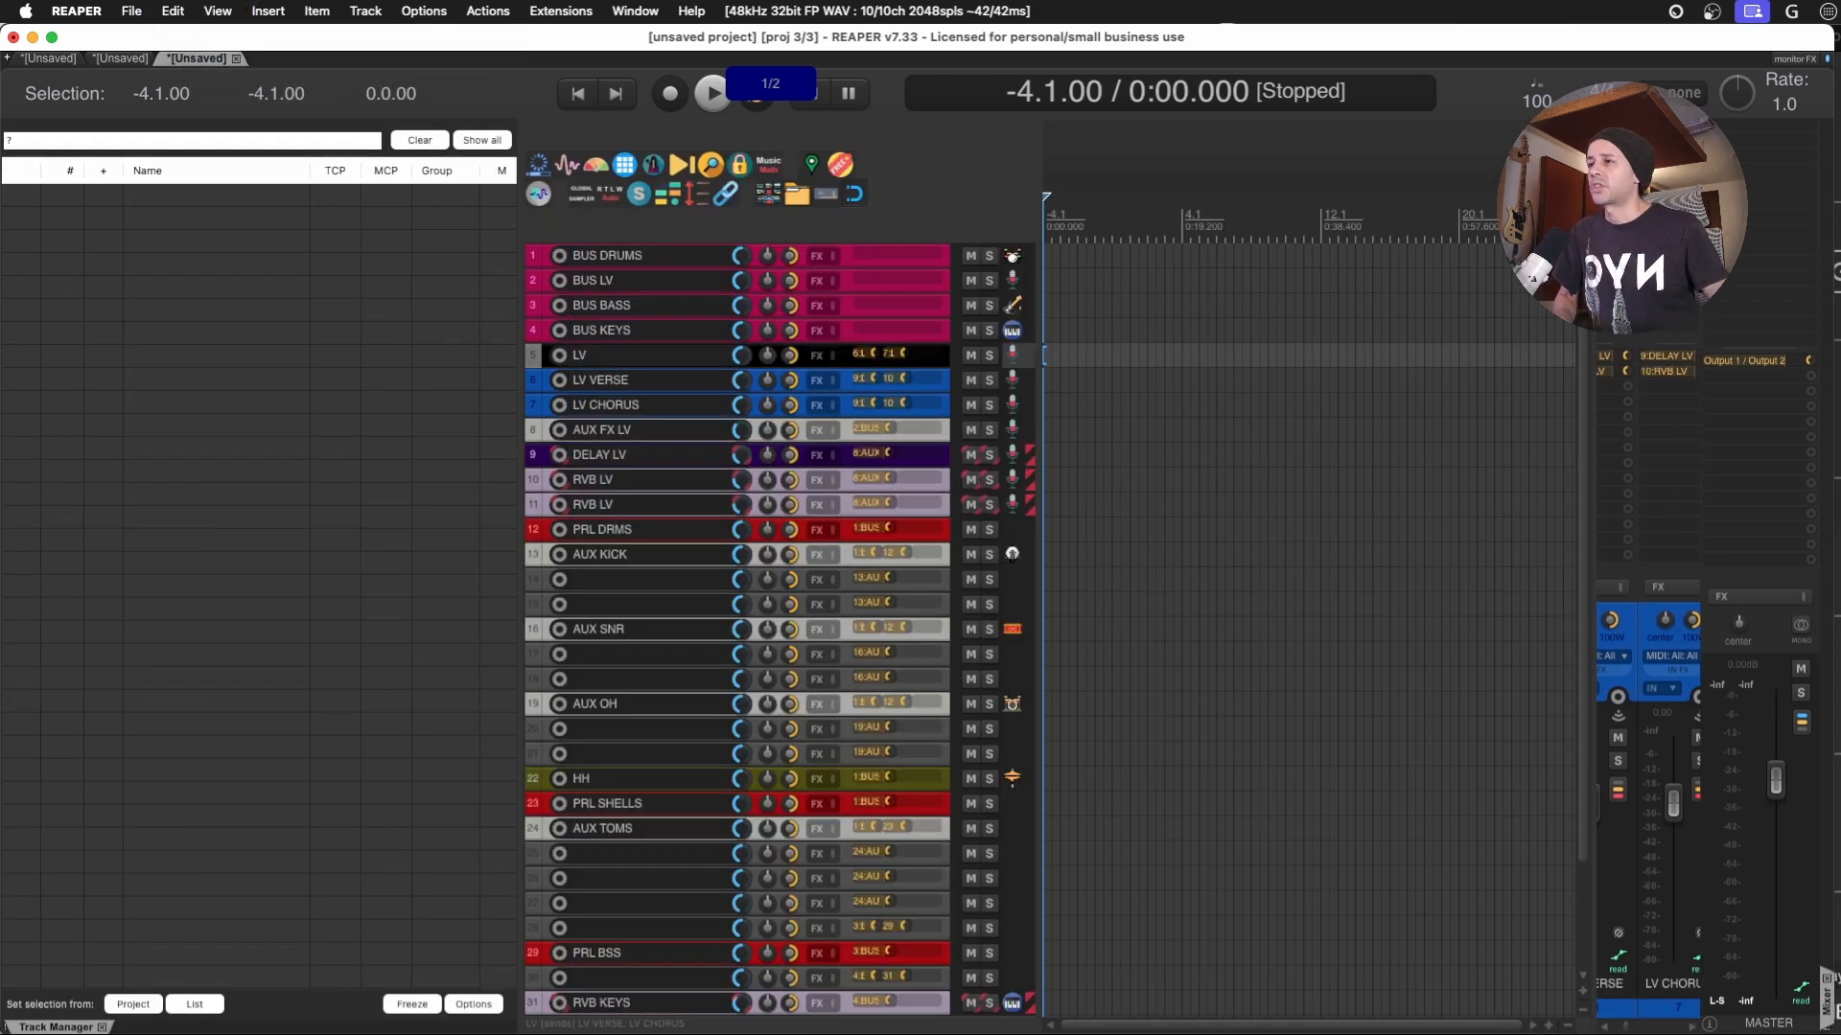
left_click(237, 143)
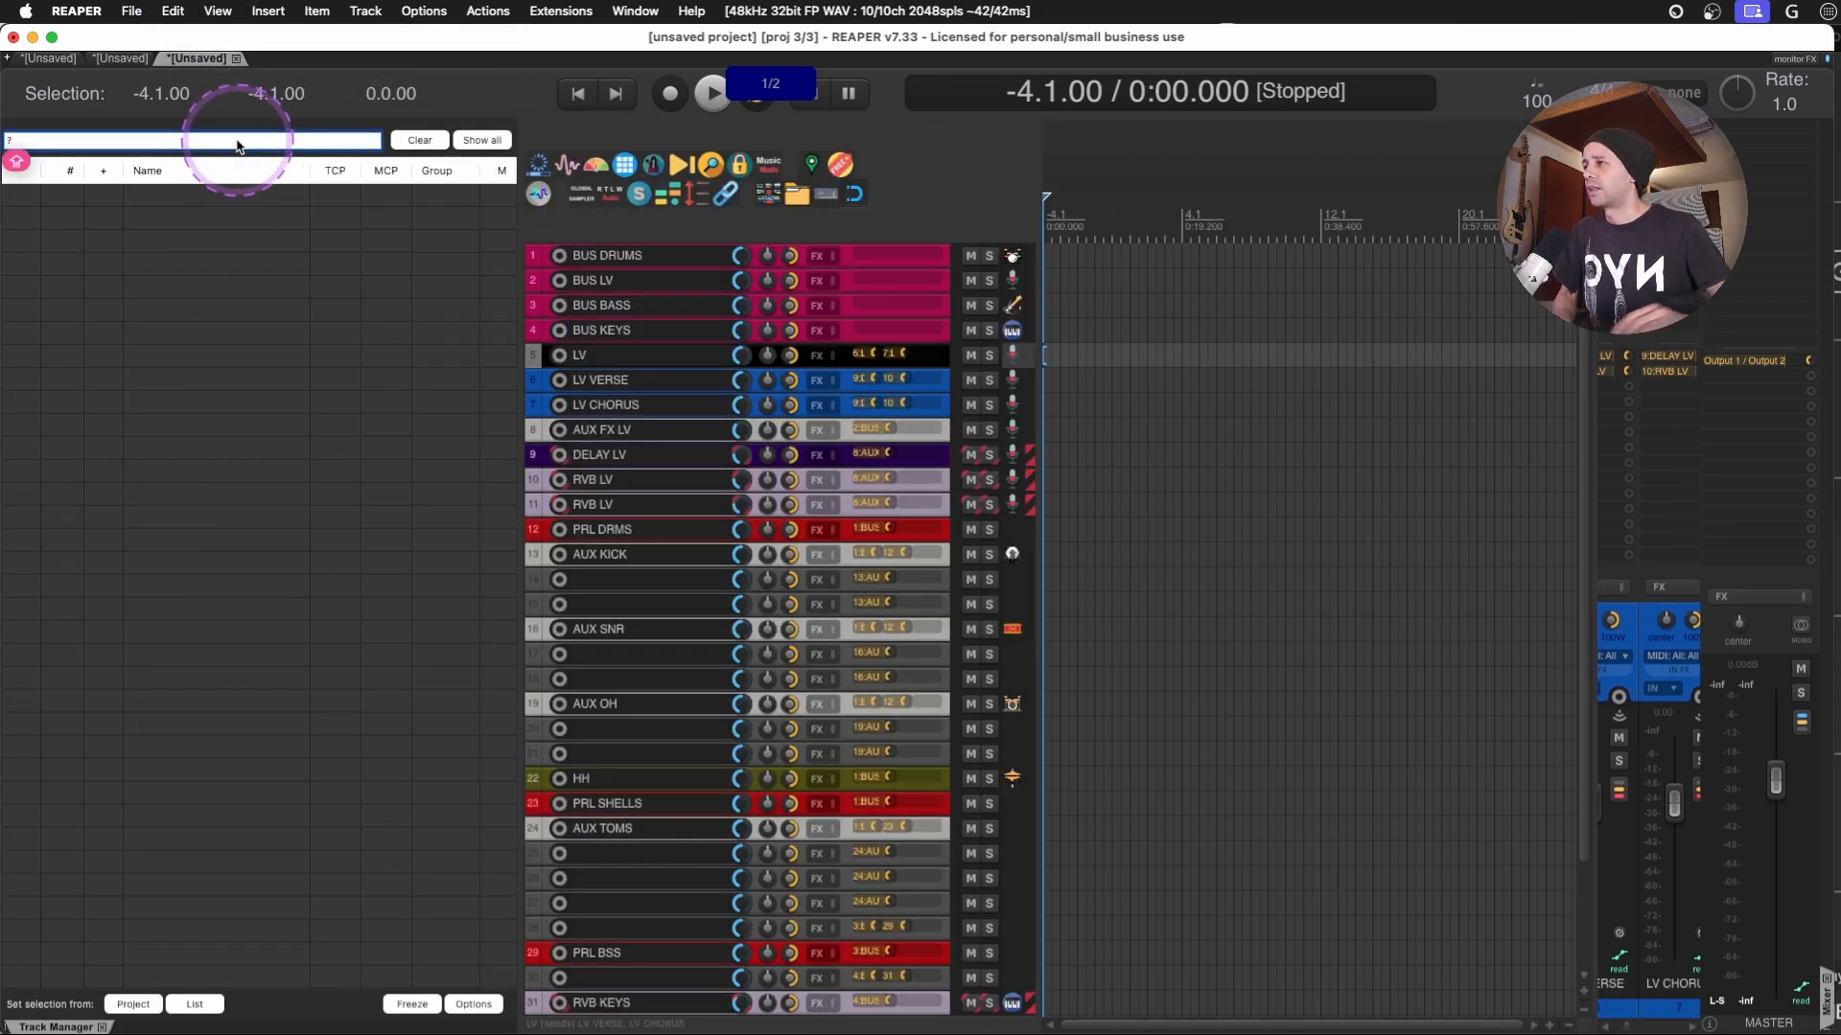
key("BackSpace")
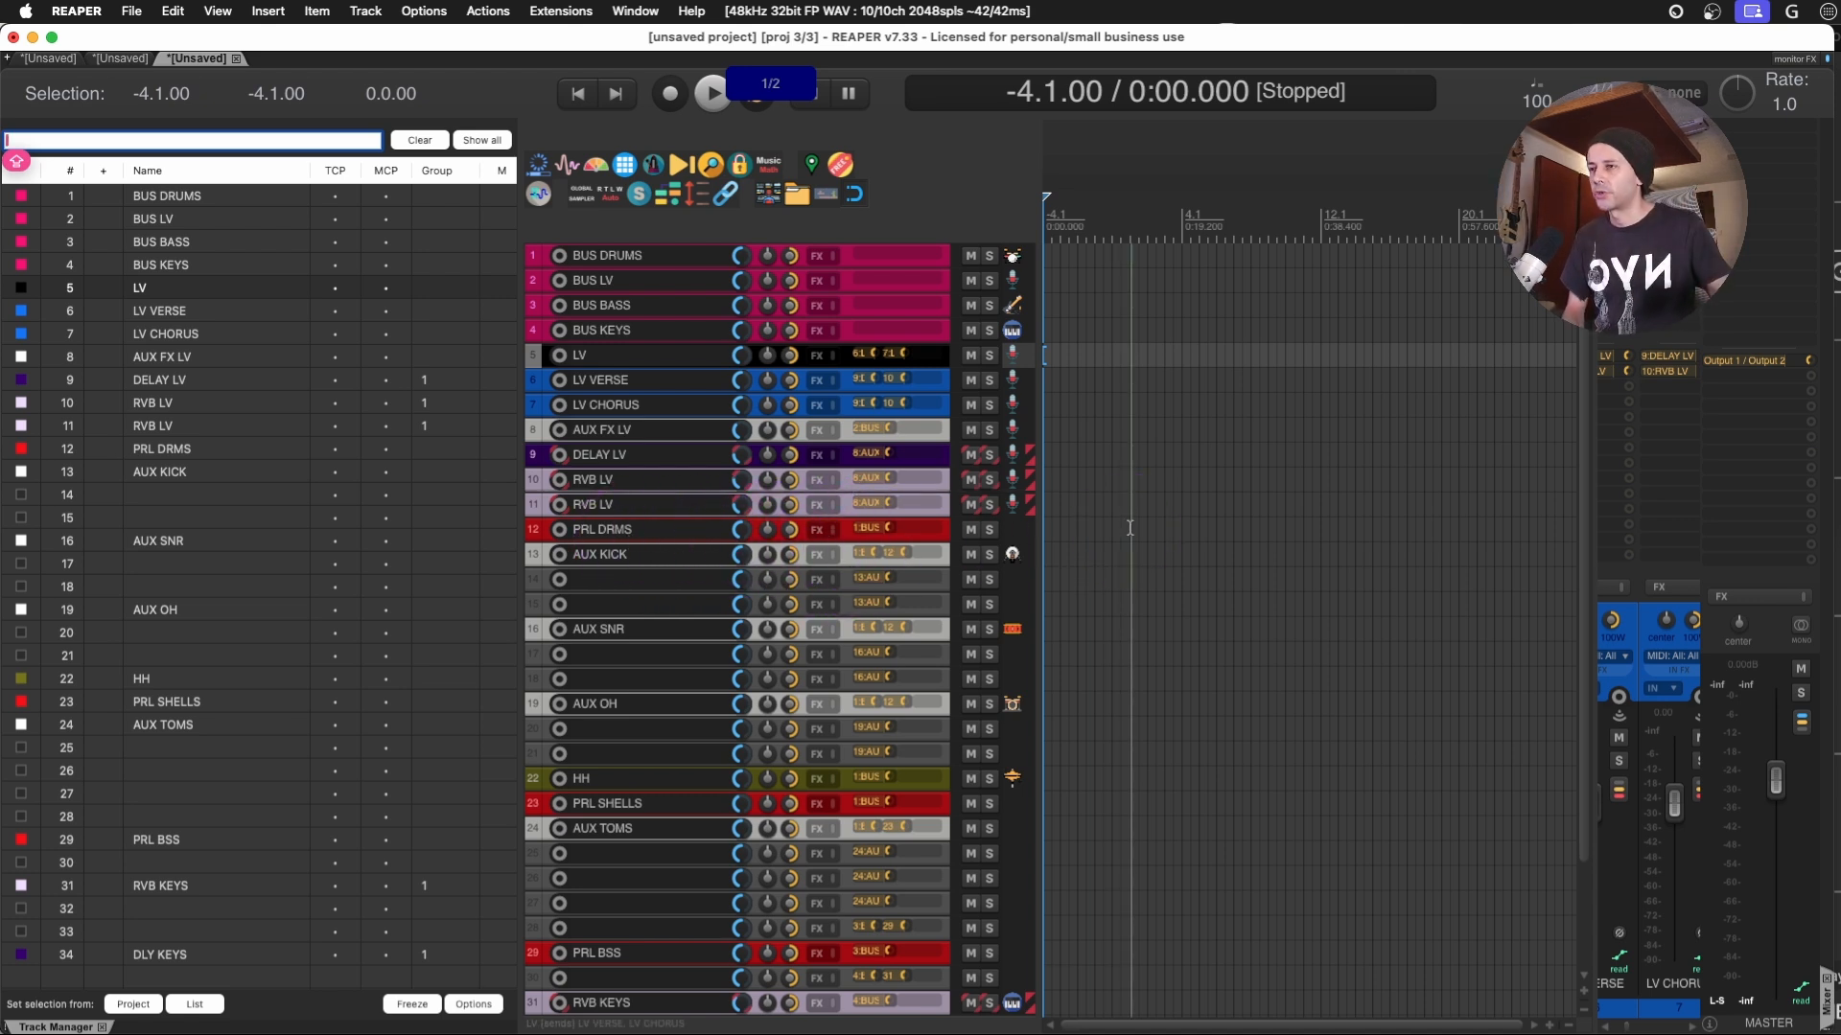
- Check the SWS: Hide selected track(s) action in the Actions list and close the list
key("shift+slash")
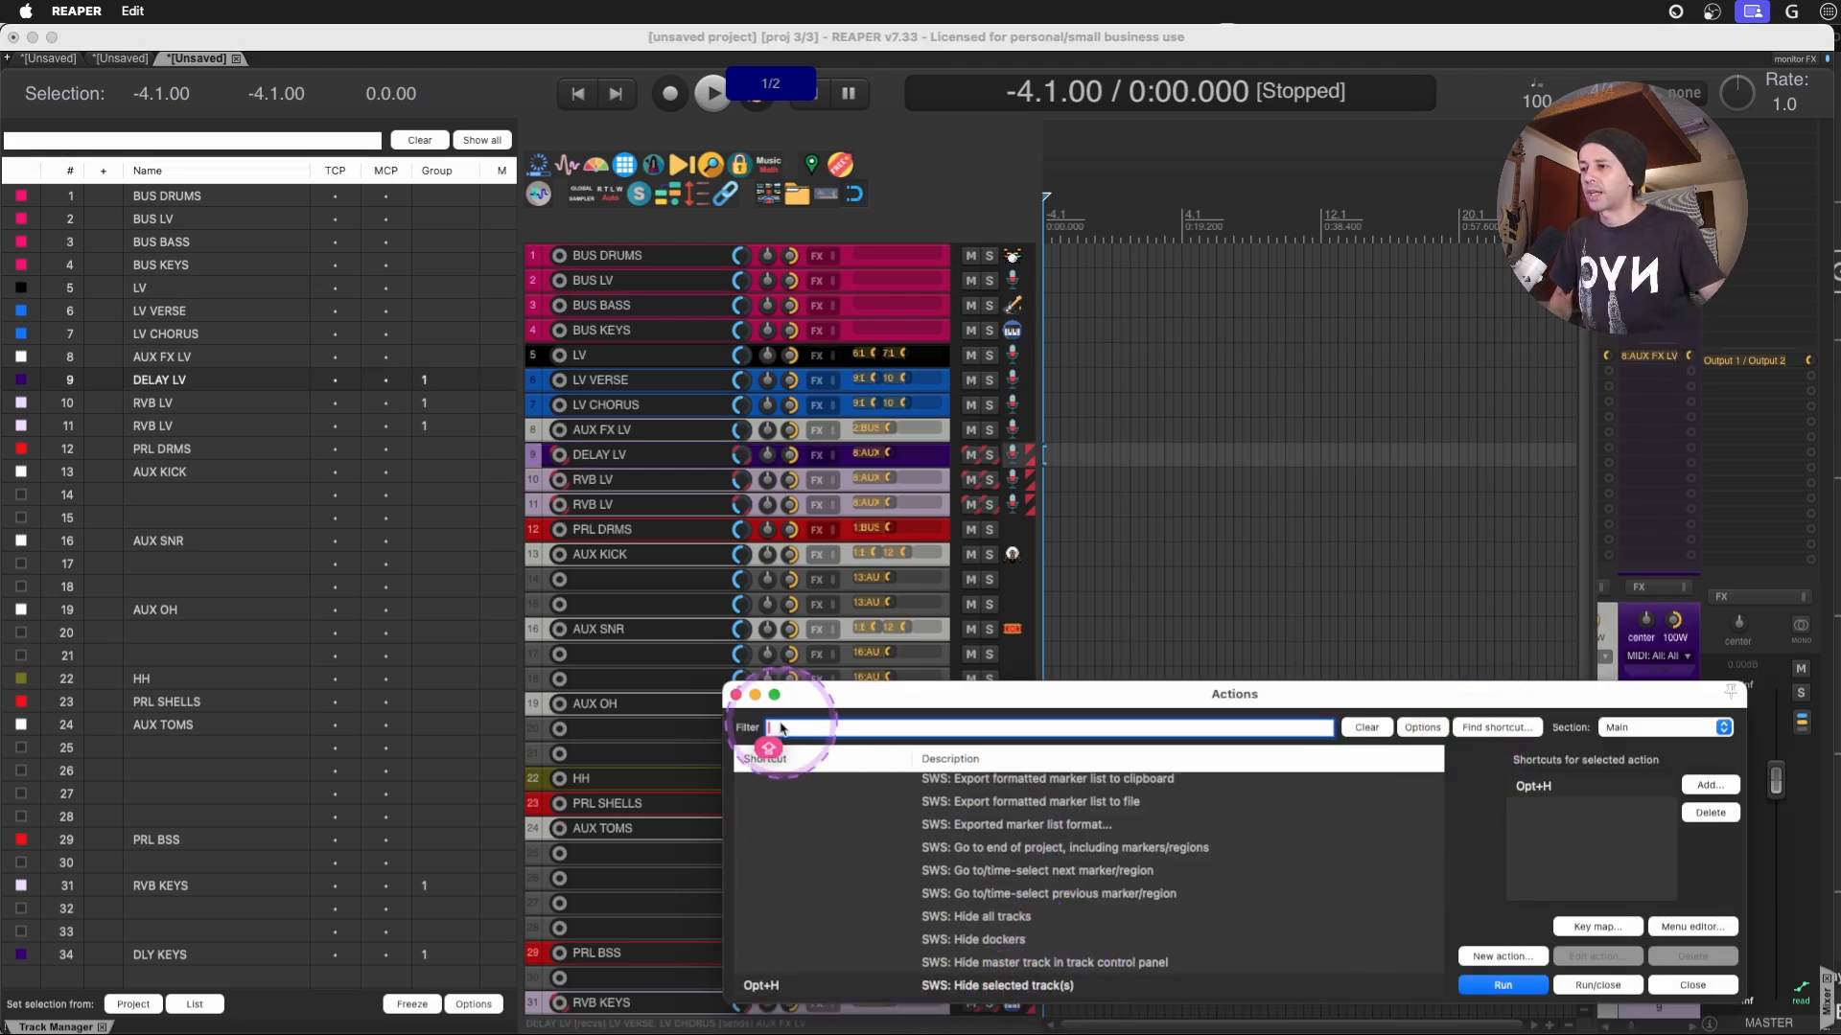
left_click(736, 694)
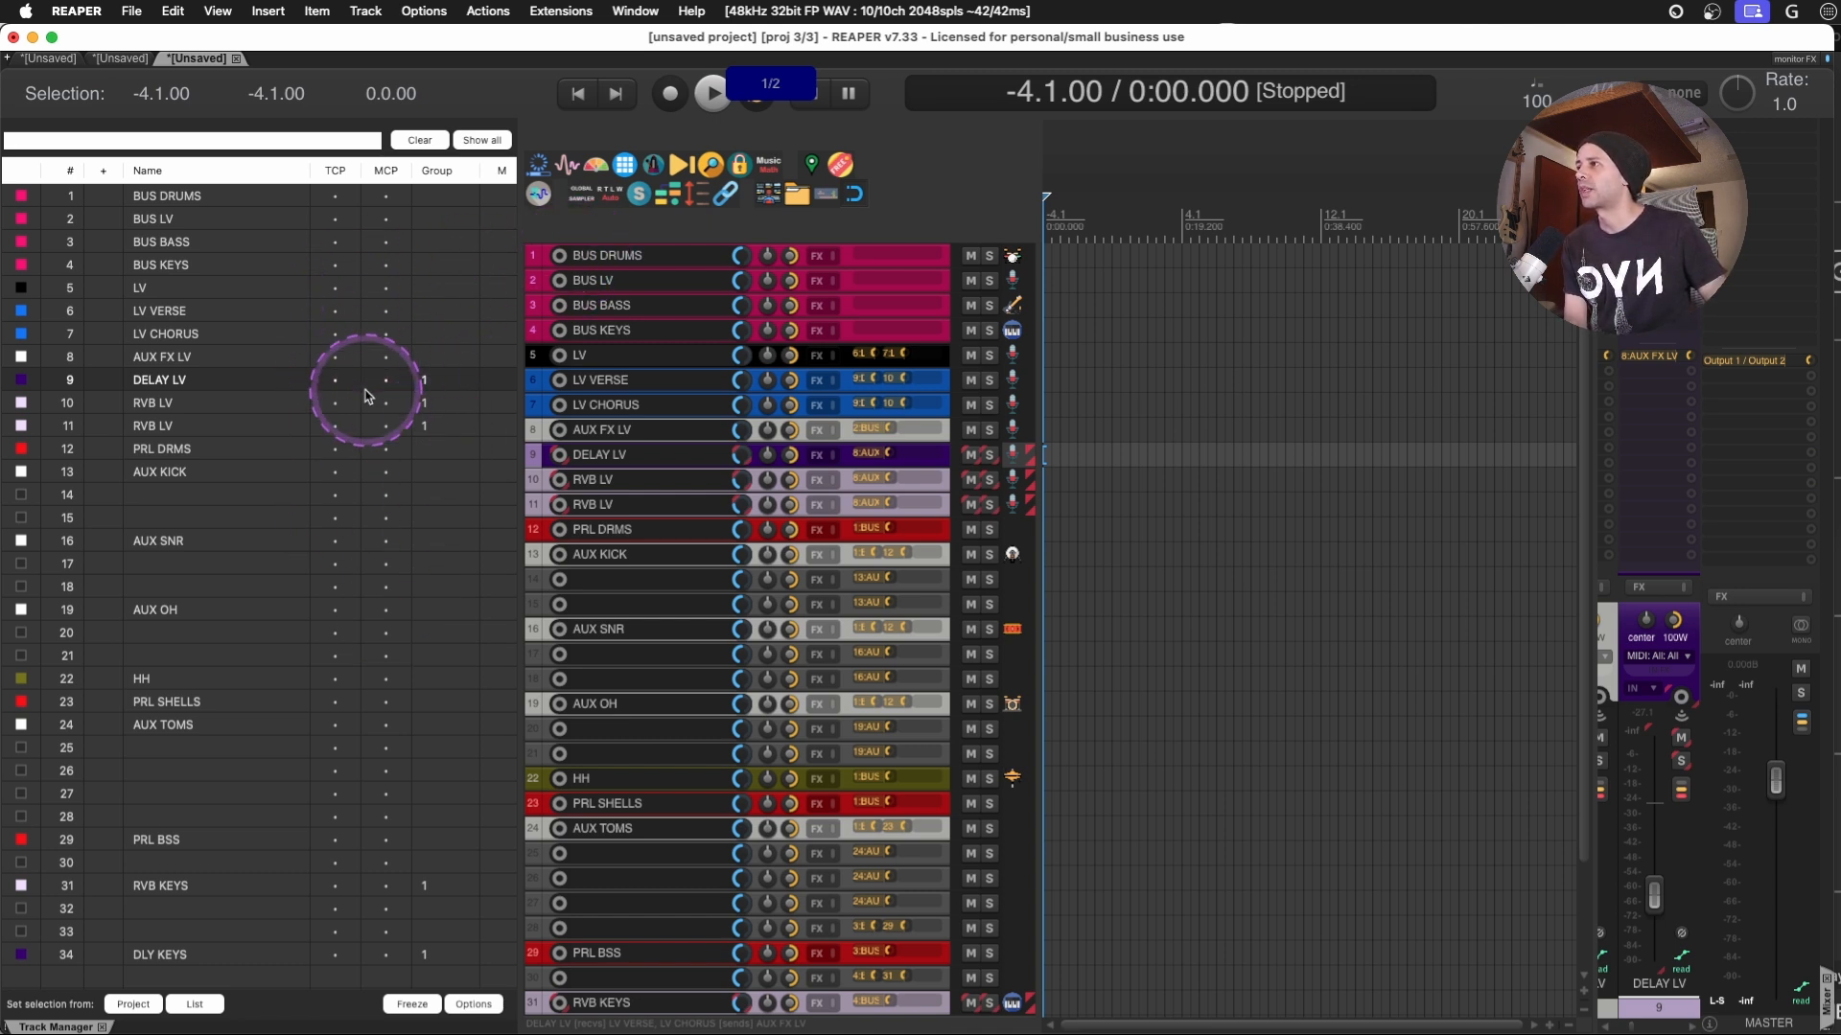
- Filter the Track Manager by KICK and name the two unnamed tracks below AUX KICK as KICK IN and KICK OUT
left_click(211, 143)
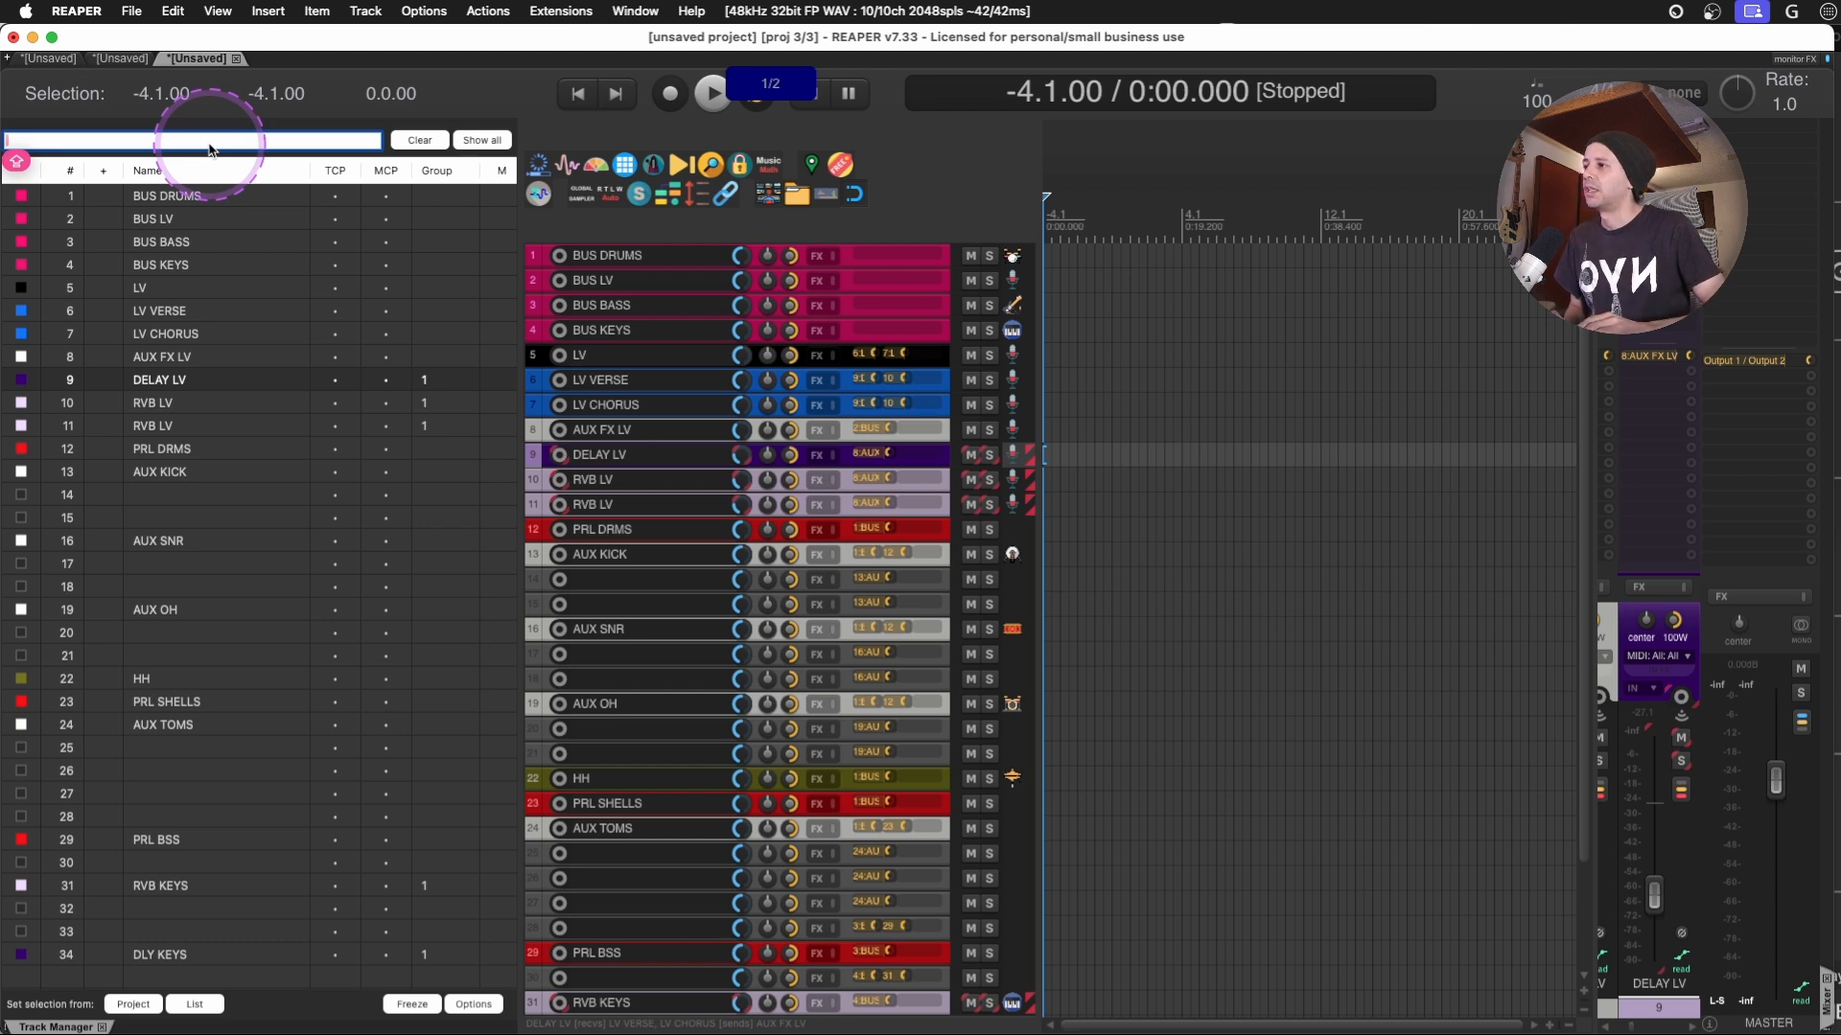
type("KICK")
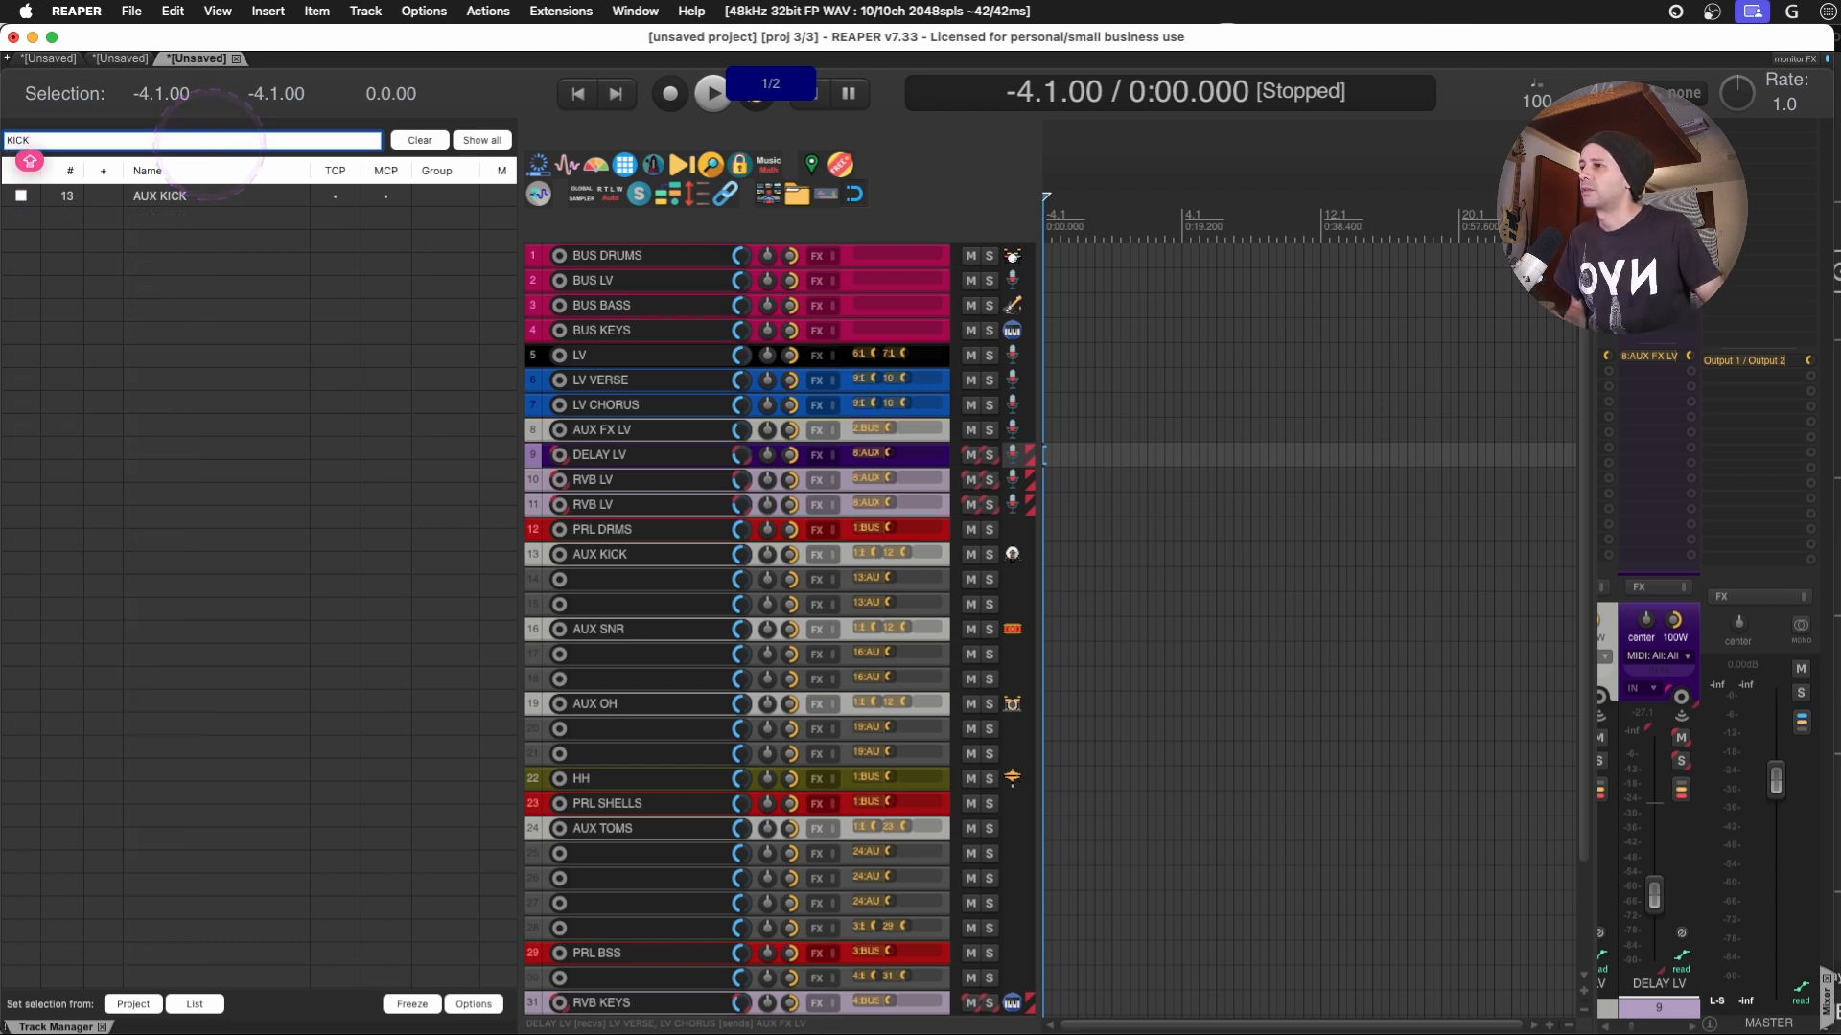
double_click(635, 581)
type("KICK IN")
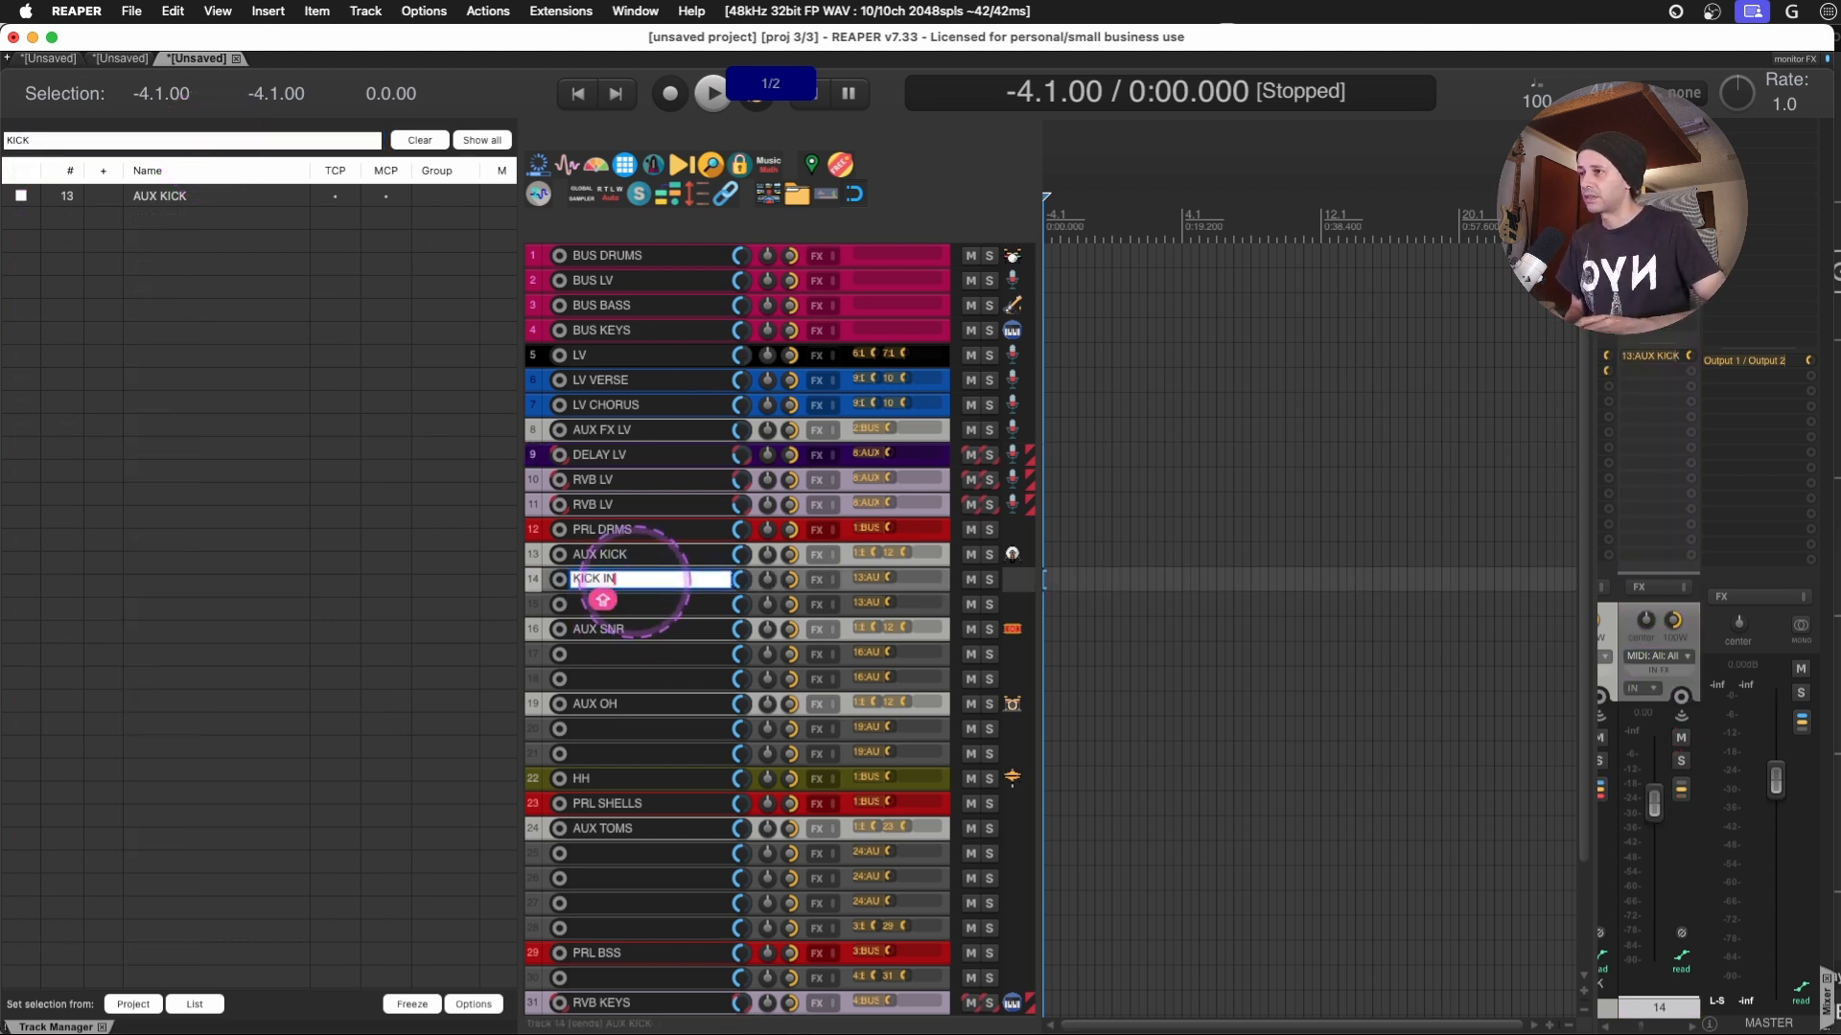
key("Tab")
type("KICK")
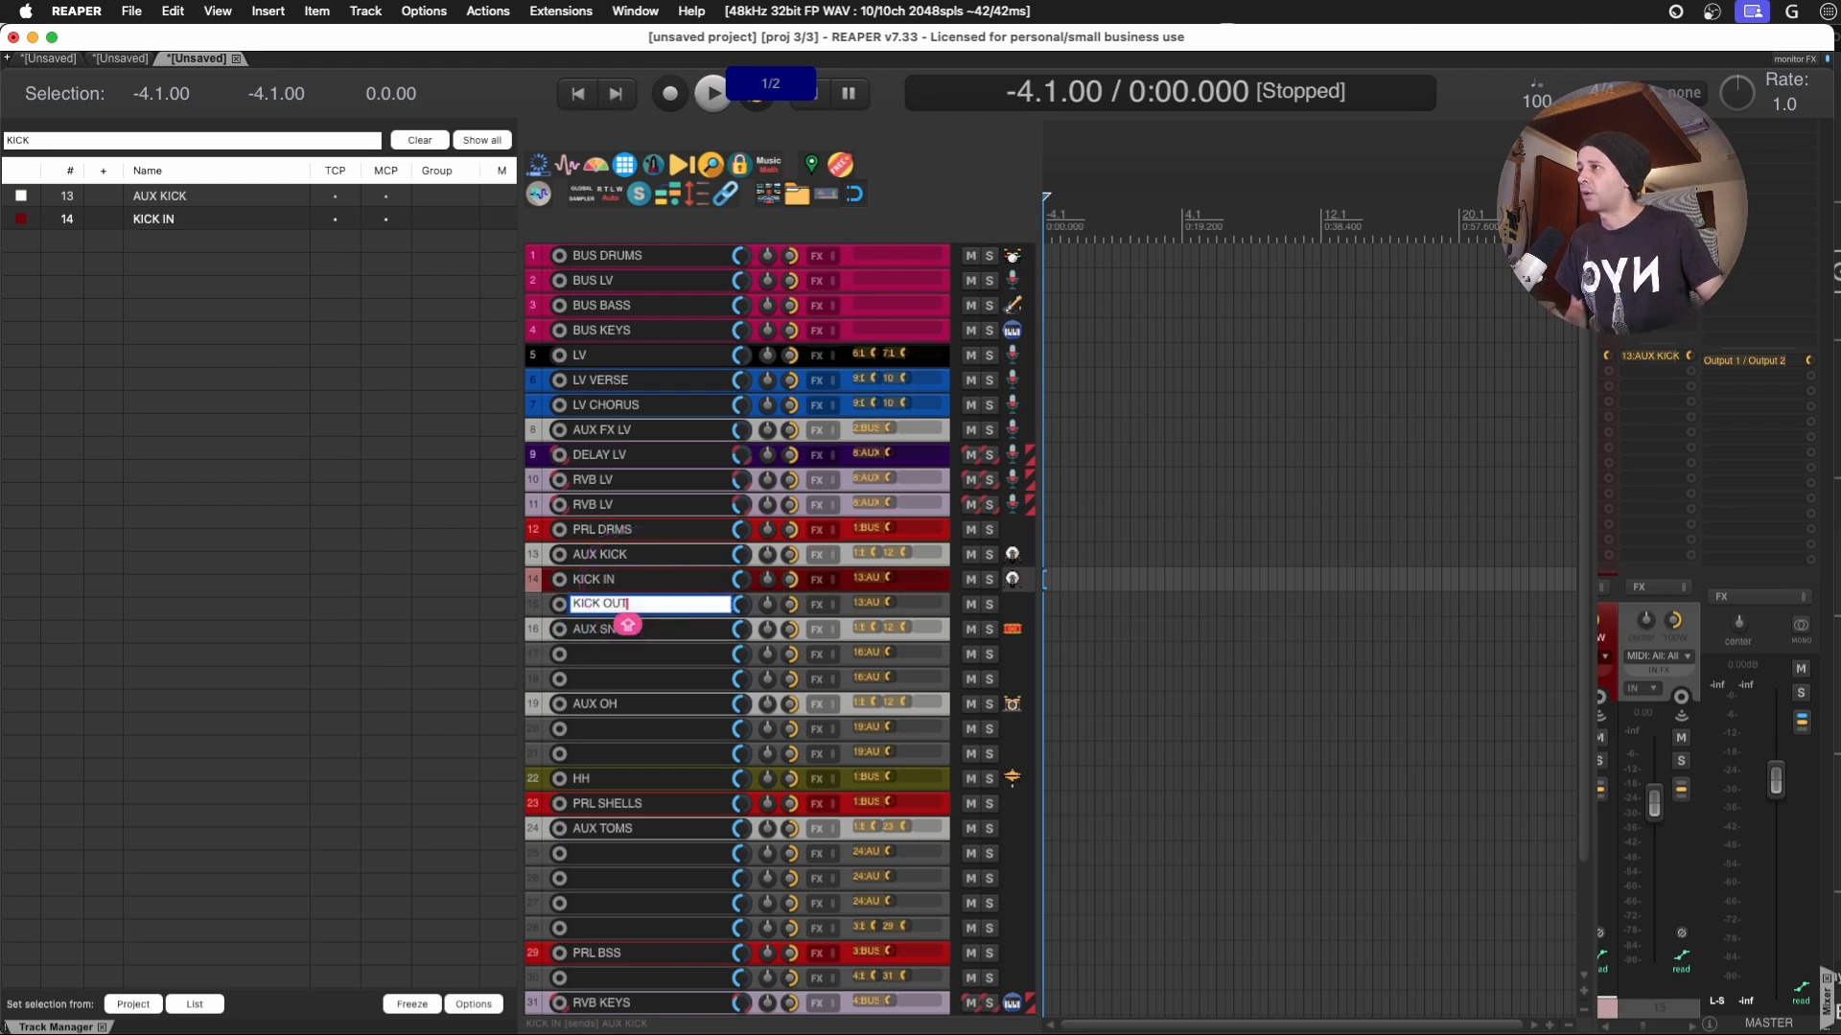
left_click(195, 214)
- Hide the KICK IN and KICK OUT tracks and show them again through the Track Manager
left_click_drag(160, 219, 168, 237)
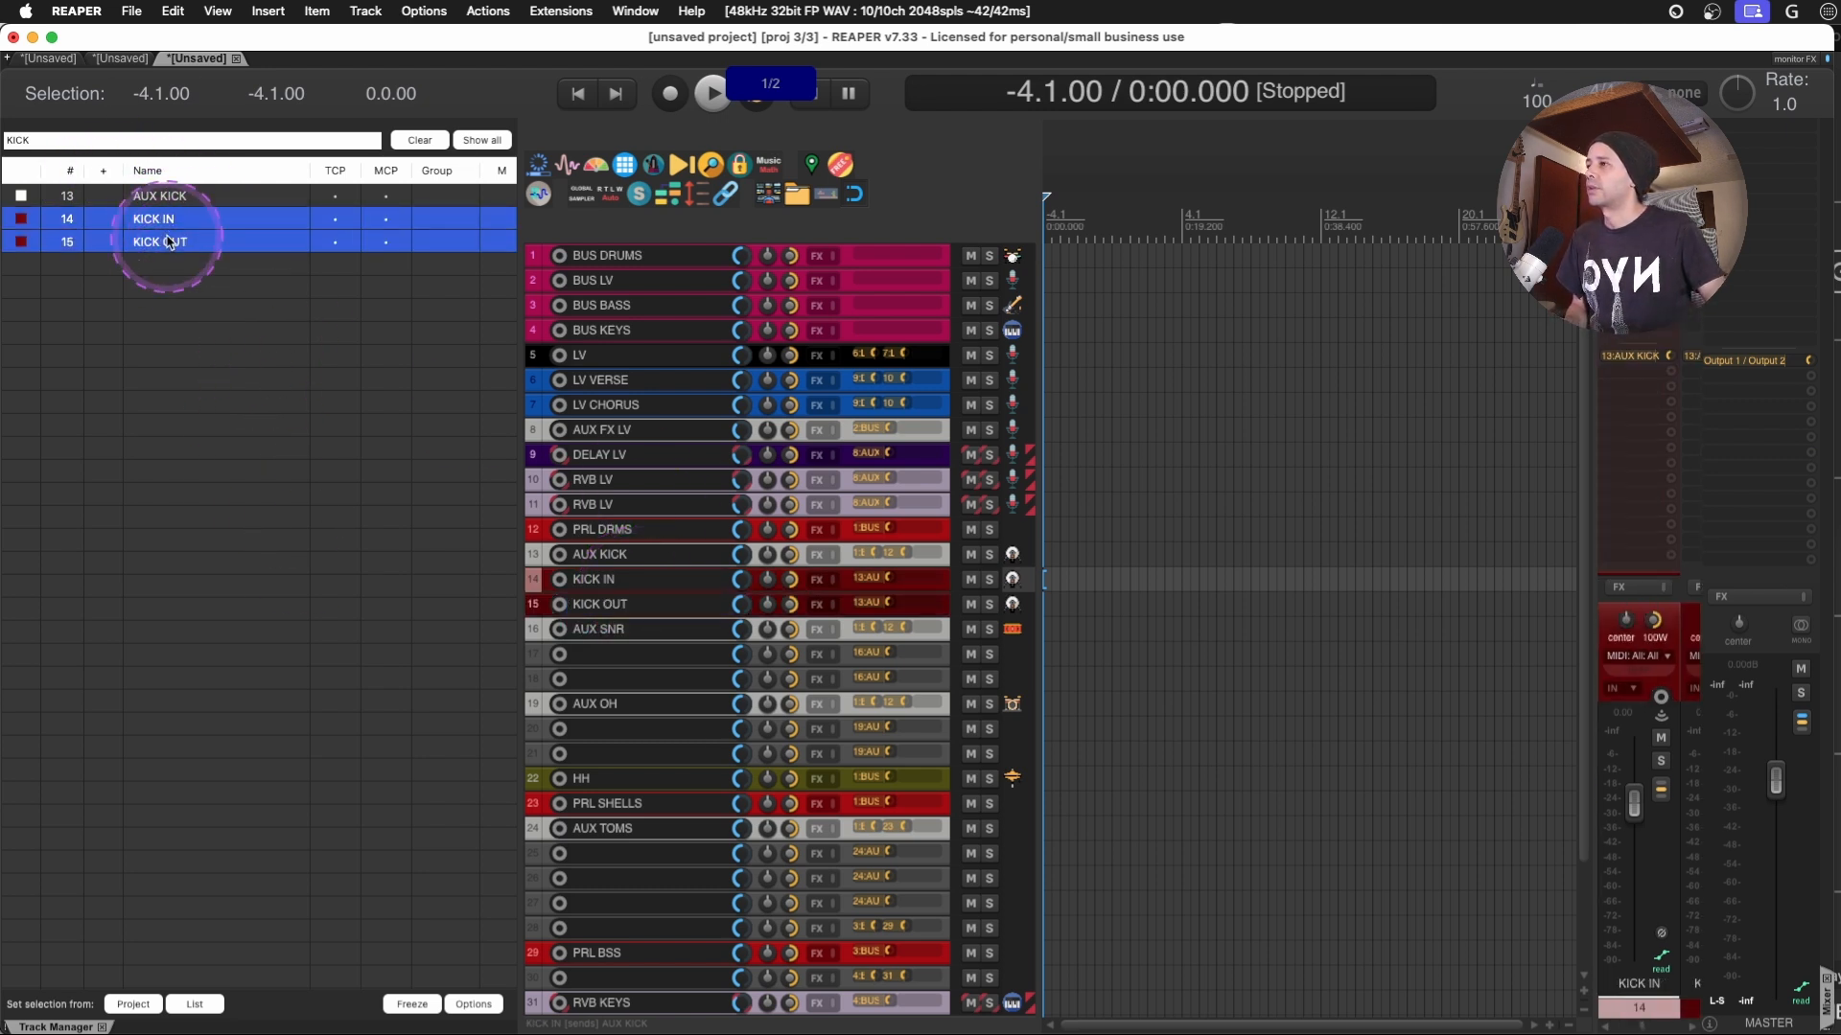
left_click(845, 583)
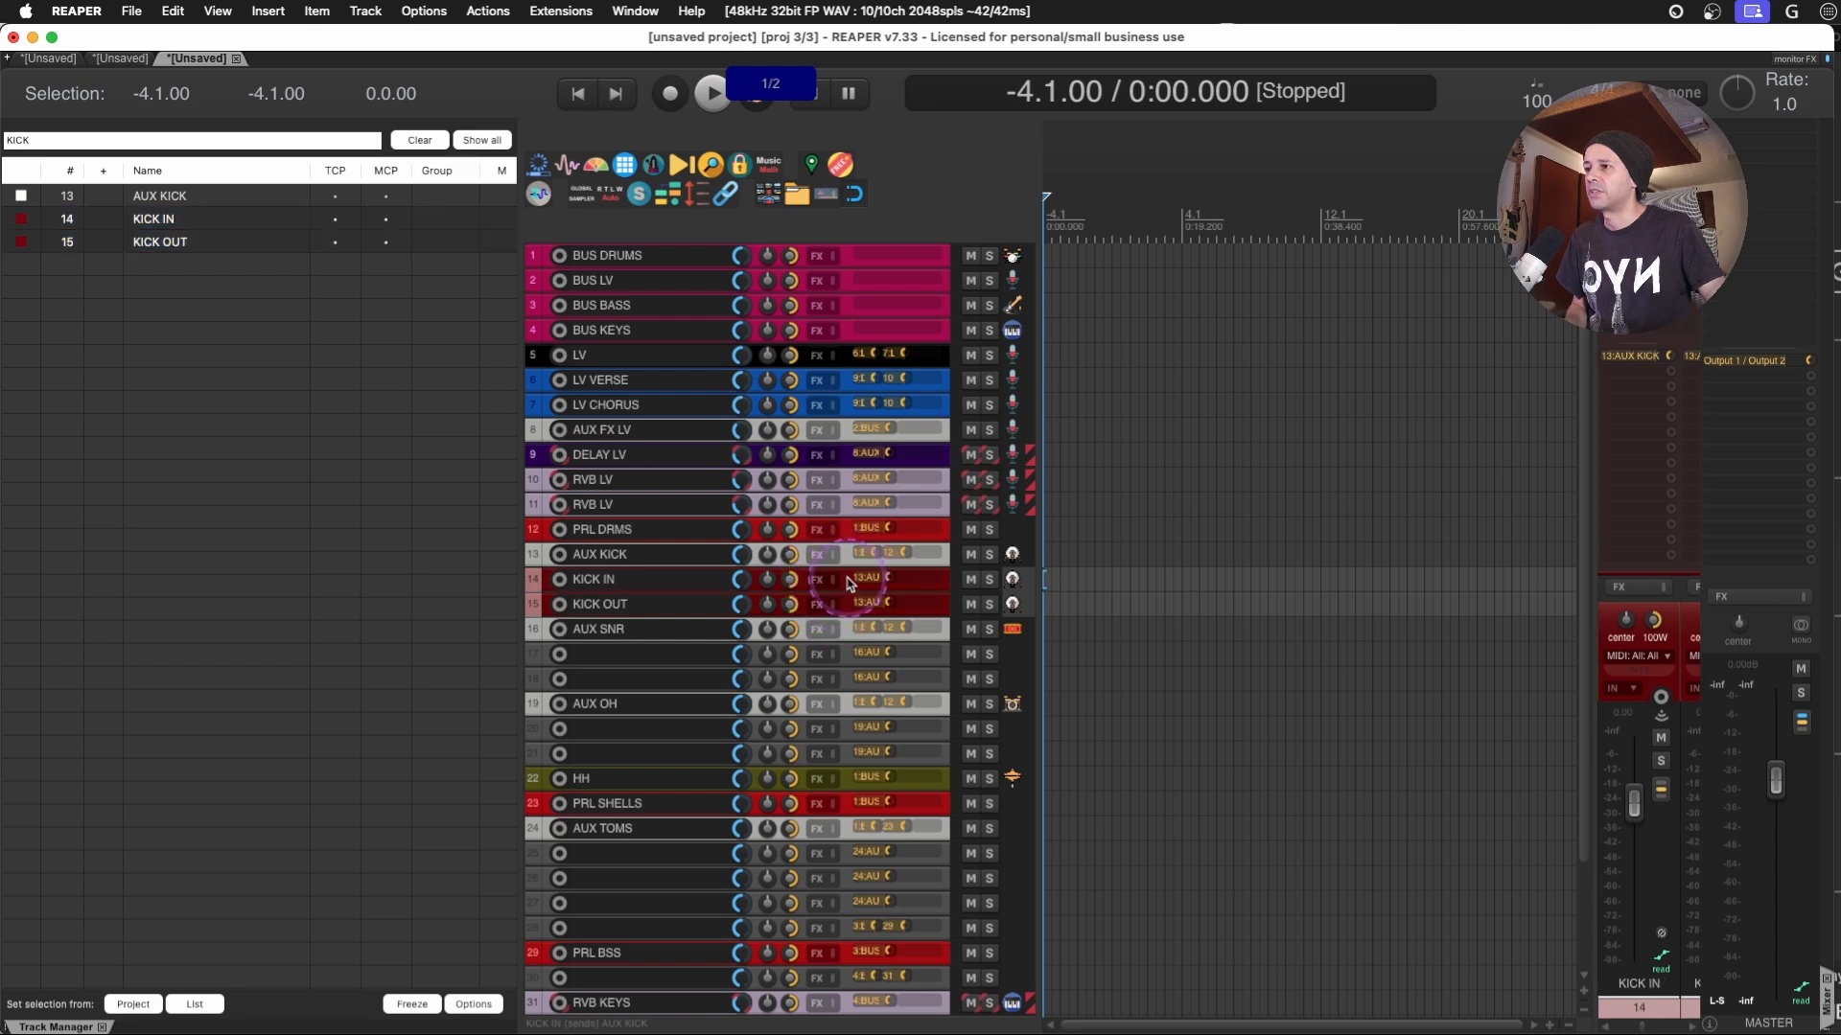
left_click(846, 602, "shift")
key("h")
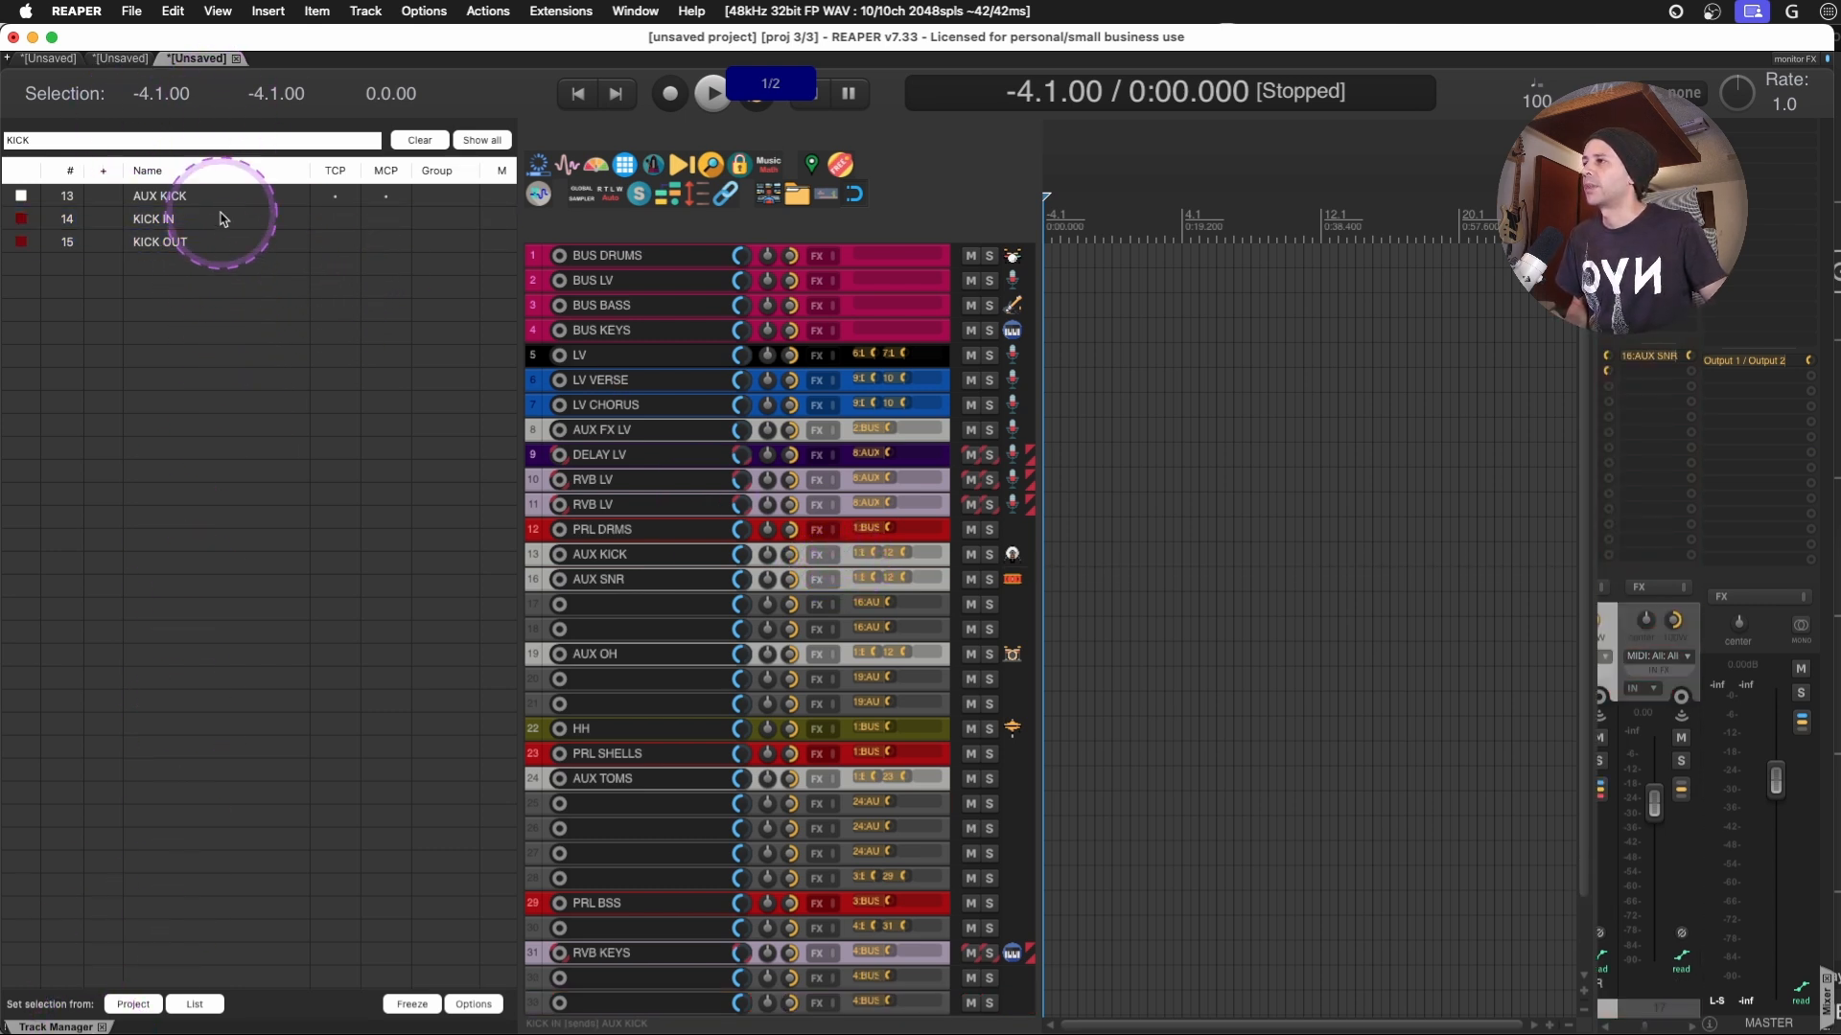
left_click_drag(339, 220, 338, 244)
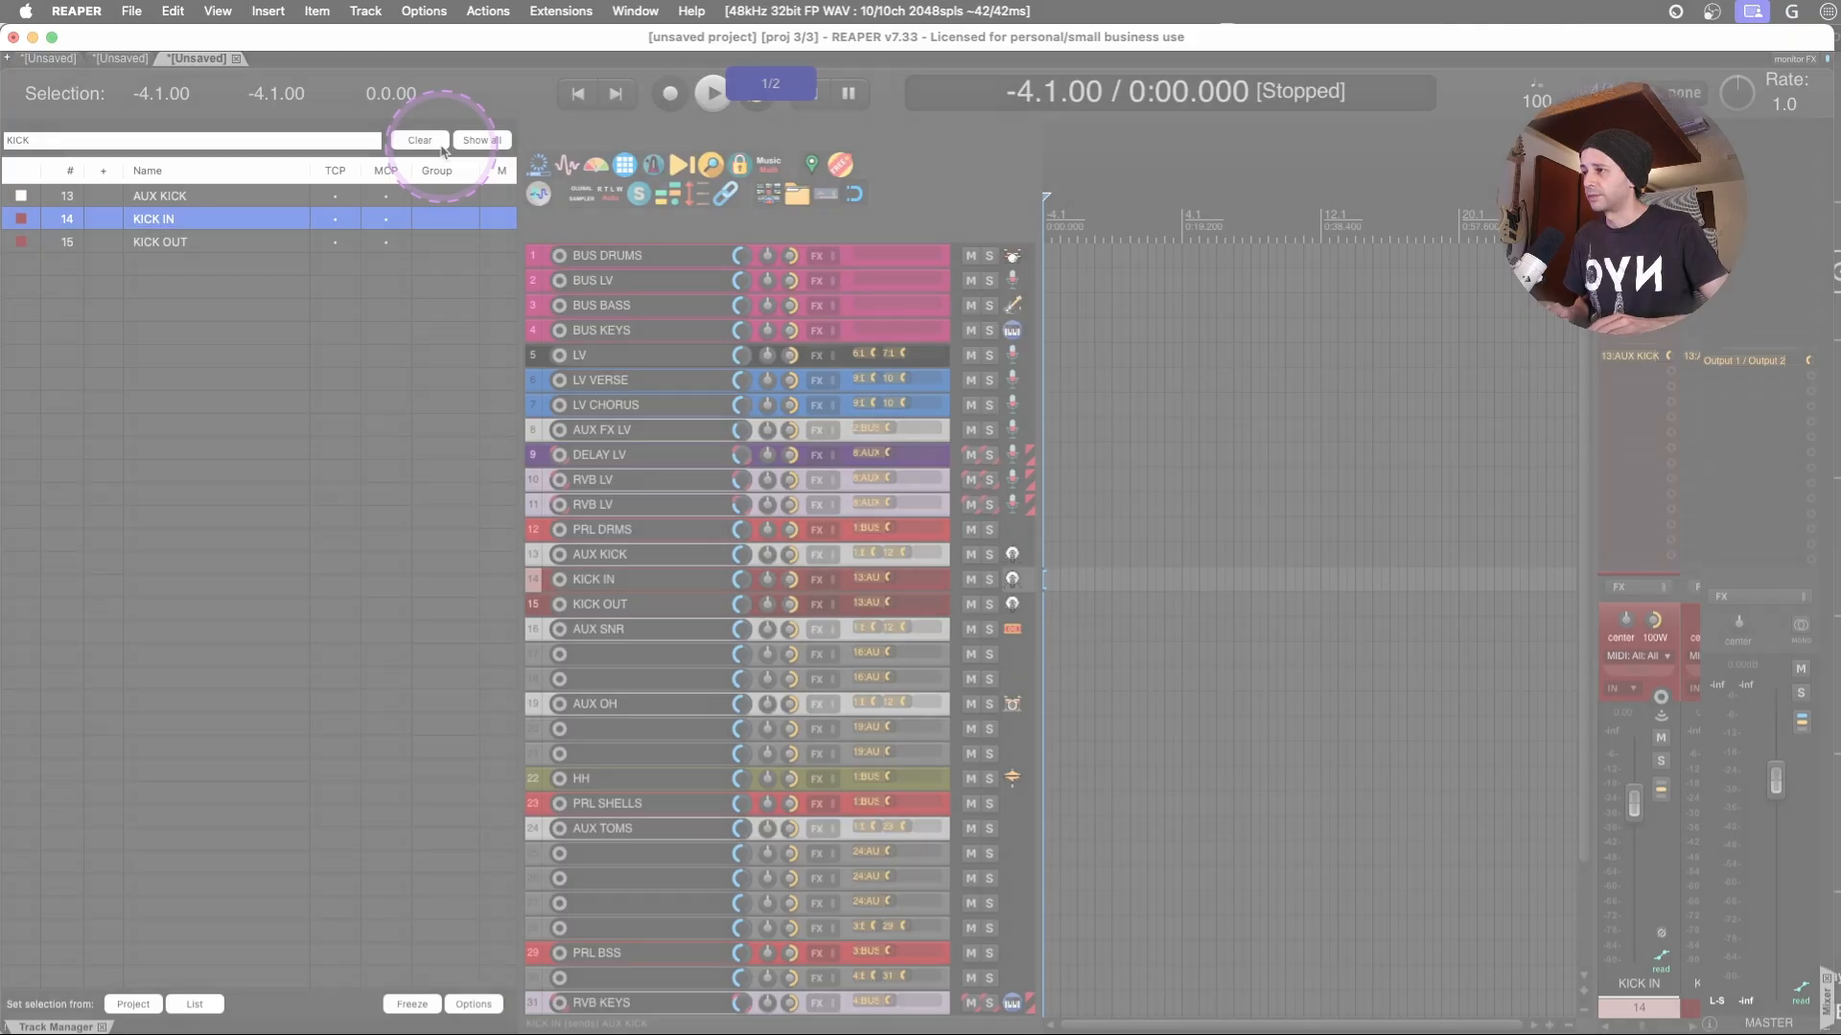
- Close and reopen the Track Manager and delete its KICK filter text
left_click(1139, 437)
key("super+shift+m")
key("super+shift+m")
key("super+shift+m")
key("super+shift+m")
key("super+shift+m")
key("super+shift+m")
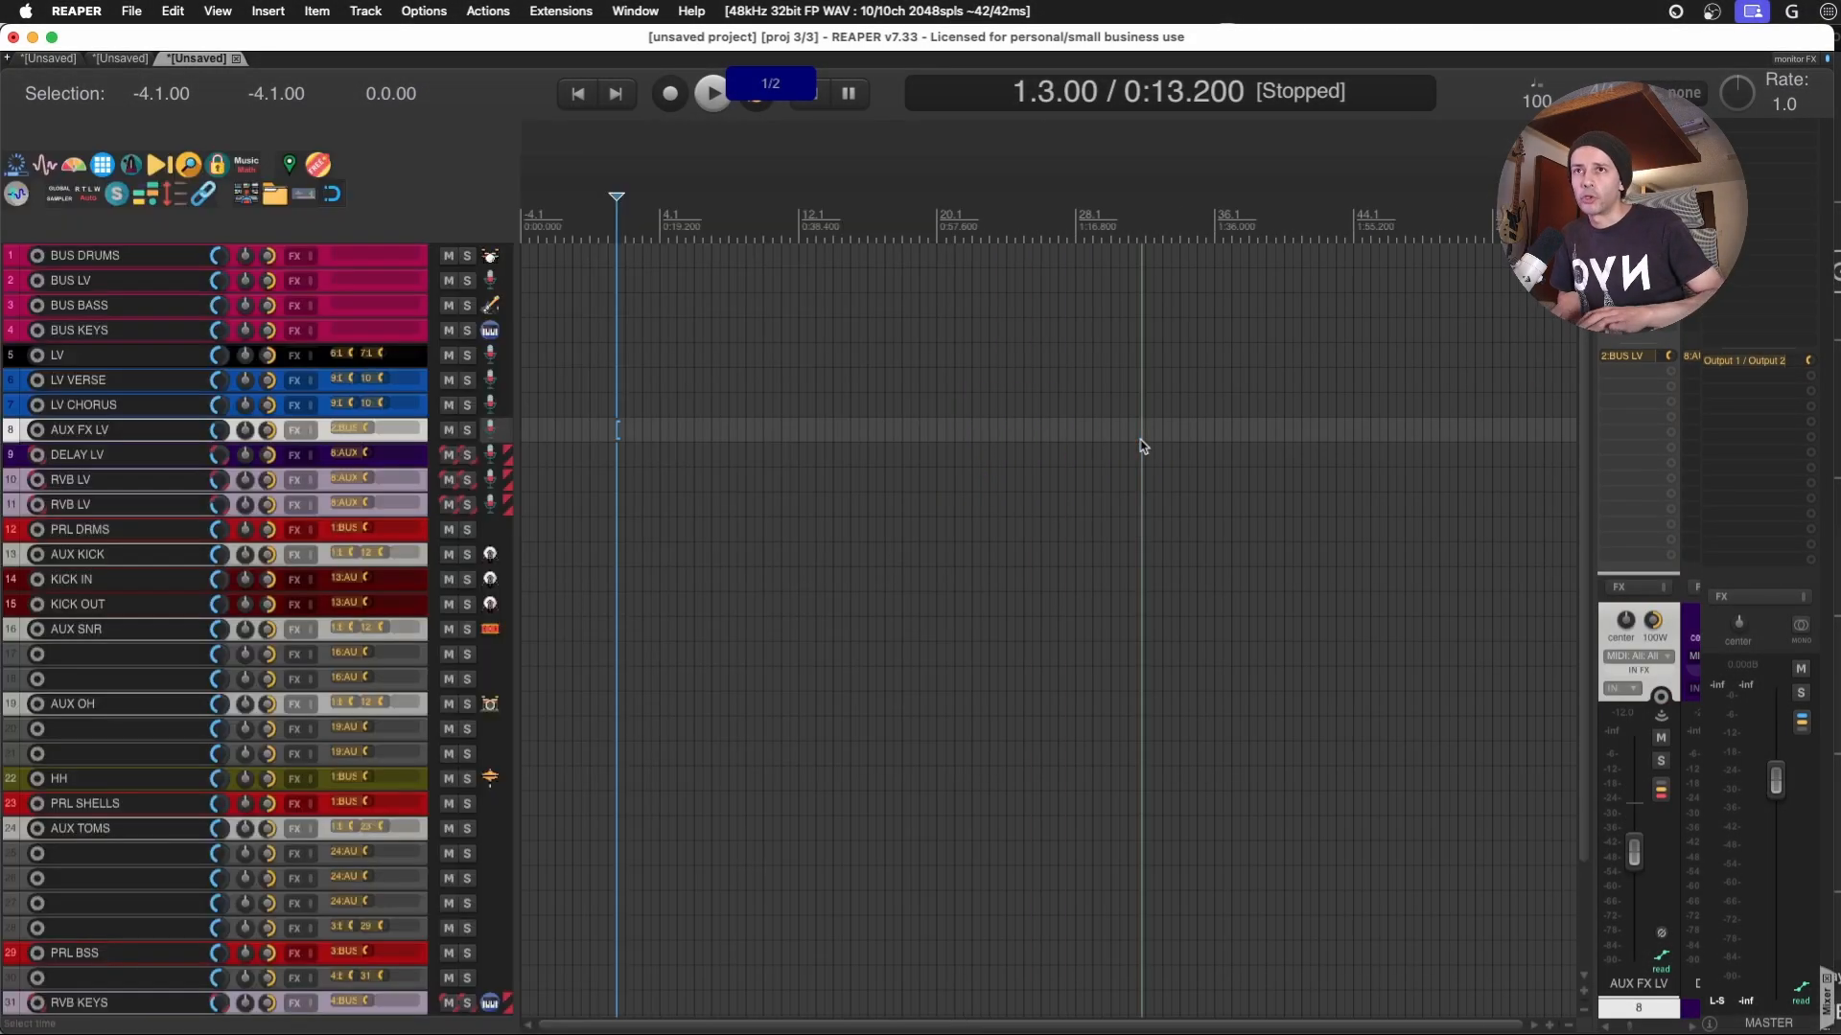
key("super+shift+m")
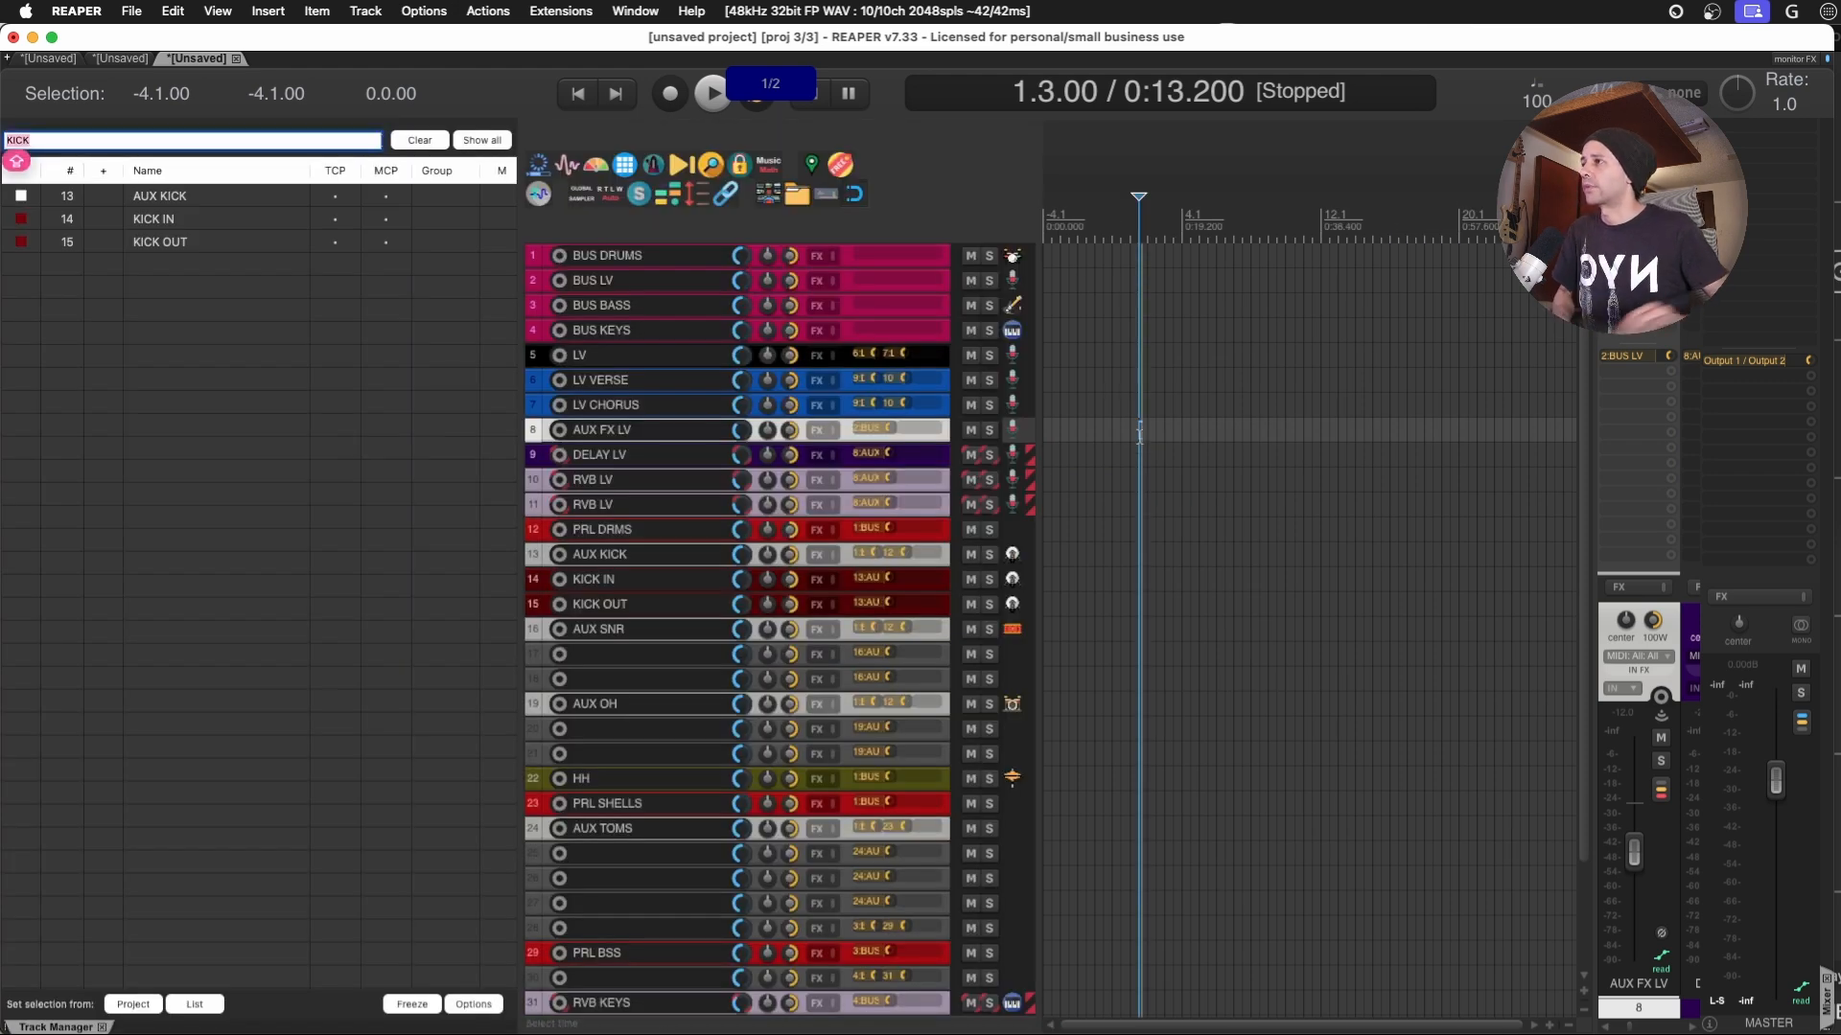
key("BackSpace")
- Test the Track Manager filter with random text, delete the text and close the manager
key("super+shift+m")
key("super+shift+m")
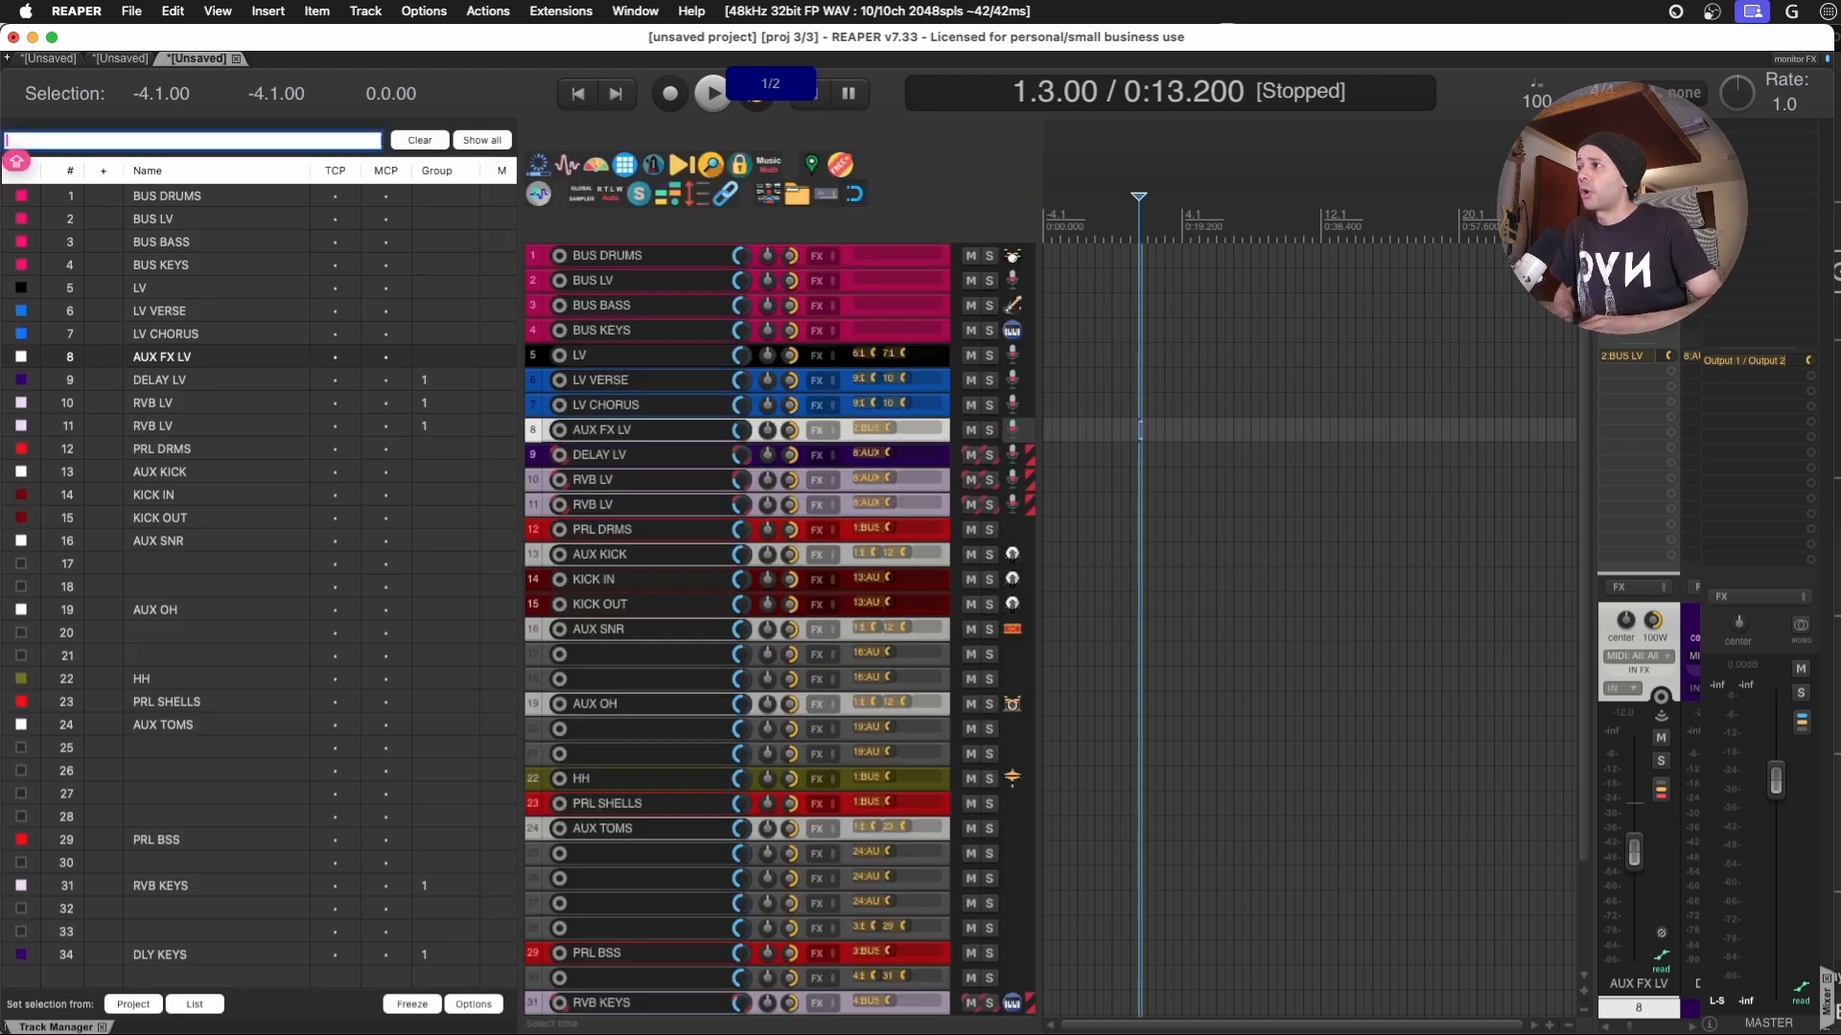
type("FDKLSJAFKDLÑSAJFKDLSAÑFJDKSAÑJFDLKSA")
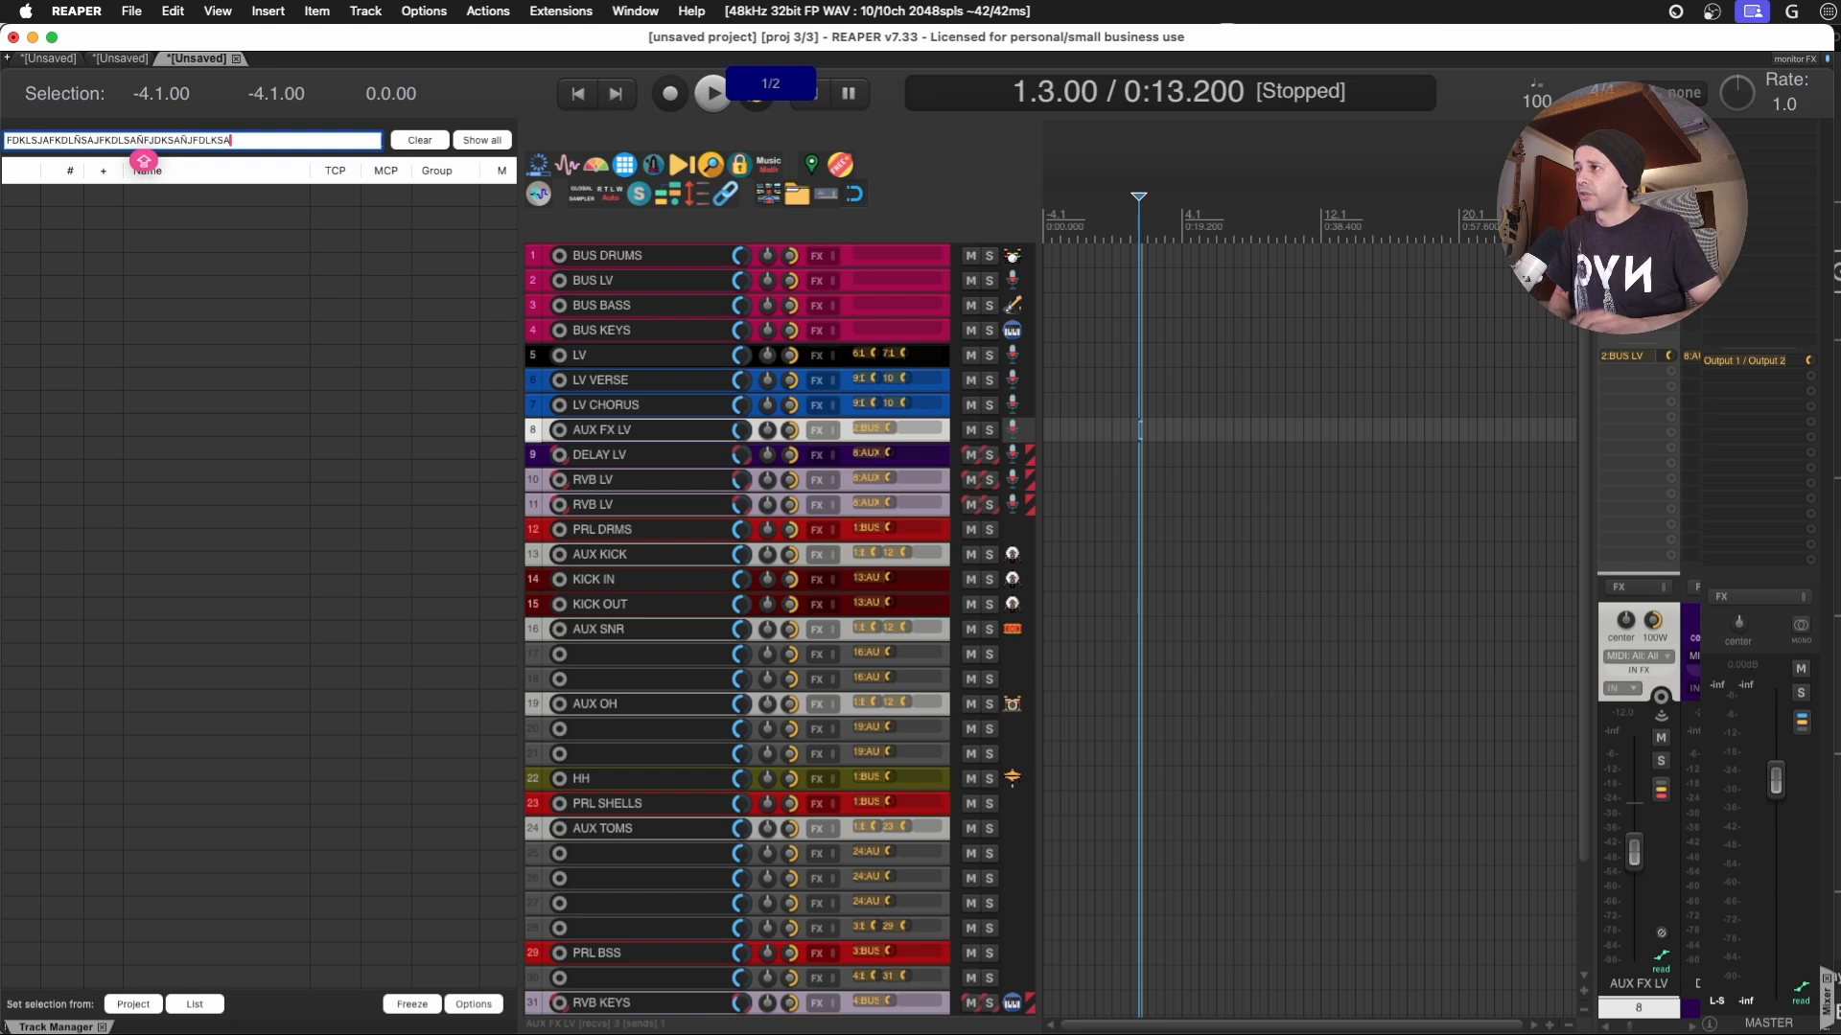
key("BackSpace")
key("super+shift+m")
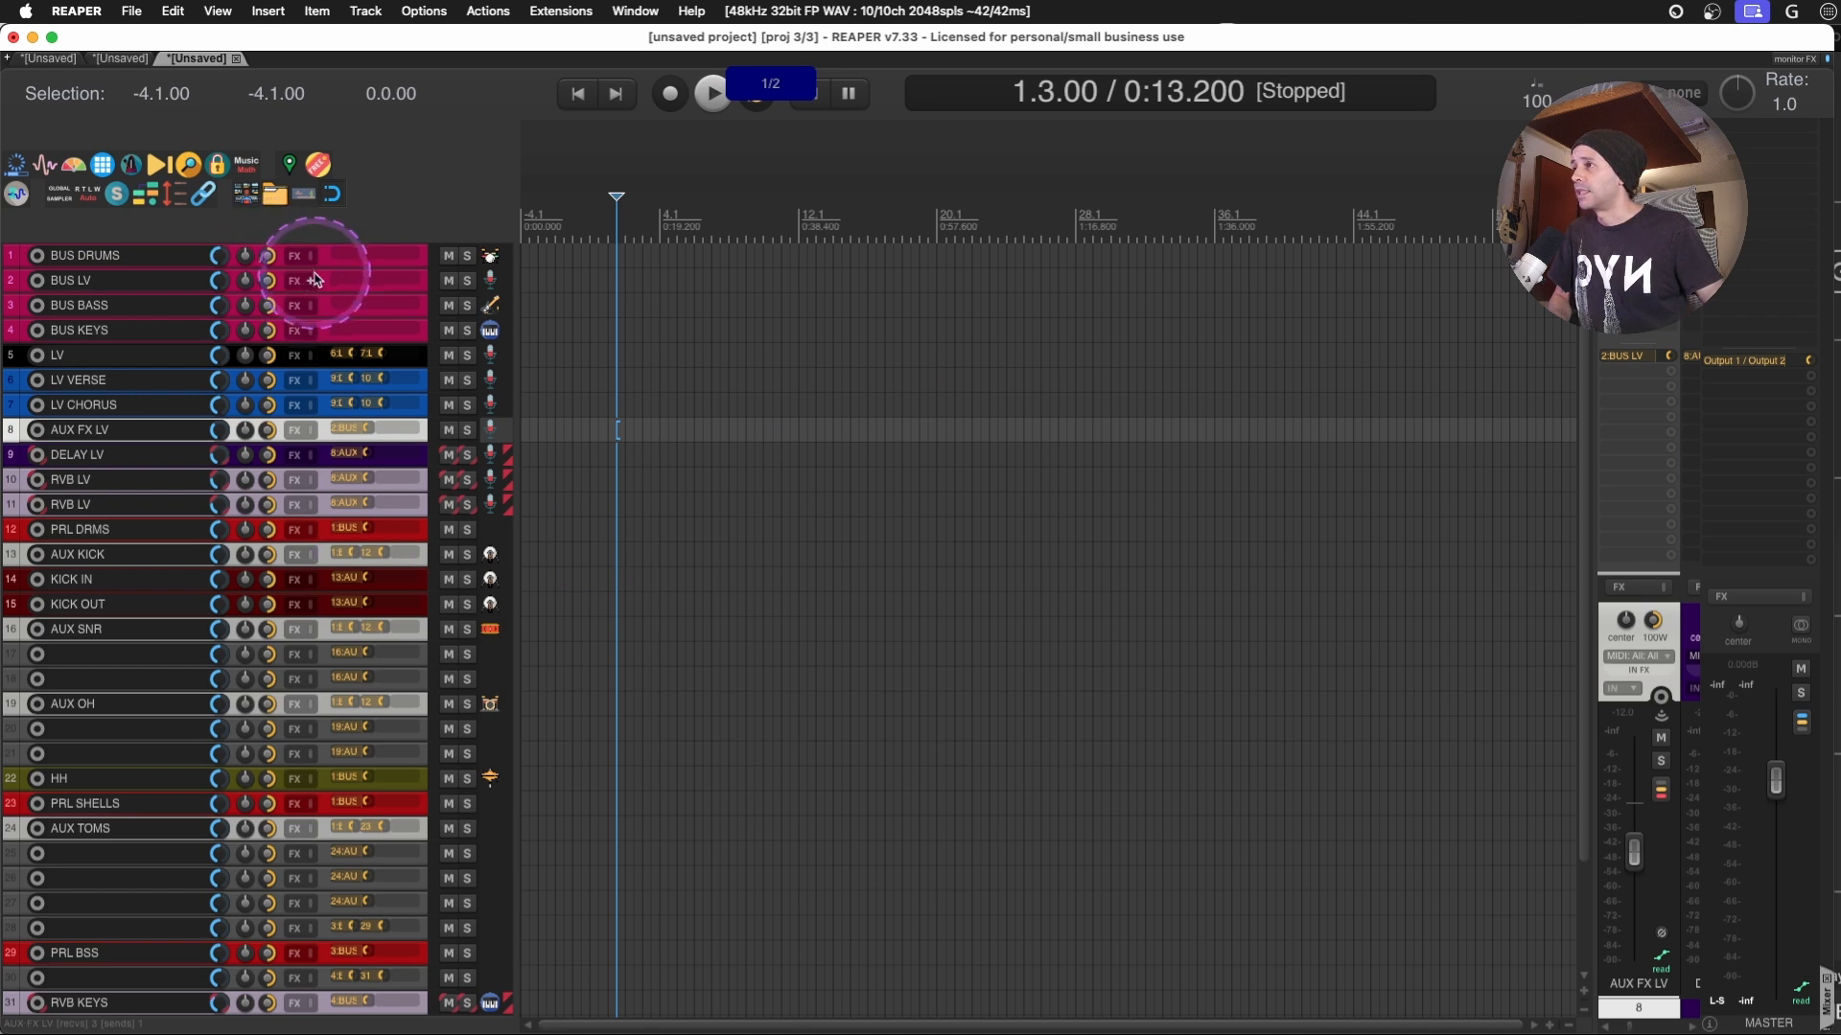
- Move the four BUS tracks, from BUS DRUMS to BUS KEYS, to the end of the track list below DLY KEYS
left_click(324, 328)
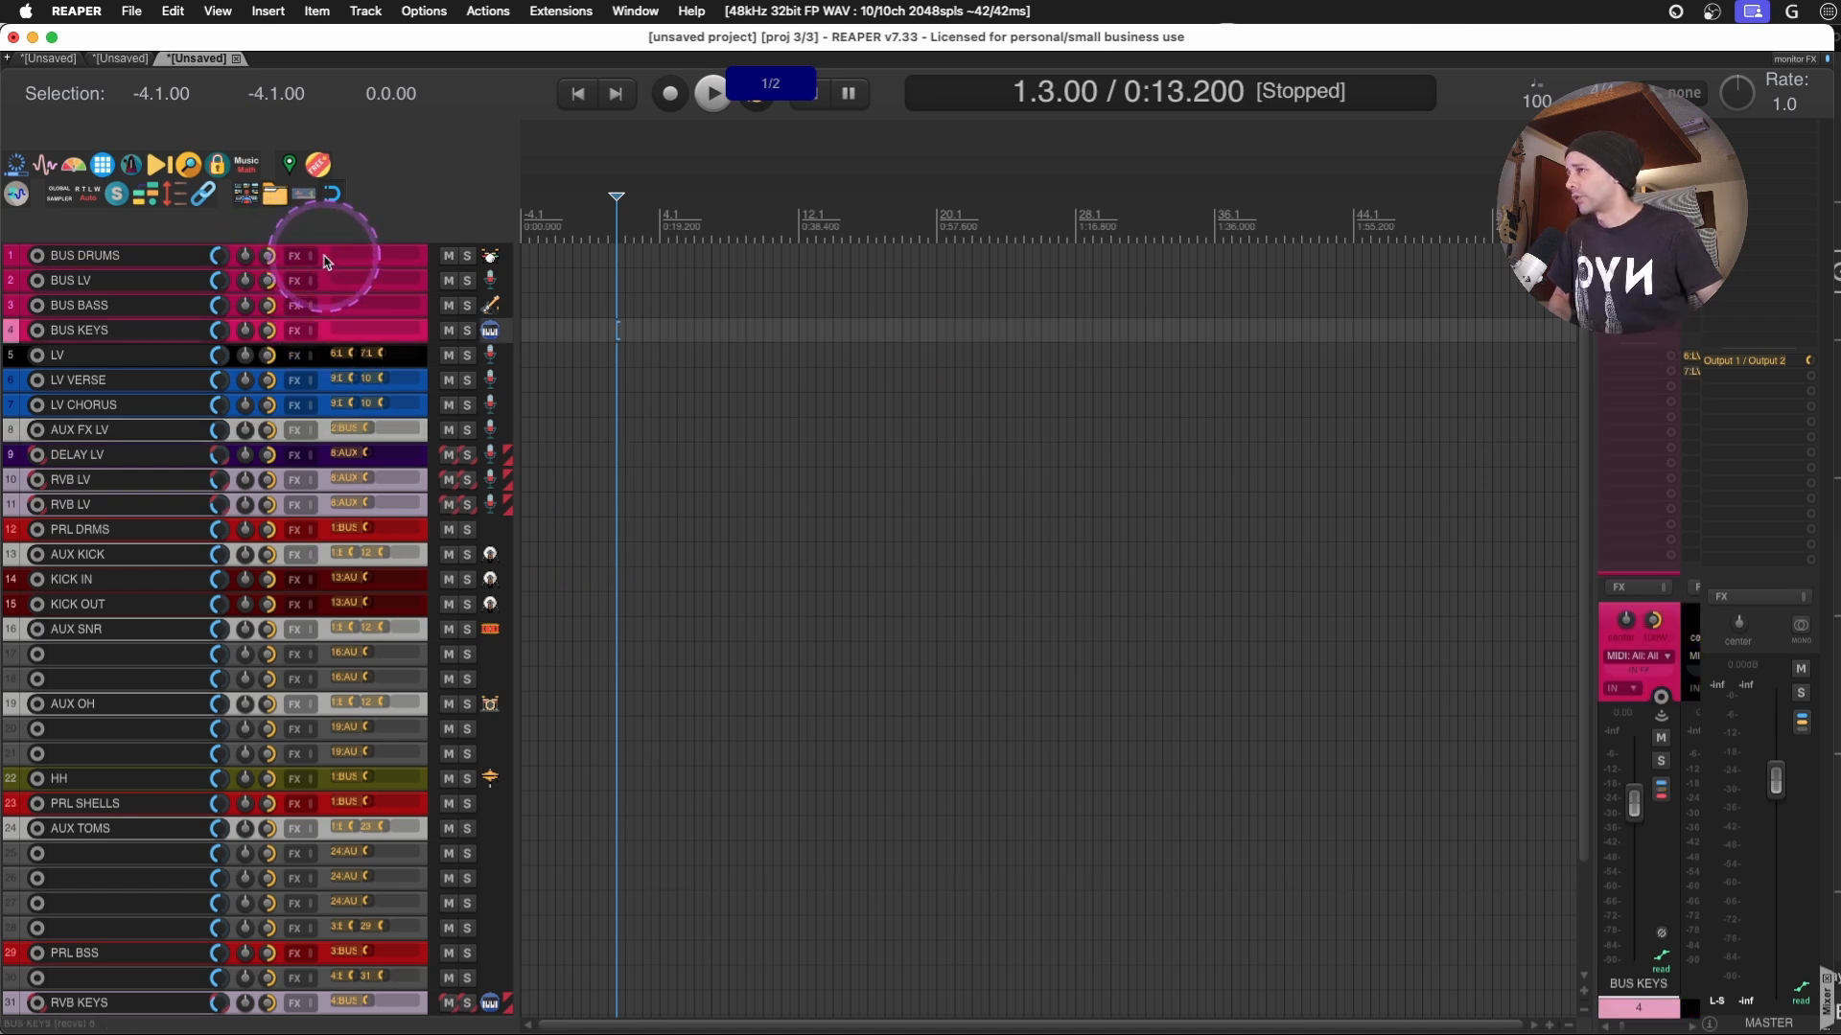
left_click(326, 261, "shift")
left_click_drag(324, 254, 320, 977)
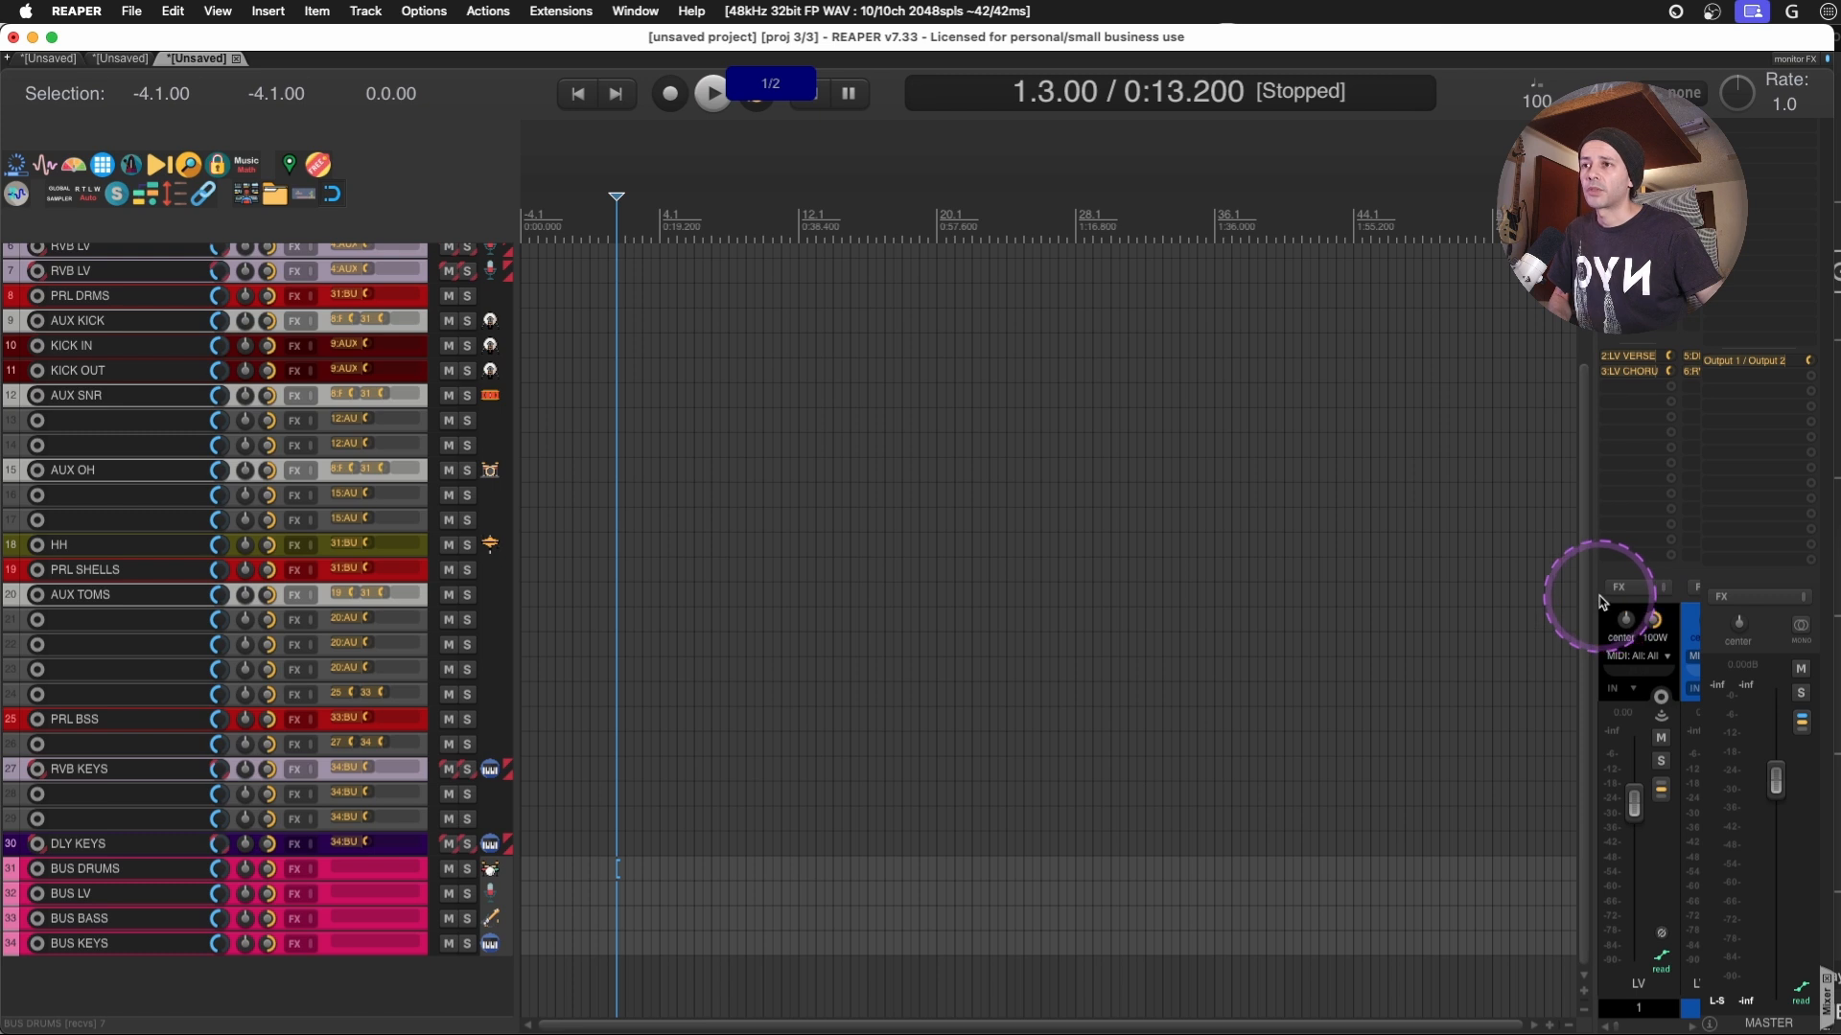
- Widen the mixer to look over the track strips and the BUS strips at its end, and hide the mixer
left_click_drag(1594, 595, 743, 589)
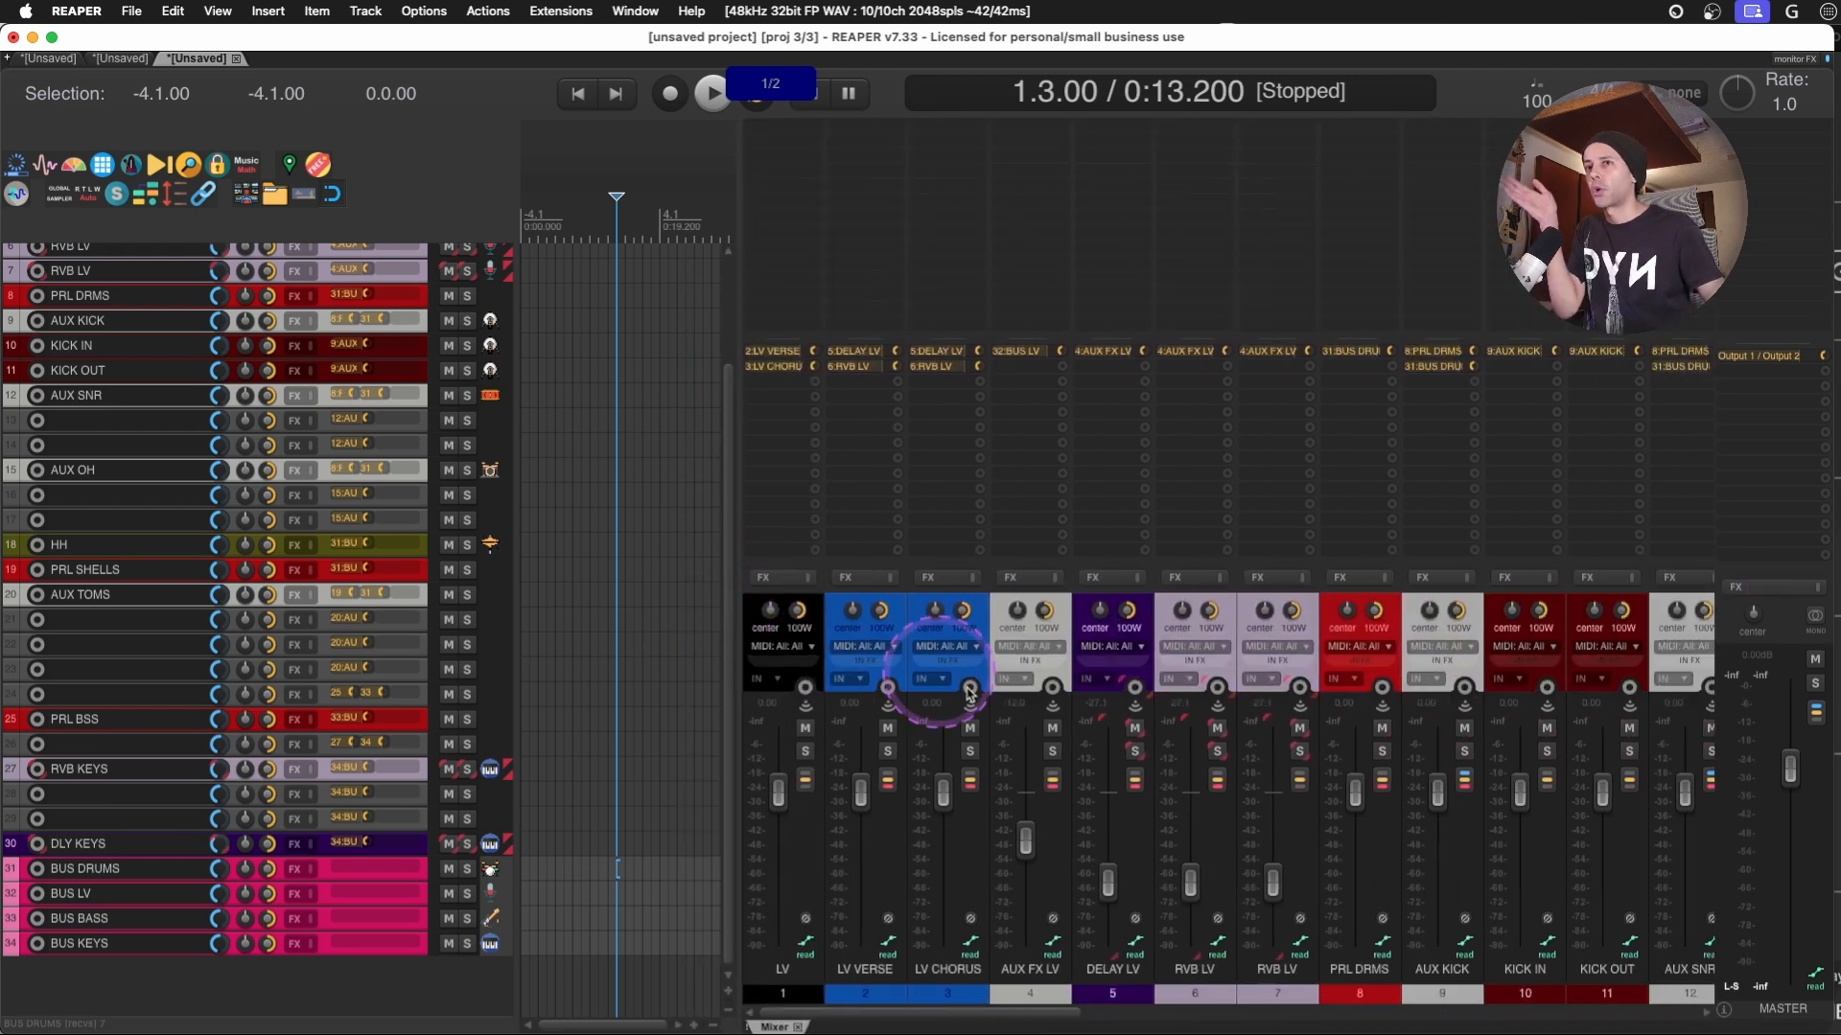
left_click_drag(1009, 1016, 1822, 976)
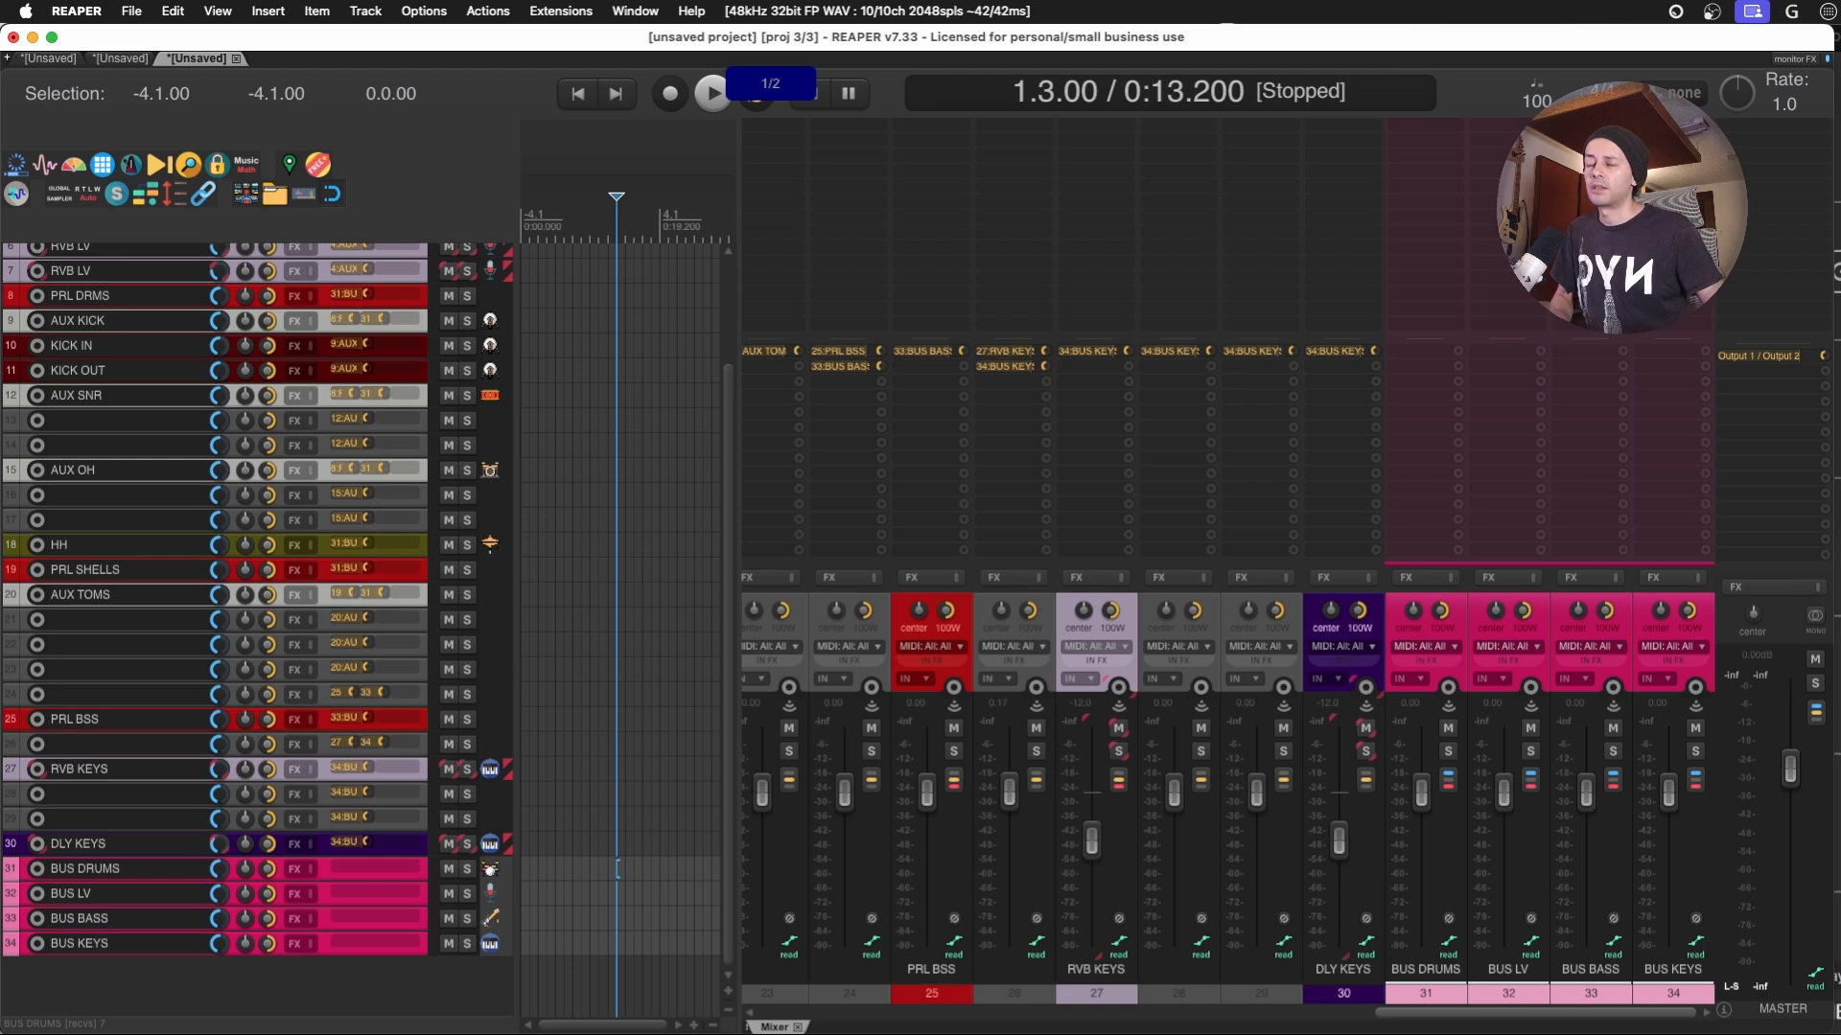
left_click(1782, 612)
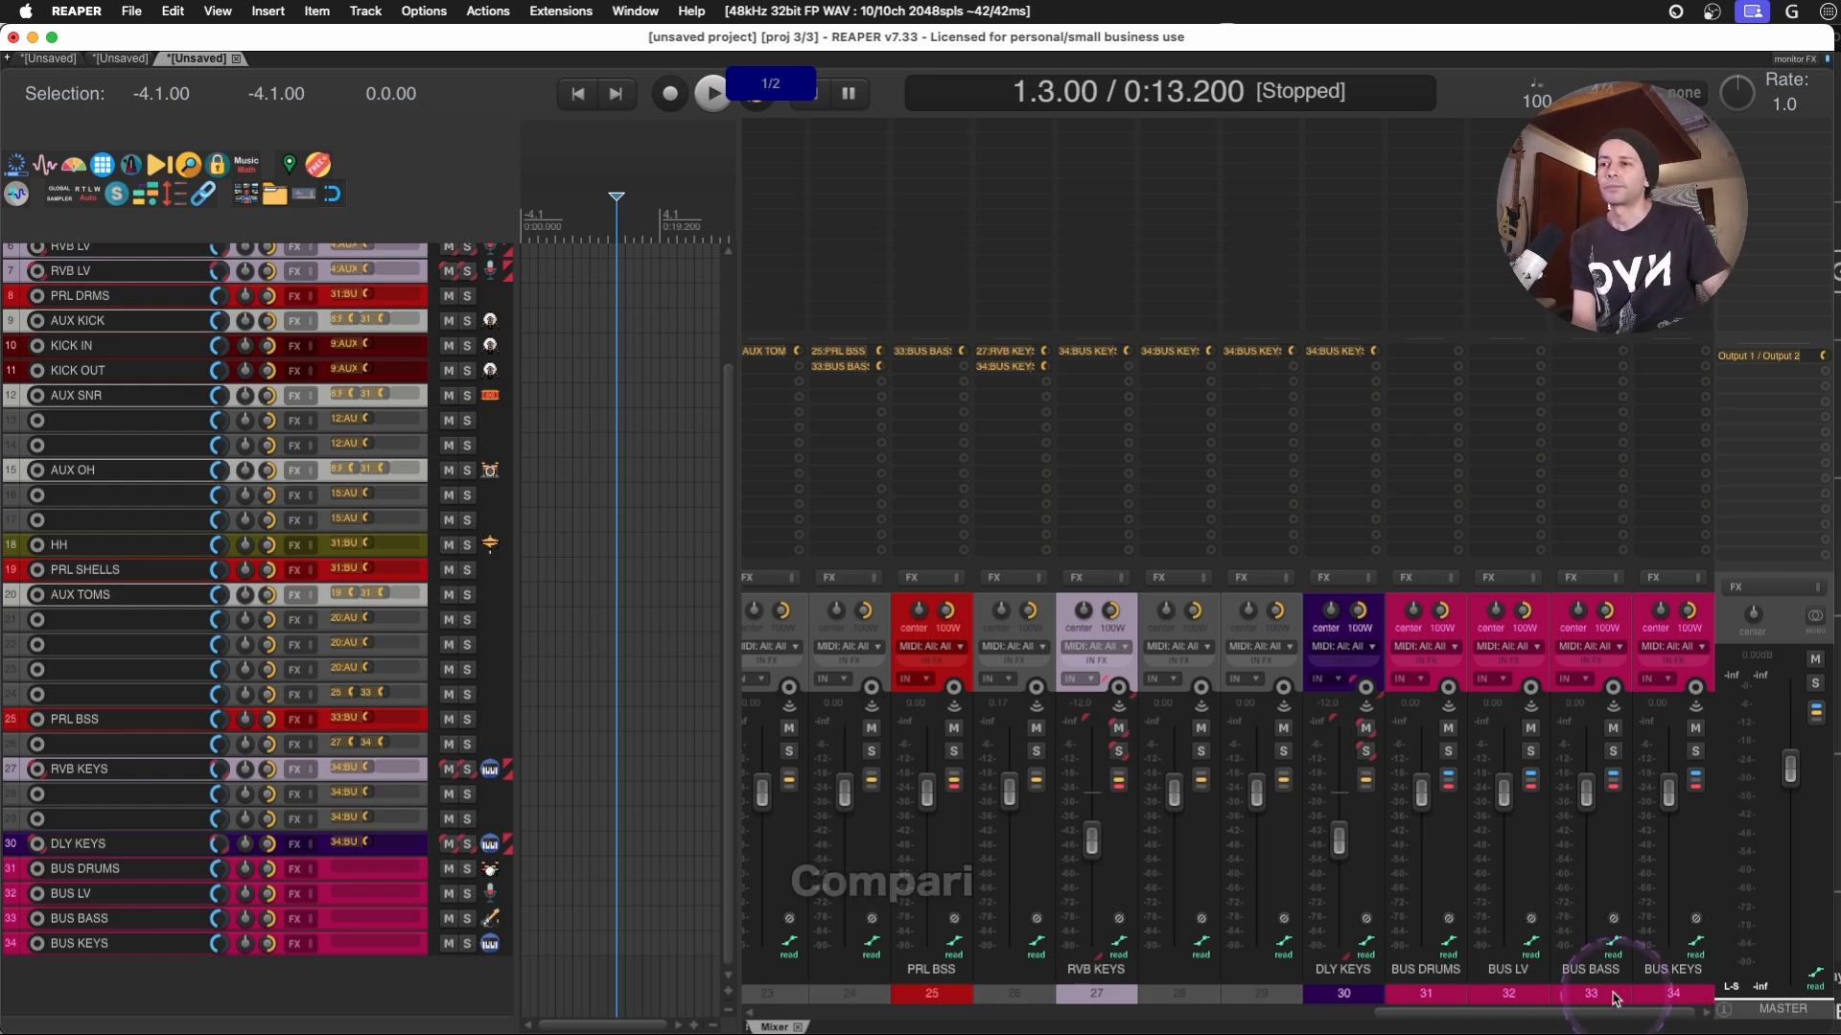
left_click_drag(1496, 1012, 995, 990)
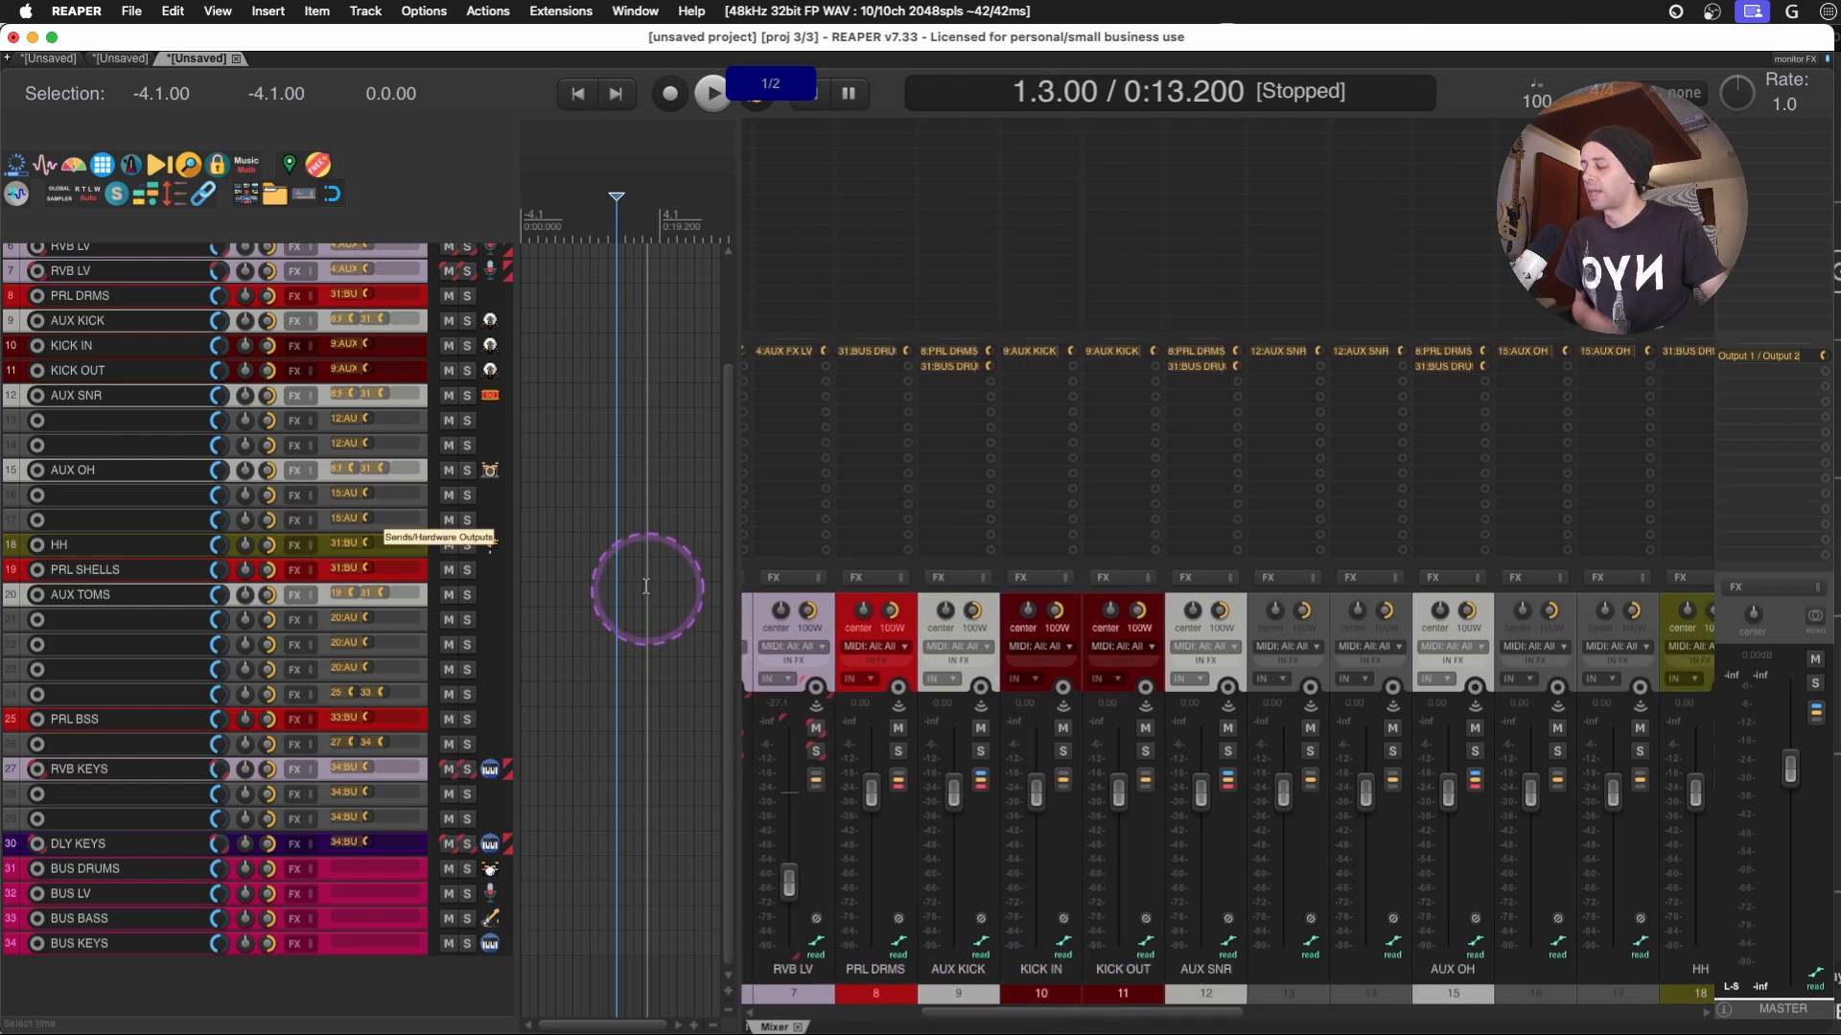
key("super+m")
- Hide all the unnamed tracks: 13, 14, 16, 17, 21 to 24, 26, 28 and 29
left_click(326, 492)
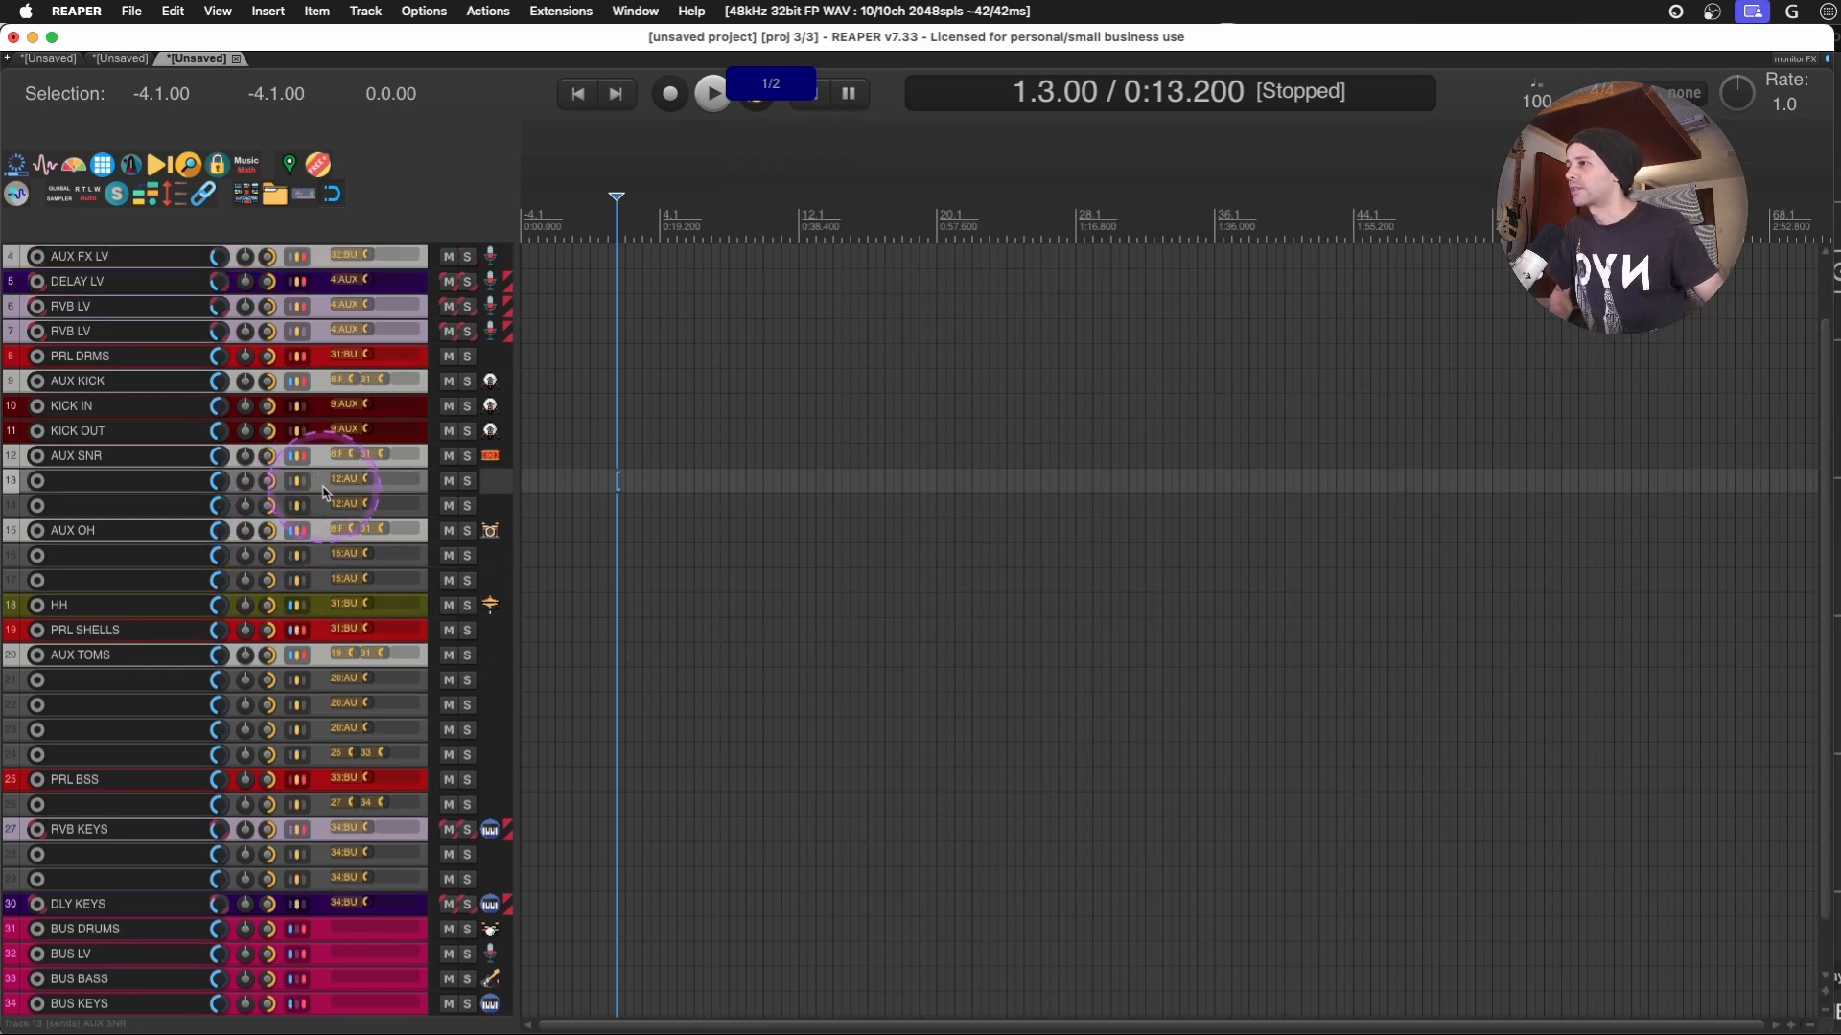
left_click(326, 505, "super")
left_click(326, 555, "super")
left_click(326, 580, "super")
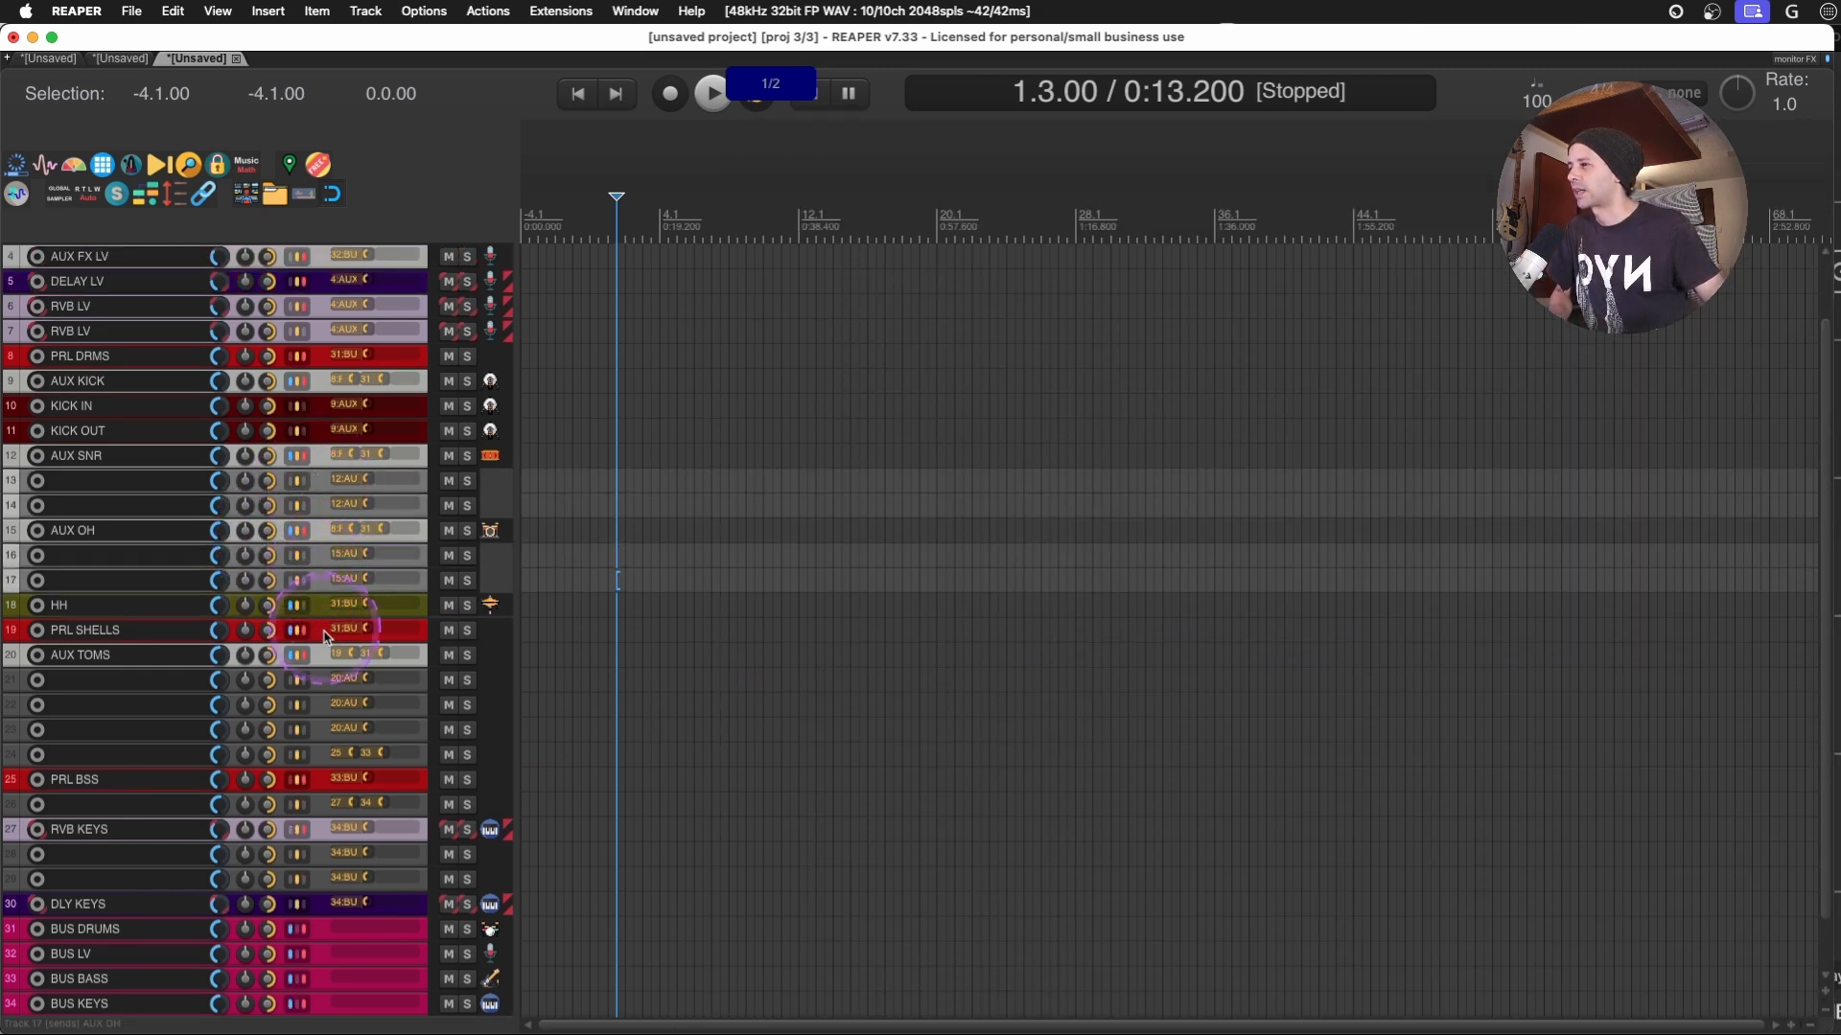
left_click(321, 682, "super")
left_click(323, 707, "super")
left_click(324, 731, "super")
left_click(325, 754, "super")
left_click(328, 810, "super")
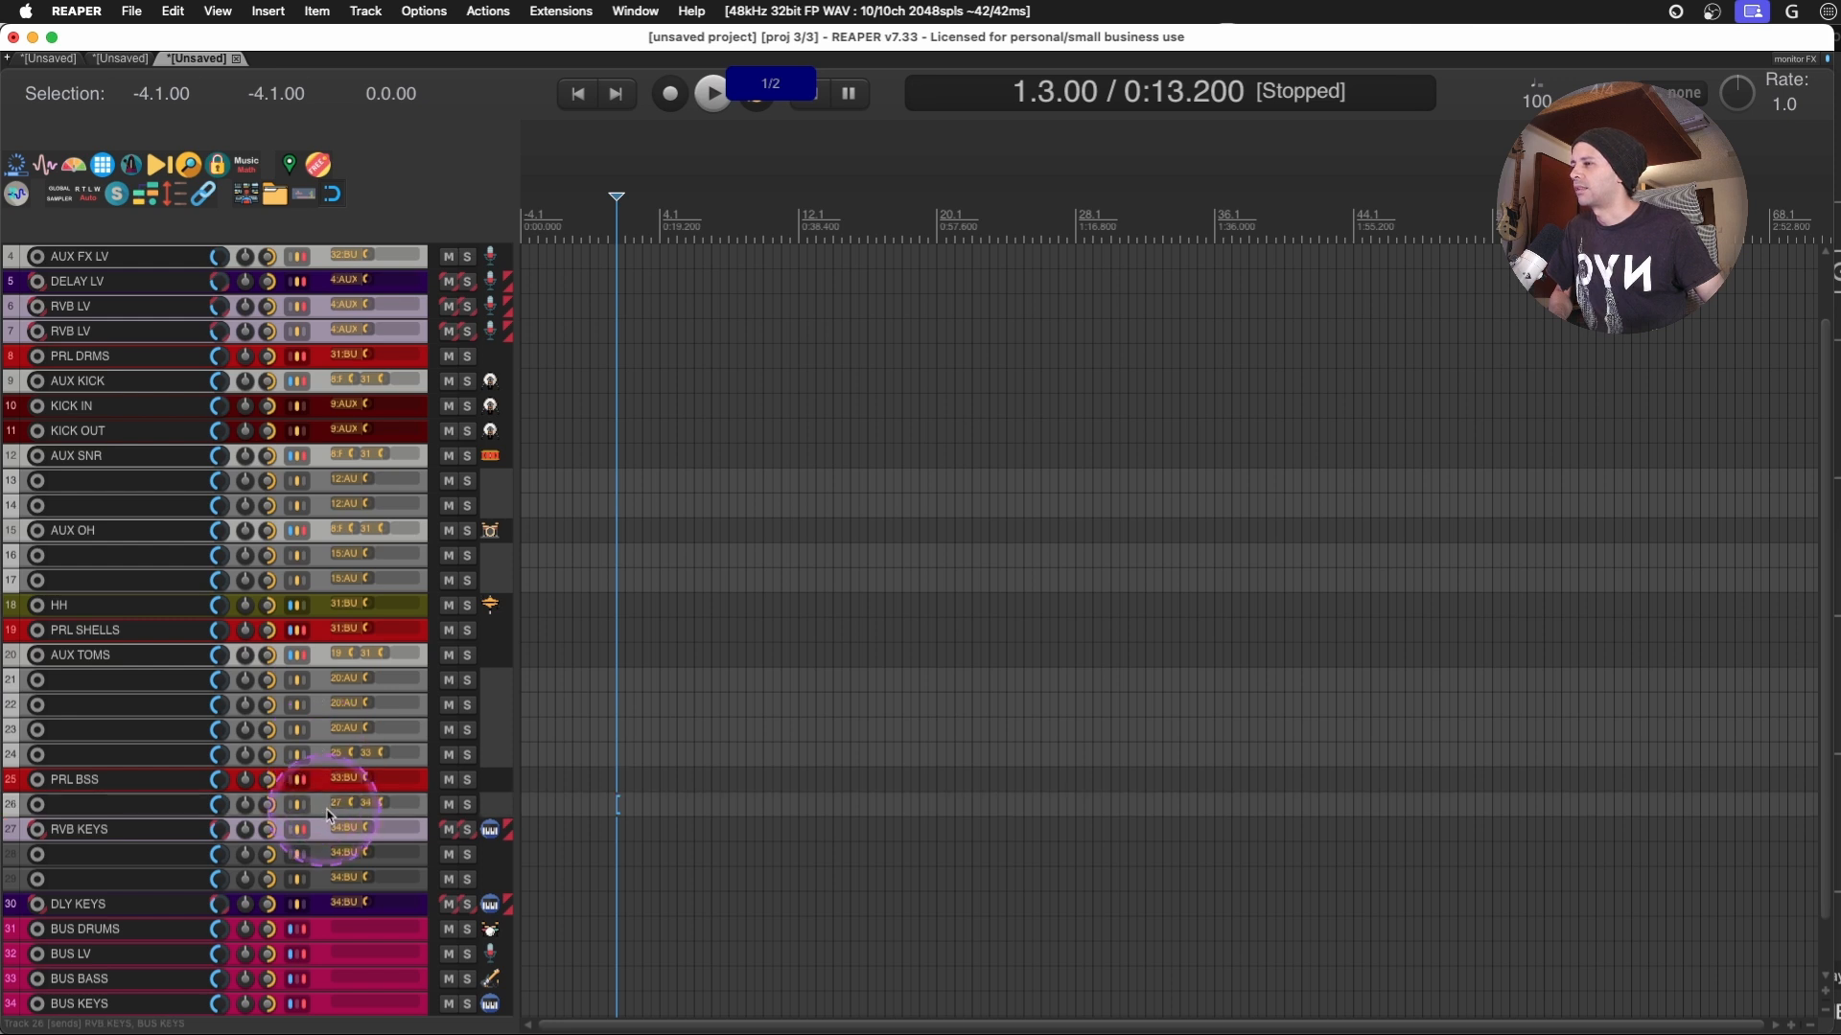
left_click(326, 856, "super")
left_click(322, 880, "super")
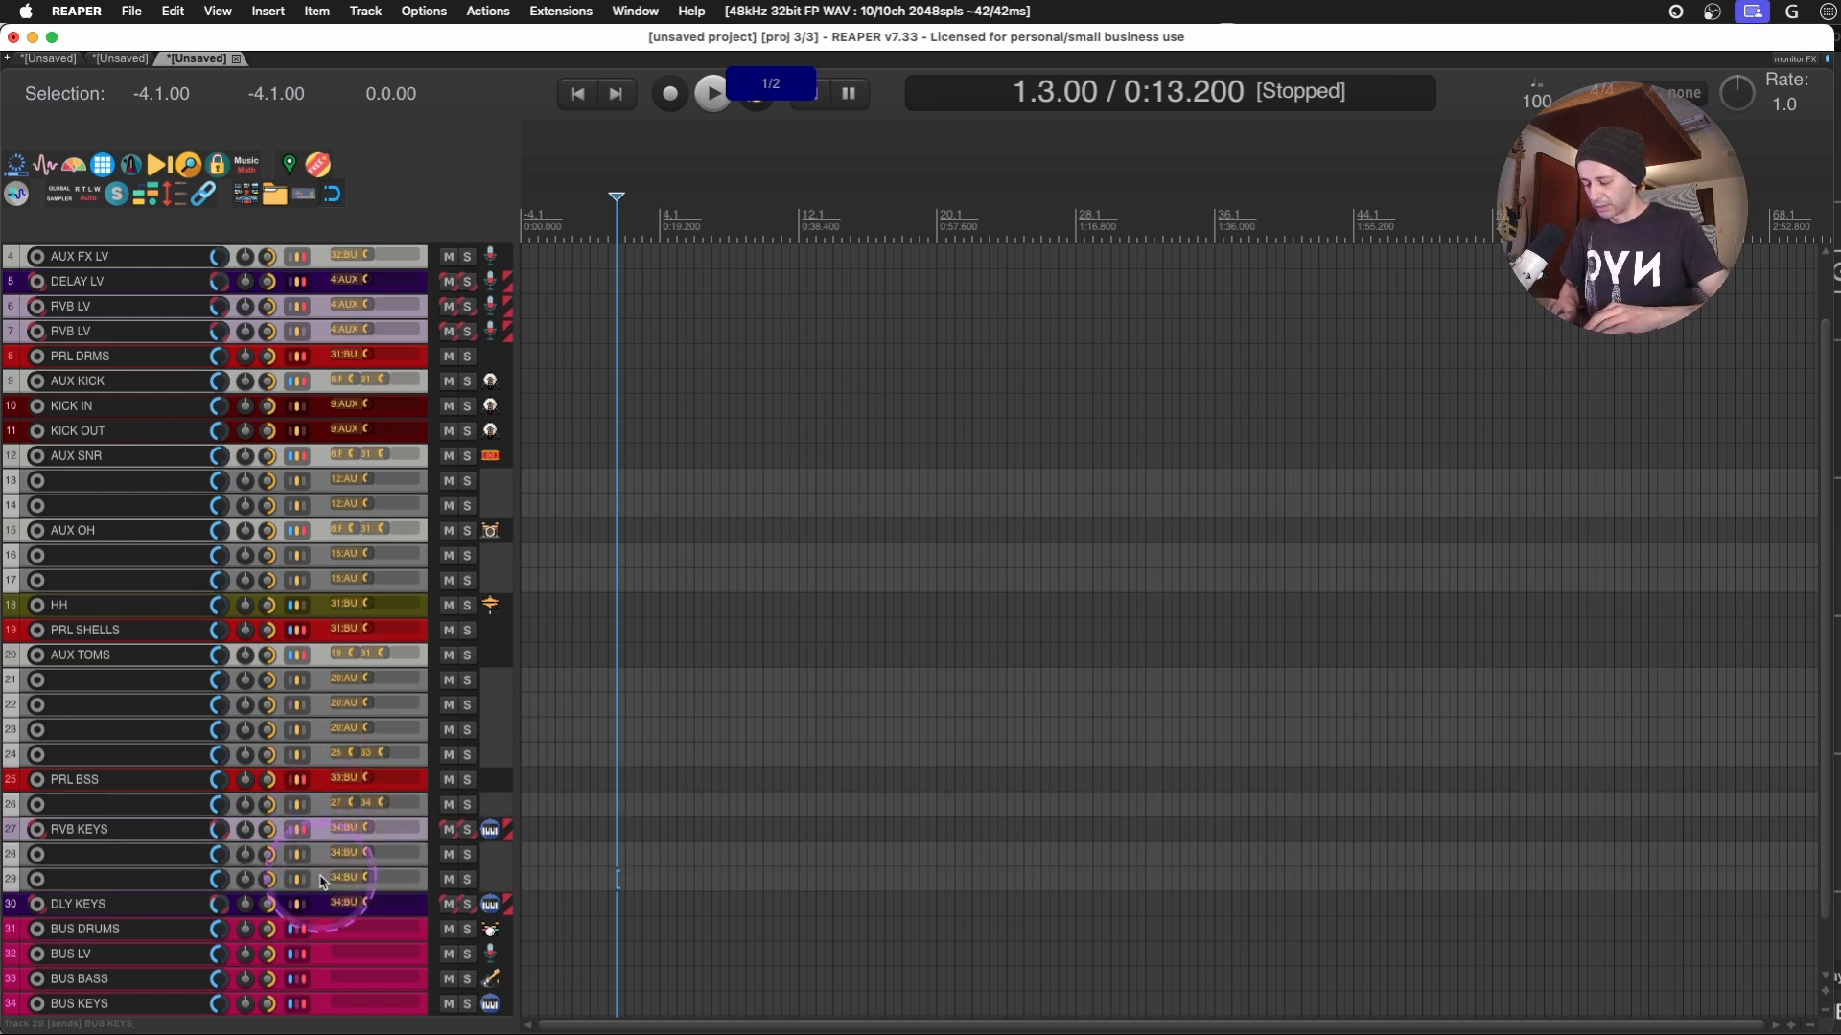
key("Delete")
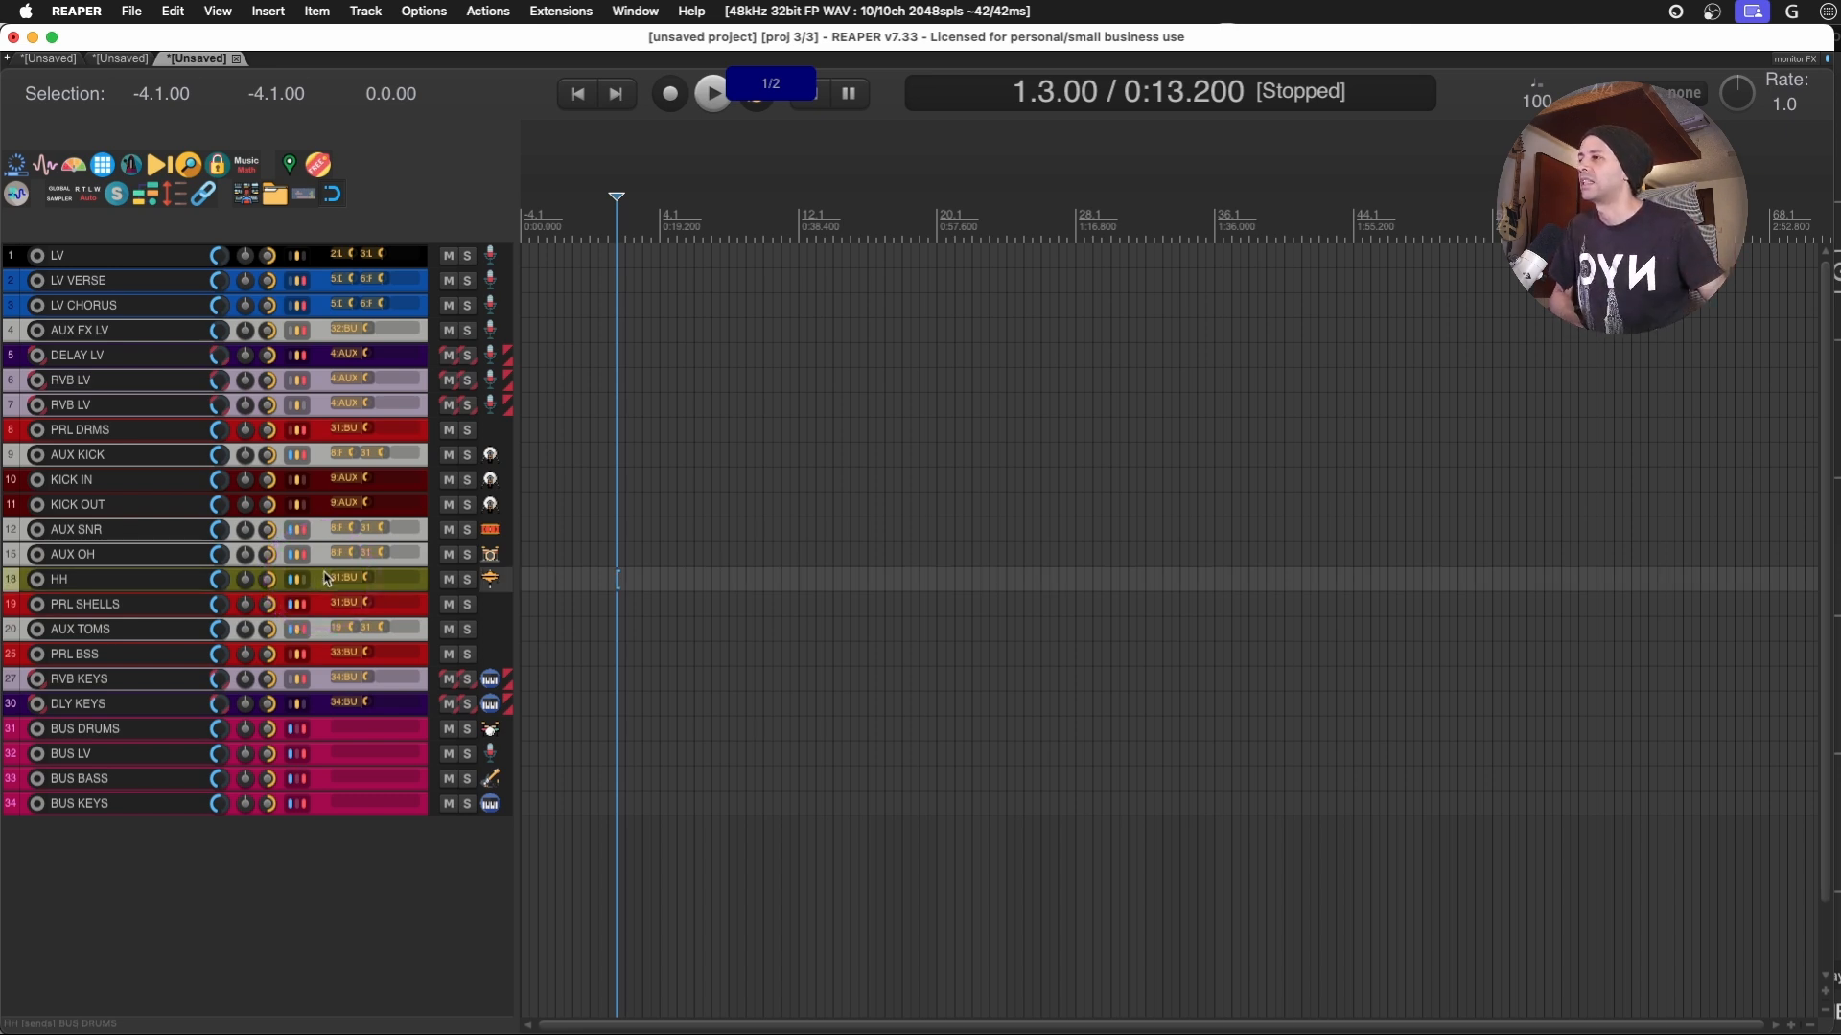
- Switch to the folder-based project and expand and collapse the AUX TOMS folder to compare how its child tracks are hidden
left_click(318, 164)
left_click(305, 717)
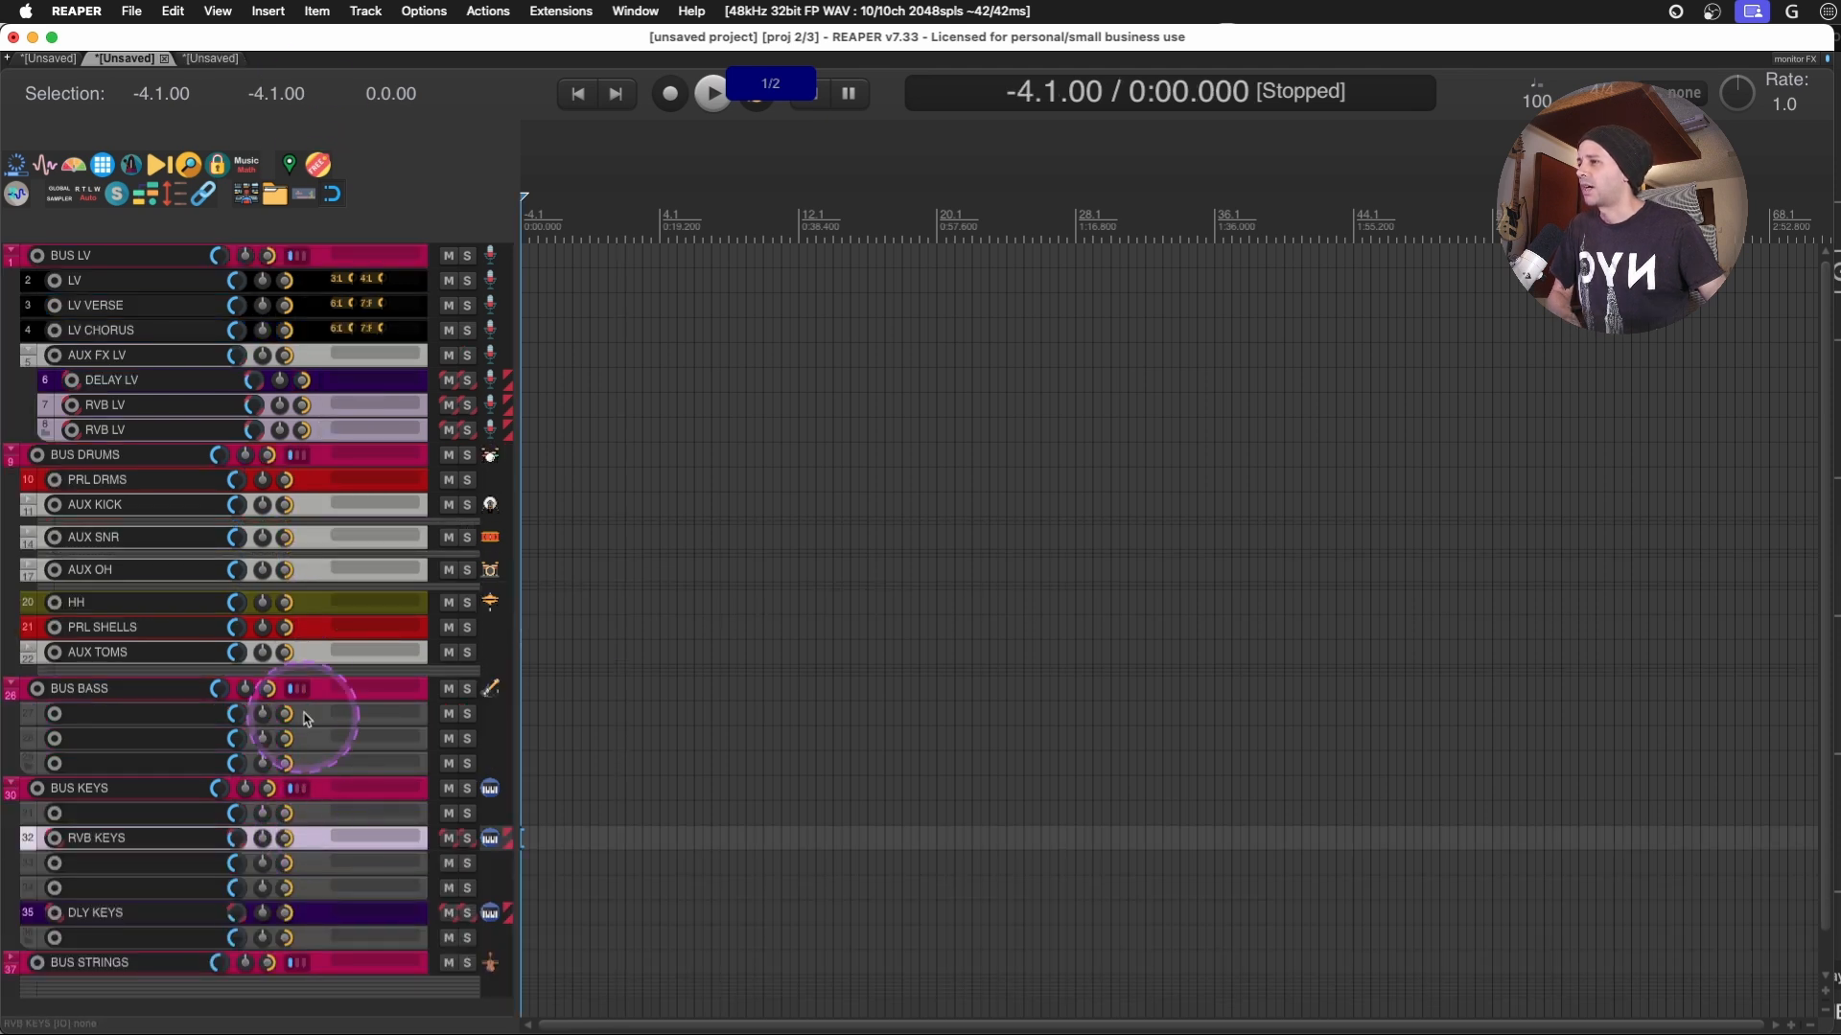
double_click(318, 650)
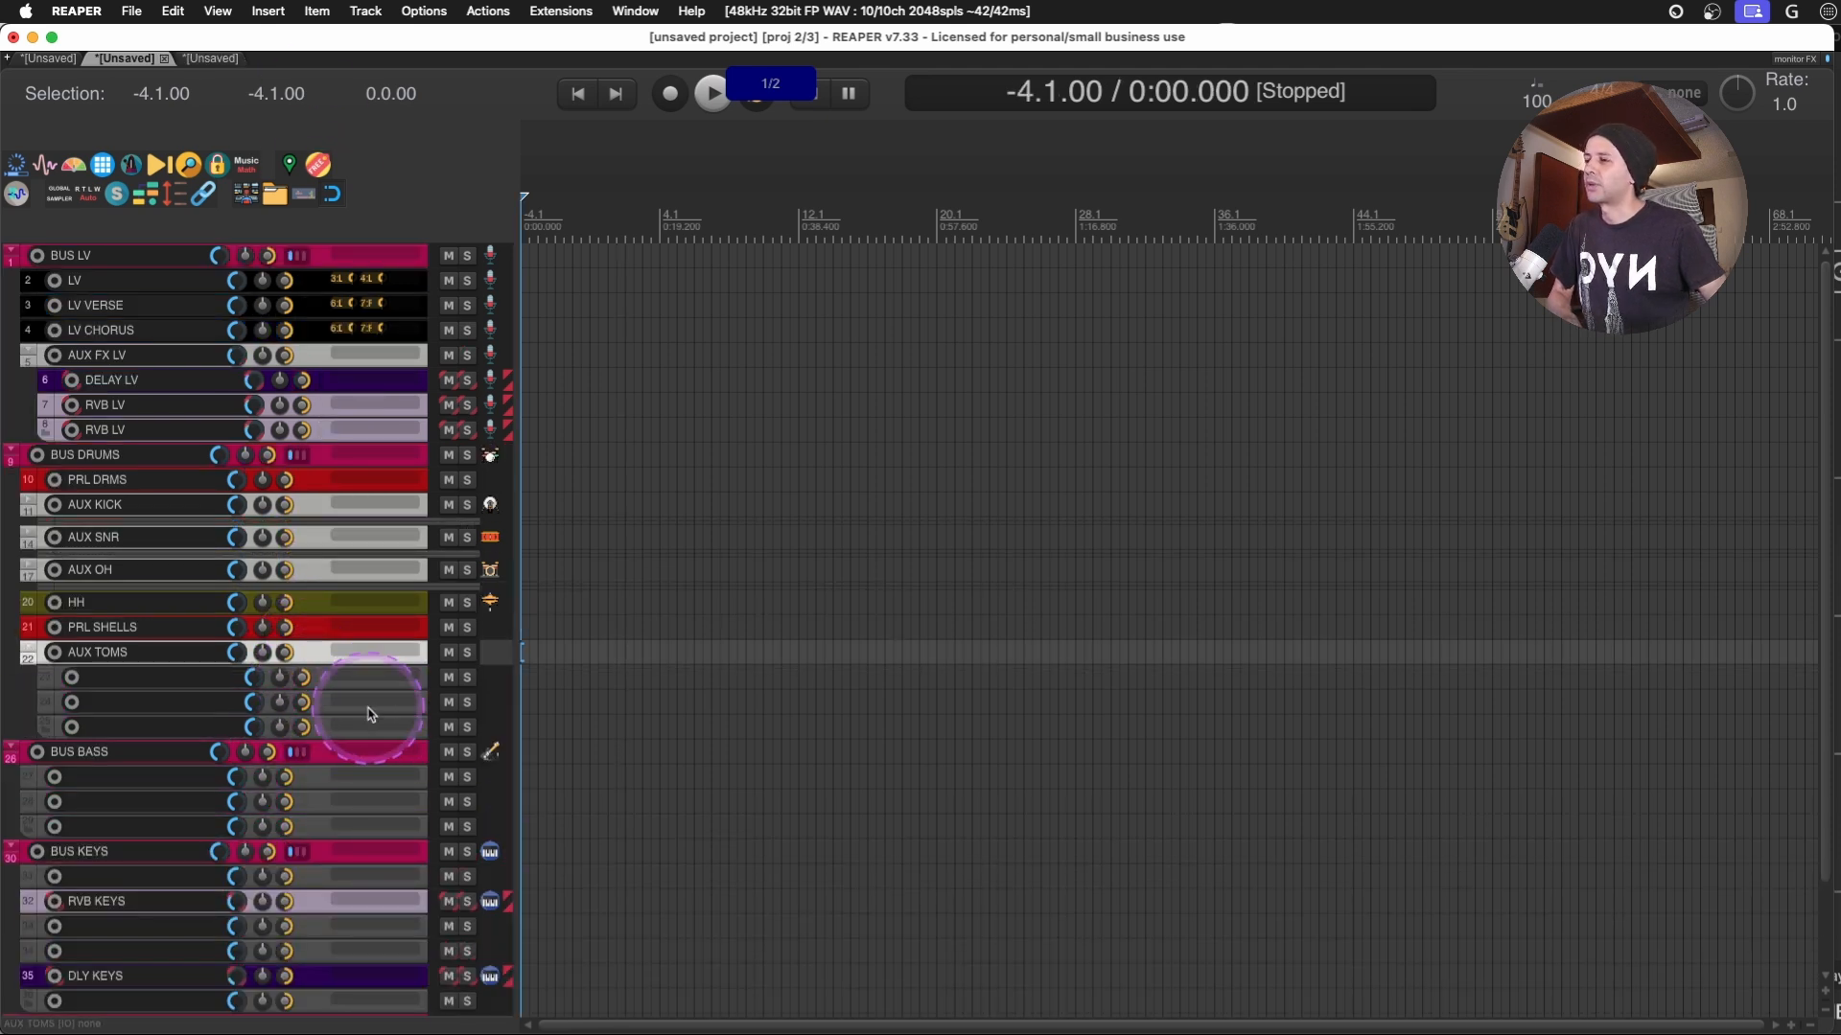
double_click(326, 651)
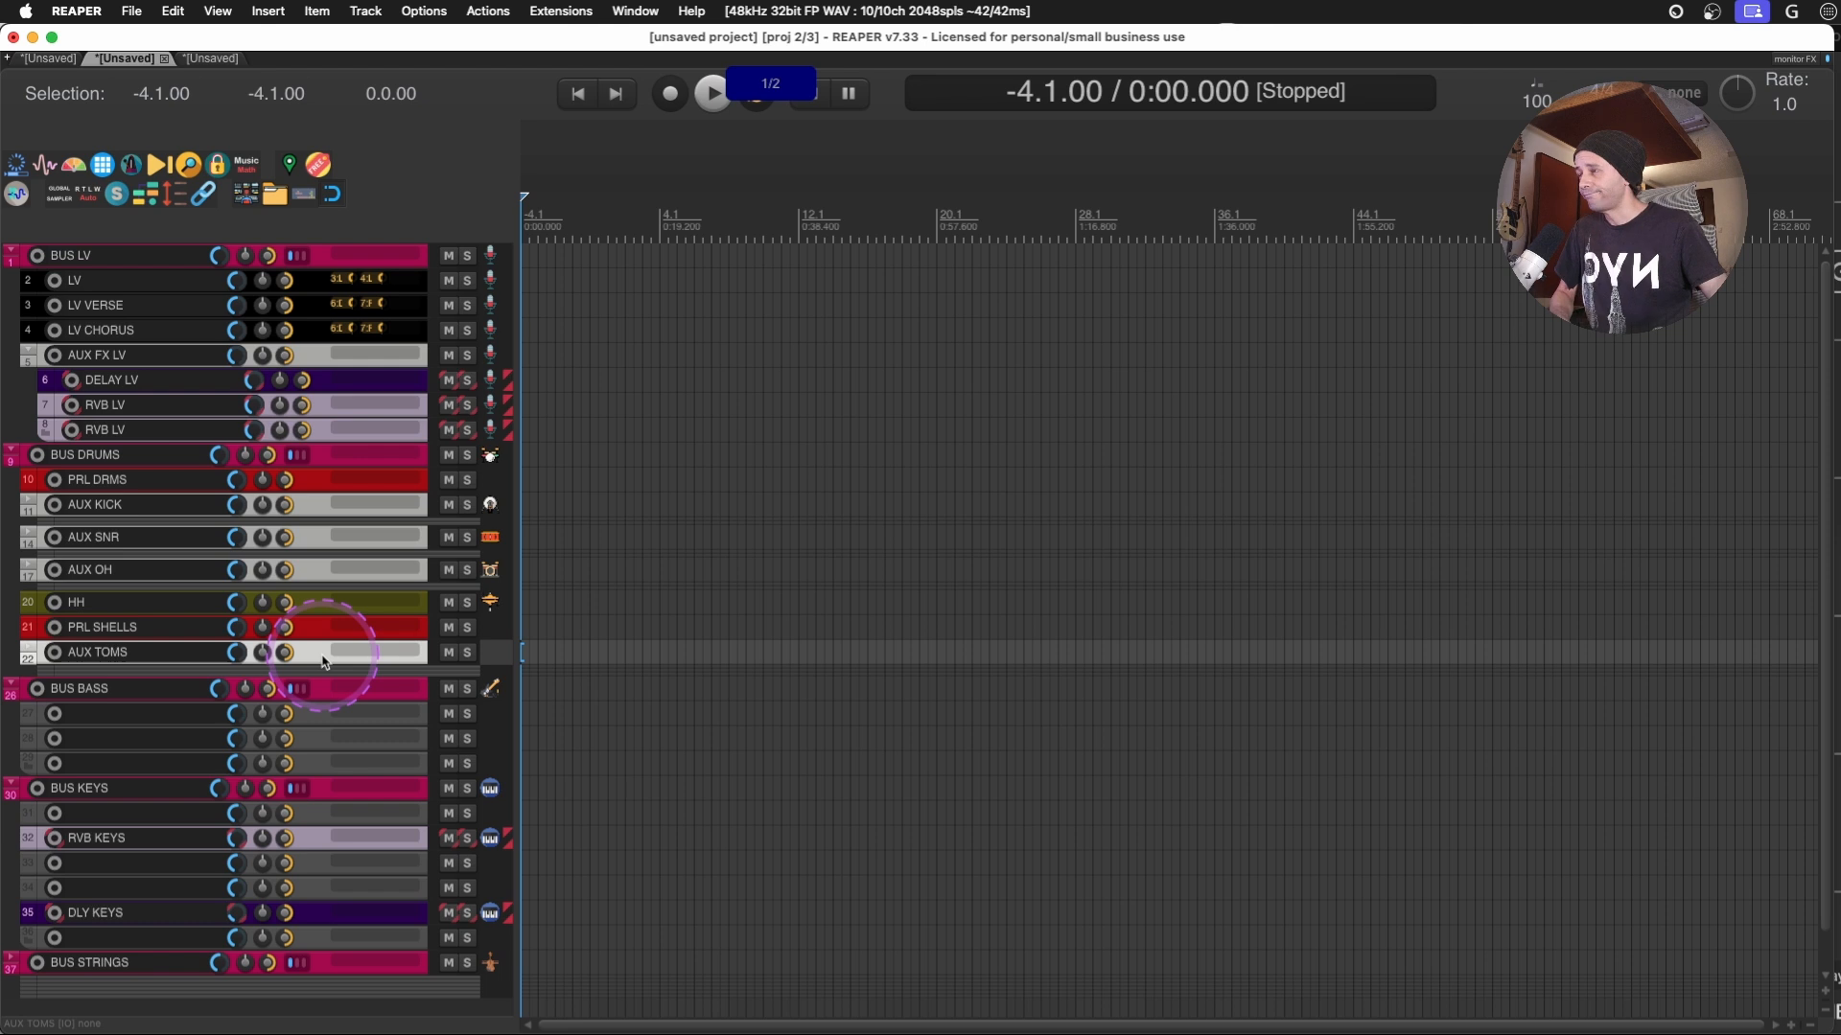